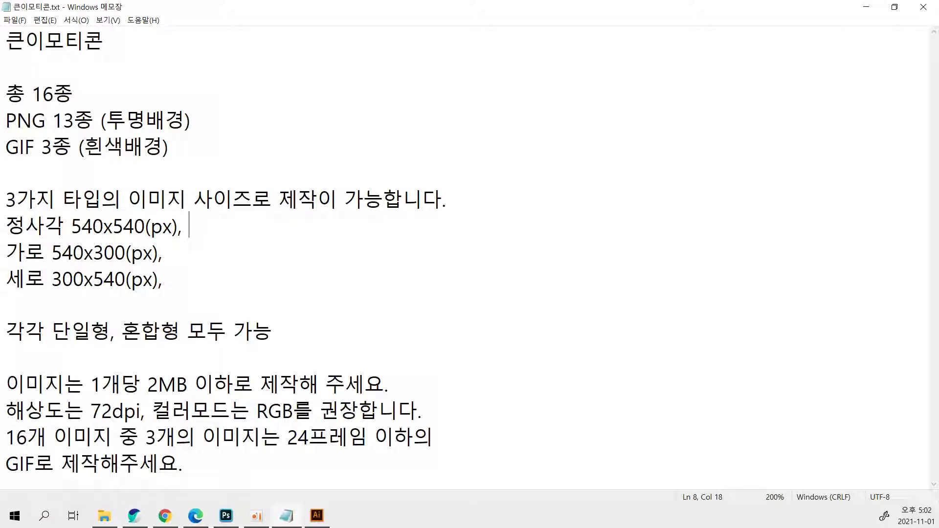
Switch to Illustrator and choose the Essentials Classic workspace.
{"action": "key", "text": "alt+Tab"}
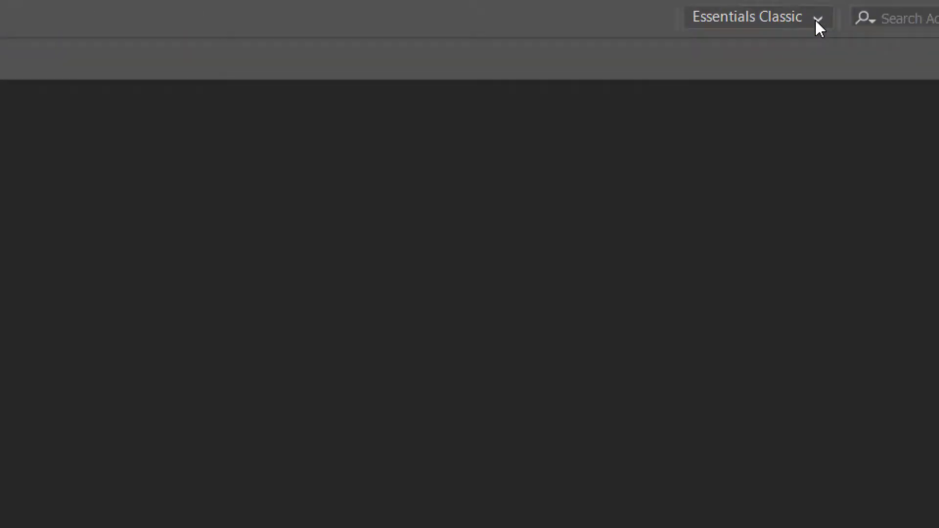
{"action": "left_click", "coordinate": [816, 21]}
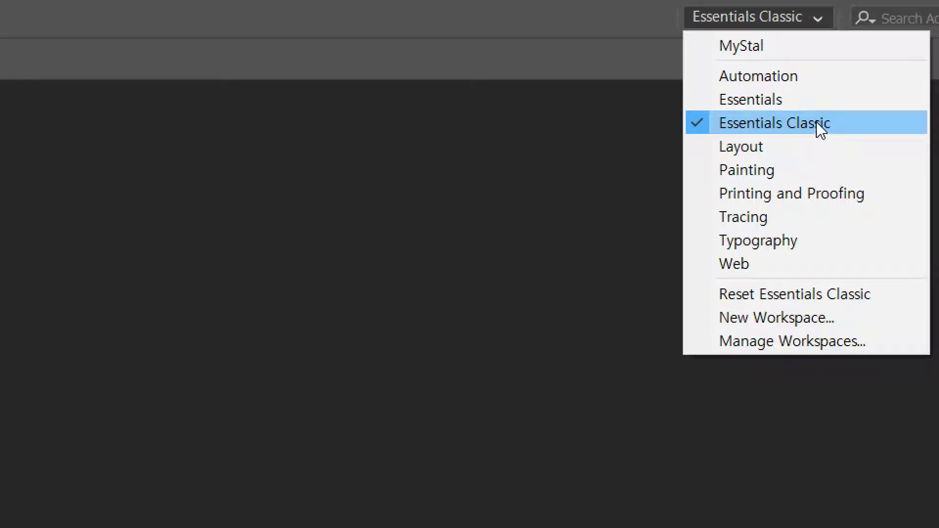
{"action": "left_click", "coordinate": [788, 135]}
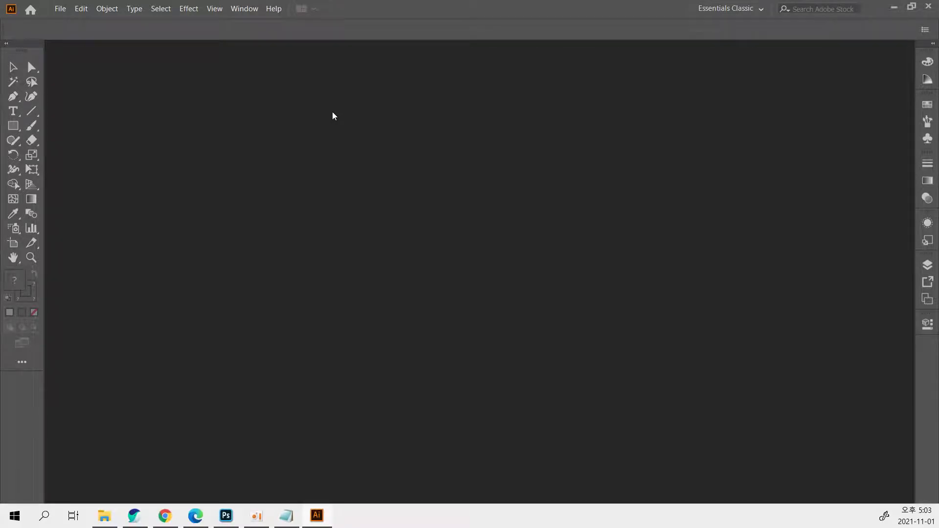
Start a new document and set its profile to Web.
{"action": "key", "text": "ctrl+n"}
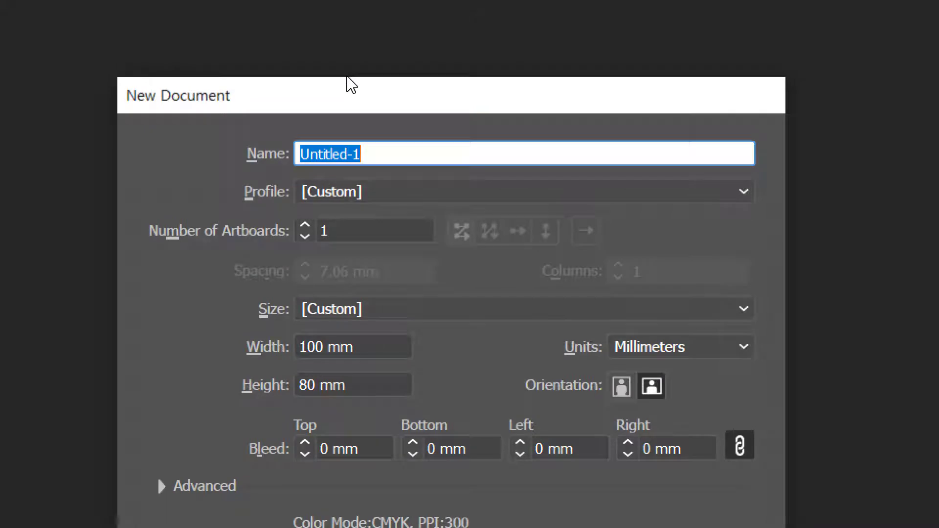
{"action": "left_click", "coordinate": [346, 191]}
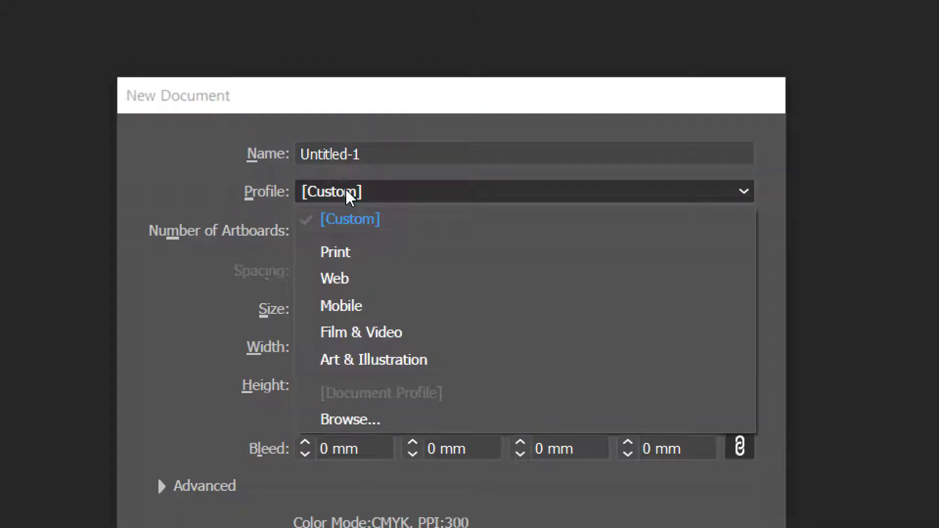
{"action": "left_click", "coordinate": [358, 279]}
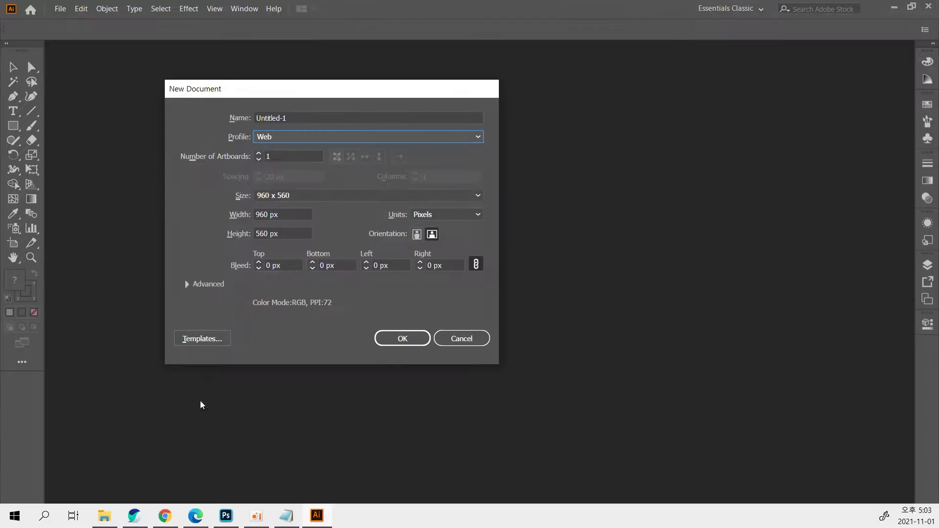
Check the square image size in the emoticon notes and create the document at 540 px wide by 540 px high.
{"action": "left_click", "coordinate": [287, 516]}
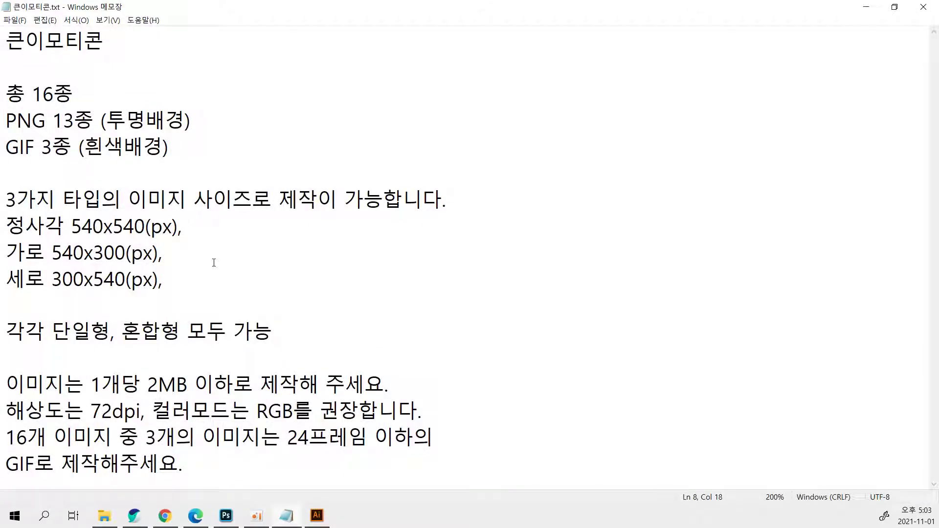
{"action": "left_click_drag", "start_coordinate": [104, 226], "coordinate": [72, 226]}
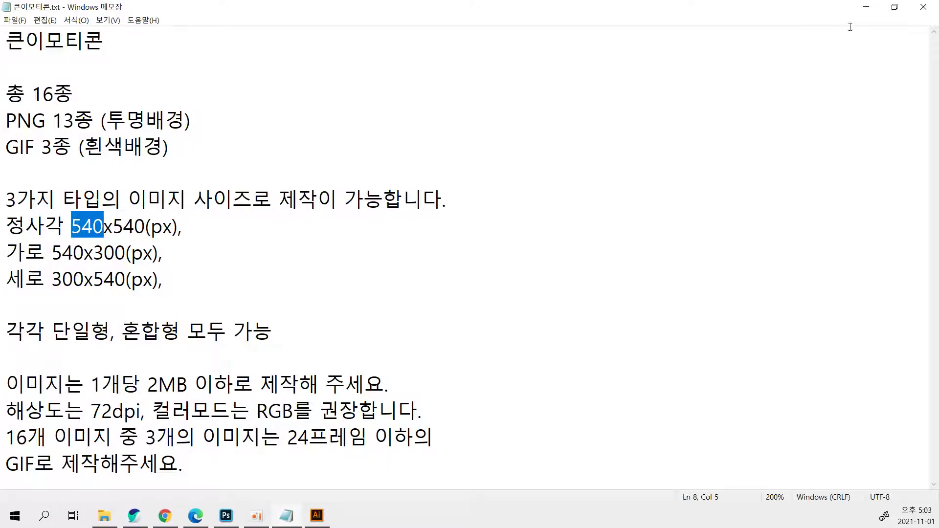
{"action": "left_click", "coordinate": [869, 7]}
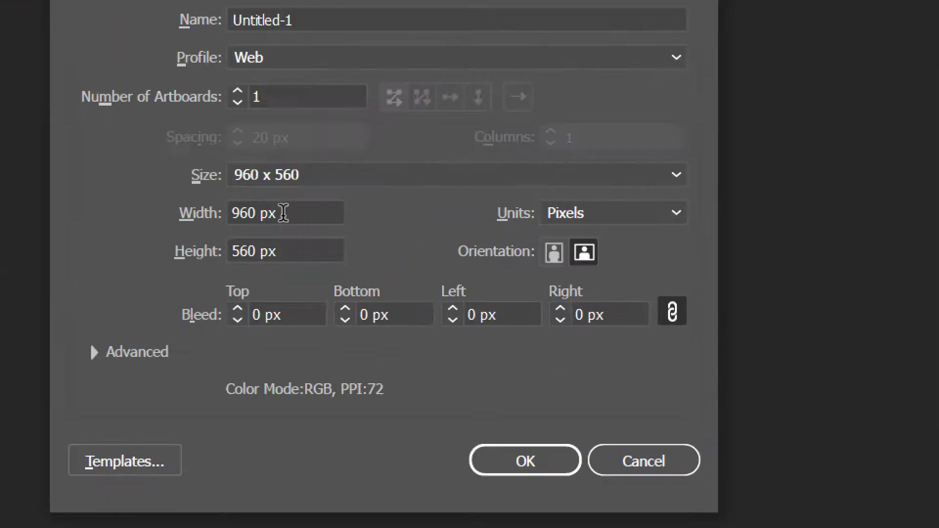
{"action": "left_click", "coordinate": [284, 213]}
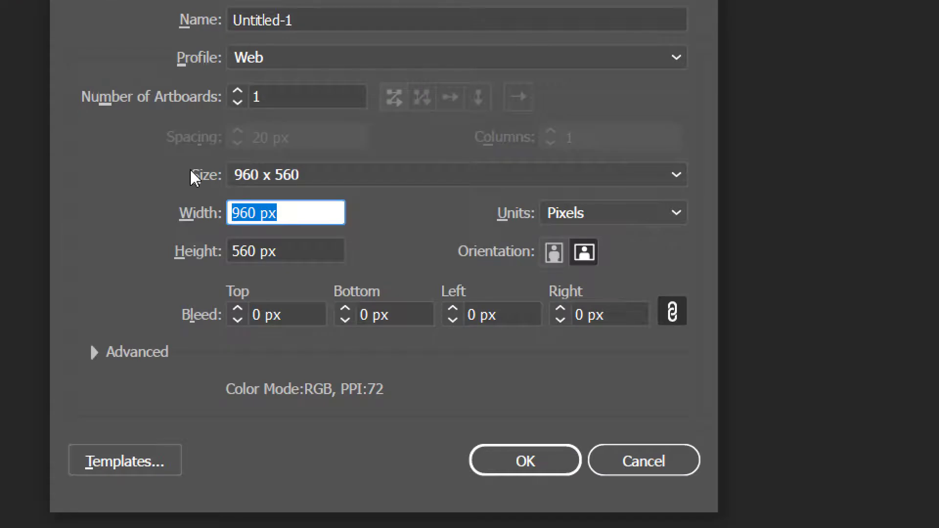
{"action": "type", "text": "540"}
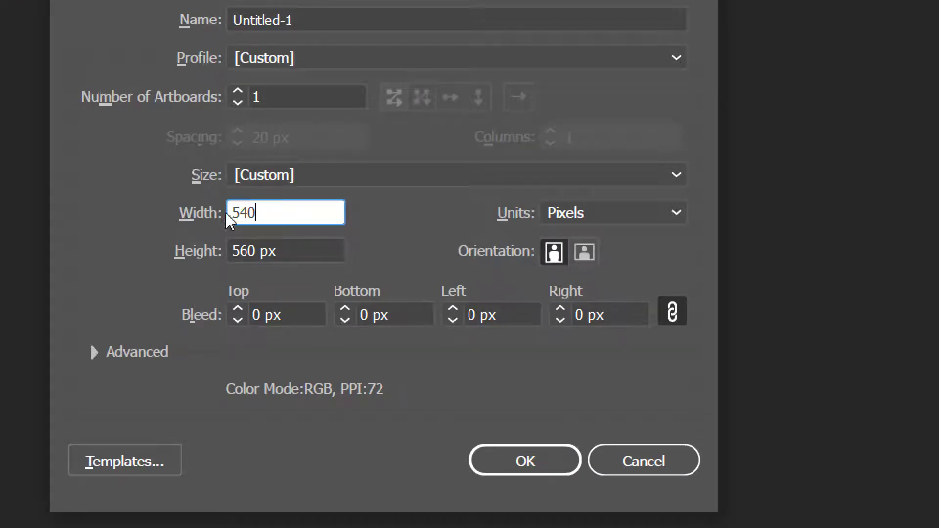
{"action": "key", "text": "Tab"}
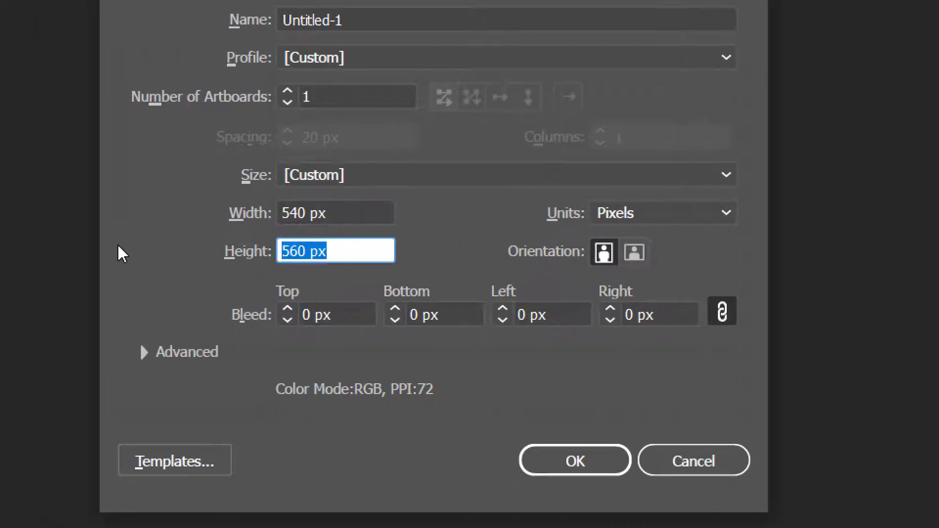
{"action": "type", "text": "540"}
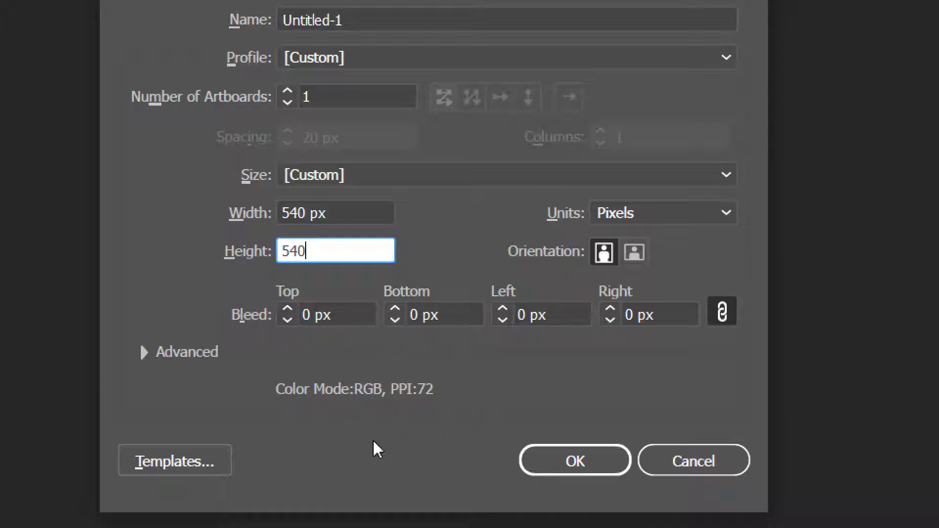
{"action": "left_click", "coordinate": [569, 459]}
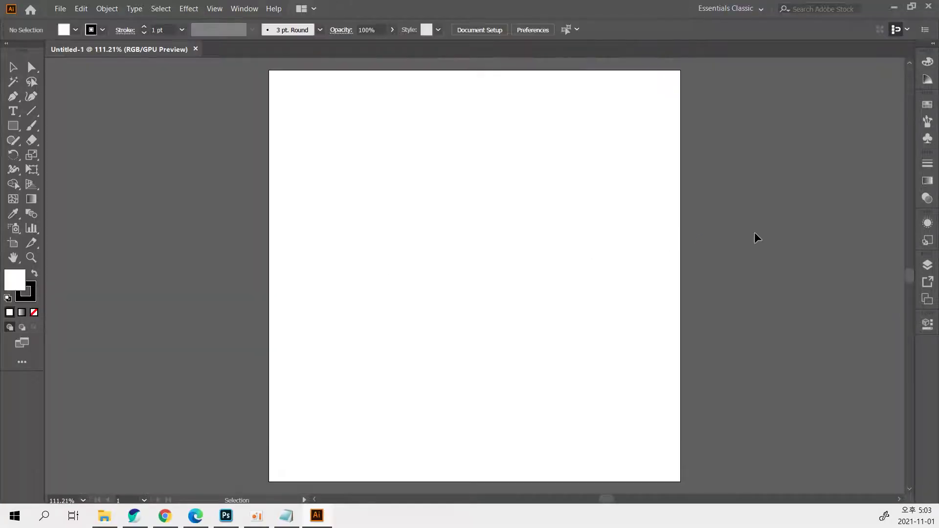
Check the vertical format in the emoticon notes and set the artboard's width to 300 px with the Artboard tool.
{"action": "key", "text": "ctrl+1"}
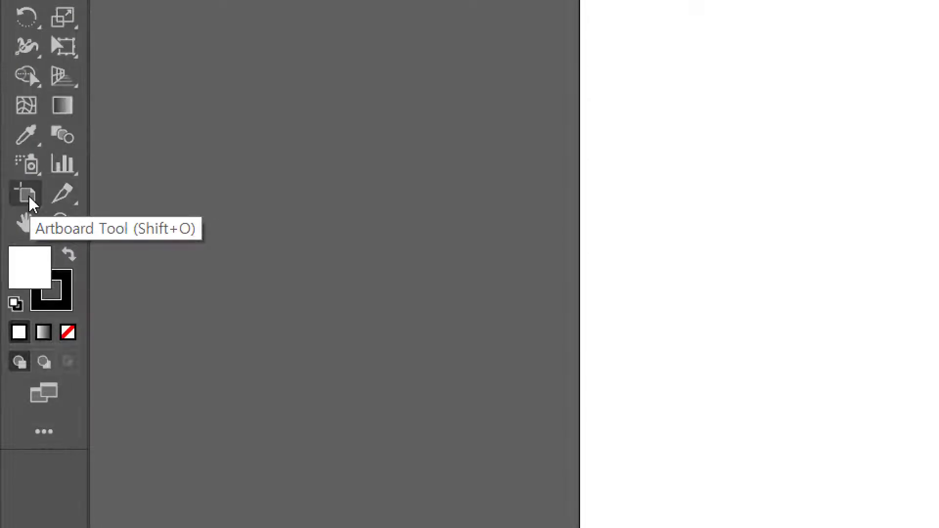
{"action": "left_click", "coordinate": [29, 198]}
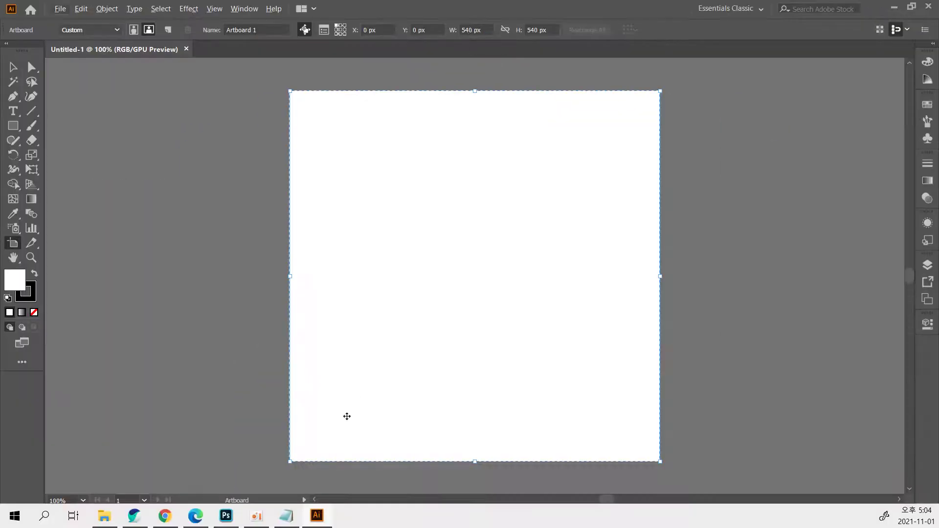
{"action": "left_click", "coordinate": [286, 515]}
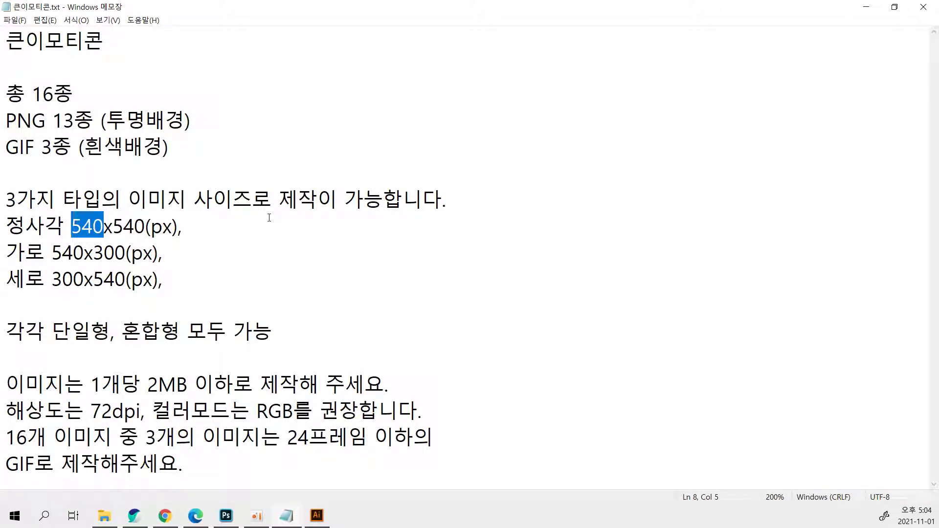
{"action": "left_click", "coordinate": [867, 7]}
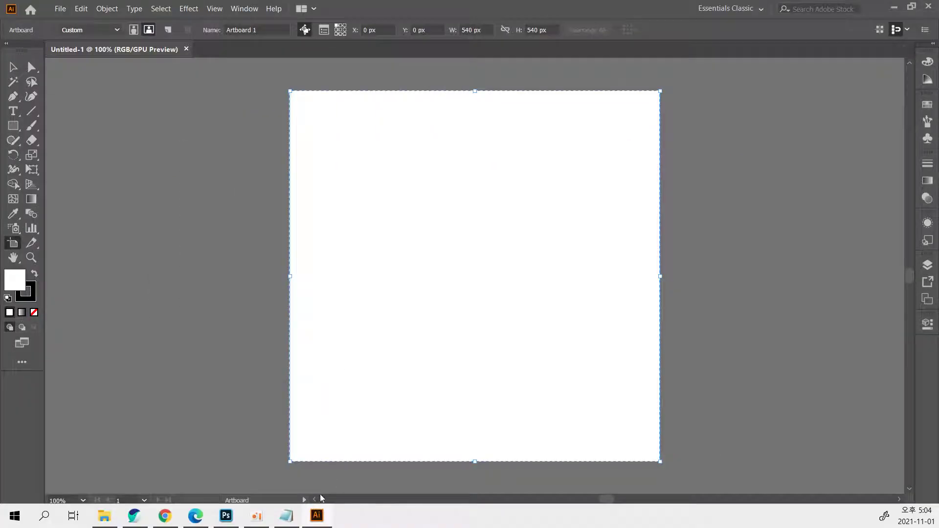
{"action": "left_click", "coordinate": [286, 515]}
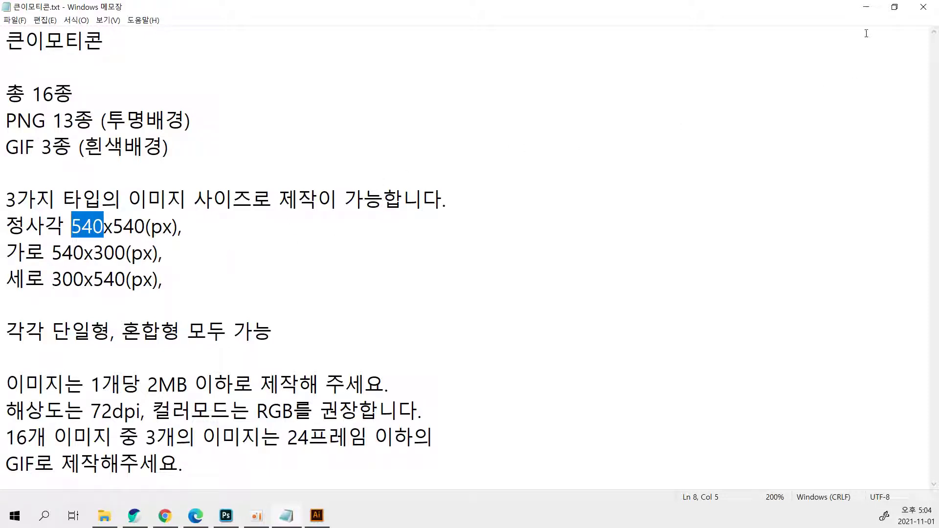
{"action": "left_click", "coordinate": [867, 6]}
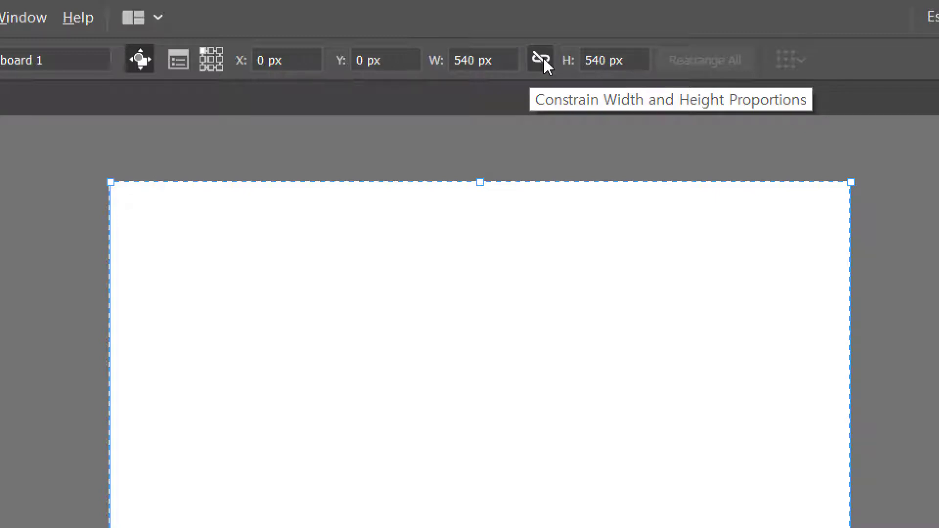
{"action": "double_click", "coordinate": [469, 60]}
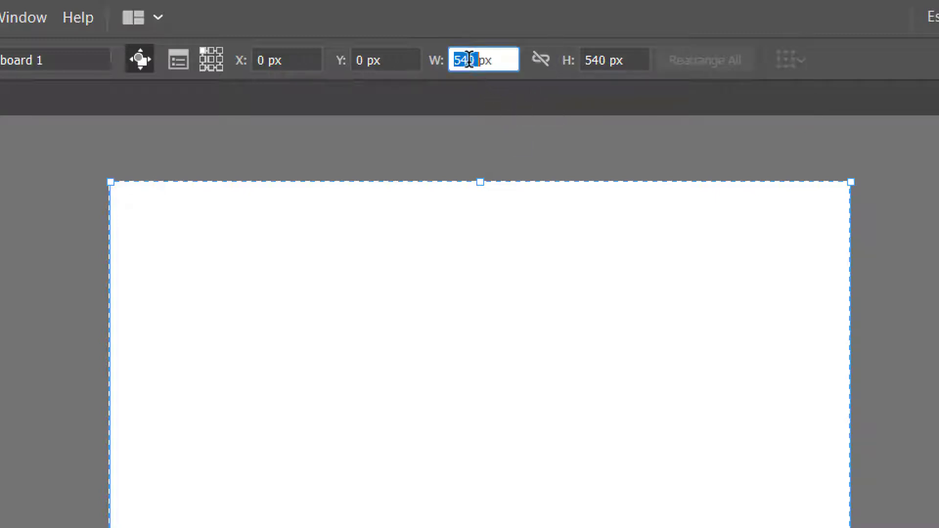
{"action": "type", "text": "300"}
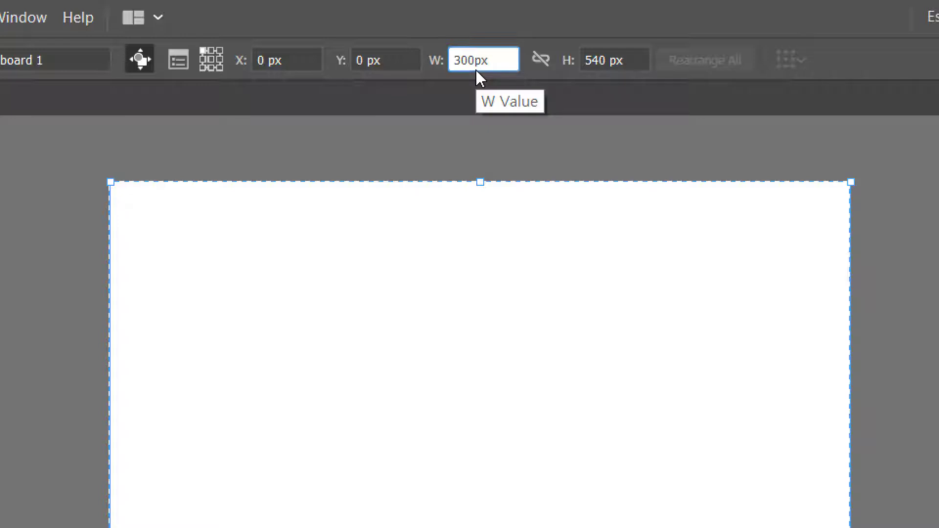
{"action": "key", "text": "Return"}
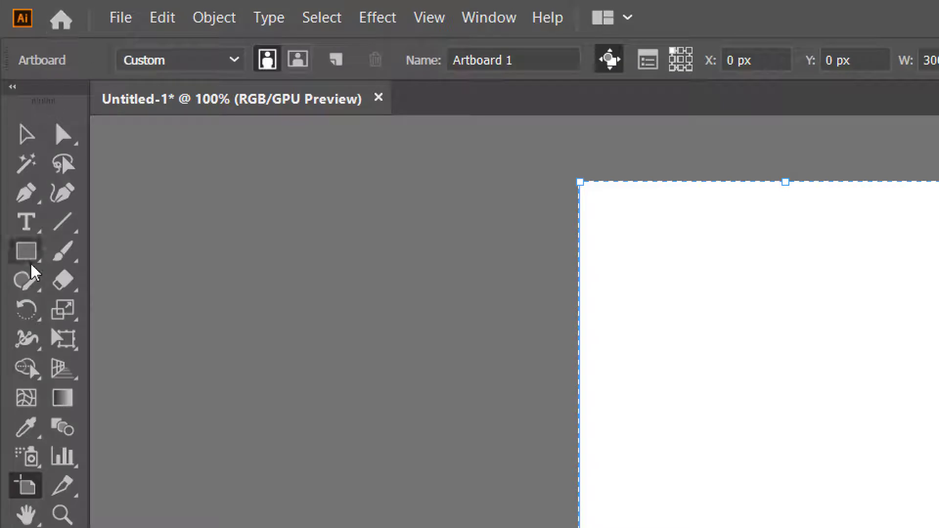
{"action": "left_click", "coordinate": [24, 137]}
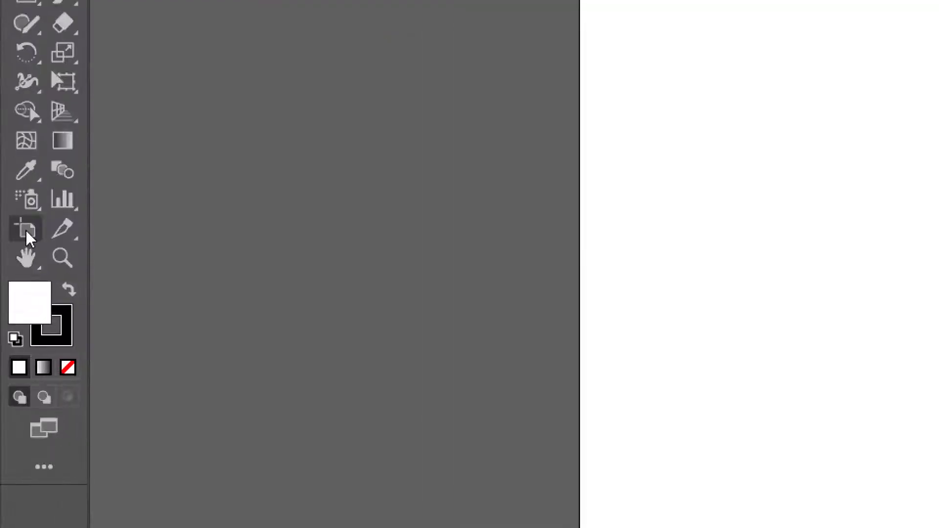
Set the artboard's width to 540 px and leave artboard editing.
{"action": "left_click", "coordinate": [27, 234]}
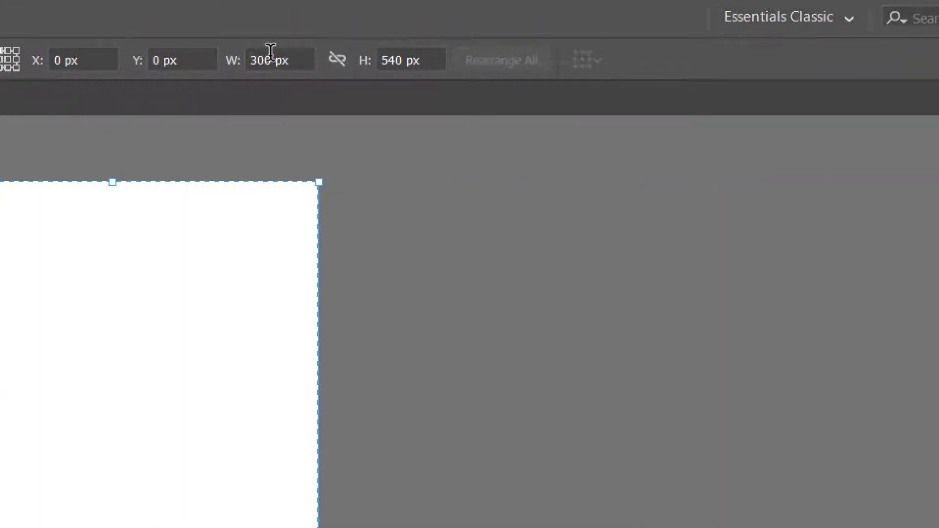
{"action": "left_click", "coordinate": [389, 68]}
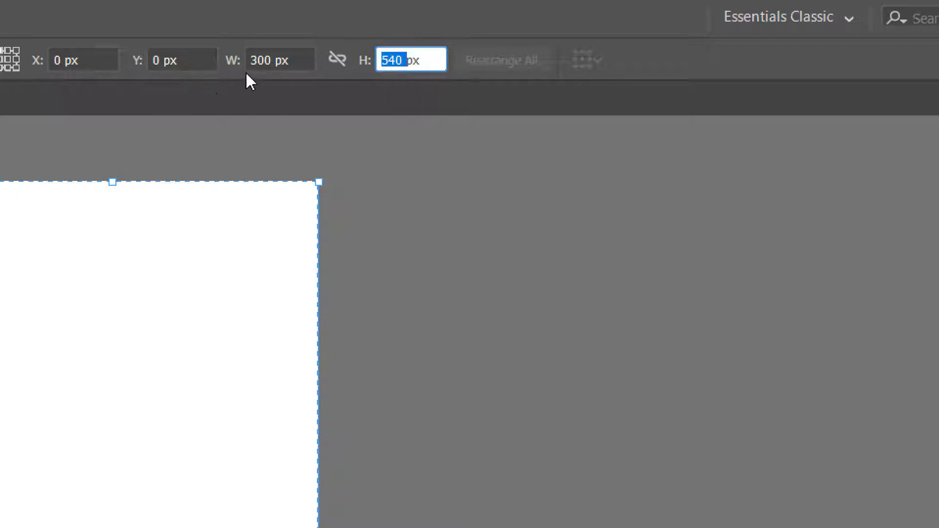
{"action": "left_click", "coordinate": [252, 60]}
{"action": "type", "text": "540"}
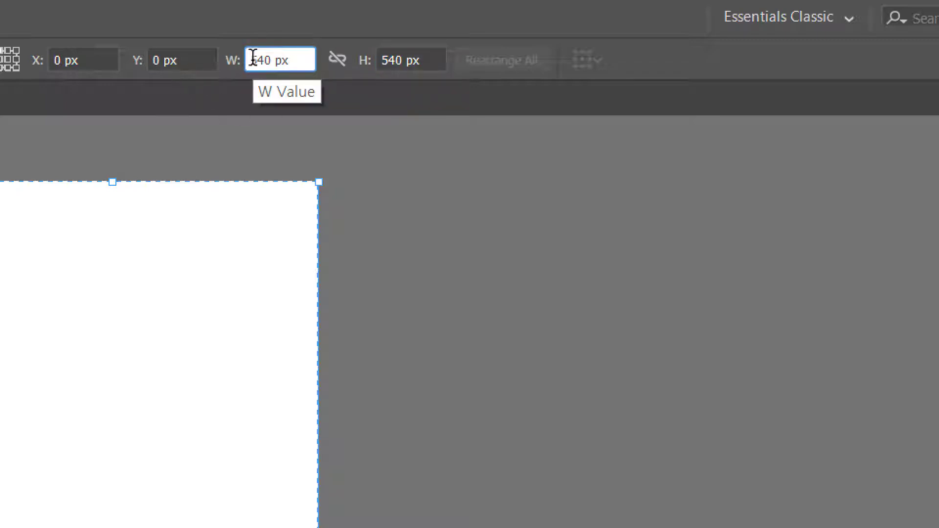
{"action": "key", "text": "Return"}
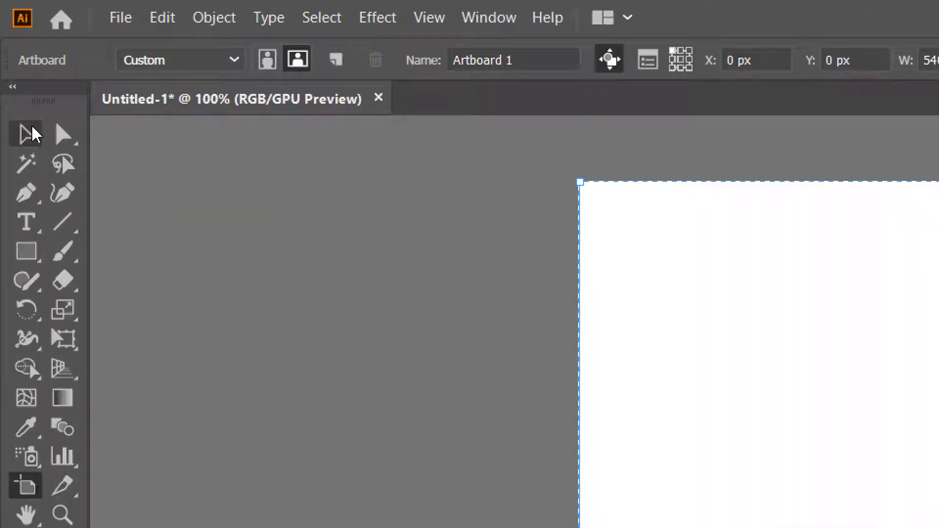
{"action": "left_click", "coordinate": [31, 135]}
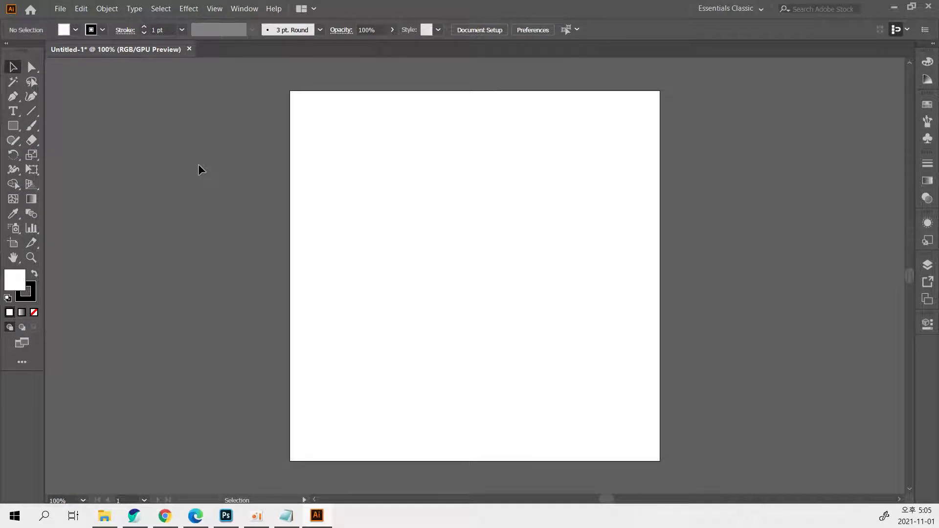
Start saving the document and choose the desktop (바탕 화면) as the save location.
{"action": "left_click", "coordinate": [250, 114]}
{"action": "key", "text": "ctrl+s"}
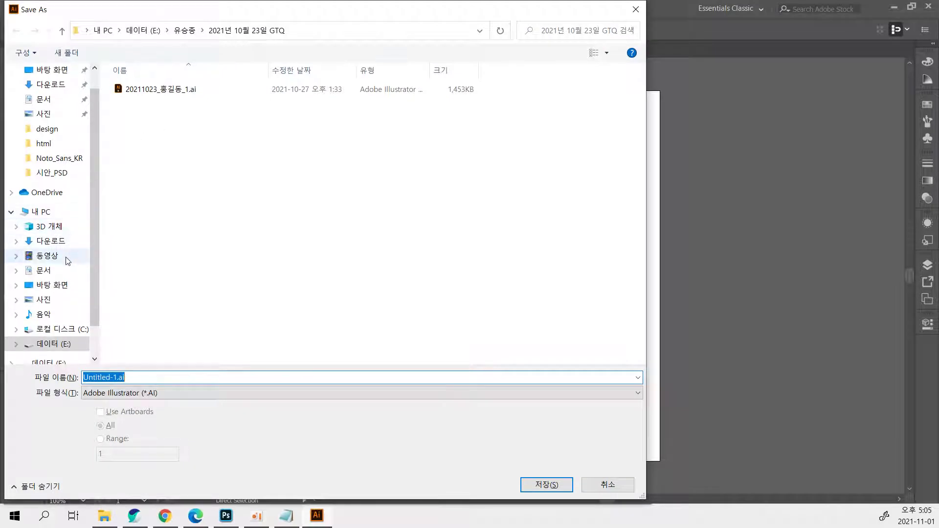
{"action": "scroll", "coordinate": [71, 281], "scroll_direction": "down", "scroll_amount": 1}
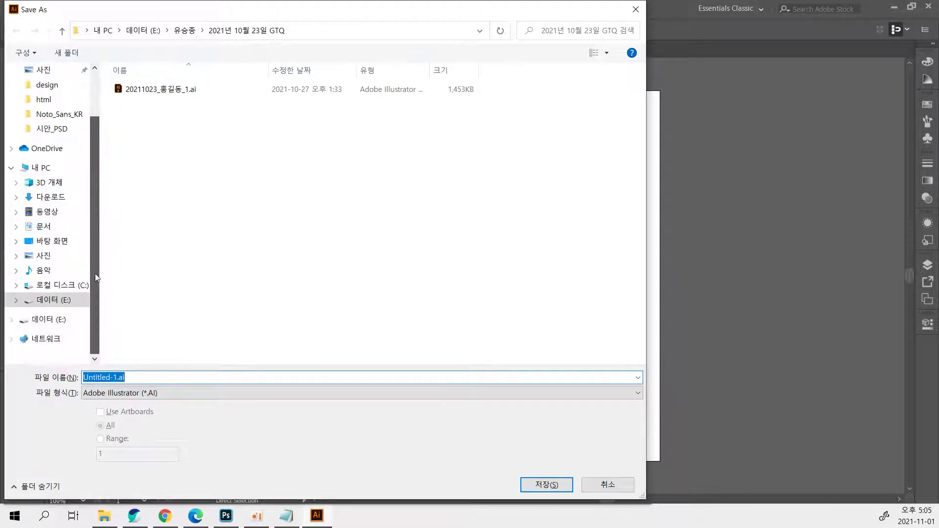
{"action": "left_click", "coordinate": [63, 300]}
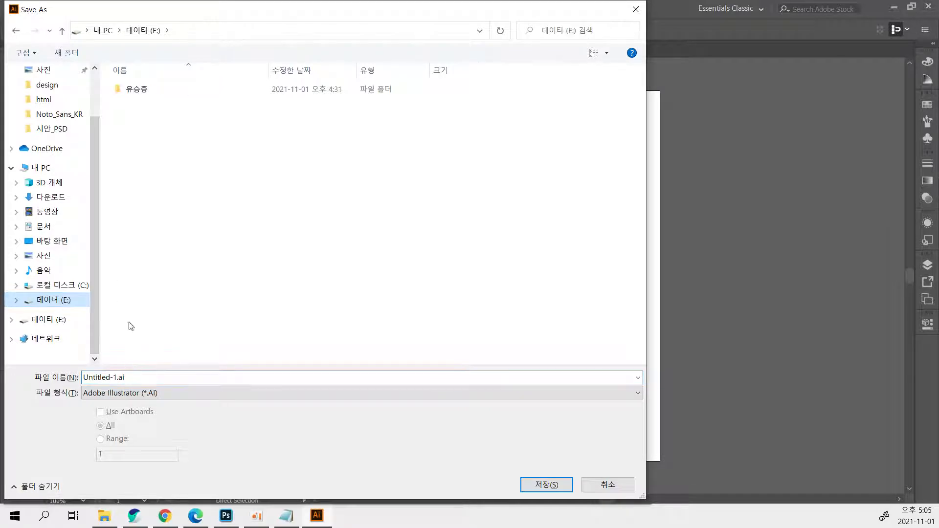
{"action": "left_click", "coordinate": [56, 244]}
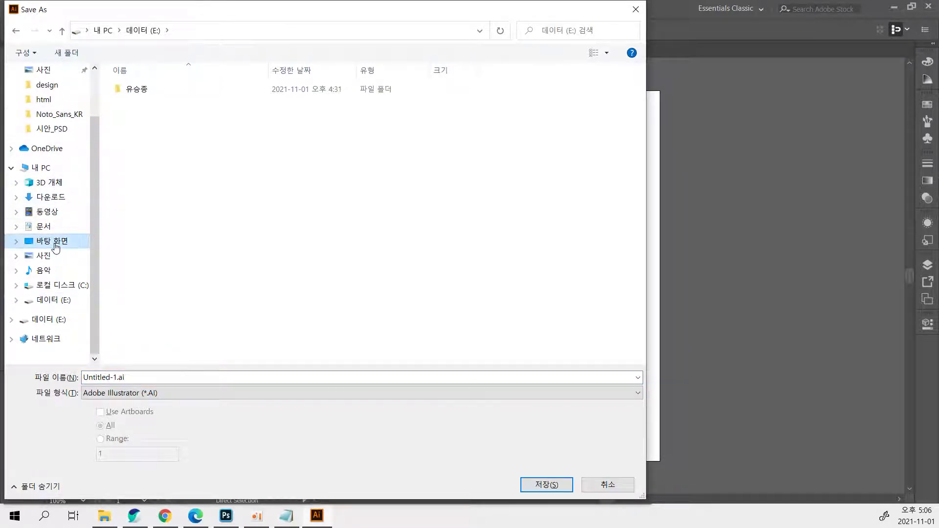
Name the file 540_imo_01 and save it in Adobe Illustrator format with the Illustrator 2020 version options.
{"action": "left_click", "coordinate": [140, 378]}
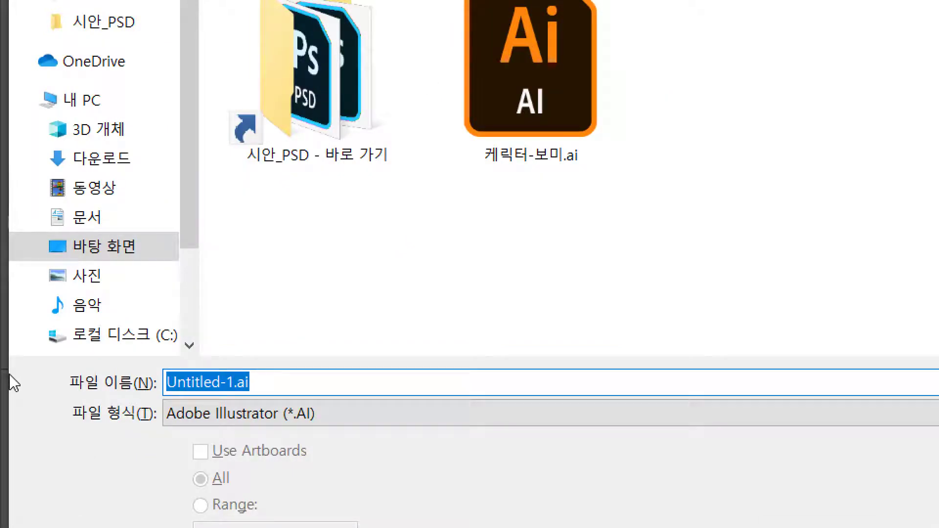
{"action": "type", "text": "540"}
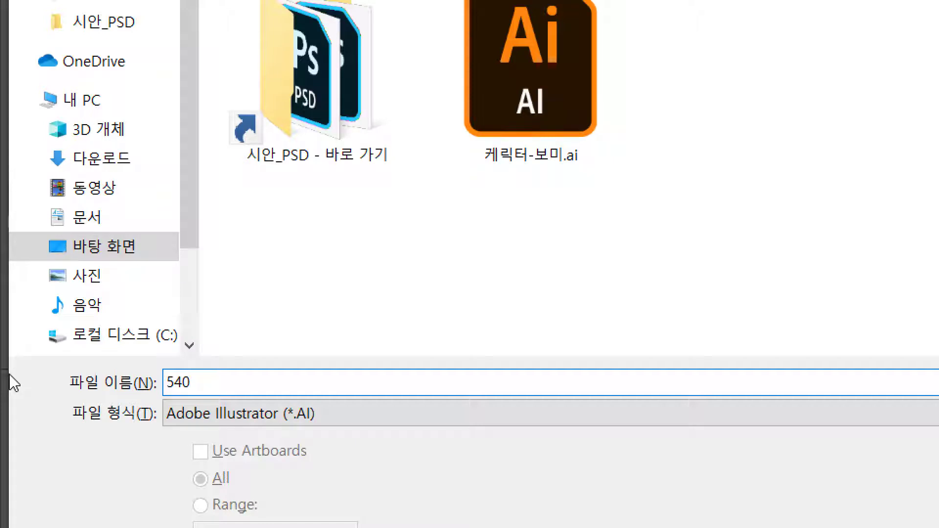
{"action": "type", "text": "_이미"}
{"action": "key", "text": "BackSpace"}
{"action": "key", "text": "BackSpace"}
{"action": "key", "text": "BackSpace"}
{"action": "type", "text": "imo_01"}
{"action": "key", "text": "Return"}
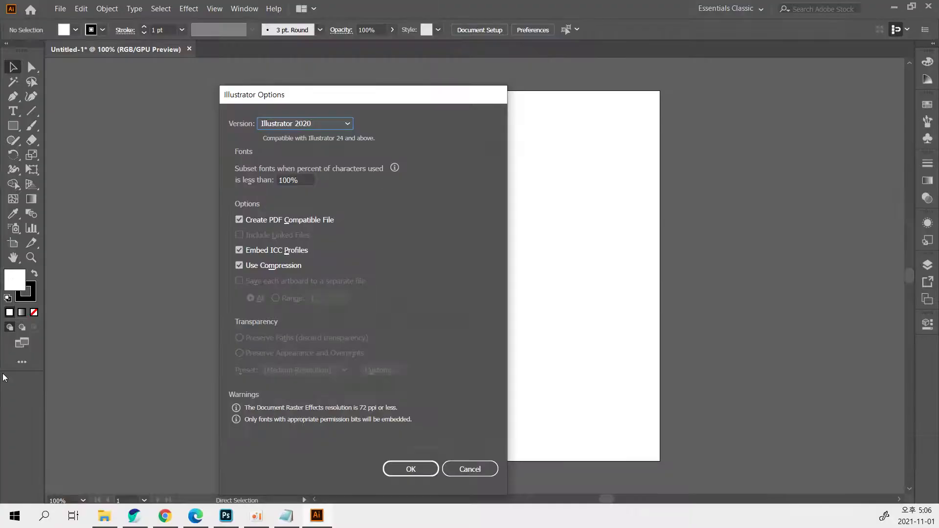
{"action": "left_click", "coordinate": [410, 468]}
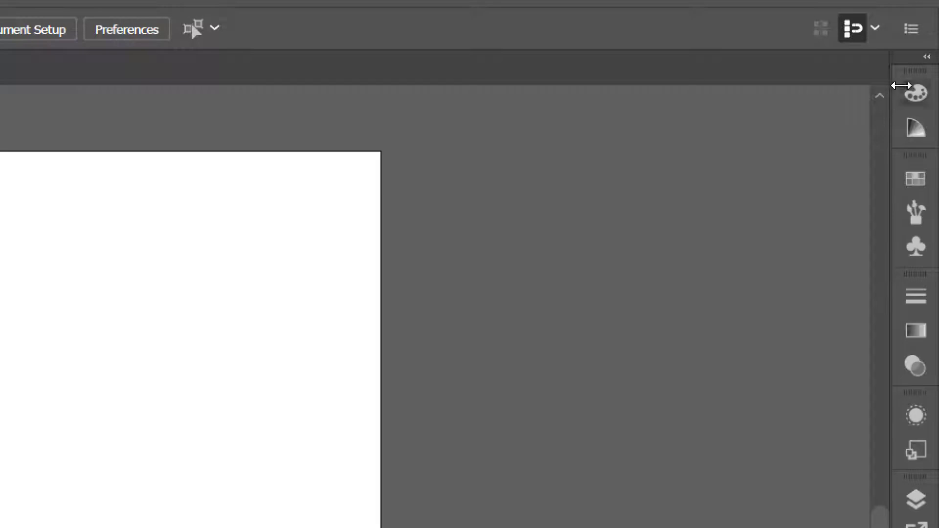
Expand the collapsed panels and detach the Layers panel so it floats beside the docked Color and Swatches panels.
{"action": "left_click", "coordinate": [927, 65]}
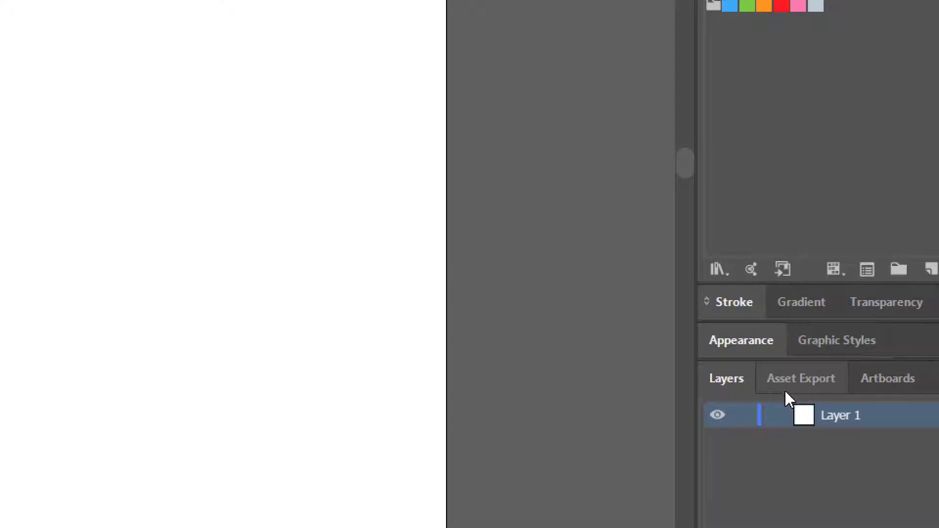
{"action": "left_click_drag", "start_coordinate": [733, 382], "coordinate": [358, 32]}
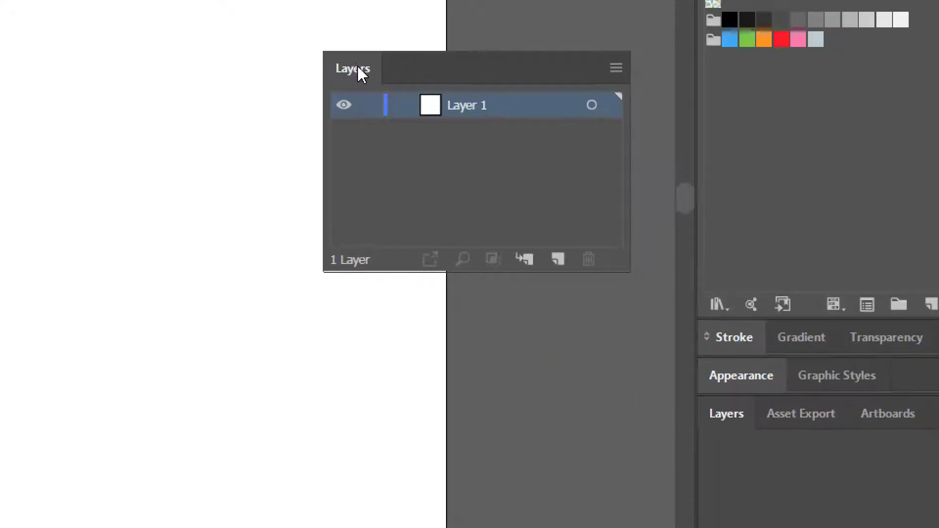
{"action": "left_click_drag", "start_coordinate": [361, 74], "coordinate": [371, 79]}
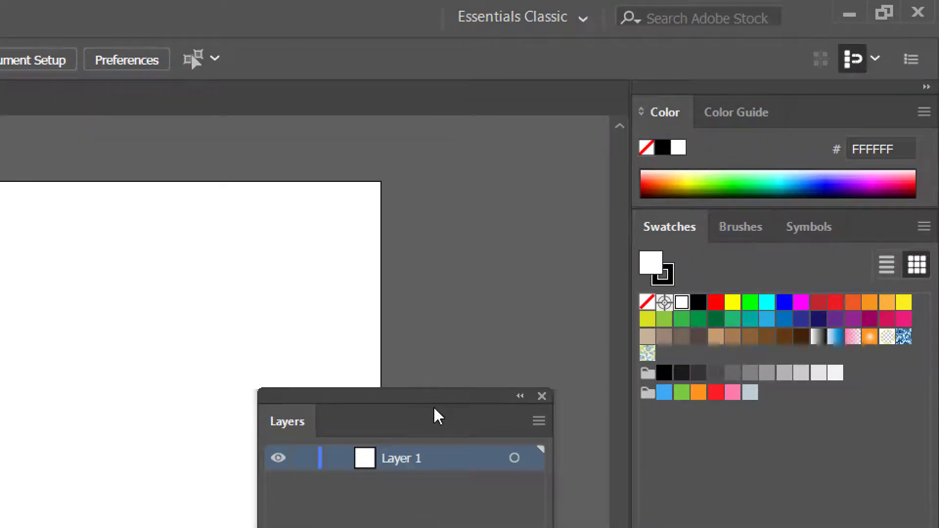
{"action": "left_click_drag", "start_coordinate": [430, 397], "coordinate": [464, 153]}
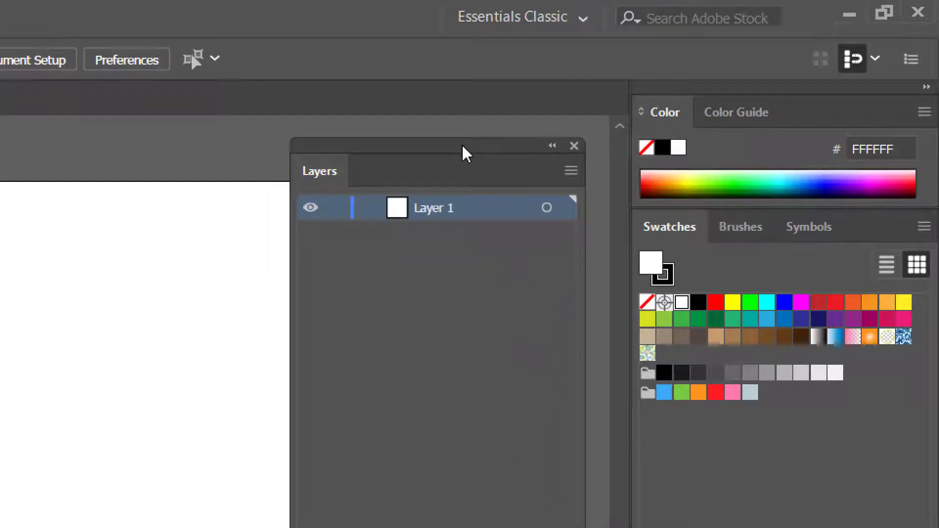
Set the row size of the Layers panel to Large in its panel options.
{"action": "left_click", "coordinate": [571, 171]}
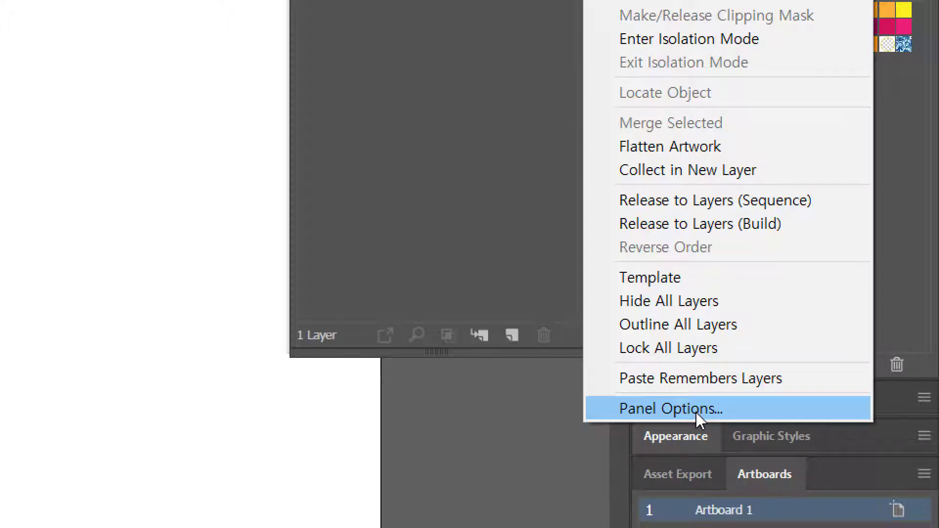
{"action": "left_click", "coordinate": [696, 411]}
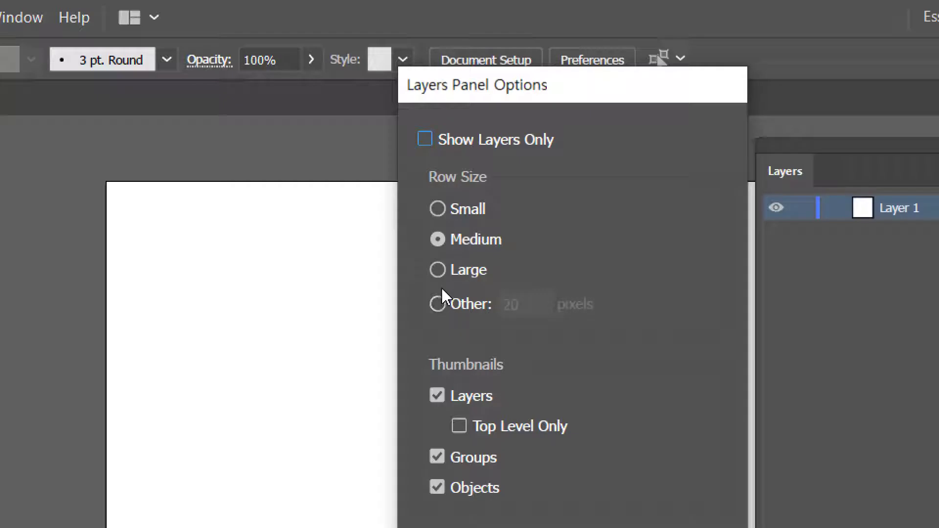
{"action": "left_click", "coordinate": [443, 271]}
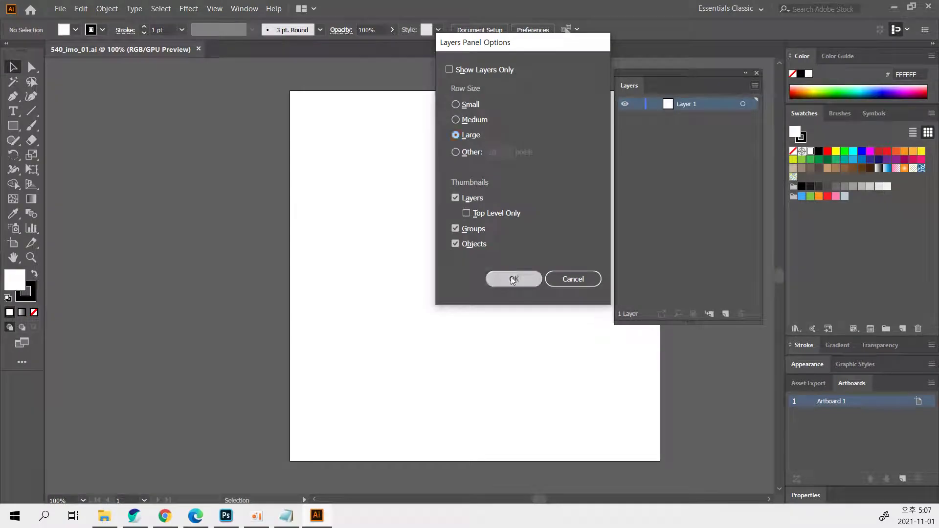
{"action": "left_click", "coordinate": [512, 279]}
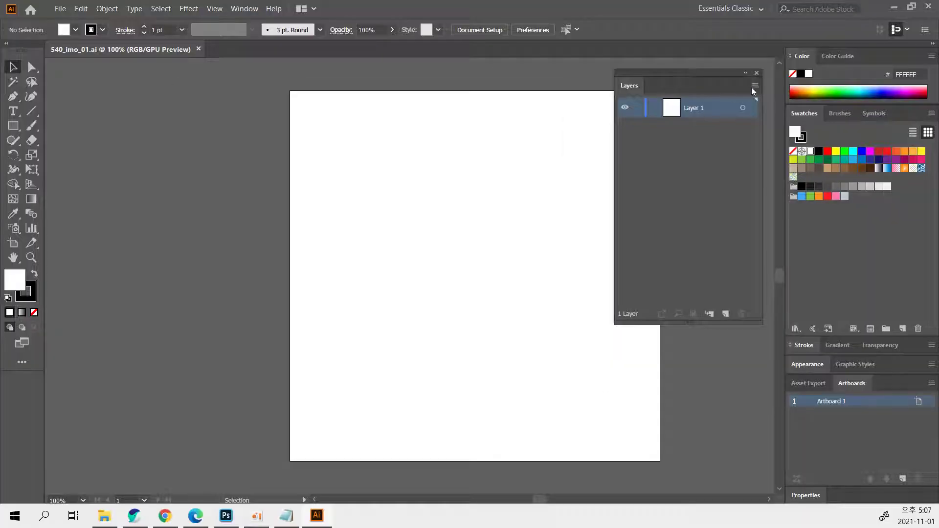
Set the Layers panel's row size to Other with 100 pixels for larger layer thumbnails.
{"action": "left_click", "coordinate": [755, 86]}
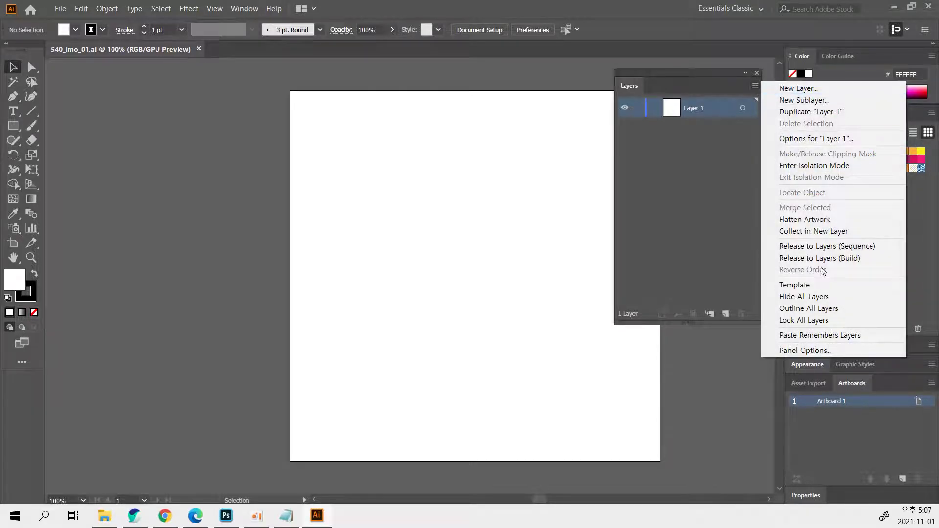
{"action": "left_click", "coordinate": [809, 350]}
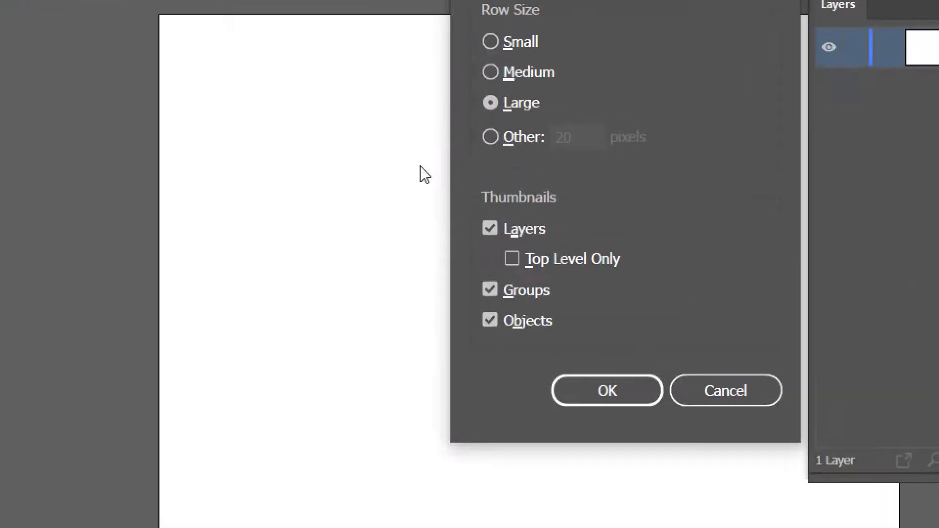
{"action": "left_click", "coordinate": [491, 137]}
{"action": "left_click", "coordinate": [490, 136]}
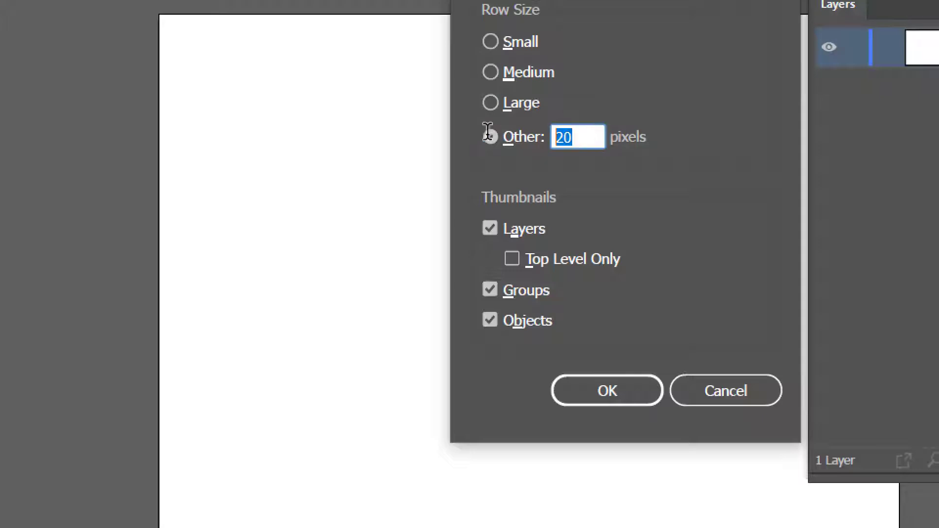
{"action": "type", "text": "1000"}
{"action": "left_click", "coordinate": [607, 391]}
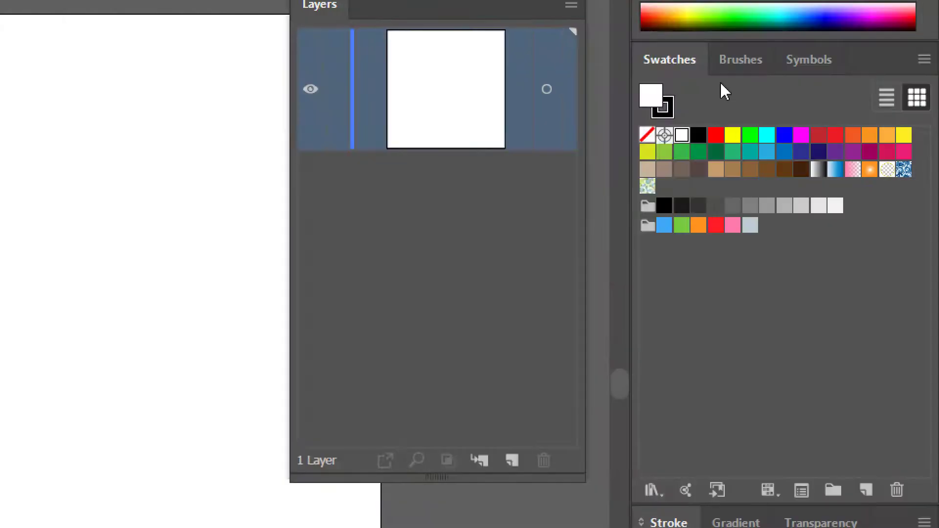
{"action": "left_click", "coordinate": [571, 59]}
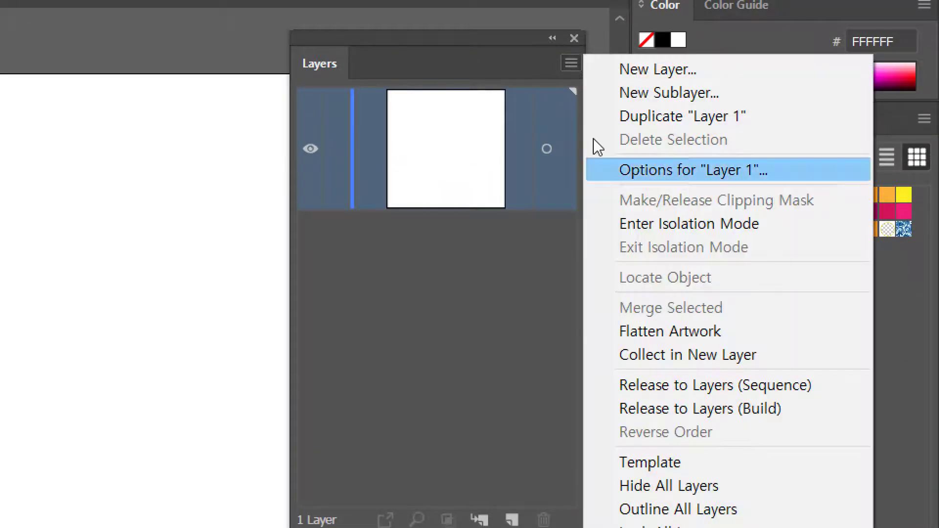
{"action": "left_click", "coordinate": [665, 341]}
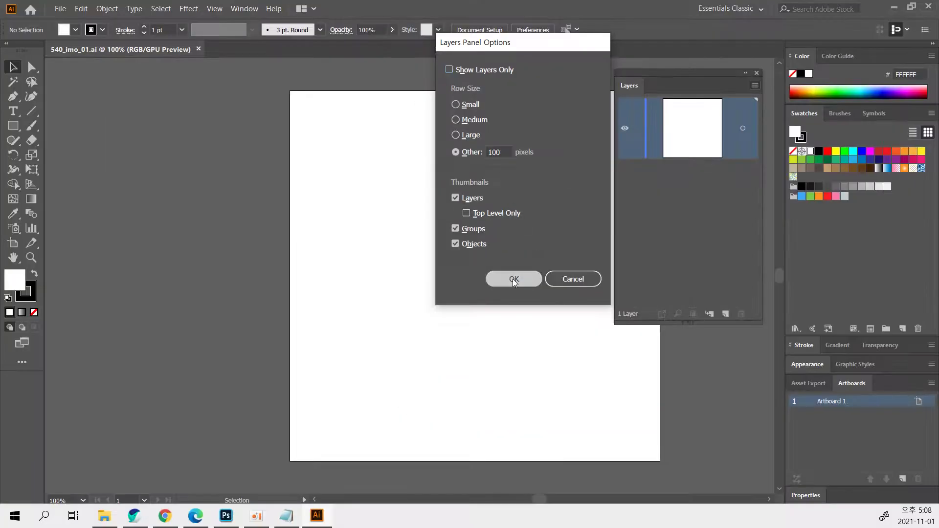
{"action": "left_click", "coordinate": [514, 279]}
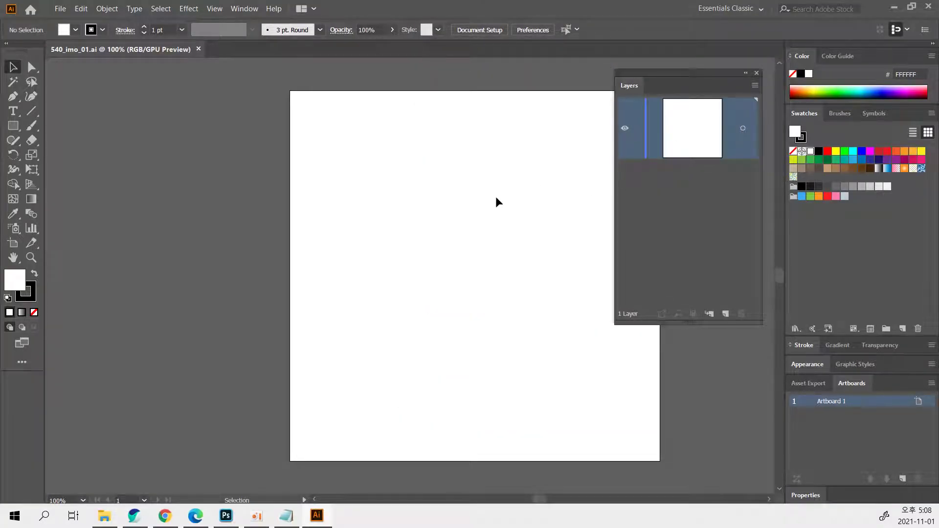
Check the emoticon notes for the required number of PNG and GIF images and return to the Illustrator document.
{"action": "key", "text": "space"}
{"action": "left_click_drag", "start_coordinate": [514, 206], "coordinate": [341, 217]}
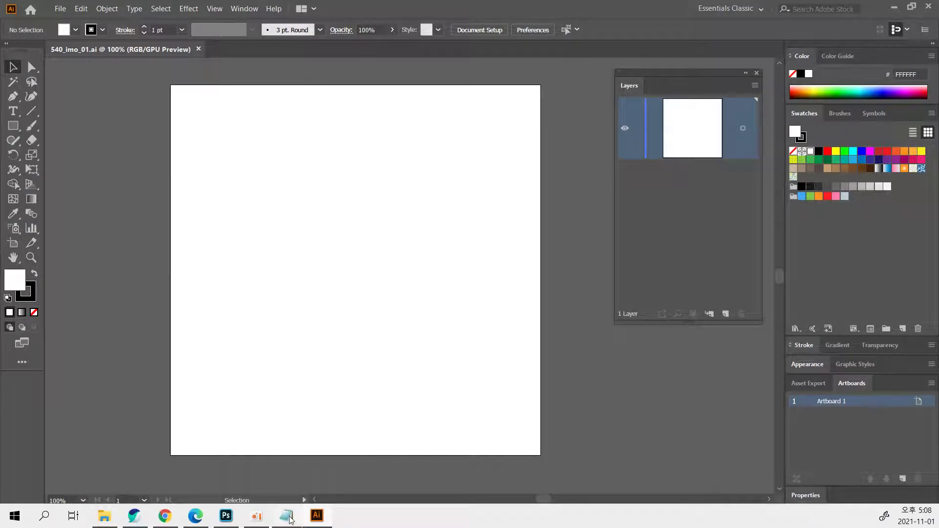
{"action": "left_click", "coordinate": [288, 517]}
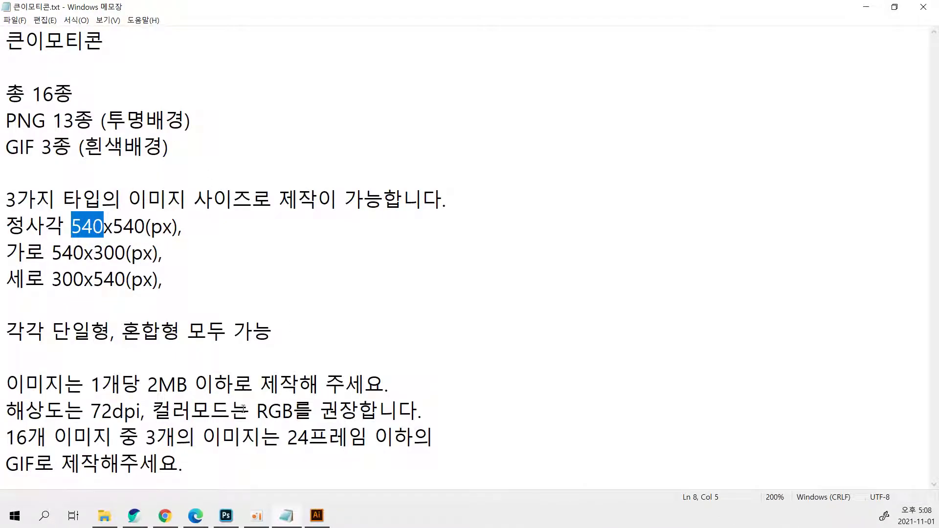
{"action": "left_click", "coordinate": [226, 428]}
{"action": "left_click_drag", "start_coordinate": [221, 468], "coordinate": [2, 458]}
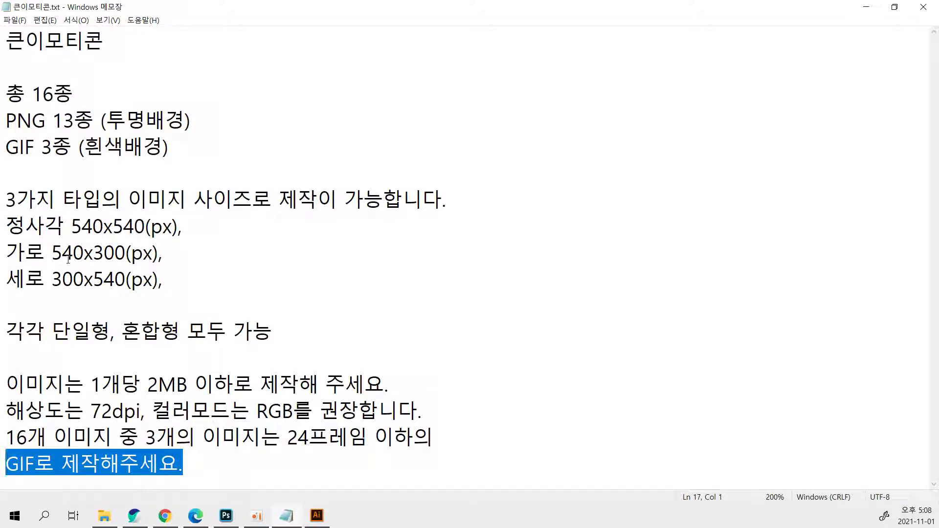
{"action": "left_click_drag", "start_coordinate": [195, 158], "coordinate": [1, 150]}
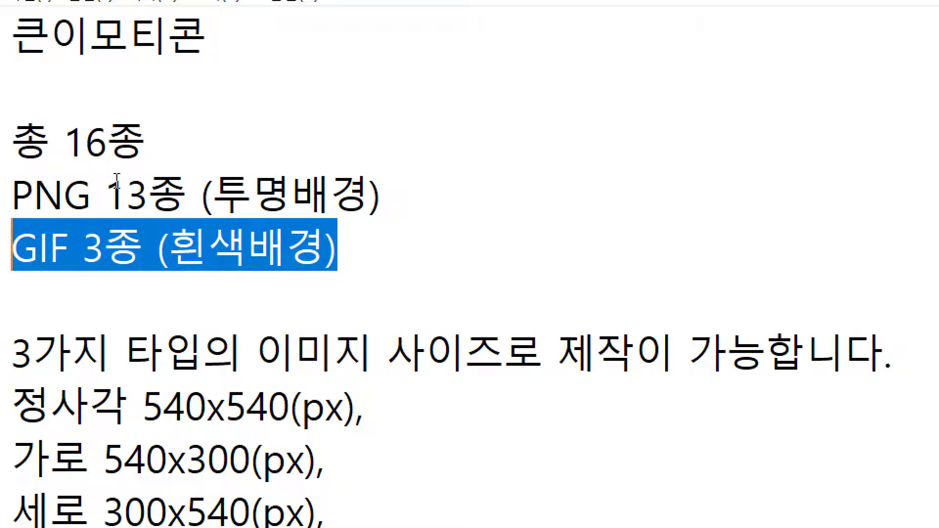
{"action": "left_click_drag", "start_coordinate": [187, 196], "coordinate": [3, 196]}
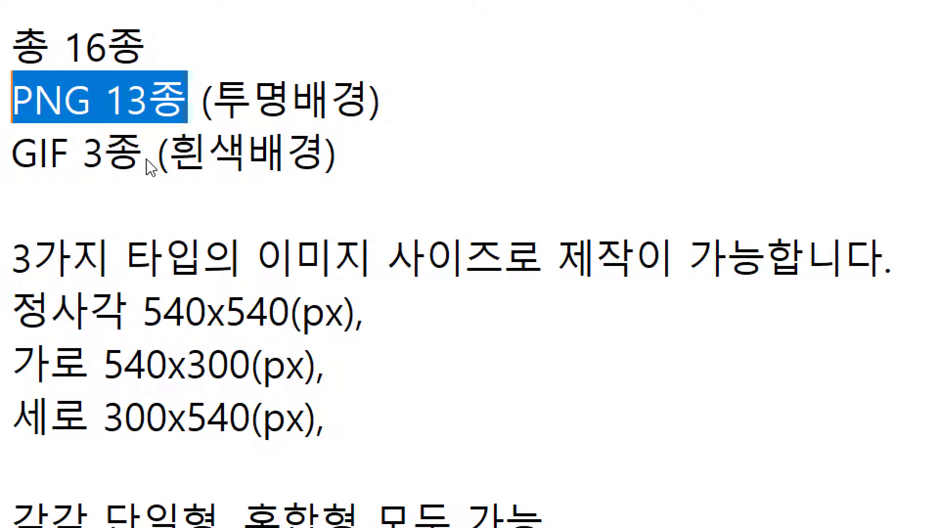
{"action": "left_click", "coordinate": [146, 160]}
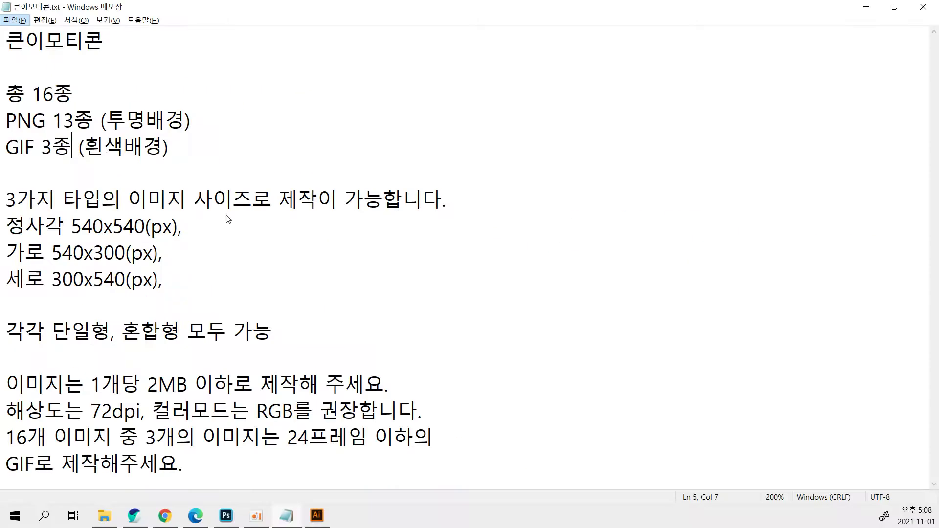
{"action": "left_click", "coordinate": [866, 7]}
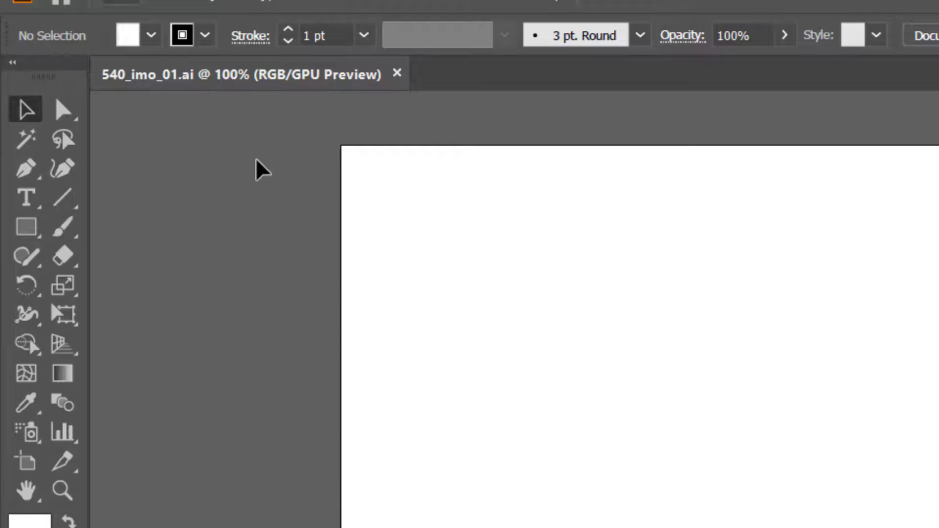
Toggle the document grid on and off and leave it shown over the artboard.
{"action": "key", "text": "ctrl+apostrophe"}
{"action": "key", "text": "ctrl+apostrophe"}
{"action": "key", "text": "ctrl+apostrophe"}
{"action": "key", "text": "ctrl+apostrophe"}
{"action": "key", "text": "ctrl+apostrophe"}
{"action": "key", "text": "ctrl+apostrophe"}
{"action": "key", "text": "ctrl+apostrophe"}
{"action": "key", "text": "ctrl+apostrophe"}
{"action": "key", "text": "ctrl+apostrophe"}
{"action": "key", "text": "ctrl+apostrophe"}
{"action": "key", "text": "ctrl+apostrophe"}
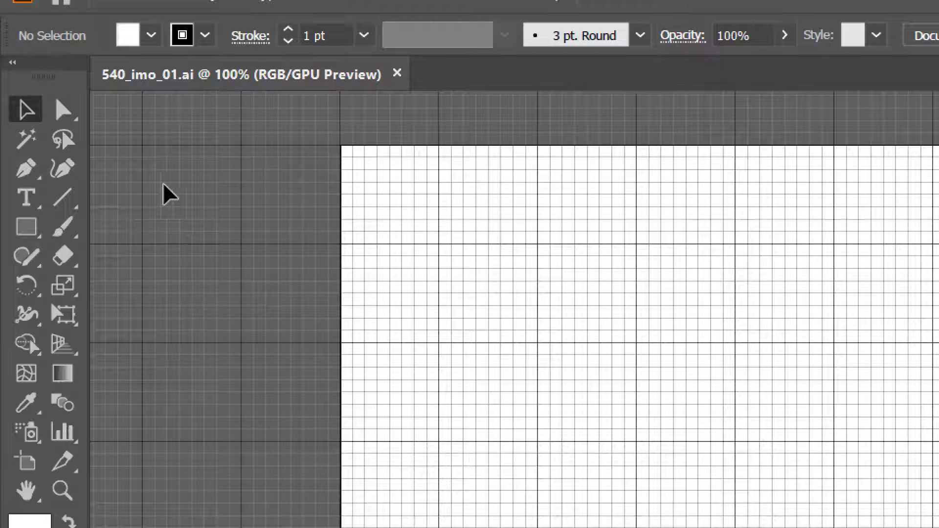
Set up the Rectangle tool with a white fill and no stroke.
{"action": "left_click", "coordinate": [31, 231]}
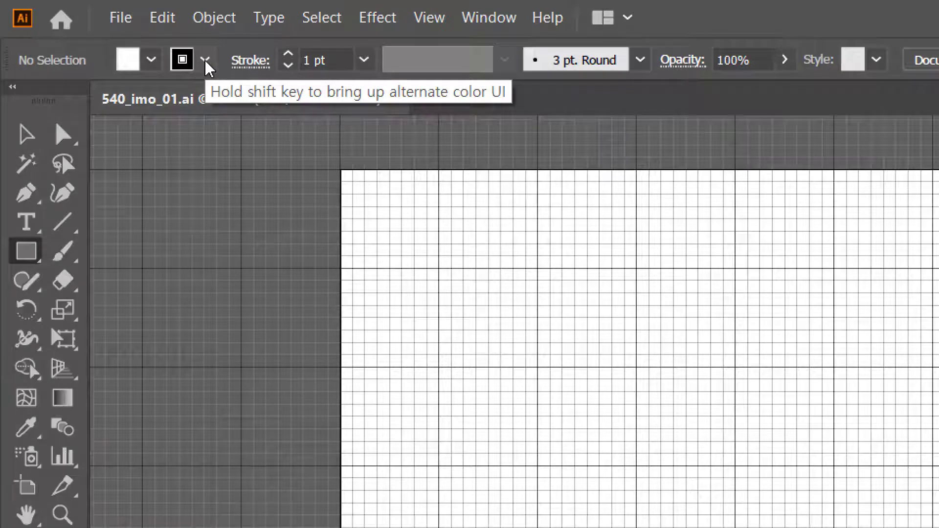
{"action": "left_click", "coordinate": [206, 61]}
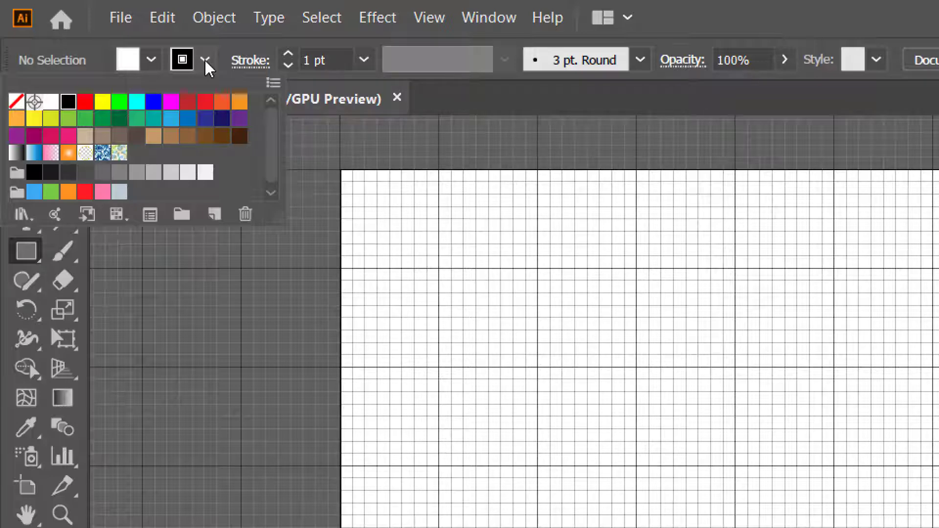
{"action": "left_click", "coordinate": [150, 65]}
{"action": "left_click", "coordinate": [139, 61]}
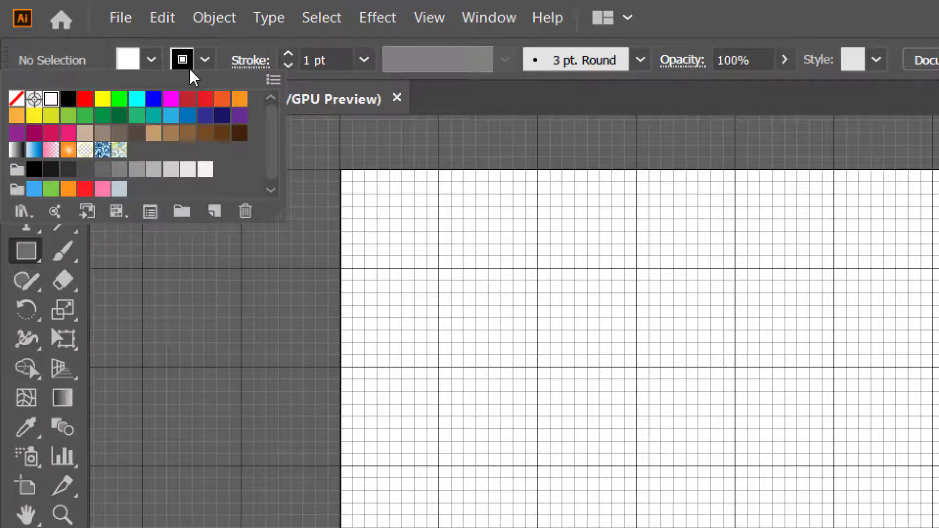
{"action": "left_click", "coordinate": [208, 64]}
{"action": "left_click", "coordinate": [204, 64]}
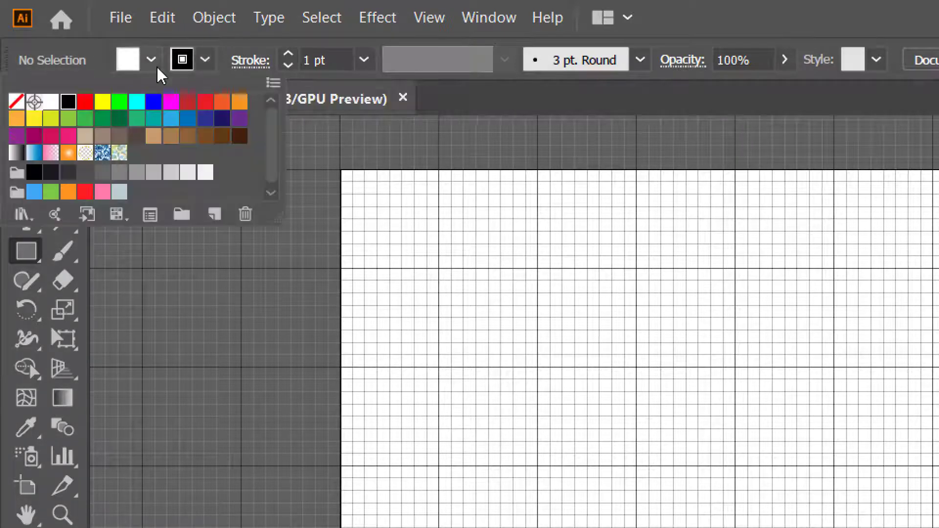
{"action": "left_click", "coordinate": [16, 102]}
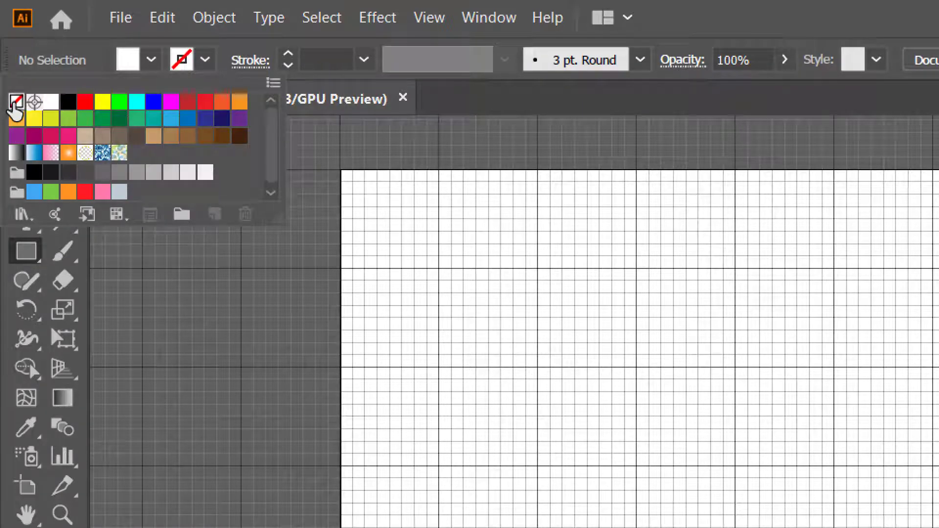
{"action": "left_click", "coordinate": [377, 191]}
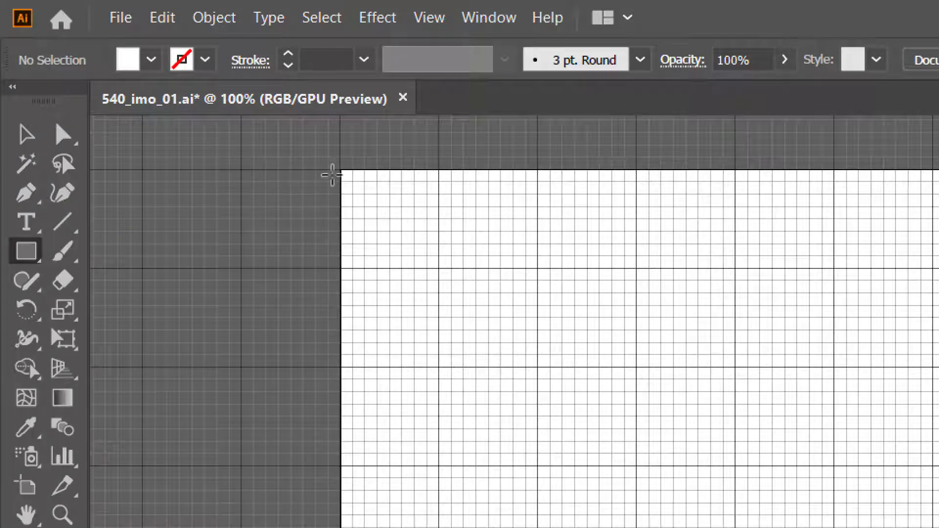
Draw a 540 x 540 px white rectangle starting at the artboard's upper-left corner.
{"action": "mouse_move", "coordinate": [342, 170]}
{"action": "left_mouse_down"}
{"action": "mouse_move", "coordinate": [383, 209]}
{"action": "mouse_move", "coordinate": [646, 394]}
{"action": "left_mouse_up"}
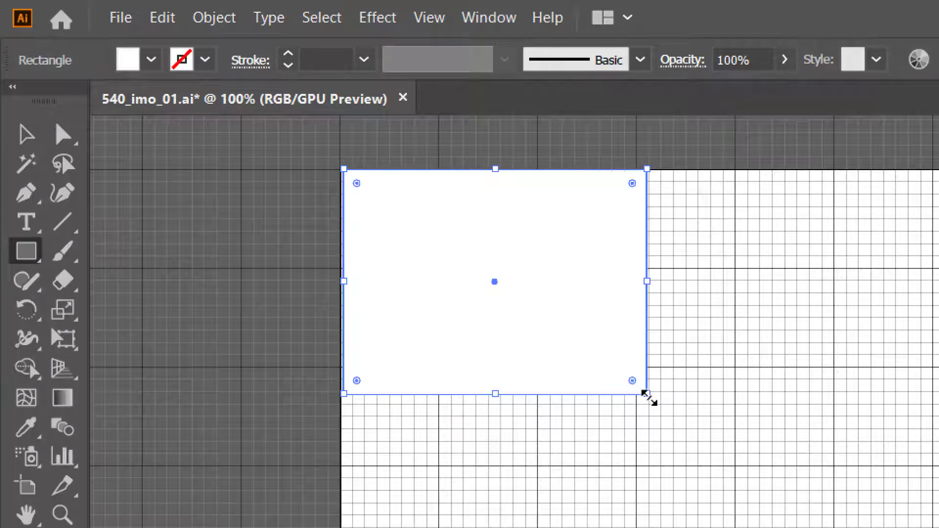
{"action": "key", "text": "ctrl+z"}
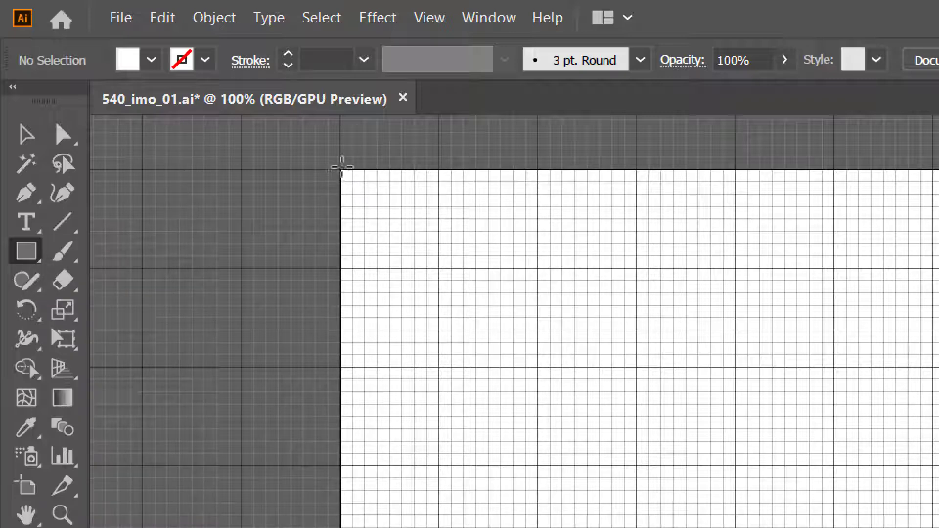
{"action": "left_click", "coordinate": [342, 171]}
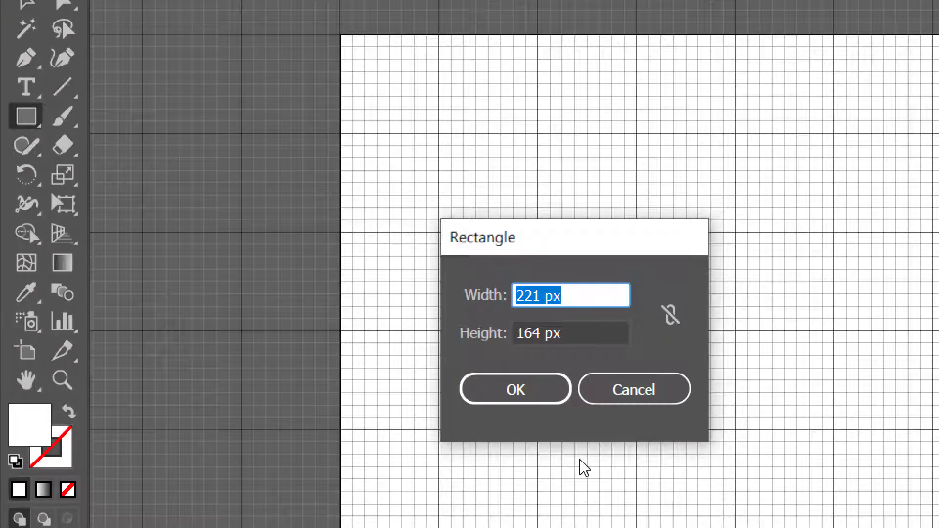
{"action": "type", "text": "540"}
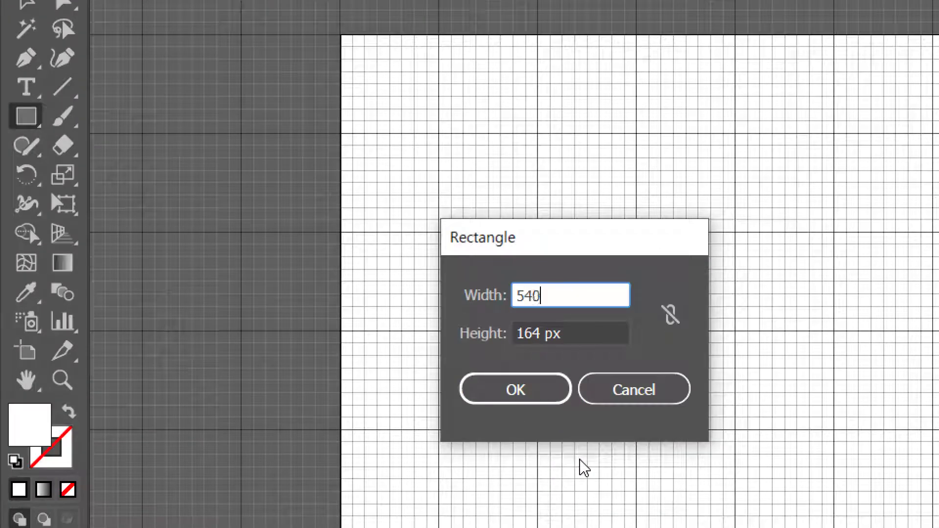
{"action": "key", "text": "Tab"}
{"action": "type", "text": "540"}
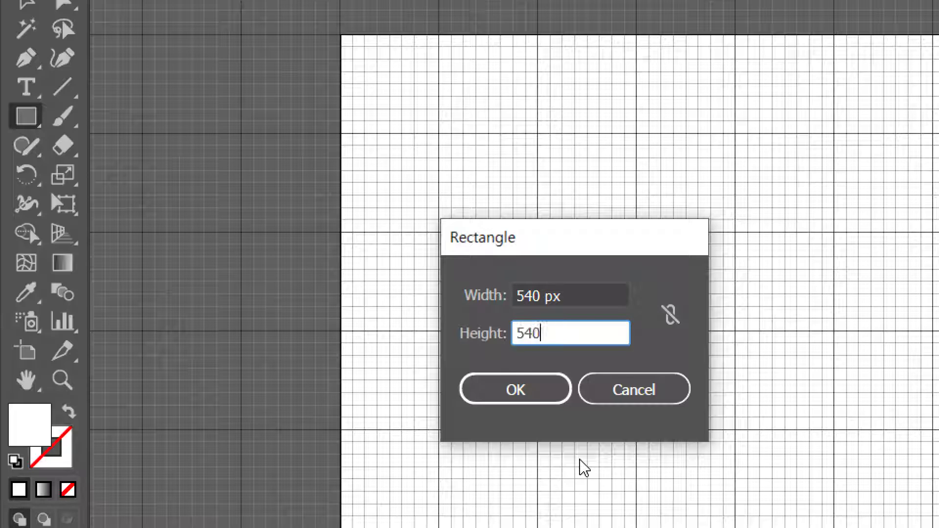
{"action": "key", "text": "Return"}
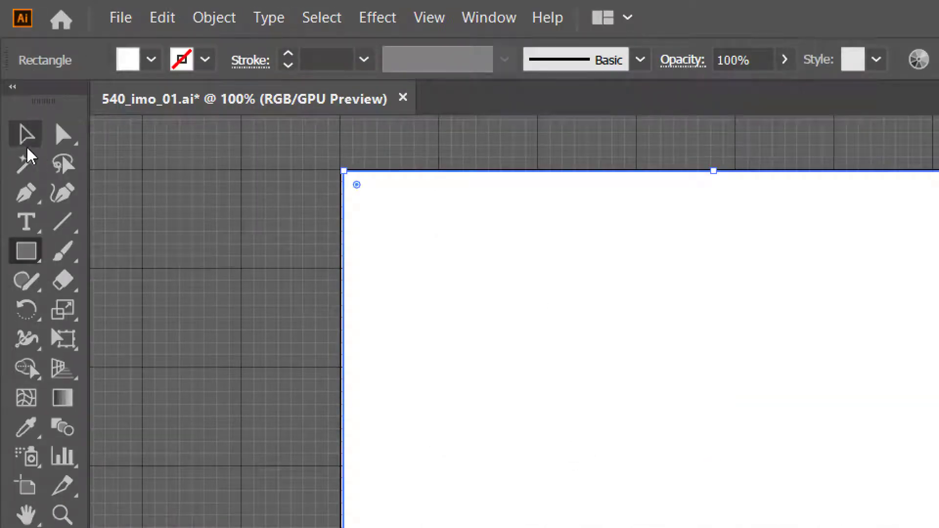
Move the white square down and to the right, away from the artboard's edges.
{"action": "left_click", "coordinate": [27, 142]}
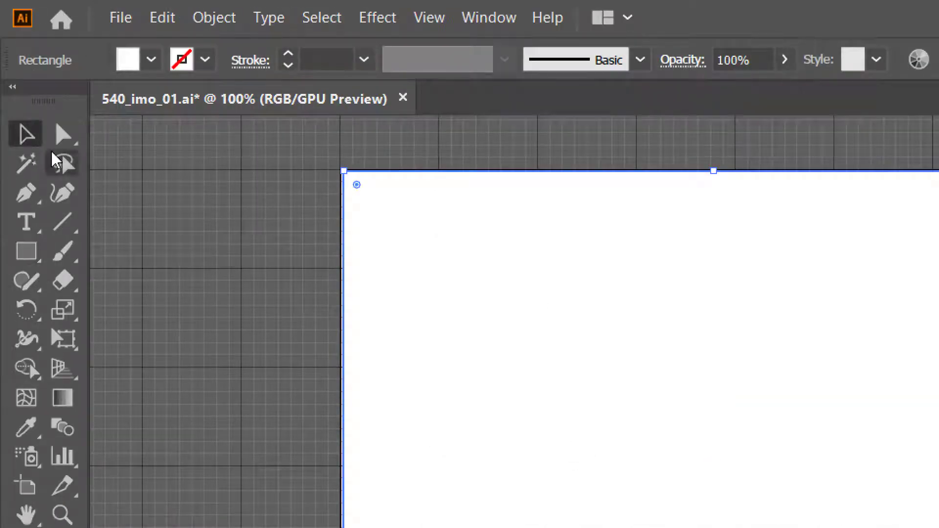
{"action": "left_click", "coordinate": [165, 203]}
{"action": "left_click_drag", "start_coordinate": [375, 228], "coordinate": [418, 264]}
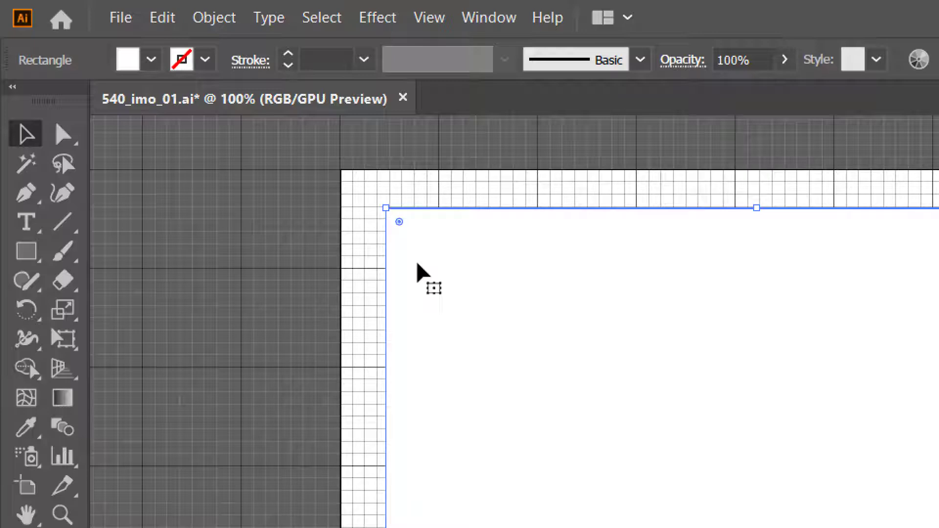
{"action": "left_click_drag", "start_coordinate": [418, 266], "coordinate": [420, 237]}
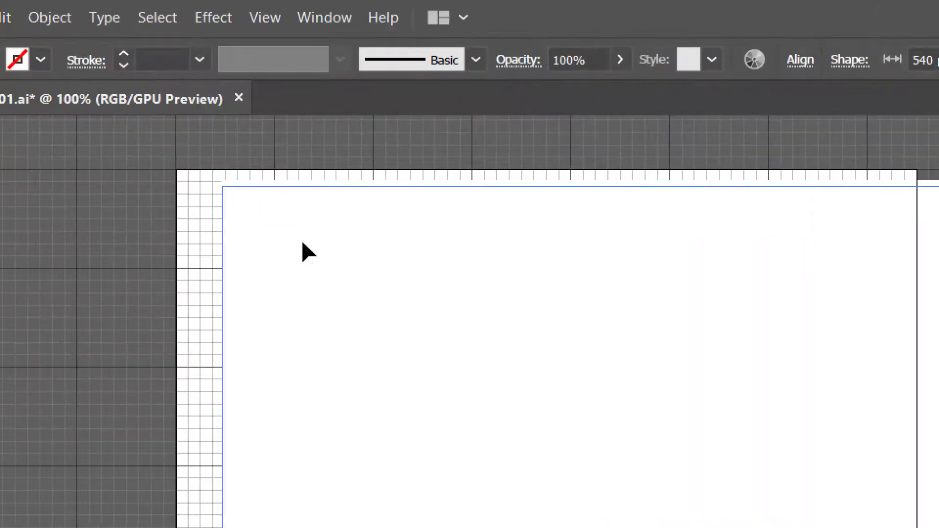
{"action": "left_click_drag", "start_coordinate": [304, 252], "coordinate": [322, 323]}
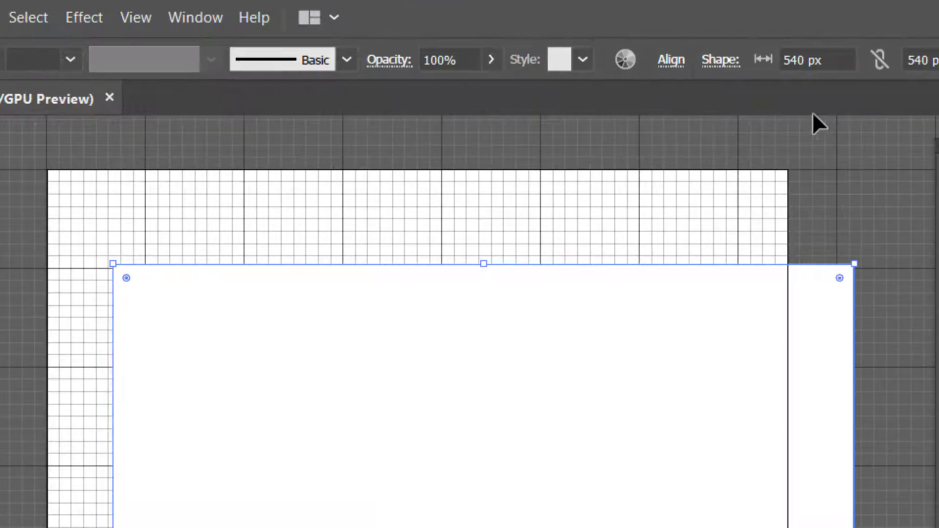
Set the alignment reference for the white square to Align to Artboard.
{"action": "left_click", "coordinate": [680, 64]}
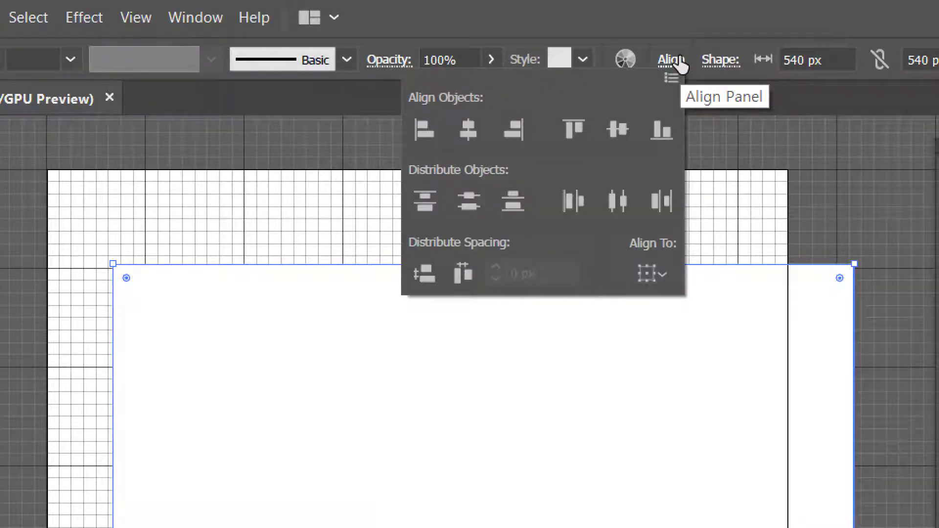
{"action": "left_click", "coordinate": [666, 284]}
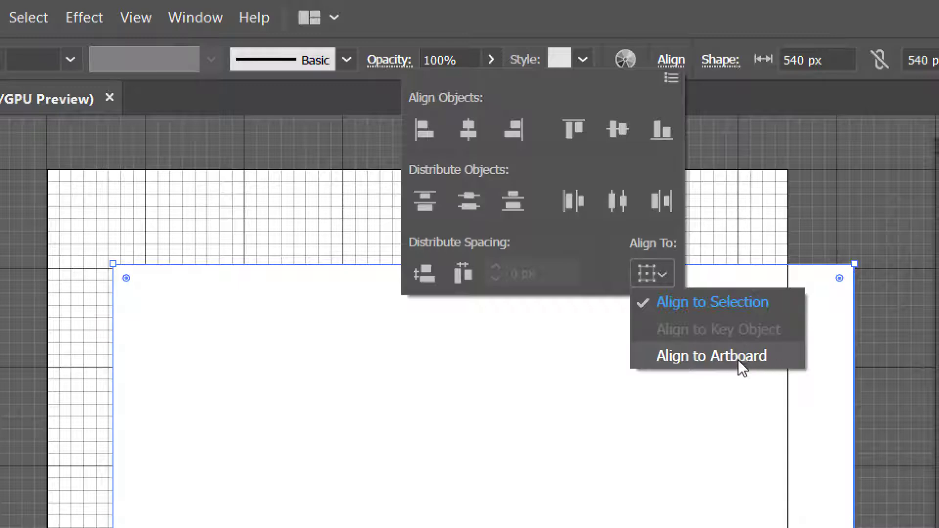
{"action": "left_click", "coordinate": [716, 352]}
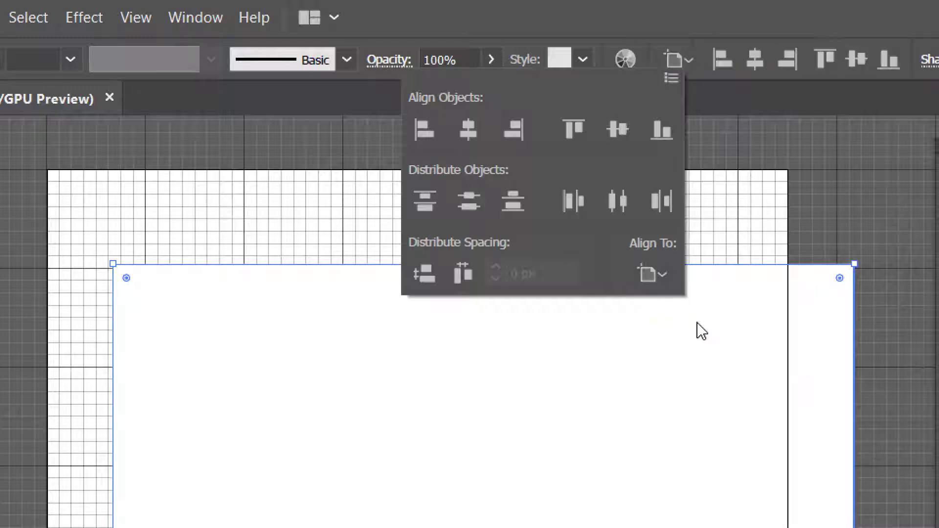
{"action": "left_click", "coordinate": [667, 277]}
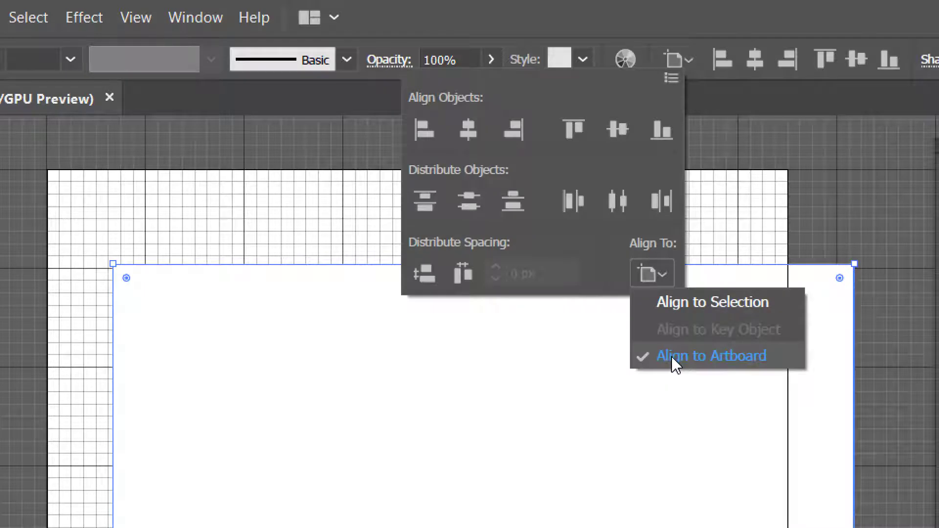
{"action": "left_click", "coordinate": [595, 270]}
Align the white square to the artboard's left and top edges and deselect it.
{"action": "left_click", "coordinate": [425, 131]}
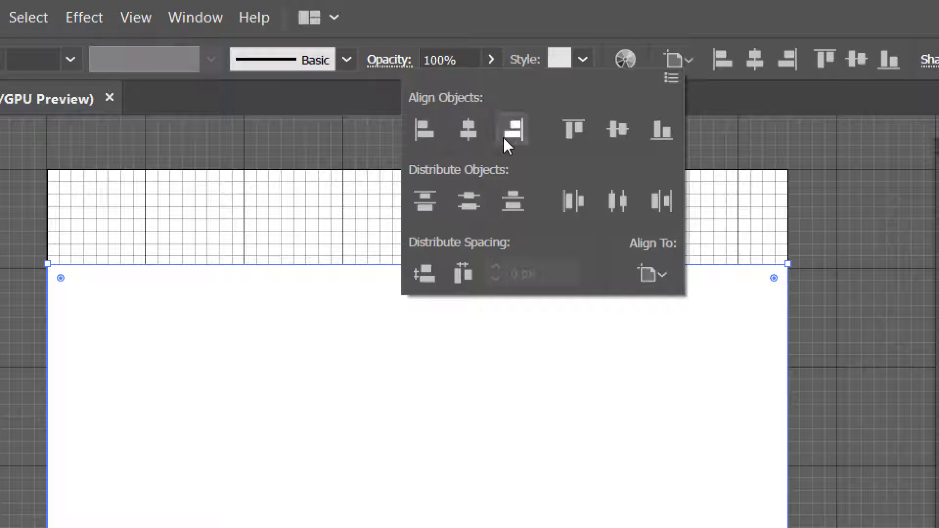
{"action": "left_click", "coordinate": [570, 134]}
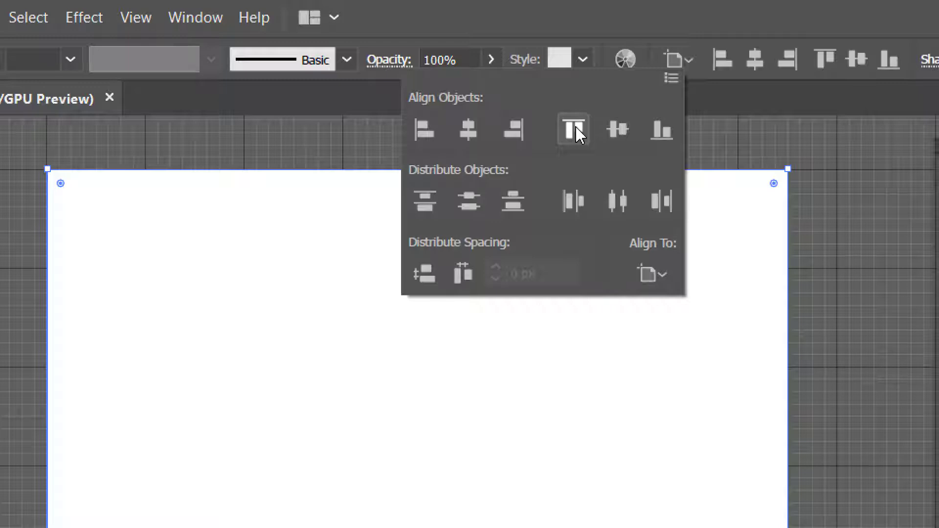
{"action": "left_click", "coordinate": [344, 150]}
{"action": "left_click", "coordinate": [342, 140]}
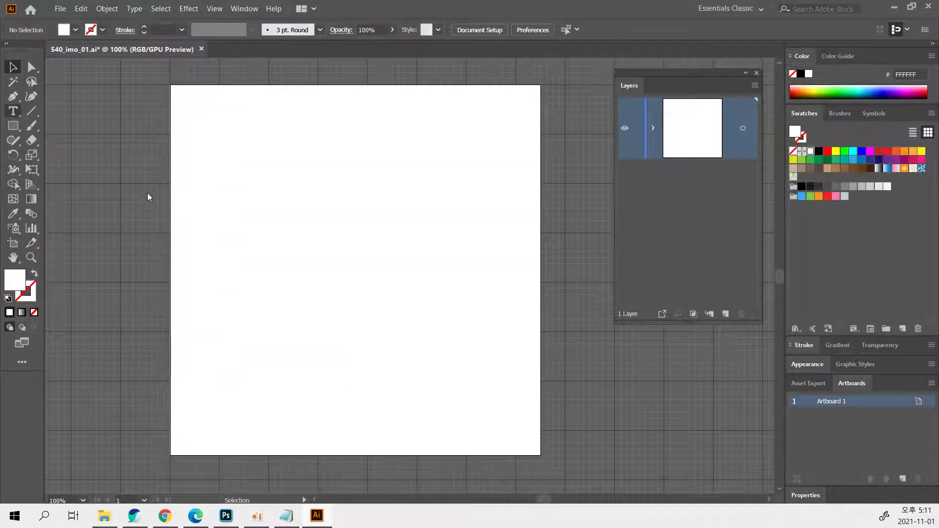
Add the point text "gsafadfadfadf" in the empty area to the right of the artboard.
{"action": "key", "text": "t"}
{"action": "left_click_drag", "start_coordinate": [299, 214], "coordinate": [127, 232]}
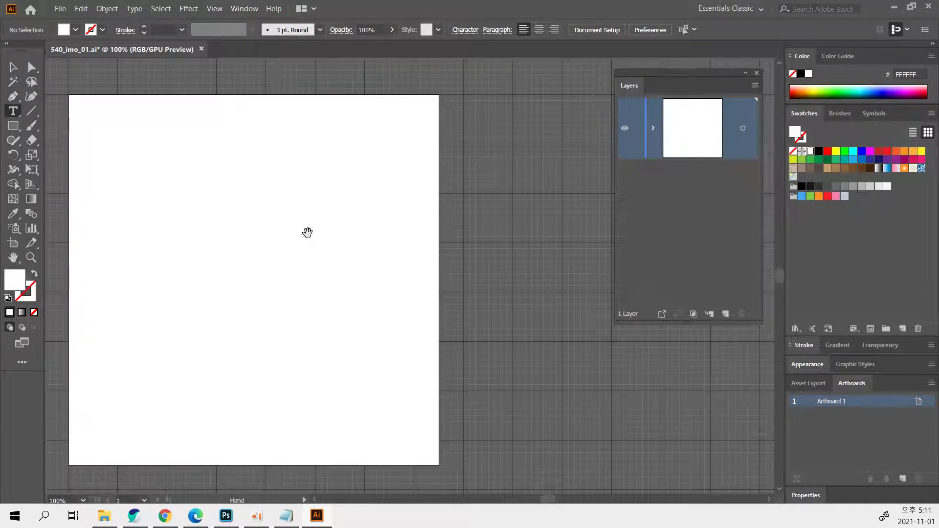
{"action": "left_click_drag", "start_coordinate": [308, 233], "coordinate": [350, 228]}
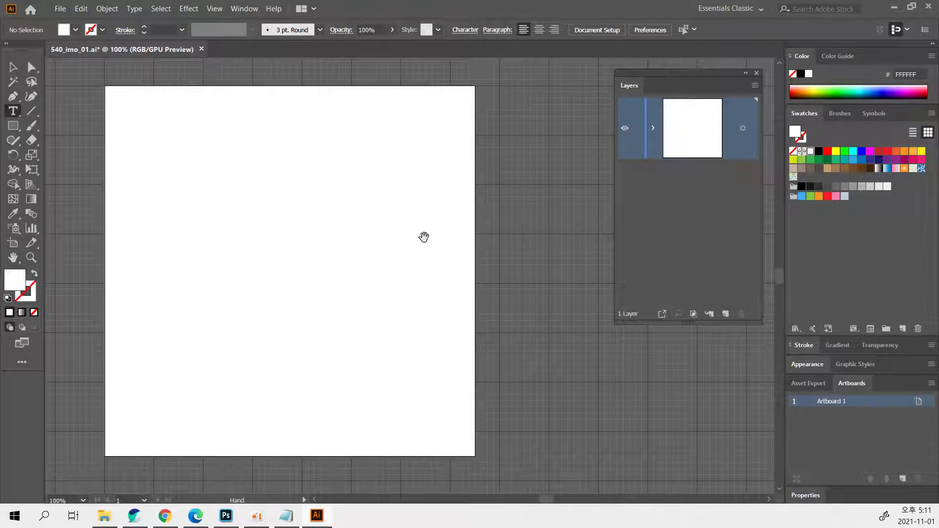
{"action": "left_click_drag", "start_coordinate": [432, 248], "coordinate": [370, 252]}
{"action": "left_click_drag", "start_coordinate": [298, 269], "coordinate": [260, 273]}
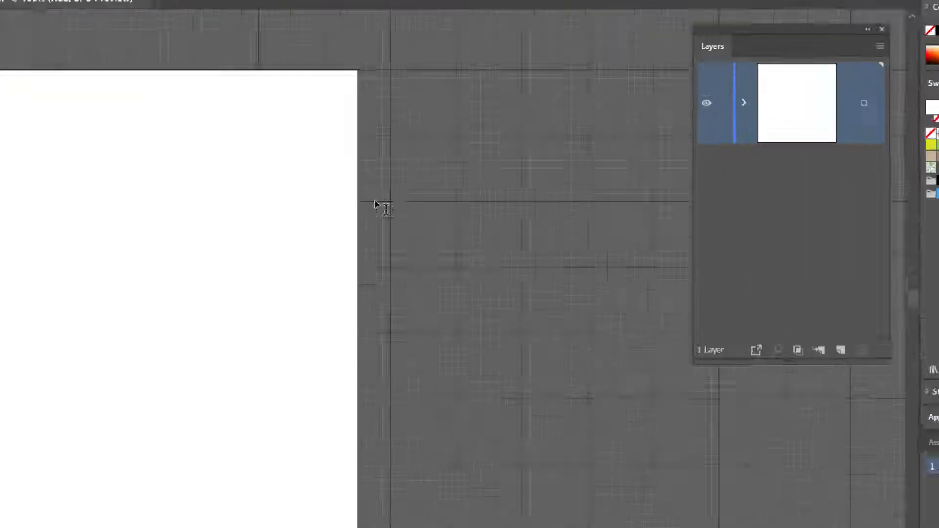
{"action": "left_click", "coordinate": [419, 185]}
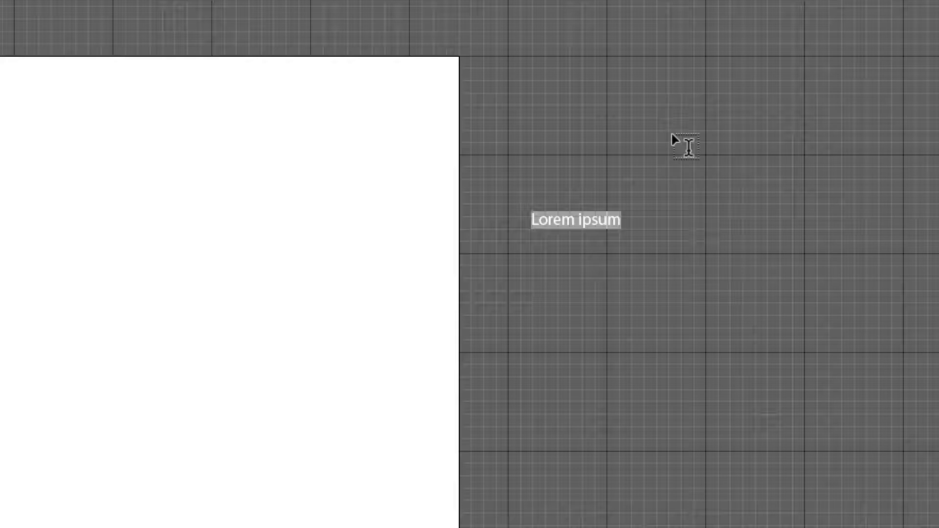
{"action": "type", "text": "gsafadfadfadf"}
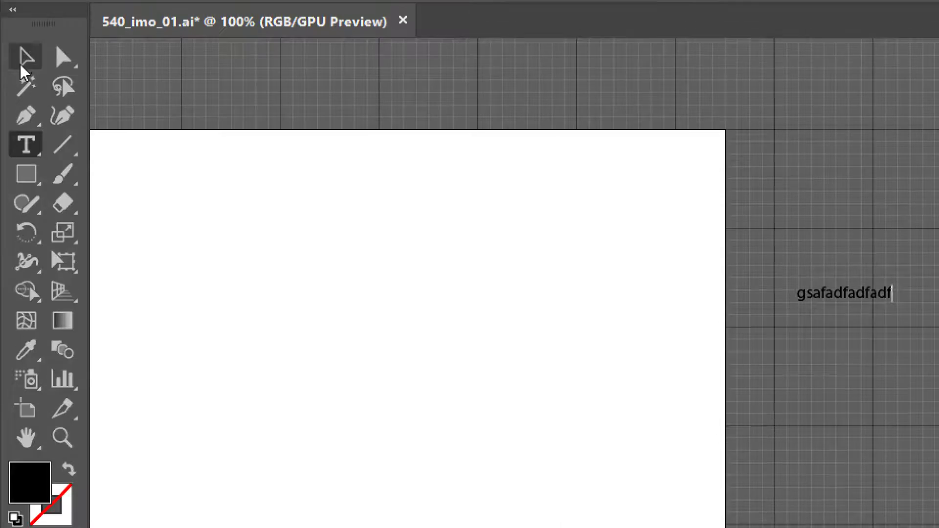
{"action": "left_click", "coordinate": [25, 57]}
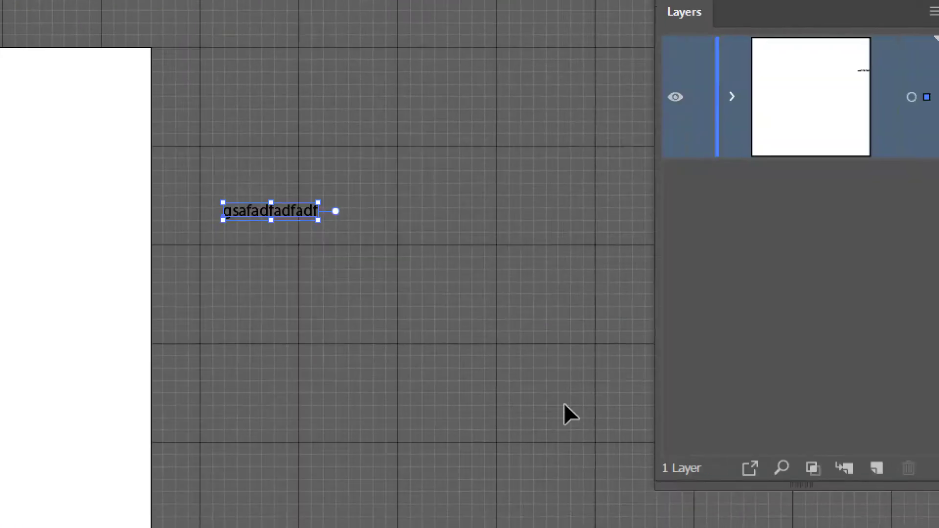
Enlarge the text beside the artboard to more than twice its size and move it down slightly.
{"action": "left_click", "coordinate": [419, 357]}
{"action": "left_click", "coordinate": [273, 212]}
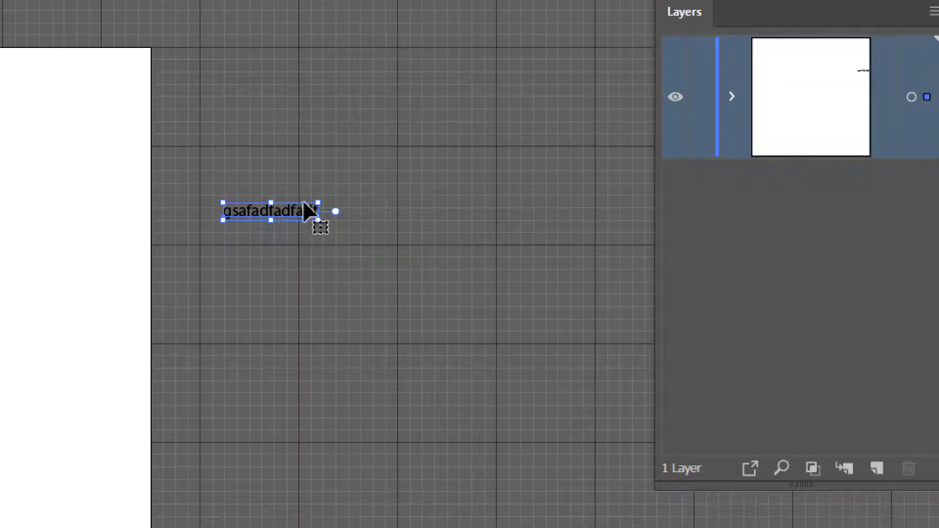
{"action": "left_click_drag", "start_coordinate": [326, 202], "coordinate": [482, 124]}
{"action": "left_click_drag", "start_coordinate": [418, 200], "coordinate": [414, 245]}
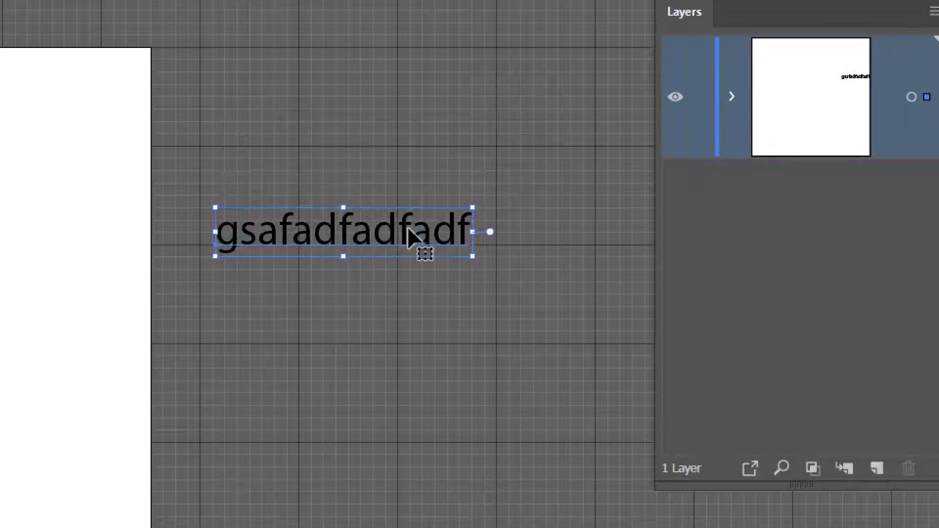
{"action": "key", "text": "ctrl+shift+a"}
Replace the text beside the artboard with the four-line note "이거 잠궈줘!", "C+2", "푸는 건....", "CA+2".
{"action": "key", "text": "t"}
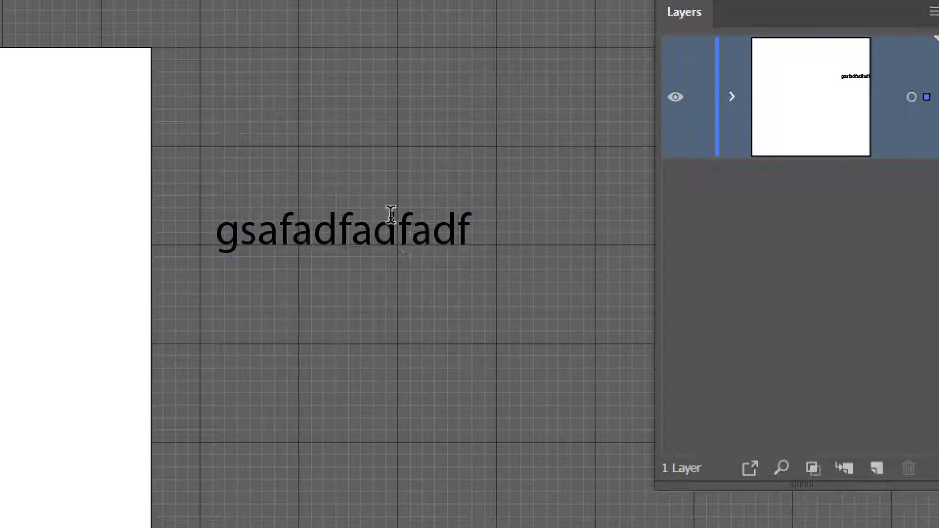
{"action": "left_click", "coordinate": [308, 226]}
{"action": "left_click_drag", "start_coordinate": [225, 226], "coordinate": [497, 200]}
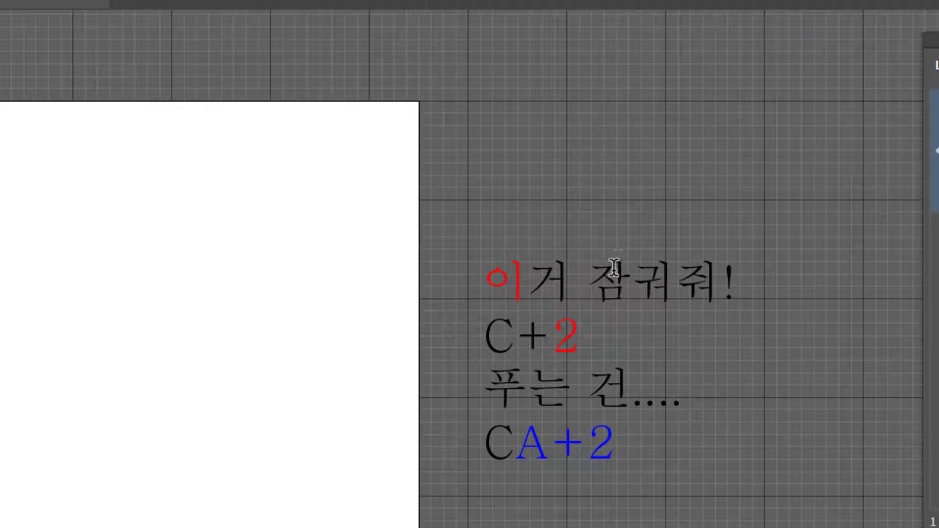
{"action": "left_click", "coordinate": [682, 283]}
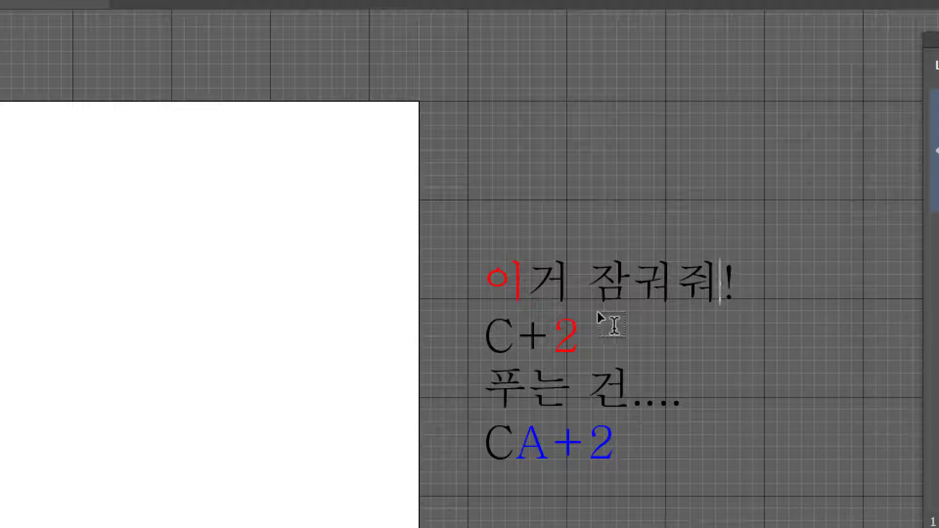
{"action": "left_click_drag", "start_coordinate": [516, 335], "coordinate": [477, 335]}
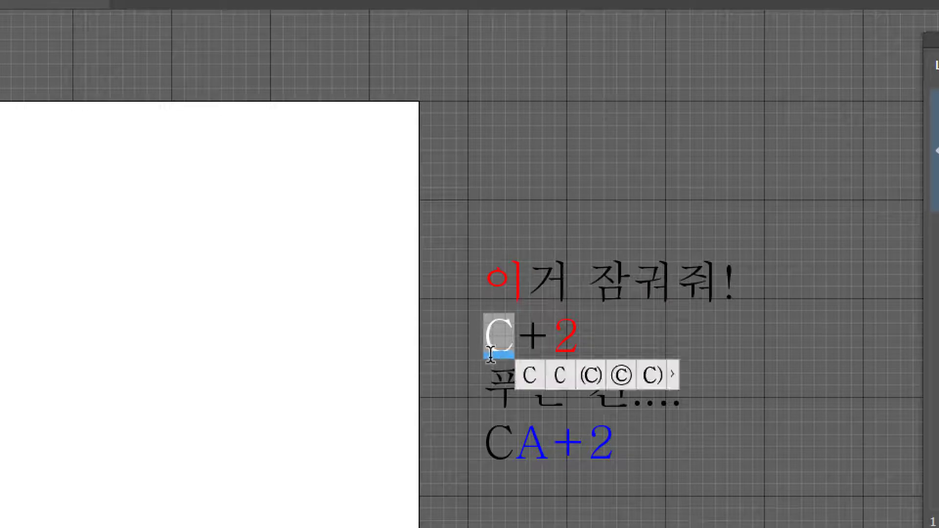
{"action": "left_click", "coordinate": [493, 384]}
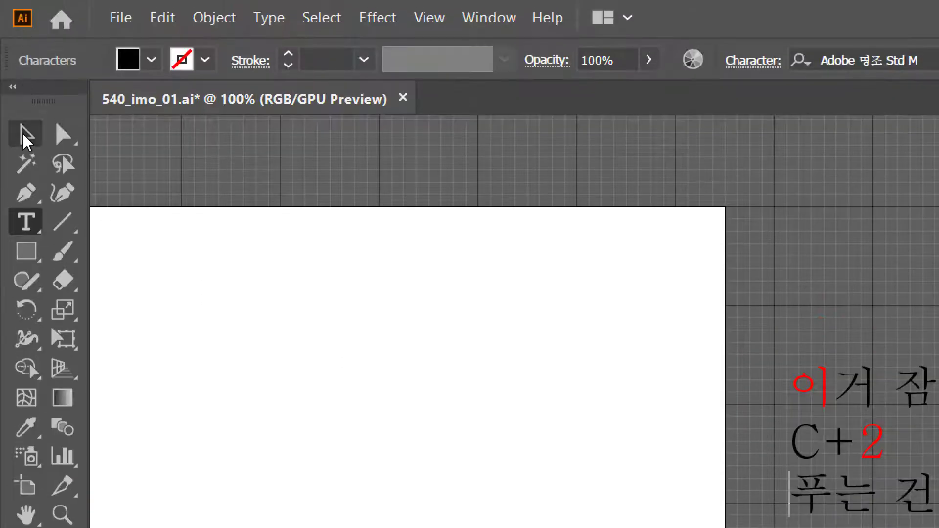
Move the four-line note from beside the artboard onto the white square and deselect it.
{"action": "left_click", "coordinate": [25, 130]}
{"action": "left_click_drag", "start_coordinate": [698, 307], "coordinate": [290, 329]}
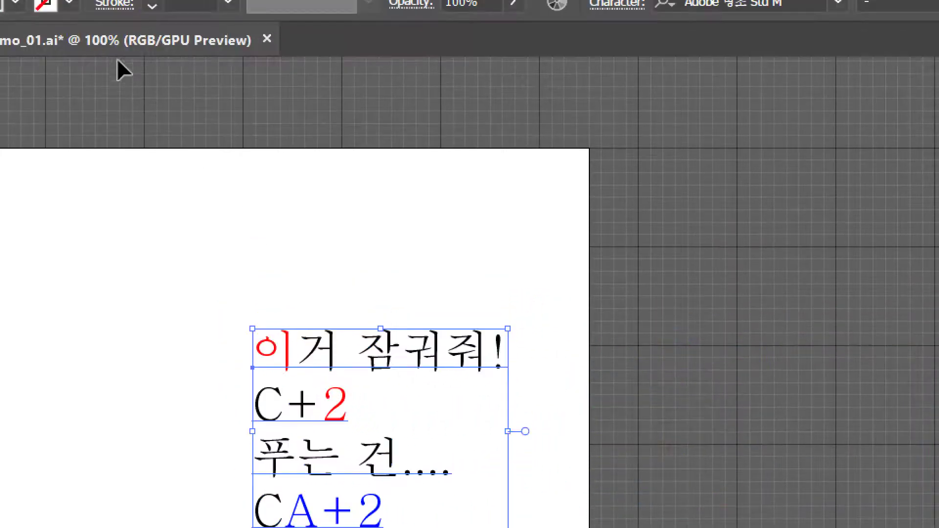
{"action": "left_click", "coordinate": [184, 119]}
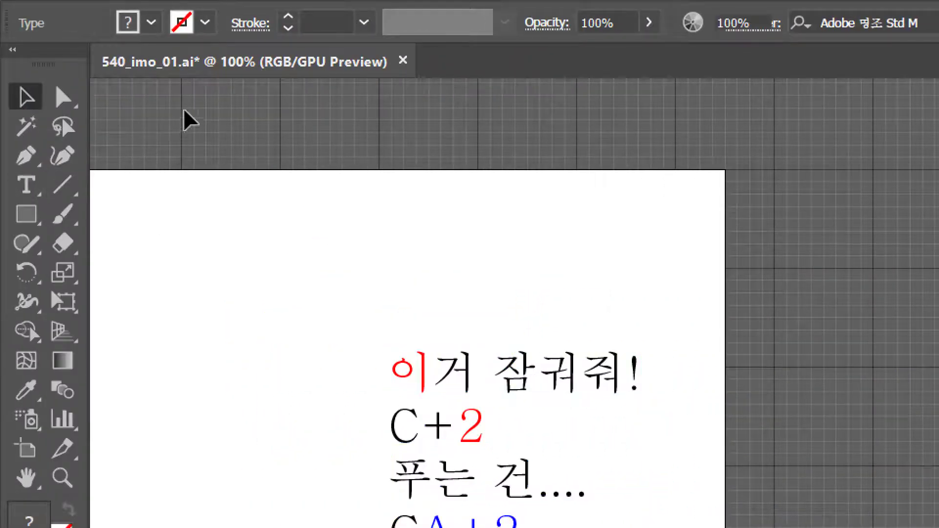
Try moving the unlocked white square away from the artboard's edges and undo the move.
{"action": "left_click_drag", "start_coordinate": [422, 144], "coordinate": [616, 140]}
{"action": "left_click_drag", "start_coordinate": [497, 230], "coordinate": [728, 272]}
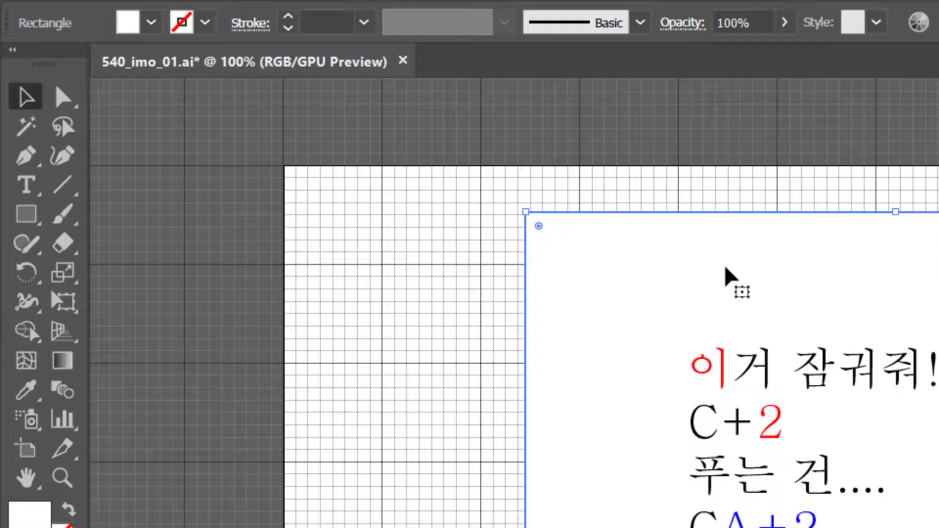
{"action": "key", "text": "ctrl+z"}
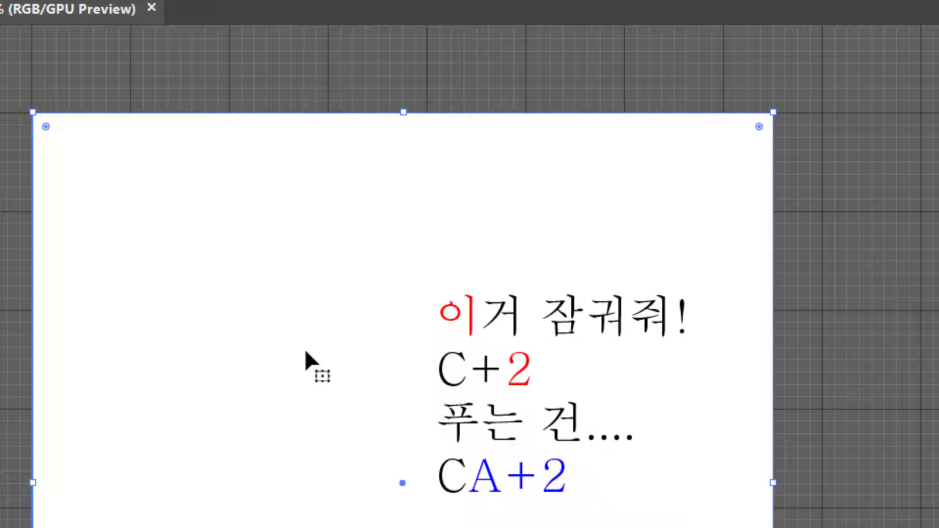
Lock the white background square and try to move it across the artboard.
{"action": "key", "text": "ctrl+2"}
{"action": "left_click_drag", "start_coordinate": [104, 203], "coordinate": [308, 259]}
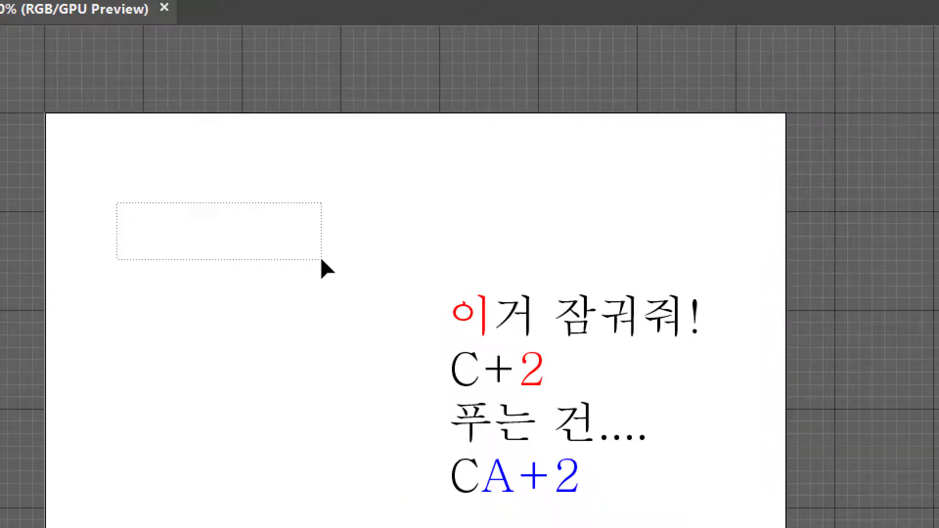
{"action": "left_click_drag", "start_coordinate": [260, 230], "coordinate": [365, 272]}
{"action": "left_click_drag", "start_coordinate": [252, 179], "coordinate": [402, 280]}
Nudge the four-line note slightly upward on the locked square and deselect it.
{"action": "left_click", "coordinate": [495, 363]}
{"action": "left_click_drag", "start_coordinate": [516, 321], "coordinate": [510, 298]}
{"action": "left_click_drag", "start_coordinate": [314, 194], "coordinate": [553, 317]}
{"action": "left_click", "coordinate": [611, 213]}
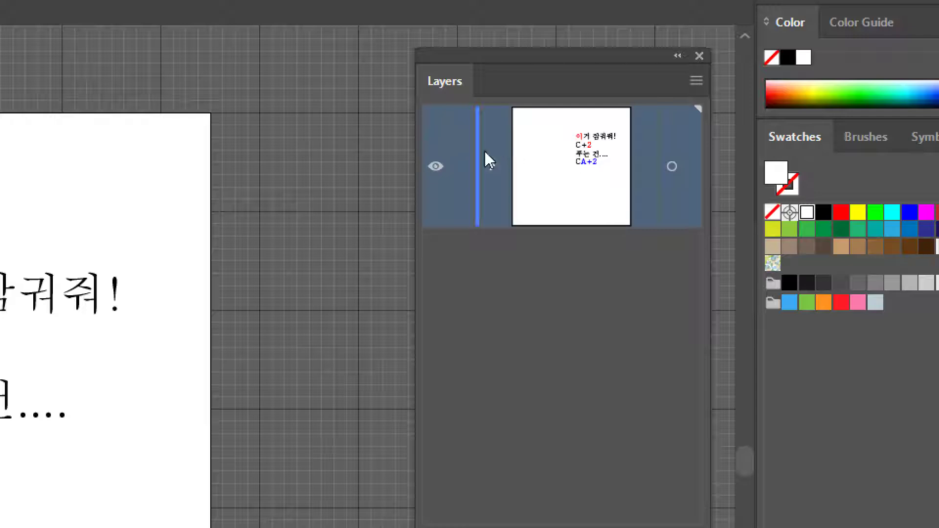
Hide the document's only layer and show it again.
{"action": "left_click", "coordinate": [435, 168]}
{"action": "left_click", "coordinate": [437, 169]}
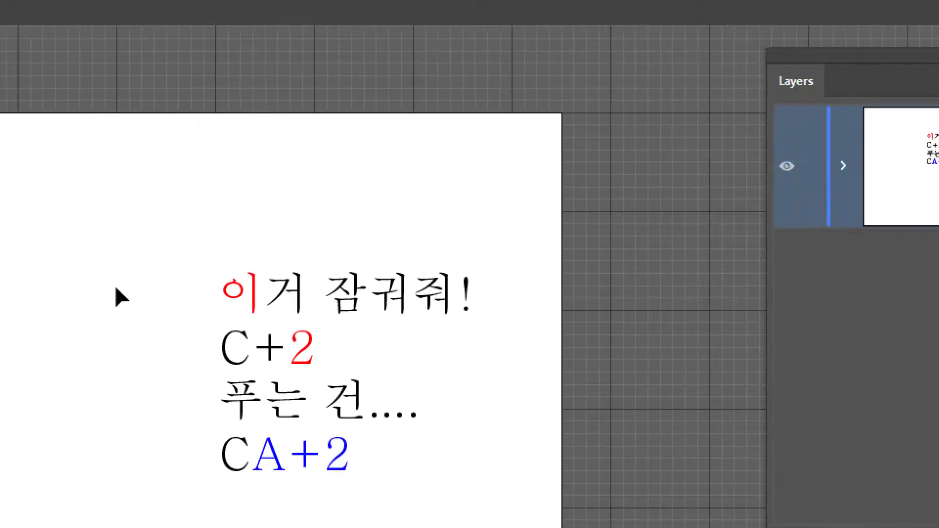
Move the four-line note up and to the left, into the upper part of the artboard.
{"action": "left_click", "coordinate": [255, 313]}
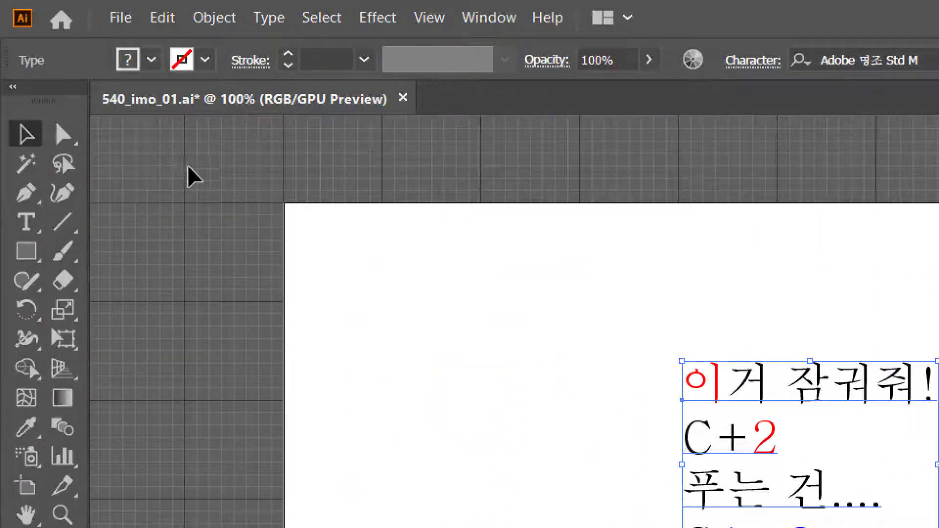
{"action": "left_click", "coordinate": [35, 224]}
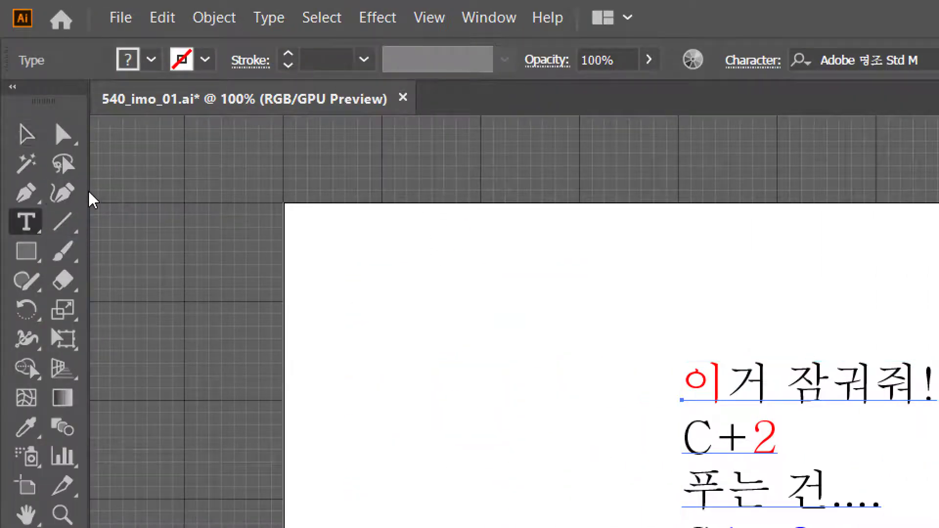
{"action": "left_click", "coordinate": [19, 131]}
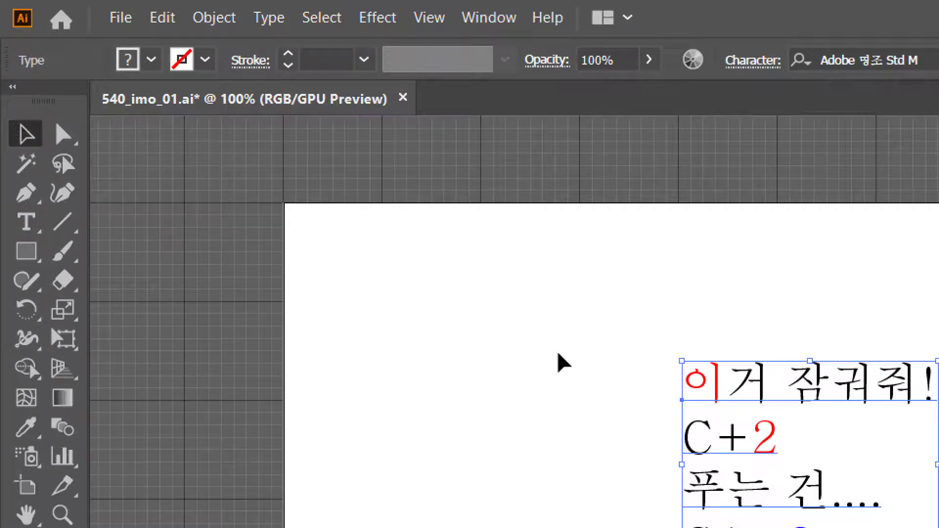
{"action": "left_click_drag", "start_coordinate": [724, 383], "coordinate": [567, 301]}
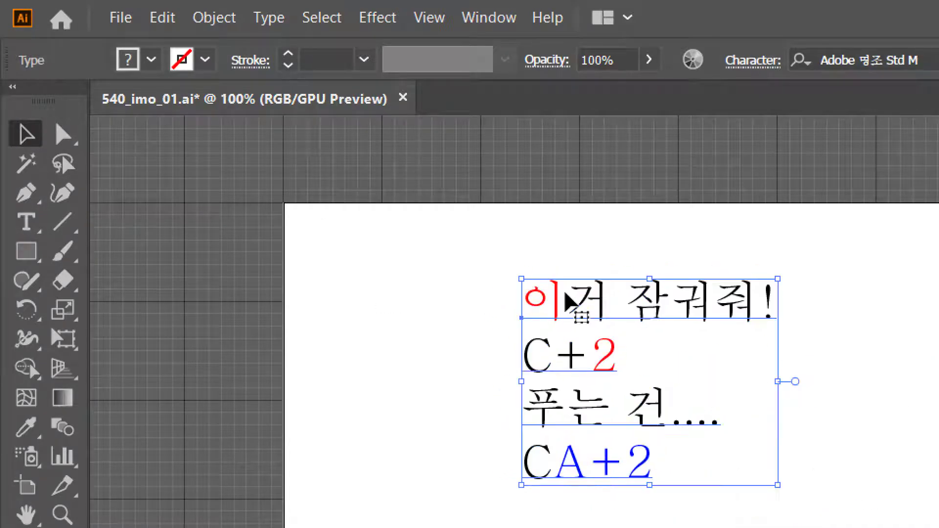
Change the note's font to 빙그레 메로나체 Regular and deselect the text.
{"action": "key", "text": "ctrl+t"}
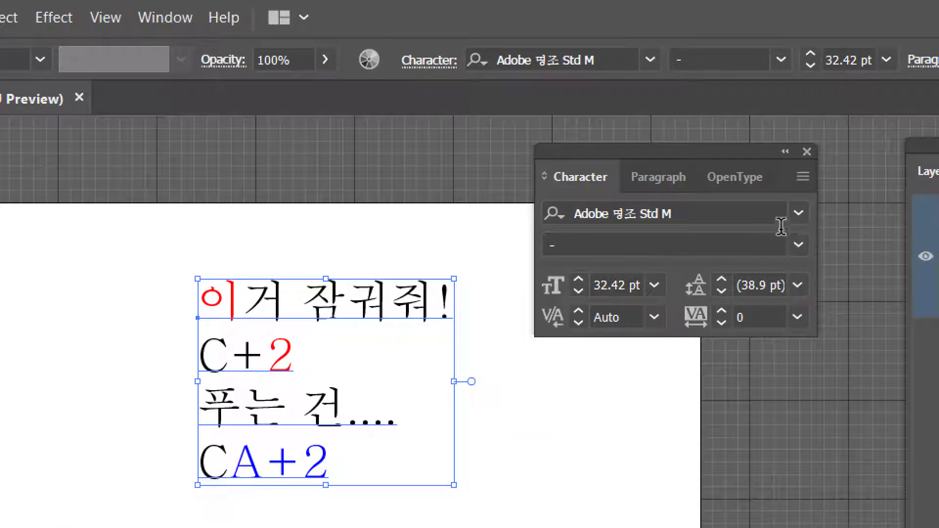
{"action": "left_click", "coordinate": [799, 214]}
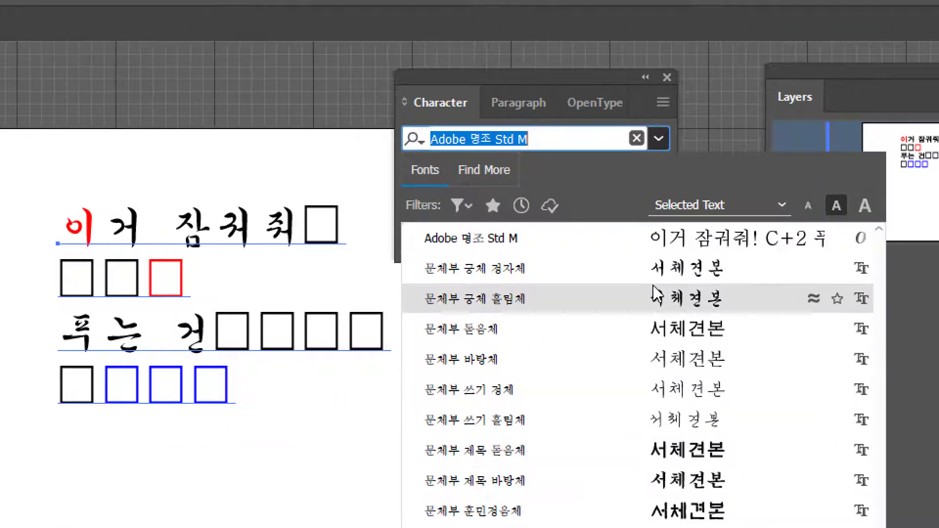
{"action": "scroll", "coordinate": [668, 469], "scroll_direction": "down", "scroll_amount": 5}
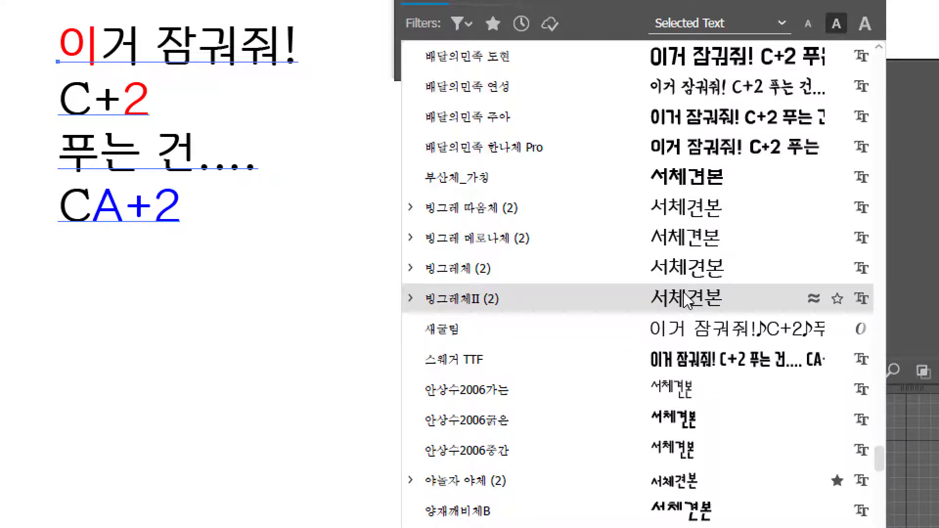
{"action": "scroll", "coordinate": [701, 271], "scroll_direction": "down", "scroll_amount": 3}
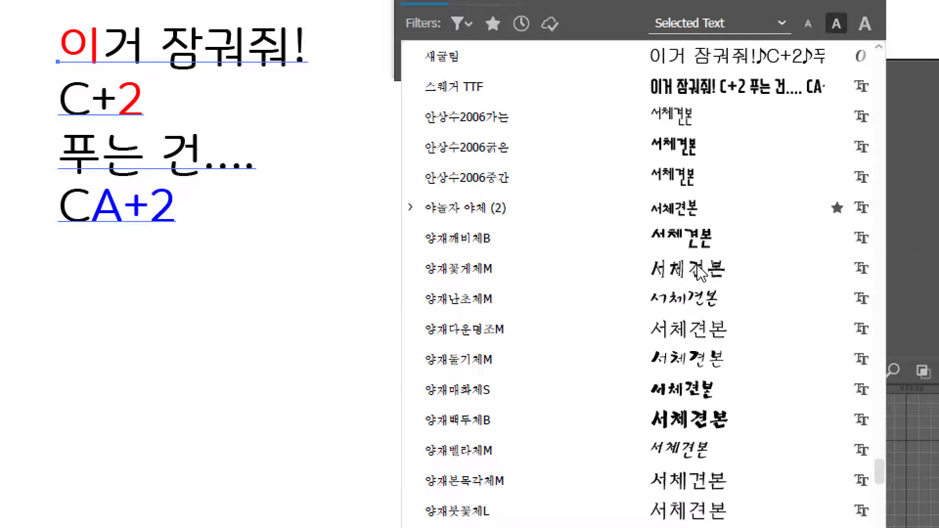
{"action": "scroll", "coordinate": [703, 274], "scroll_direction": "down", "scroll_amount": 9}
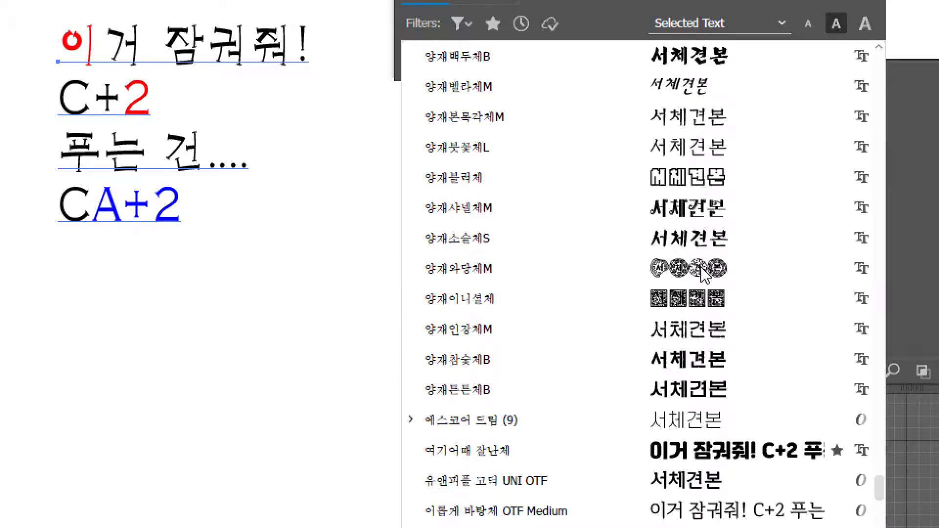
{"action": "scroll", "coordinate": [705, 274], "scroll_direction": "up", "scroll_amount": 1}
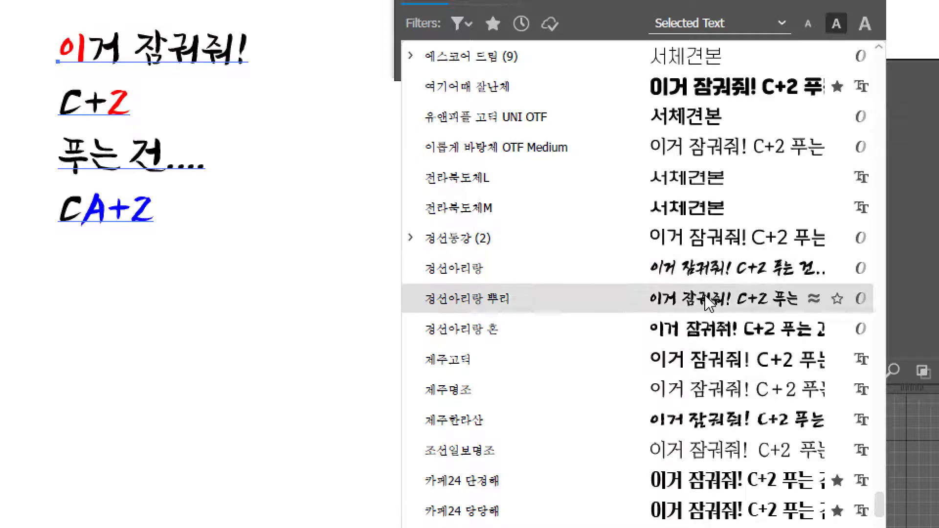
{"action": "scroll", "coordinate": [708, 339], "scroll_direction": "up", "scroll_amount": 2}
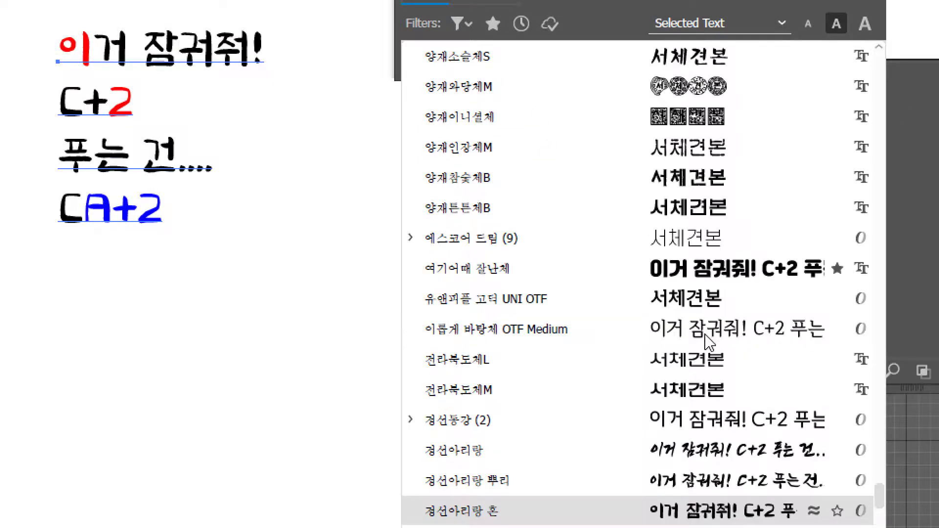
{"action": "scroll", "coordinate": [708, 339], "scroll_direction": "up", "scroll_amount": 6}
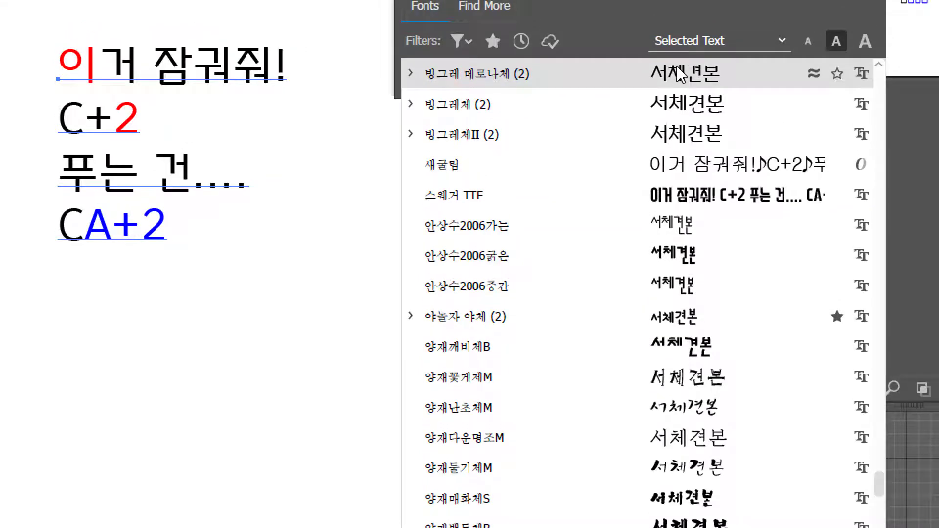
{"action": "left_click", "coordinate": [679, 76]}
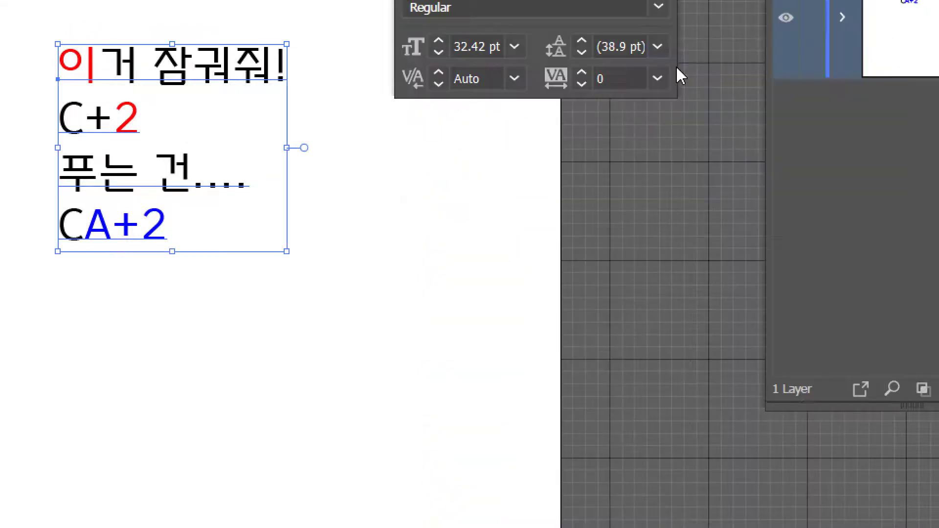
{"action": "left_click", "coordinate": [294, 226]}
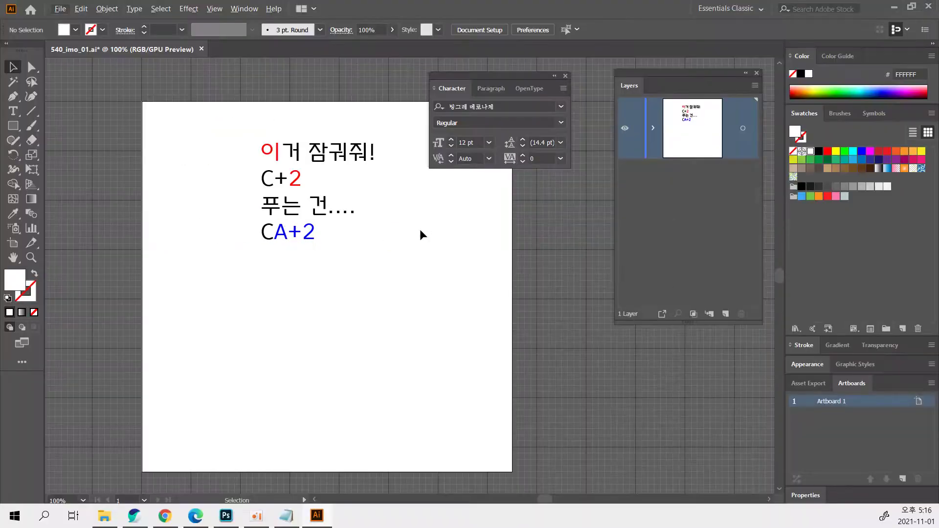
Reposition the note in the right half of the artboard, enlarge it by about a third, and deselect it.
{"action": "left_click_drag", "start_coordinate": [322, 216], "coordinate": [417, 333]}
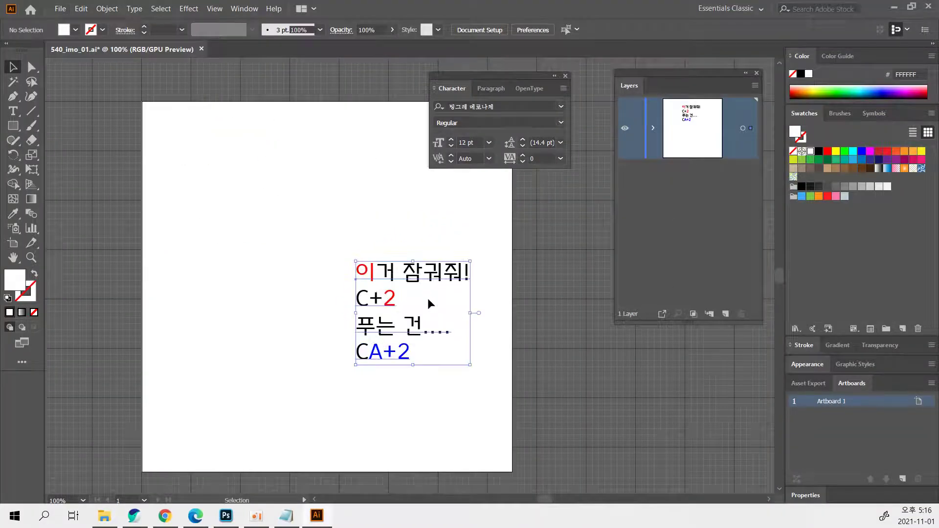
{"action": "left_click_drag", "start_coordinate": [424, 282], "coordinate": [382, 228]}
{"action": "left_click_drag", "start_coordinate": [475, 308], "coordinate": [511, 341]}
{"action": "mouse_move", "coordinate": [413, 288]}
{"action": "left_mouse_down"}
{"action": "mouse_move", "coordinate": [402, 292]}
{"action": "mouse_move", "coordinate": [387, 273]}
{"action": "mouse_move", "coordinate": [402, 286]}
{"action": "left_mouse_up"}
{"action": "left_click", "coordinate": [522, 315]}
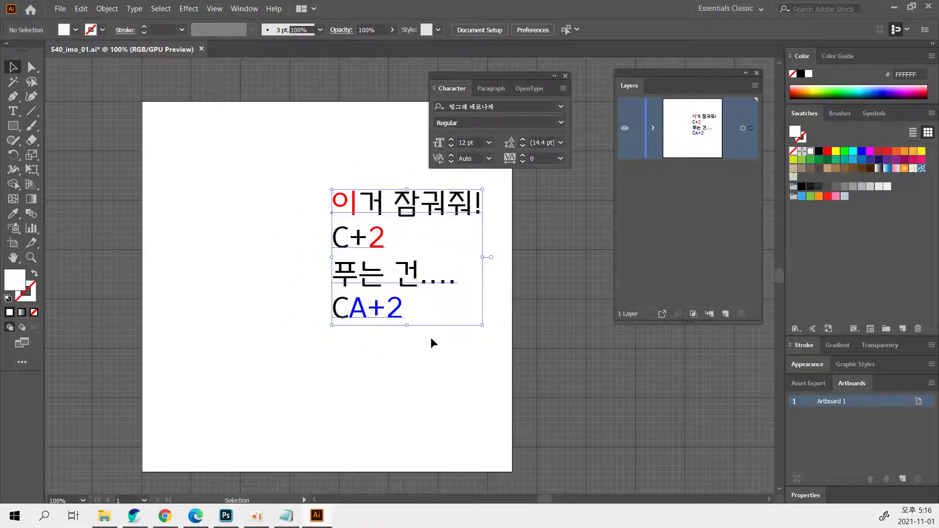
{"action": "left_click", "coordinate": [442, 367]}
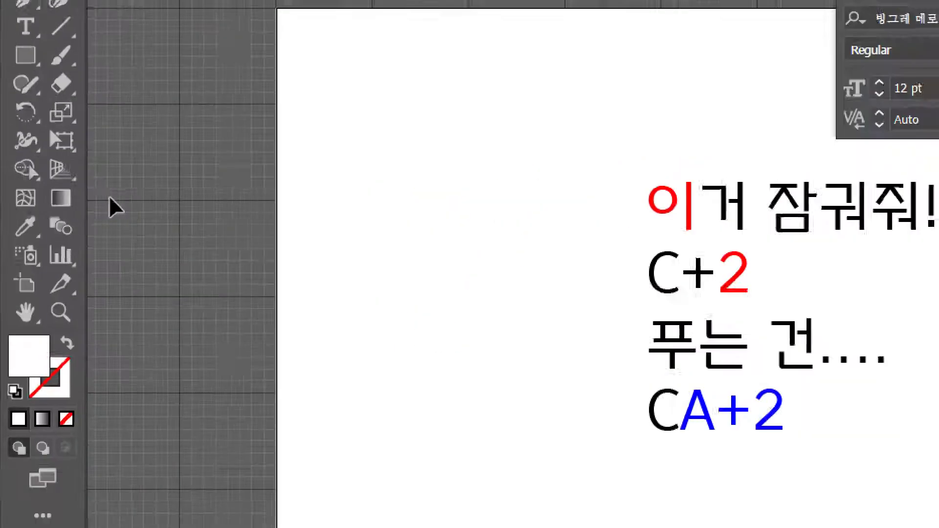
Draw a circle with the Ellipse Tool to the left of the note and apply the default white fill and black stroke.
{"action": "left_click_drag", "start_coordinate": [29, 90], "coordinate": [86, 132]}
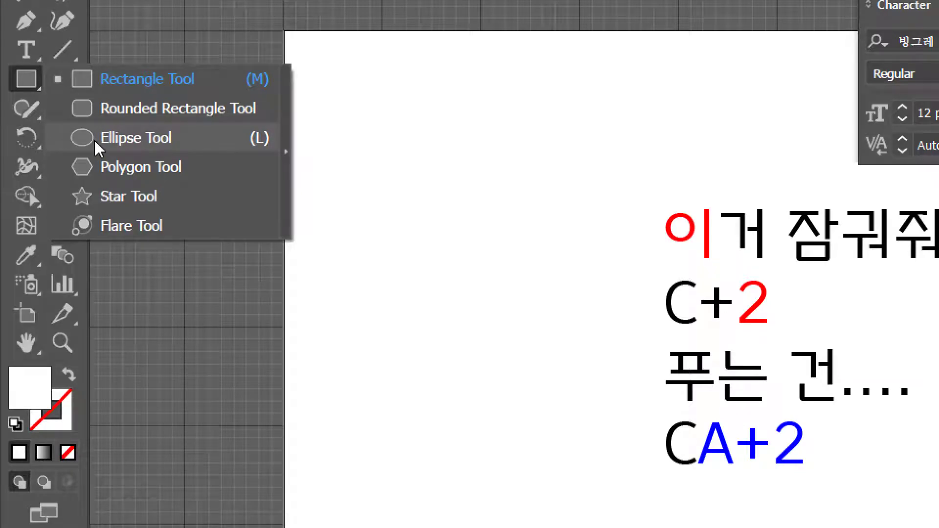
{"action": "left_click_drag", "start_coordinate": [94, 140], "coordinate": [94, 140]}
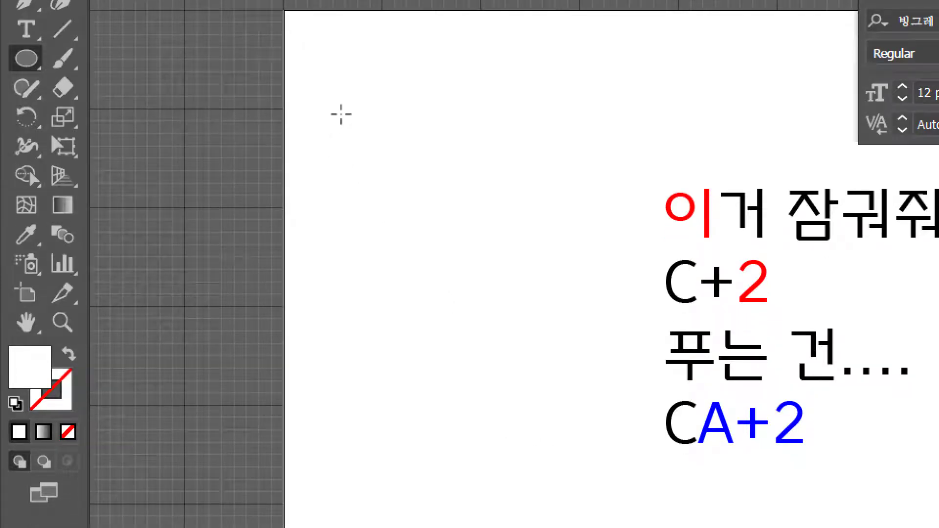
{"action": "left_click_drag", "start_coordinate": [341, 114], "coordinate": [607, 438]}
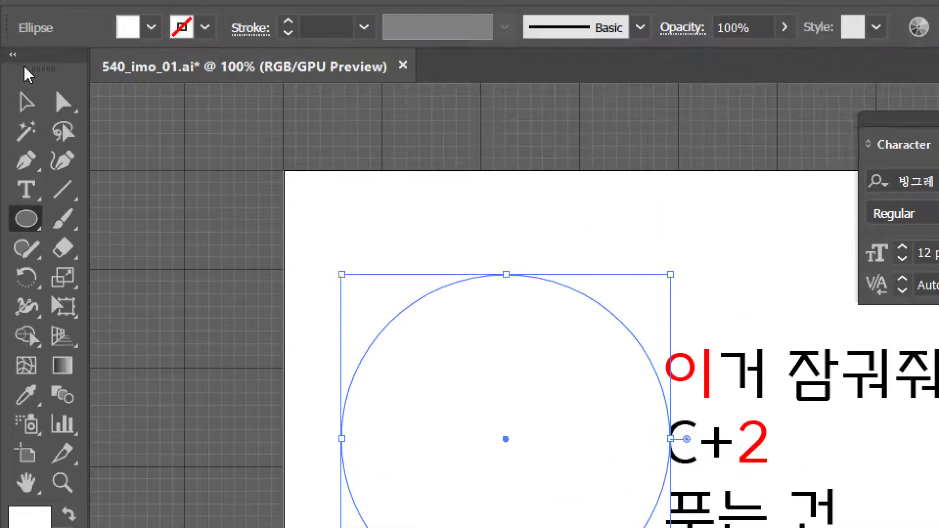
{"action": "key", "text": "v"}
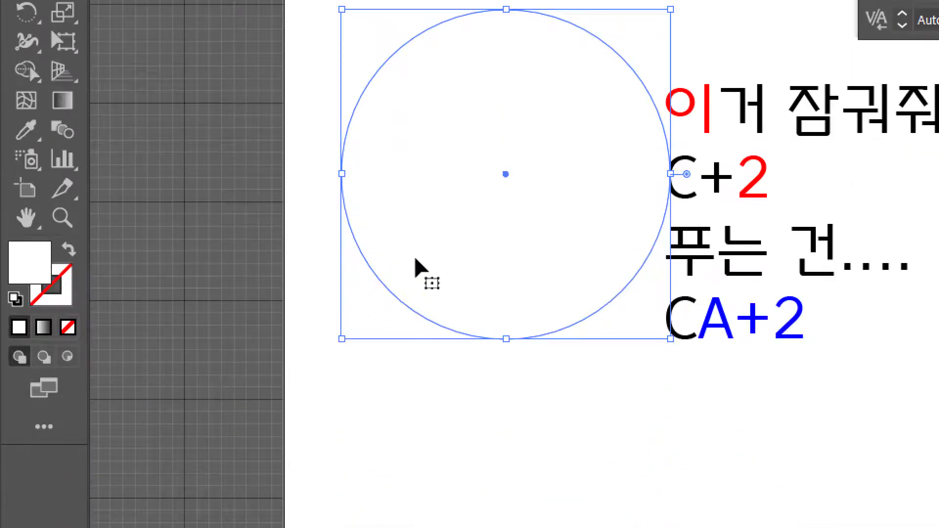
{"action": "mouse_move", "coordinate": [419, 258]}
{"action": "left_mouse_down"}
{"action": "mouse_move", "coordinate": [341, 215]}
{"action": "mouse_move", "coordinate": [414, 245]}
{"action": "left_mouse_up"}
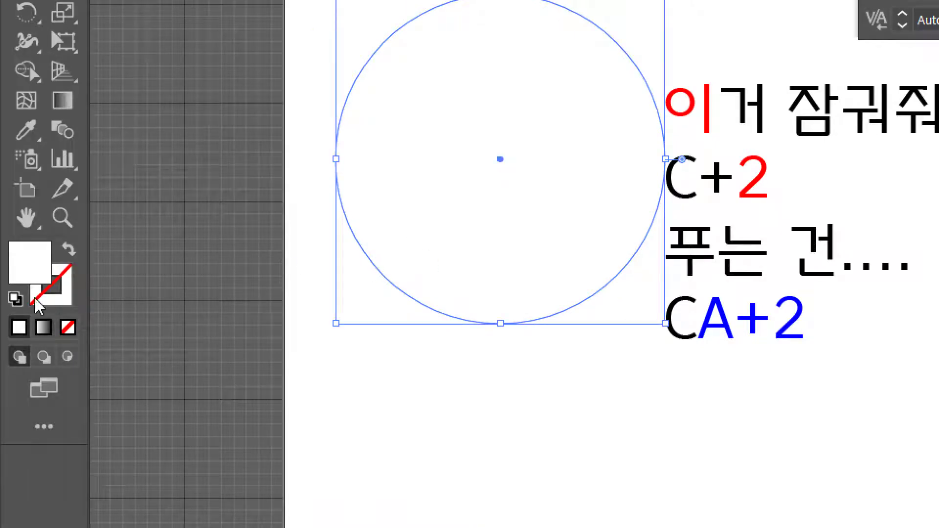
{"action": "left_click", "coordinate": [15, 299]}
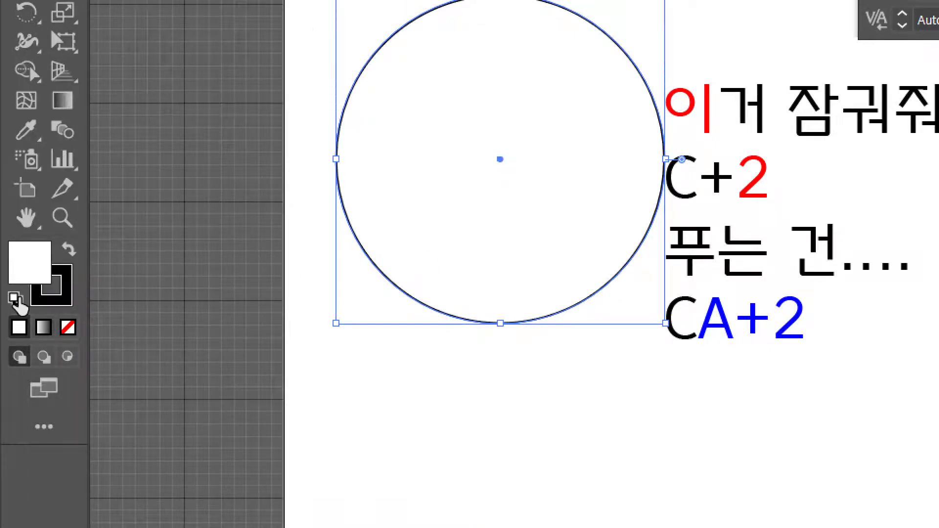
Move the circle slightly down and to the right, and shift the note right so it clears the circle.
{"action": "left_click_drag", "start_coordinate": [496, 230], "coordinate": [521, 263]}
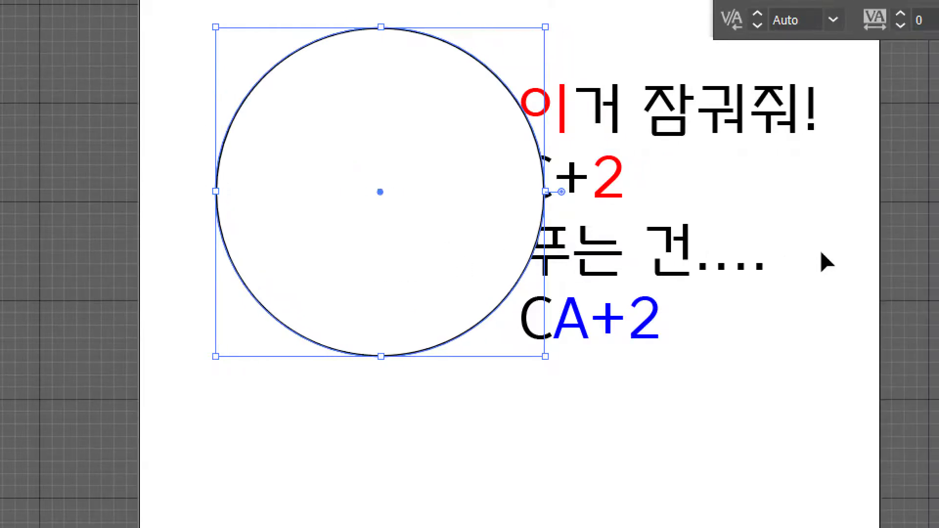
{"action": "left_click_drag", "start_coordinate": [650, 142], "coordinate": [675, 138]}
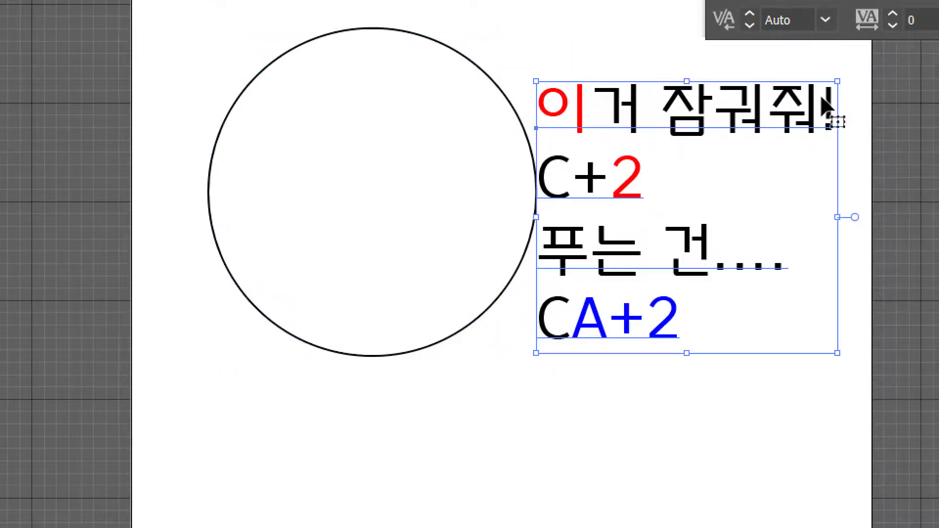
Shrink the note by about a fifth so a clear gap separates it from the circle, and deselect everything.
{"action": "left_click_drag", "start_coordinate": [836, 81], "coordinate": [802, 115]}
{"action": "left_click", "coordinate": [362, 234]}
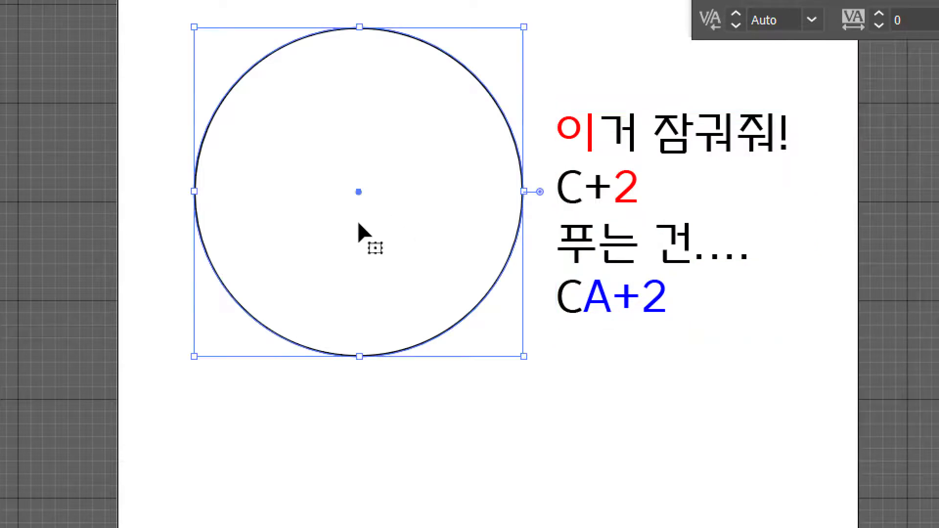
{"action": "left_click", "coordinate": [53, 115]}
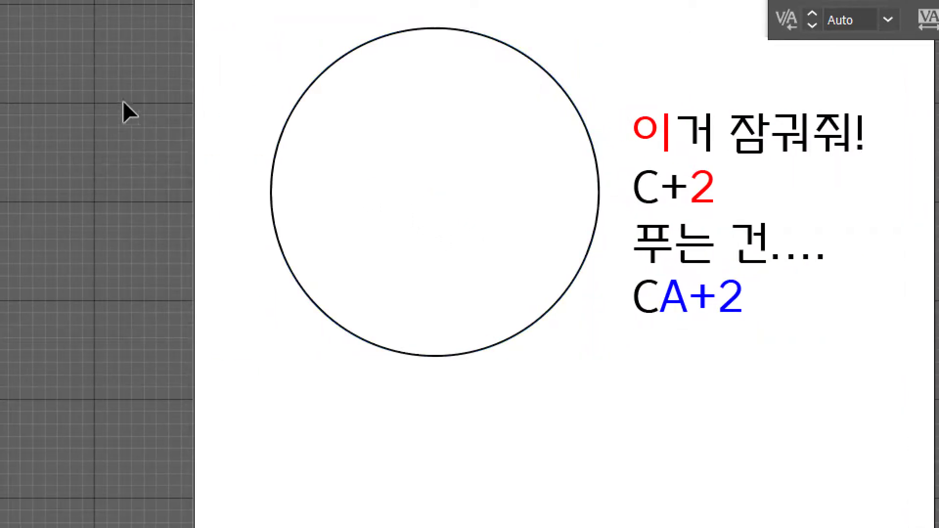
Shift the circle slightly lower on the artboard, keeping it clear of the note.
{"action": "left_click_drag", "start_coordinate": [319, 116], "coordinate": [308, 142]}
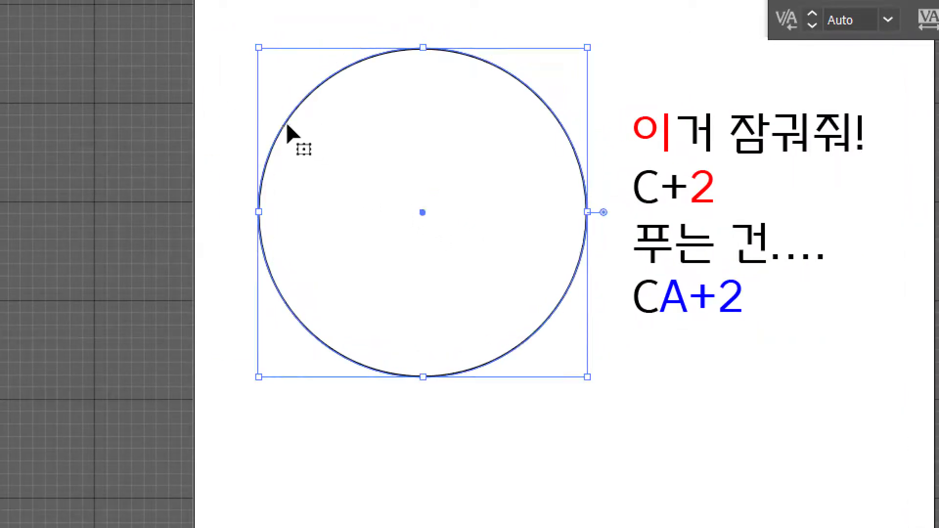
{"action": "key", "text": "ctrl+2"}
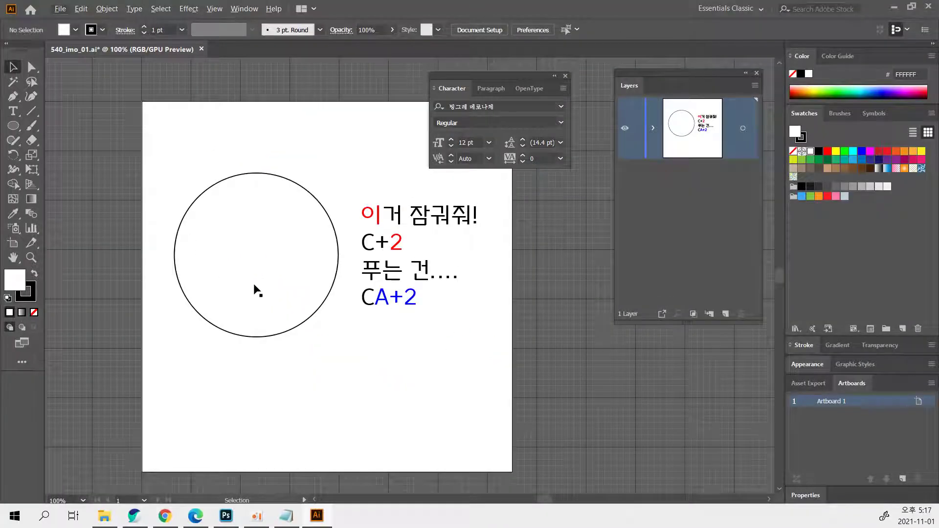
{"action": "mouse_move", "coordinate": [422, 282]}
{"action": "left_mouse_down"}
{"action": "mouse_move", "coordinate": [456, 282]}
{"action": "mouse_move", "coordinate": [438, 276]}
{"action": "left_mouse_up"}
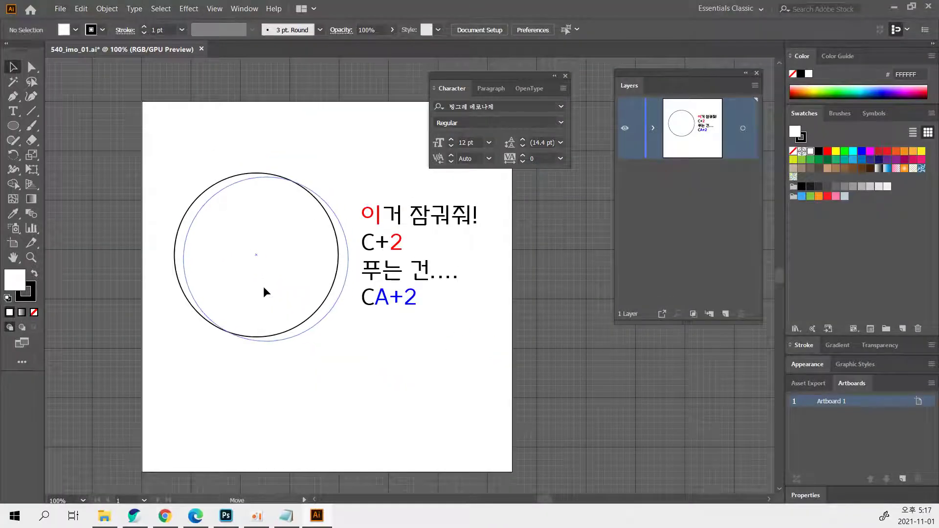
Duplicate the circle straight upward, move the pair down the artboard, and lower the bottom circle so the two overlap only slightly.
{"action": "left_click_drag", "start_coordinate": [263, 292], "coordinate": [265, 139]}
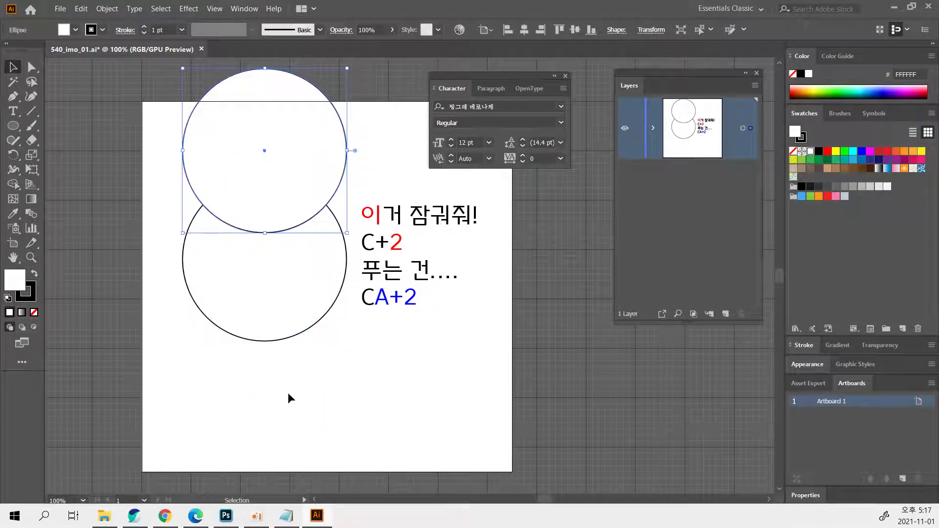
{"action": "left_click_drag", "start_coordinate": [288, 397], "coordinate": [230, 249]}
{"action": "left_click", "coordinate": [405, 361]}
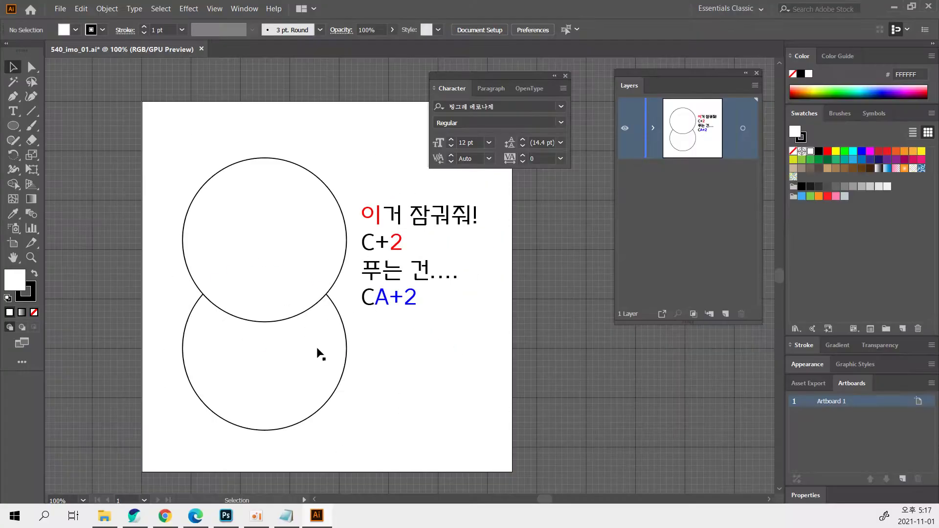
{"action": "left_click_drag", "start_coordinate": [323, 357], "coordinate": [321, 395]}
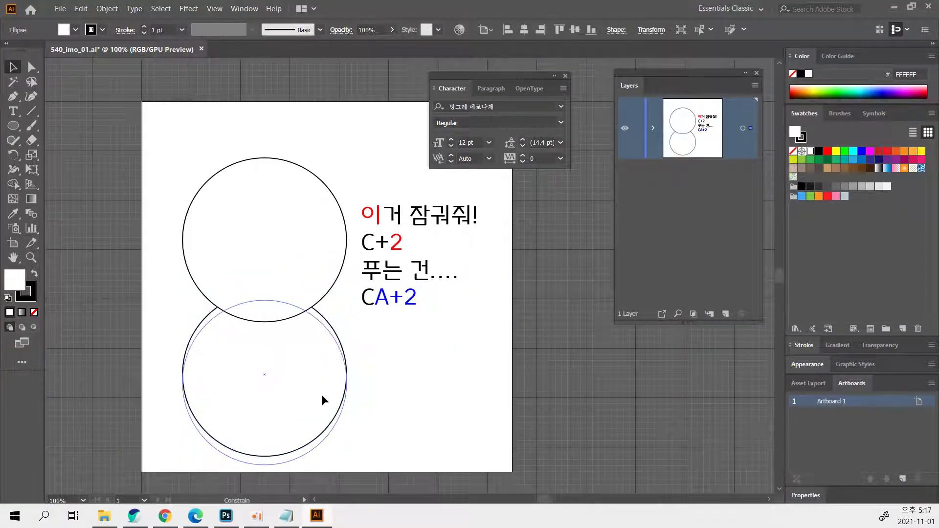
Select both circles together with a selection marquee, and clear the selection.
{"action": "left_click", "coordinate": [304, 254]}
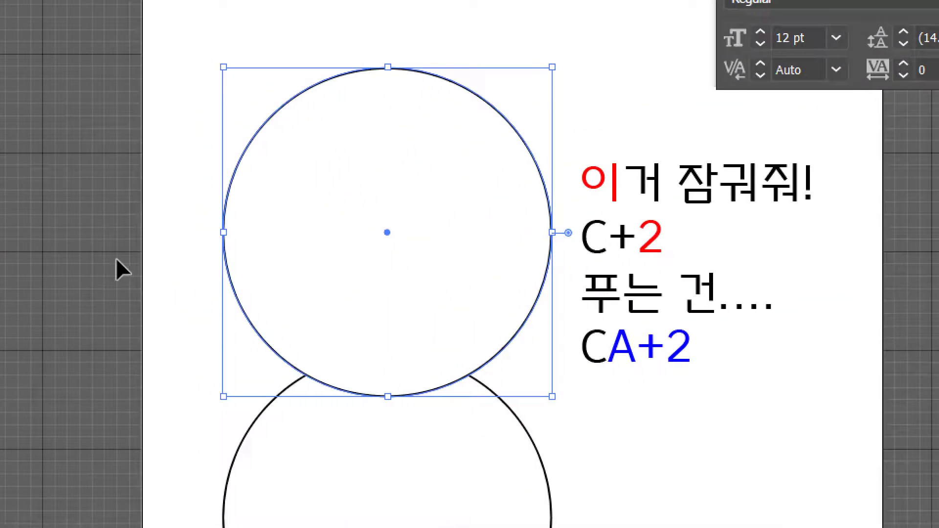
{"action": "left_click_drag", "start_coordinate": [87, 205], "coordinate": [433, 496]}
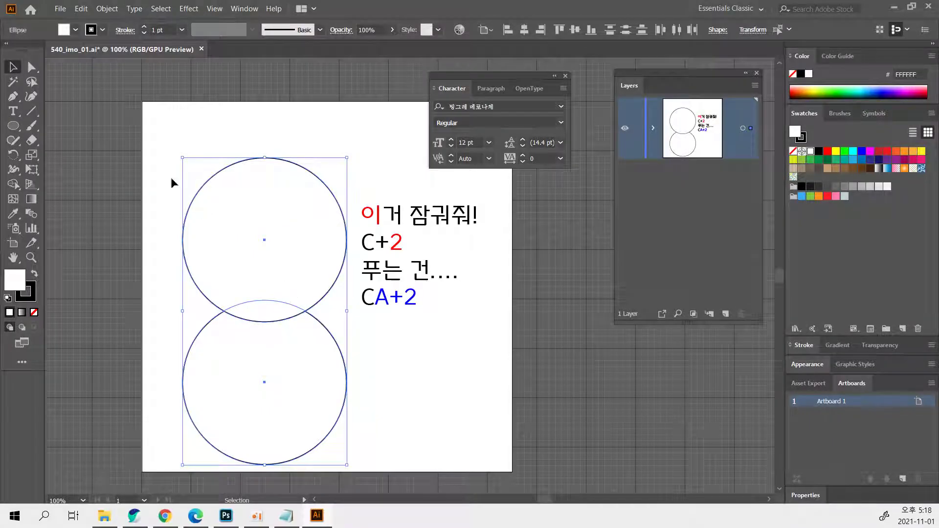
{"action": "left_click", "coordinate": [137, 154]}
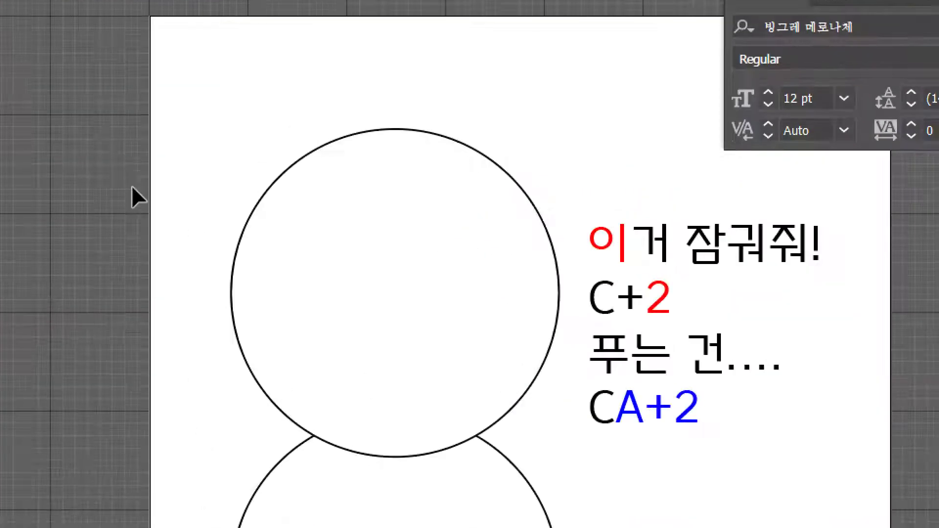
{"action": "left_click_drag", "start_coordinate": [137, 199], "coordinate": [251, 356]}
{"action": "left_click_drag", "start_coordinate": [371, 459], "coordinate": [372, 460]}
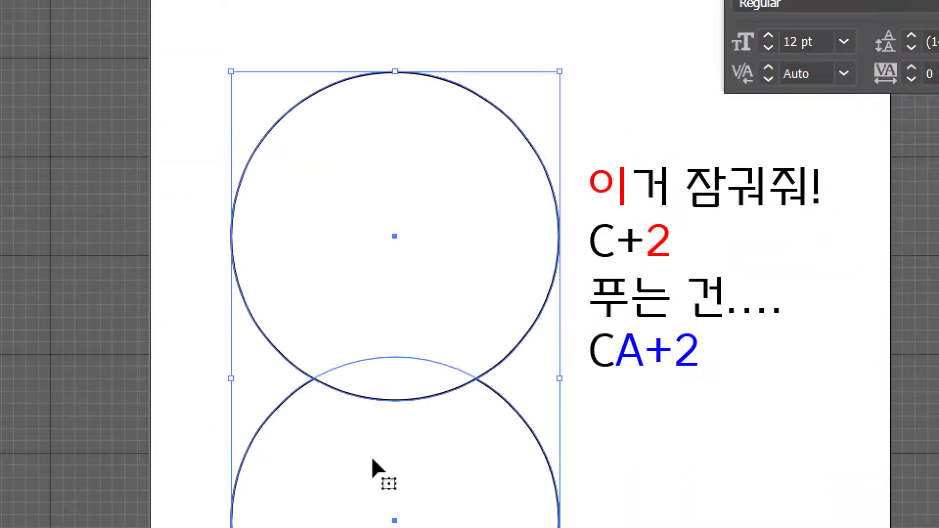
{"action": "key", "text": "ctrl+2"}
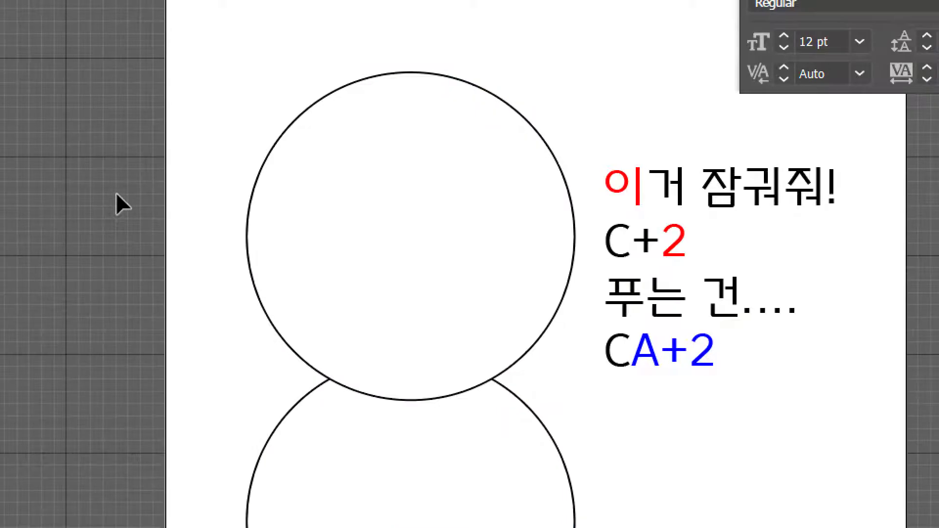
Set the stroke weight of both circles to 11 pt and deselect them.
{"action": "left_click_drag", "start_coordinate": [116, 194], "coordinate": [453, 489]}
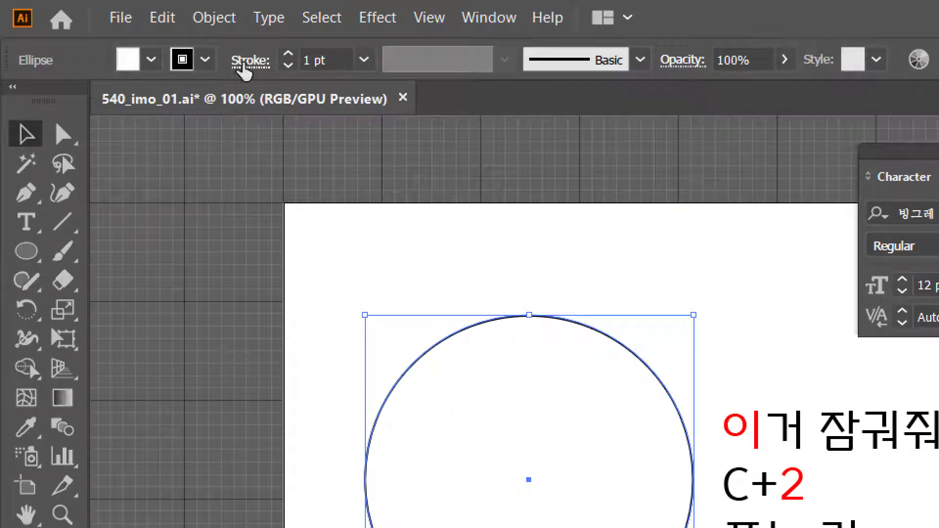
{"action": "left_click", "coordinate": [289, 57]}
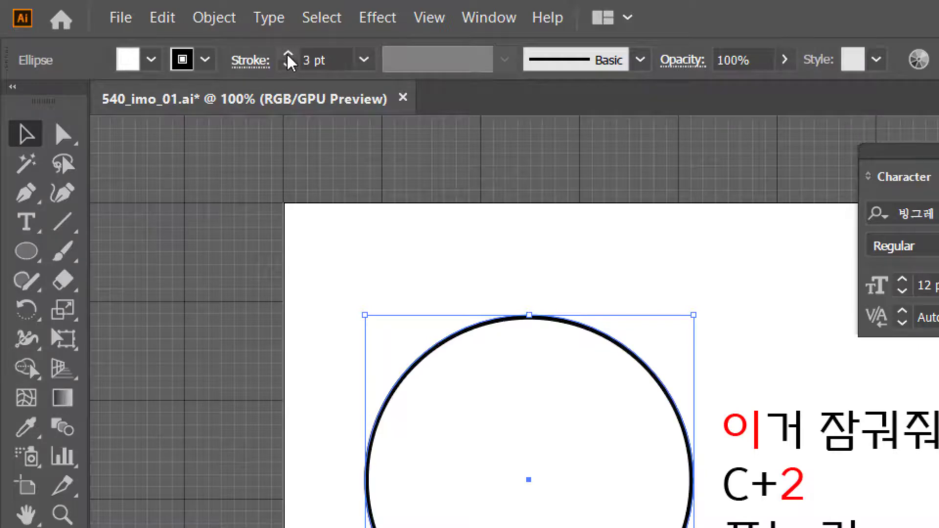
{"action": "left_click", "coordinate": [289, 56]}
{"action": "left_click", "coordinate": [288, 57]}
{"action": "left_click", "coordinate": [289, 55]}
{"action": "left_click", "coordinate": [288, 55]}
{"action": "left_click", "coordinate": [289, 55]}
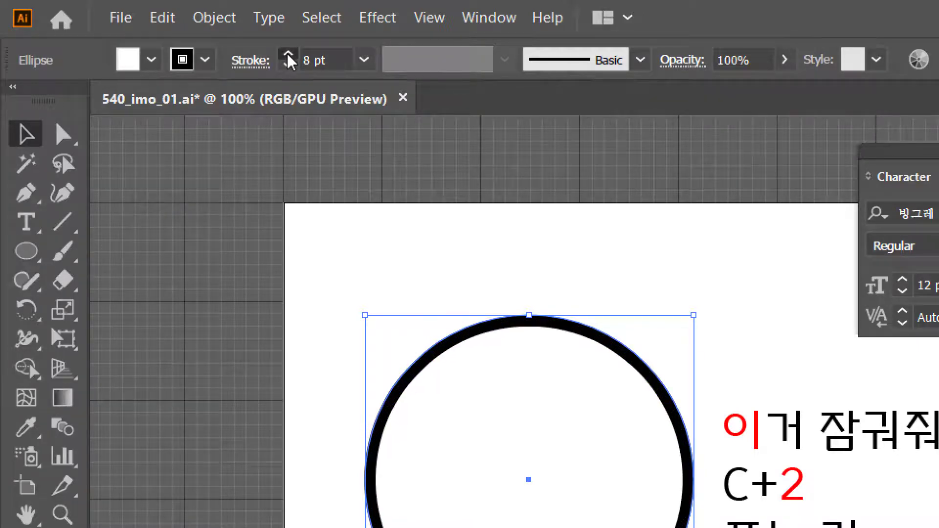
{"action": "left_click", "coordinate": [289, 55]}
{"action": "left_click", "coordinate": [289, 55]}
{"action": "left_click", "coordinate": [289, 56]}
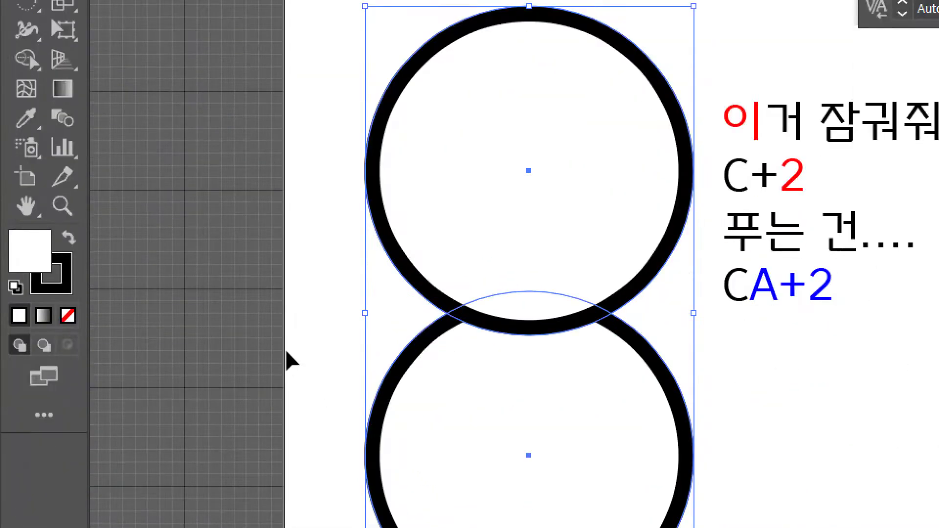
{"action": "left_click", "coordinate": [289, 362]}
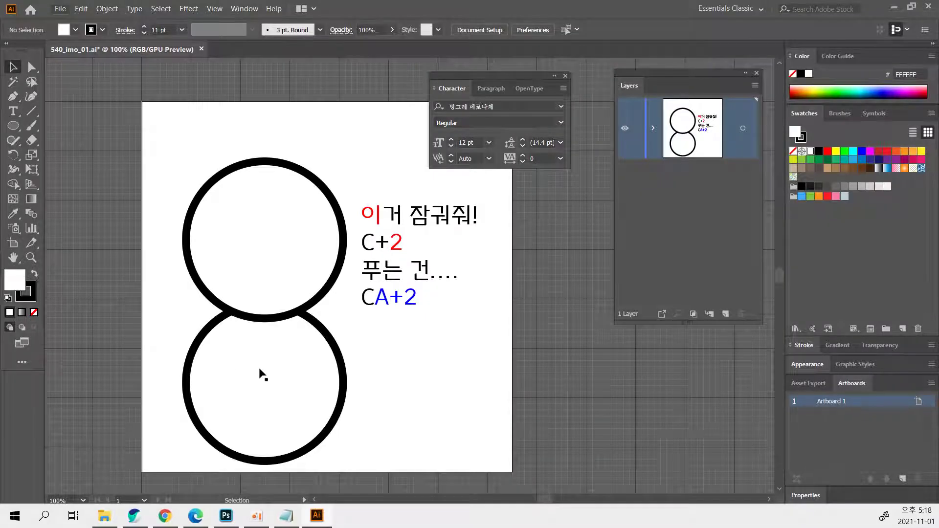
Move the upper circle down and slightly left with the Selection Tool so it overlaps more of the lower circle.
{"action": "left_click", "coordinate": [259, 370]}
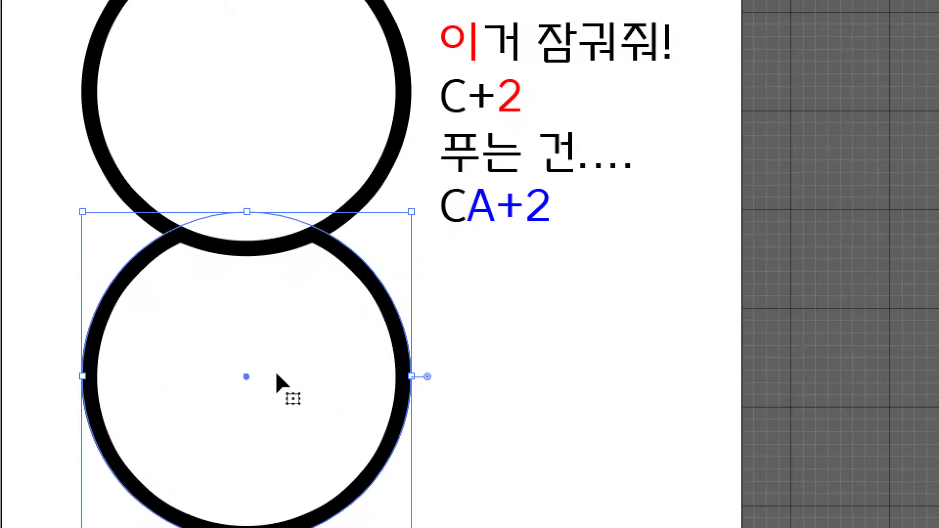
{"action": "key", "text": "h"}
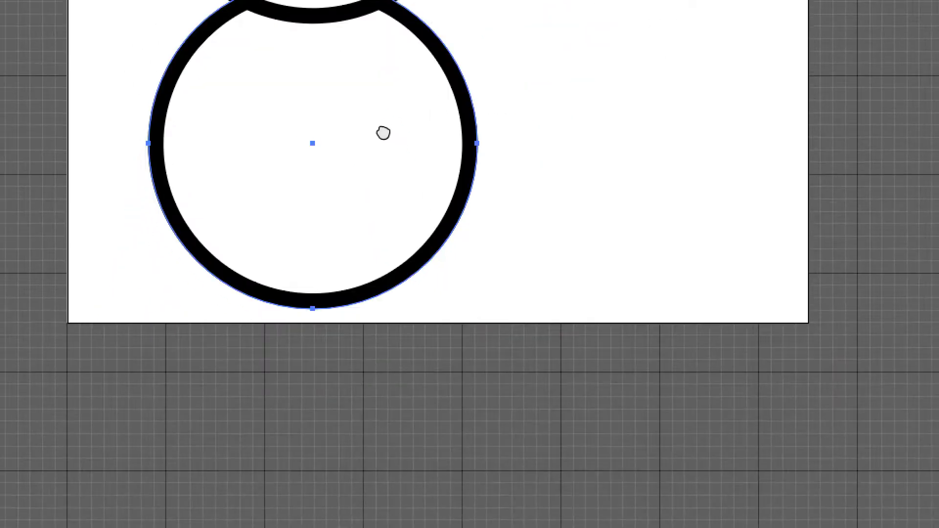
{"action": "key", "text": "v"}
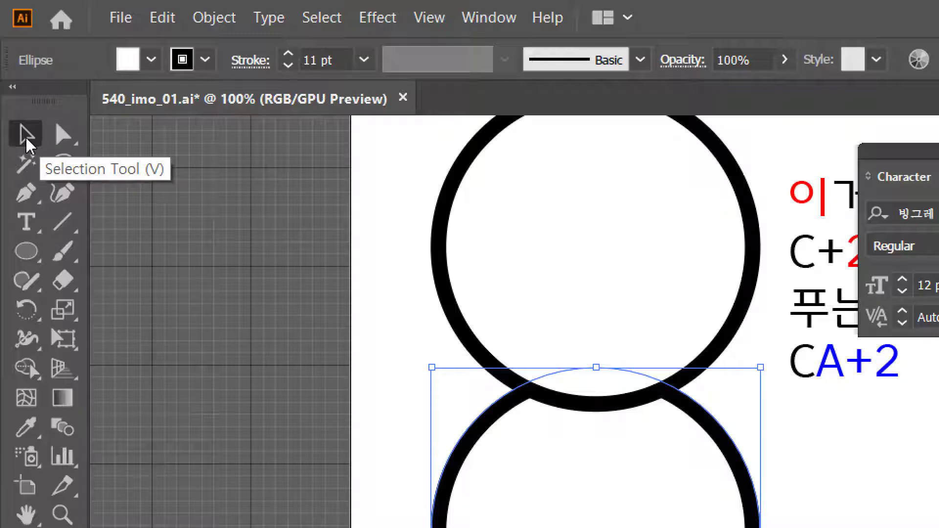
{"action": "left_click", "coordinate": [582, 250]}
{"action": "left_click_drag", "start_coordinate": [587, 252], "coordinate": [619, 280]}
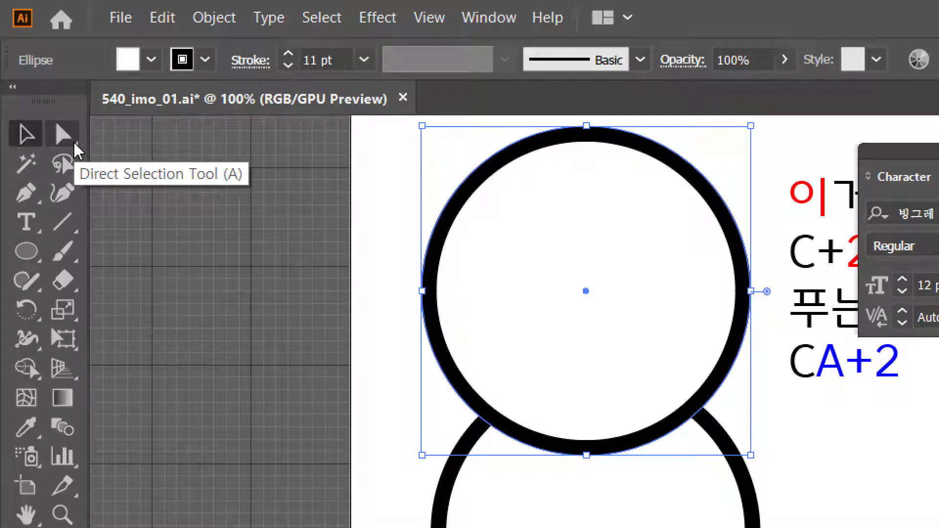
Select the lower circle's bottom anchor point with the Direct Selection Tool and nudge it up and down to flatten the base.
{"action": "left_click", "coordinate": [63, 134]}
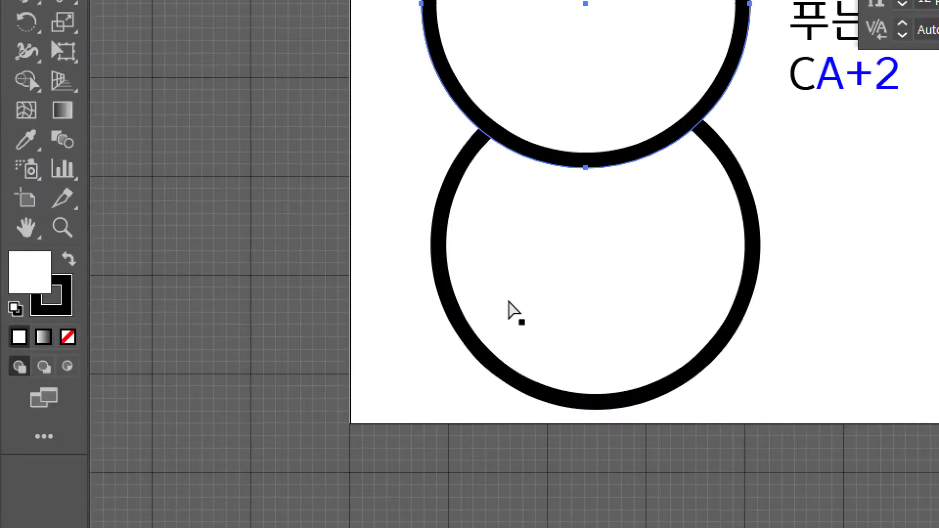
{"action": "left_click", "coordinate": [543, 376]}
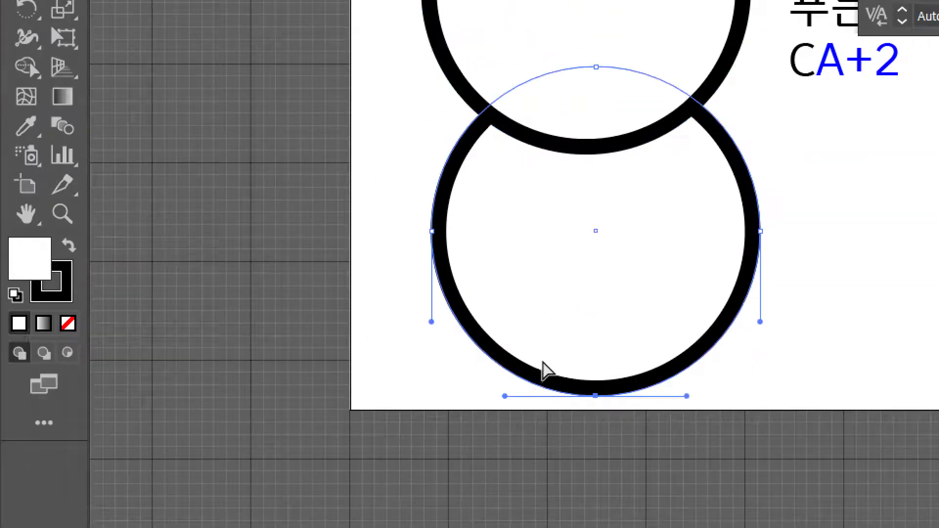
{"action": "key", "text": "Up"}
{"action": "key", "text": "Up"}
{"action": "key", "text": "Up"}
{"action": "key", "text": "Up"}
{"action": "key", "text": "Up"}
{"action": "key", "text": "Up"}
{"action": "key", "text": "Up"}
{"action": "key", "text": "Up"}
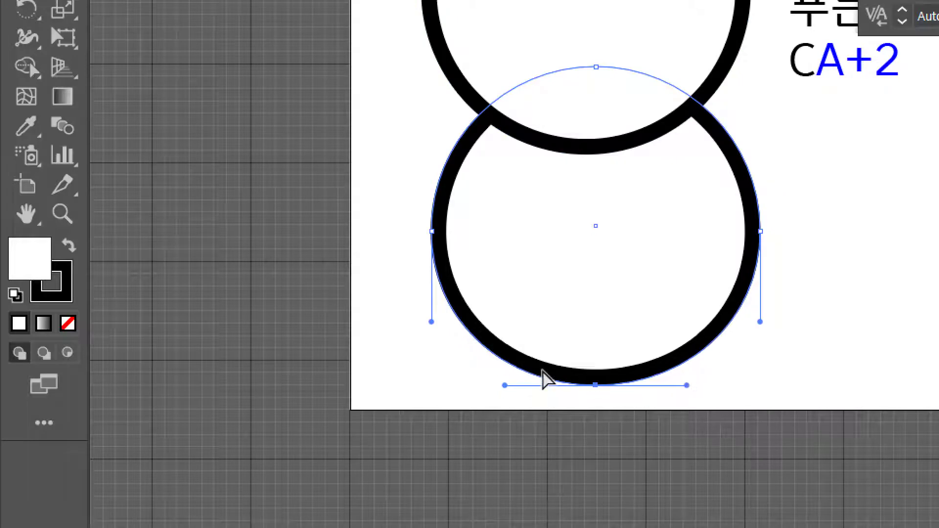
{"action": "key", "text": "Up"}
{"action": "key", "text": "Up"}
{"action": "key", "text": "Up"}
{"action": "key", "text": "Up"}
{"action": "key", "text": "Up"}
{"action": "key", "text": "Up"}
{"action": "key", "text": "Up"}
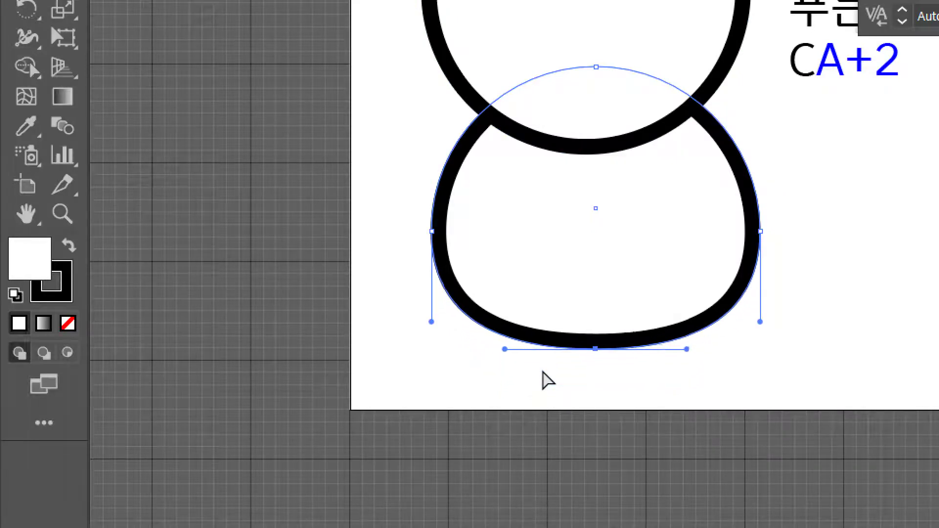
{"action": "key", "text": "Down"}
{"action": "key", "text": "Down"}
{"action": "key", "text": "Down"}
{"action": "key", "text": "Down"}
{"action": "key", "text": "Down"}
{"action": "key", "text": "Down"}
{"action": "key", "text": "Down"}
{"action": "key", "text": "Down"}
{"action": "key", "text": "Down"}
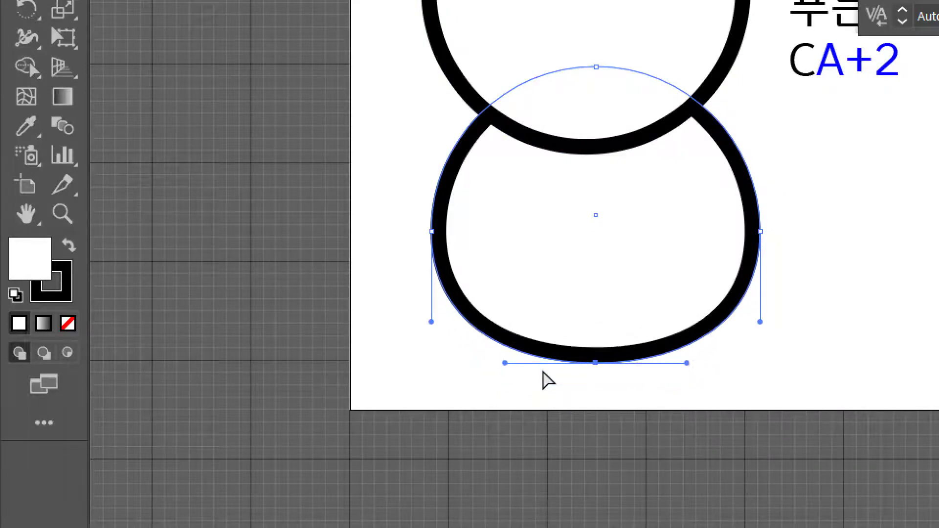
{"action": "key", "text": "Down"}
{"action": "key", "text": "Up"}
{"action": "key", "text": "Up"}
{"action": "key", "text": "Up"}
{"action": "key", "text": "Up"}
{"action": "key", "text": "Up"}
{"action": "key", "text": "Up"}
{"action": "key", "text": "Up"}
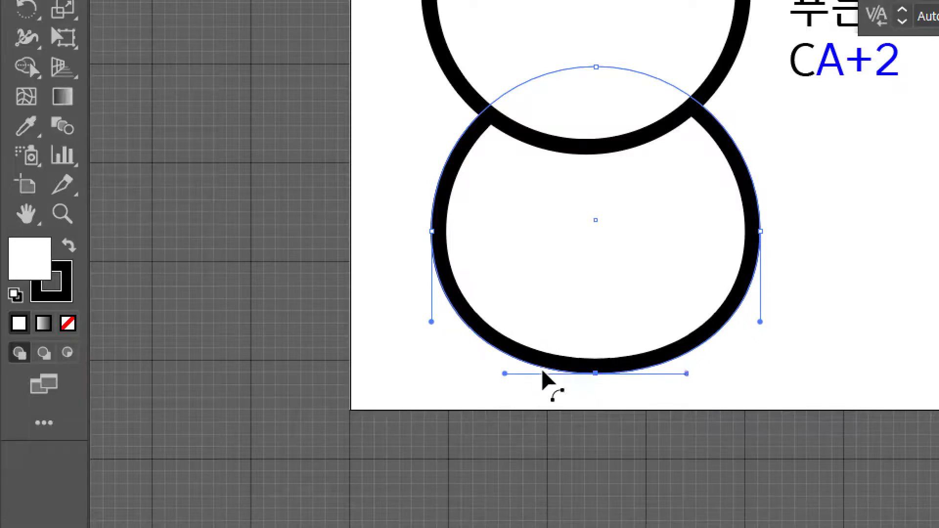
{"action": "key", "text": "Up"}
{"action": "key", "text": "Up"}
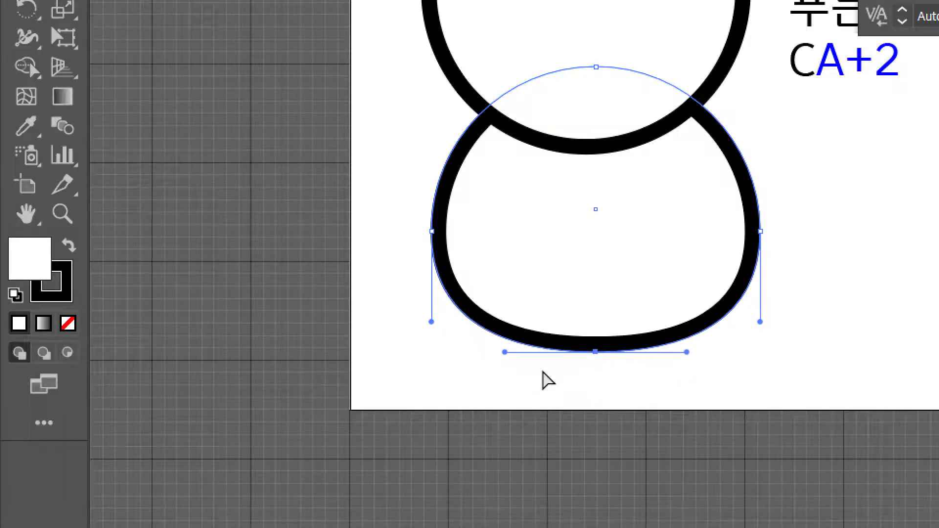
Delete the lower circle's bottom anchor point to leave an open half circle, and return to the Selection Tool.
{"action": "key", "text": "Delete"}
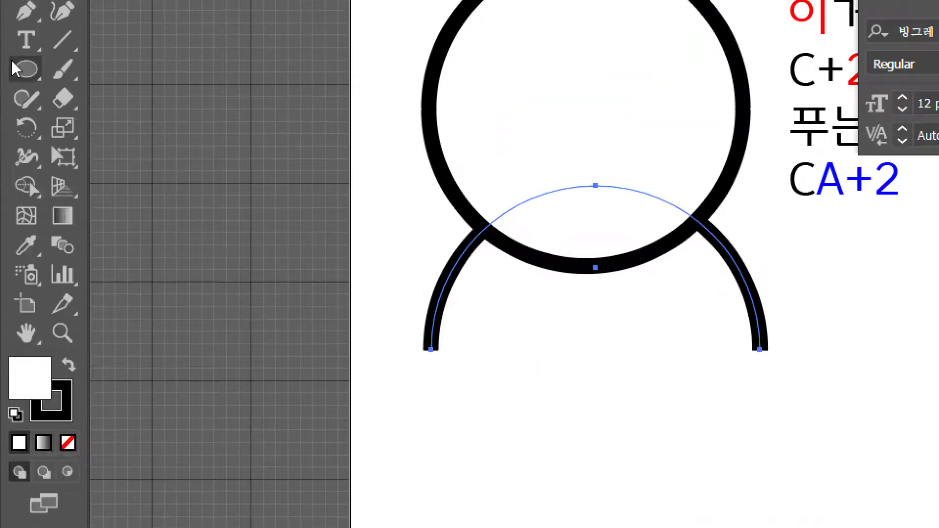
{"action": "left_click", "coordinate": [26, 66]}
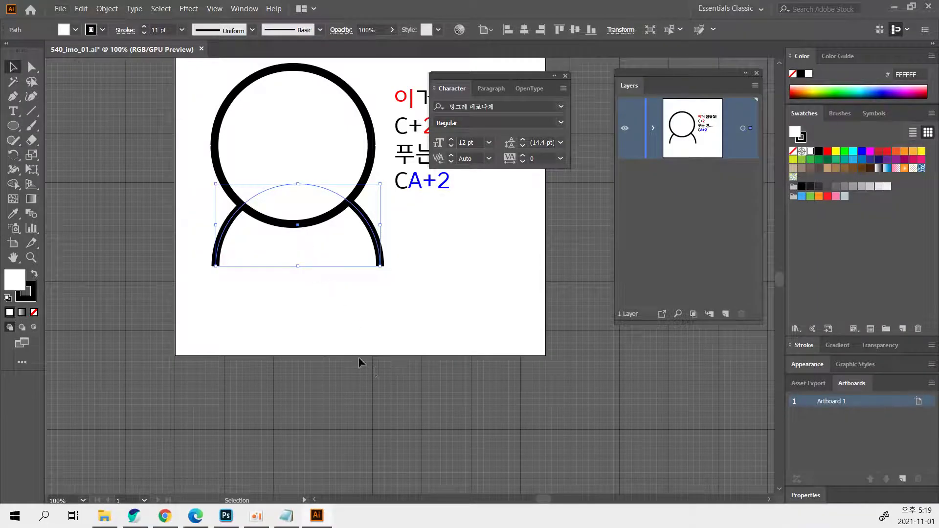
Enlarge the circle and open half circle together by about a fifth, and move them down until the open ends meet the artboard's lower edge.
{"action": "left_click_drag", "start_coordinate": [336, 346], "coordinate": [249, 212]}
{"action": "left_click", "coordinate": [447, 272]}
{"action": "left_click_drag", "start_coordinate": [375, 151], "coordinate": [418, 105]}
{"action": "left_click_drag", "start_coordinate": [373, 239], "coordinate": [357, 252]}
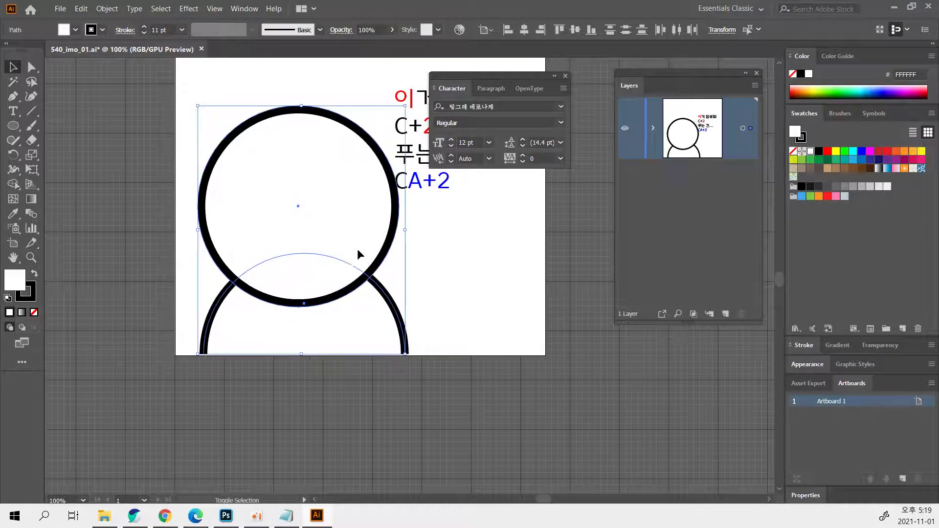
{"action": "left_click", "coordinate": [403, 415]}
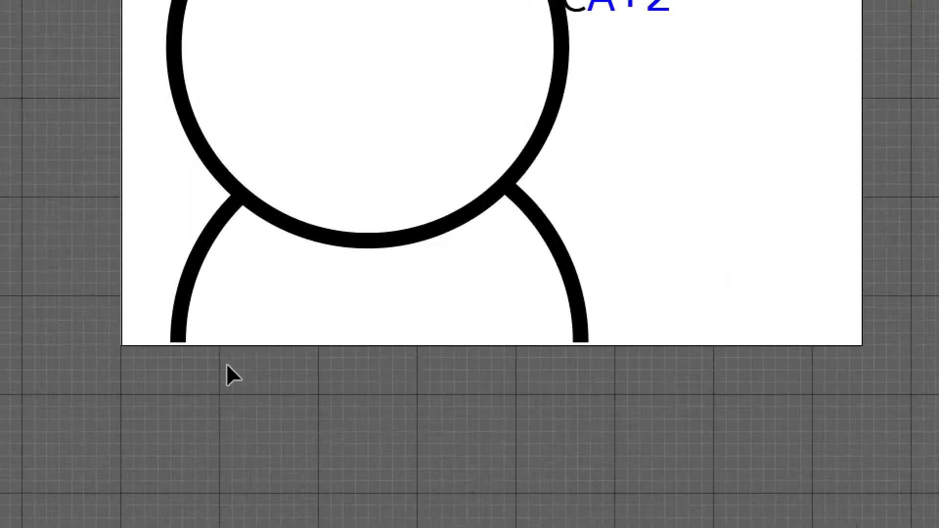
Move the half circle below the artboard and back behind the head circle, with its open ends just above the artboard's lower edge.
{"action": "left_click_drag", "start_coordinate": [188, 335], "coordinate": [196, 467]}
{"action": "left_click_drag", "start_coordinate": [331, 430], "coordinate": [336, 492]}
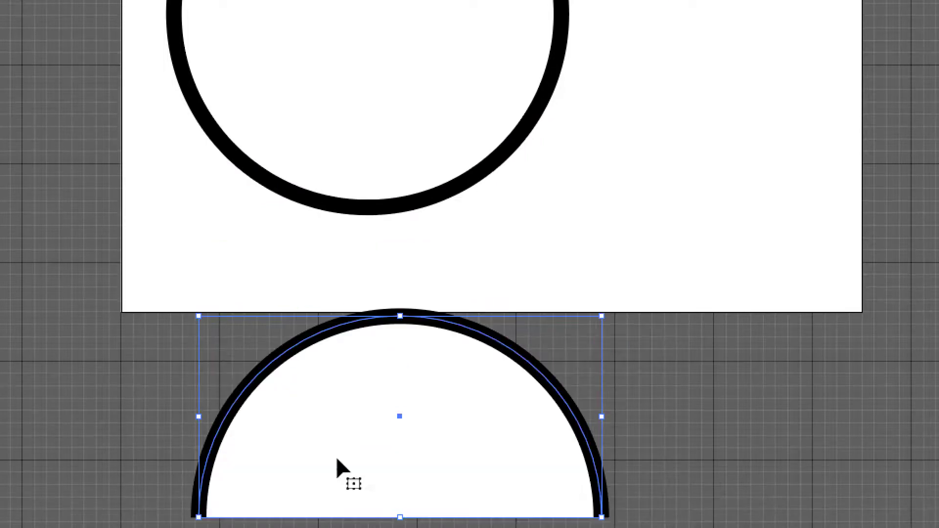
{"action": "left_click_drag", "start_coordinate": [370, 330], "coordinate": [358, 268]}
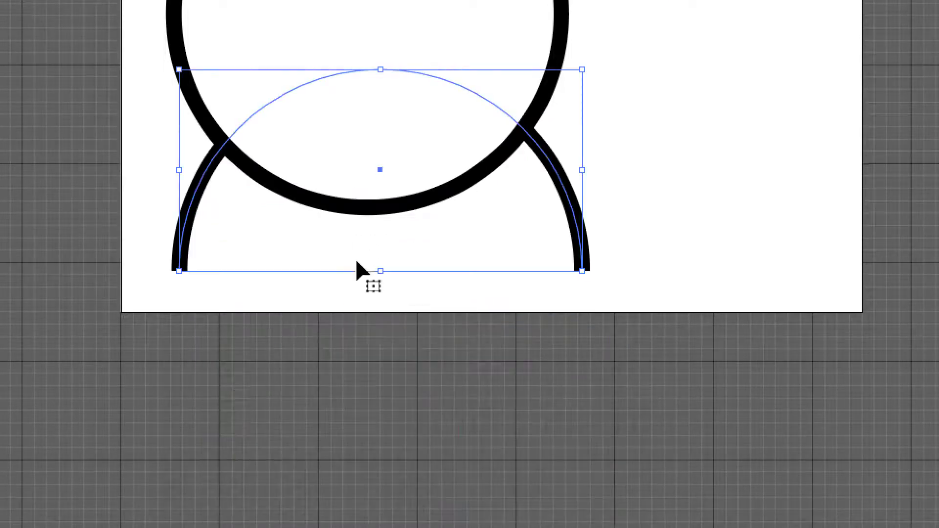
Align the half-circle body to the artboard's bottom edge and move it left until it sits under the head circle.
{"action": "left_click_drag", "start_coordinate": [276, 253], "coordinate": [341, 215]}
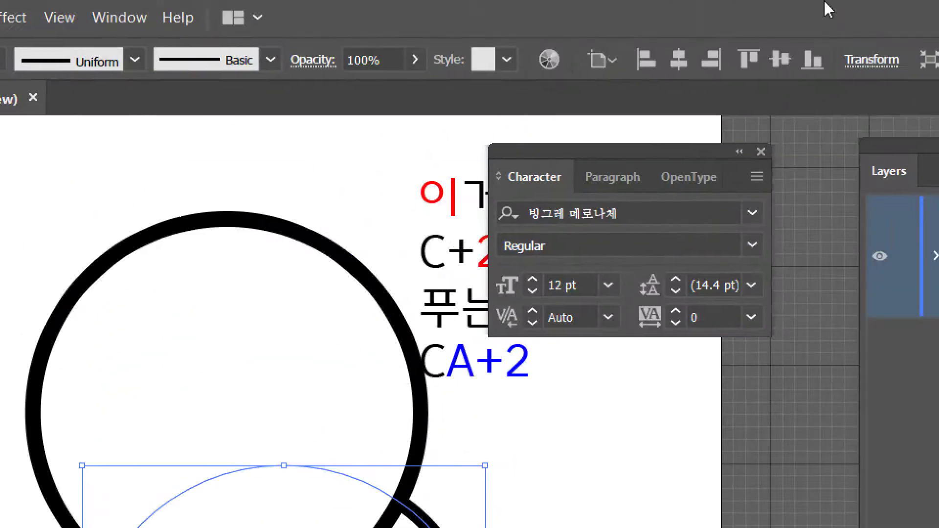
{"action": "left_click", "coordinate": [614, 63]}
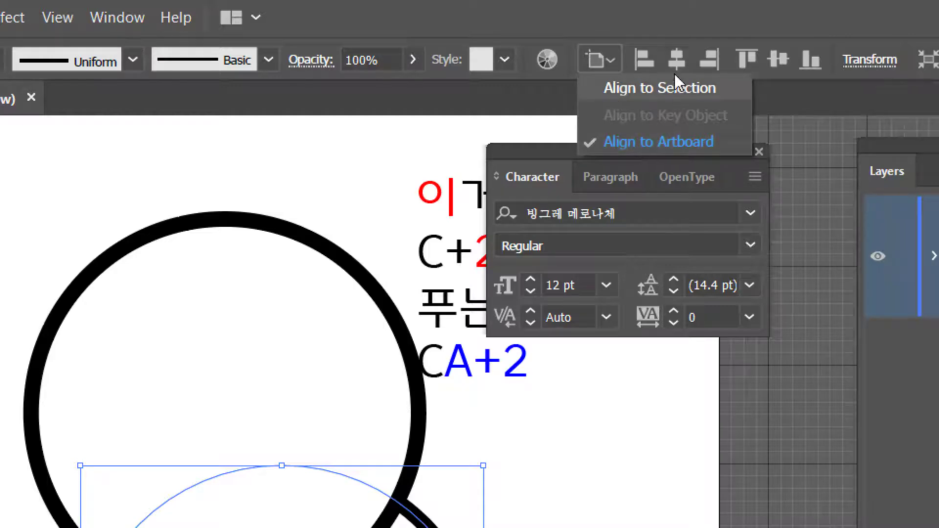
{"action": "left_click", "coordinate": [676, 20]}
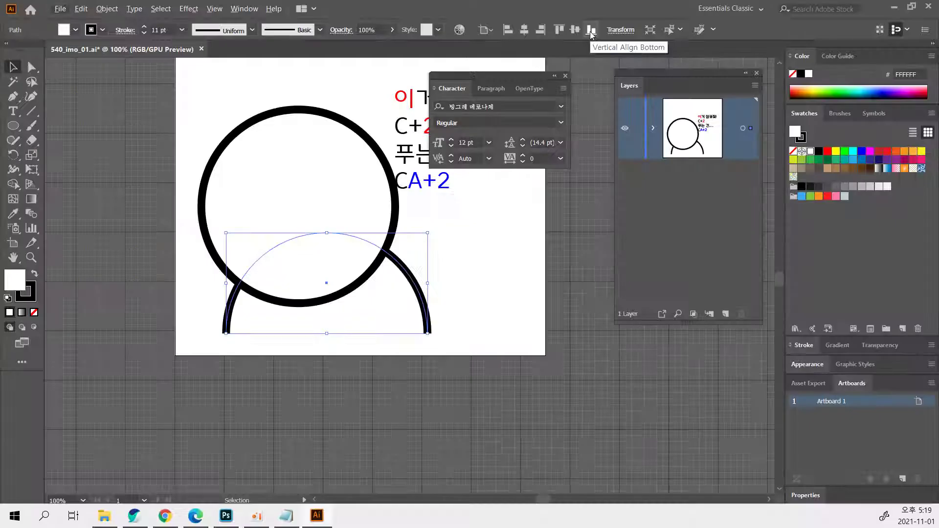
{"action": "left_click", "coordinate": [591, 30]}
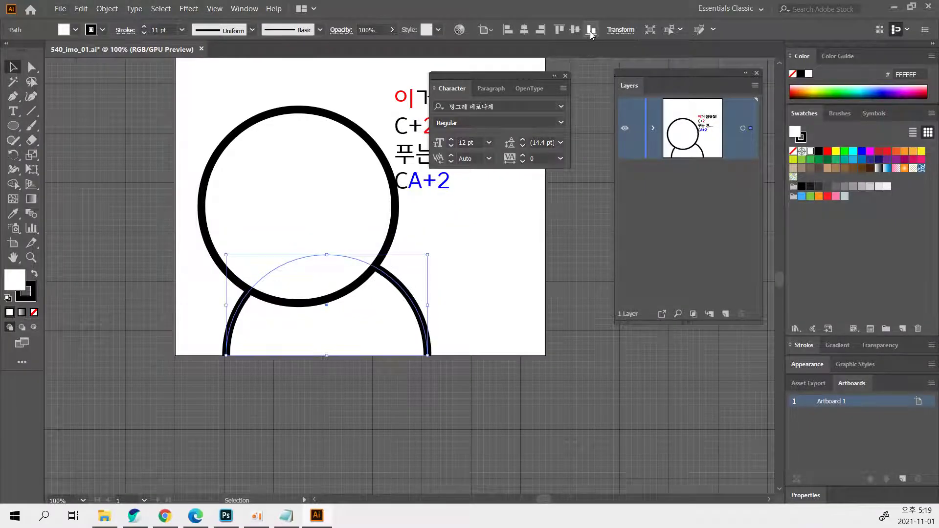
{"action": "left_click", "coordinate": [512, 310]}
{"action": "left_click_drag", "start_coordinate": [377, 324], "coordinate": [366, 327]}
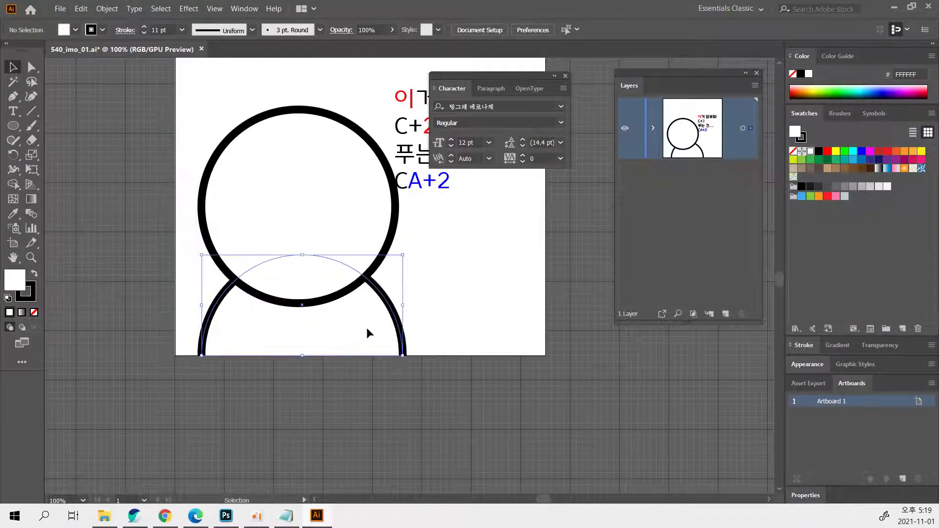
{"action": "left_click", "coordinate": [410, 378]}
Shrink the head circle by a little under a tenth so it is slightly narrower than the half-circle body.
{"action": "left_click", "coordinate": [343, 253]}
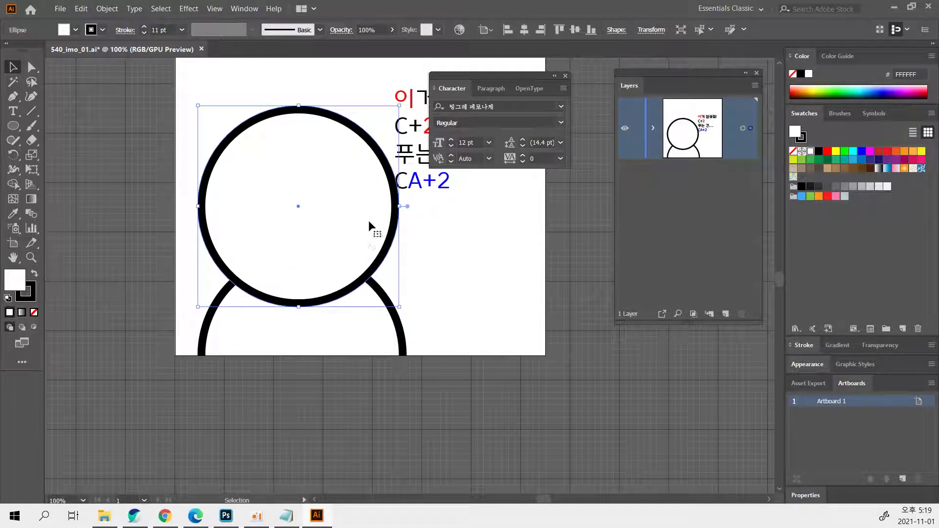
{"action": "left_click_drag", "start_coordinate": [400, 106], "coordinate": [324, 168]}
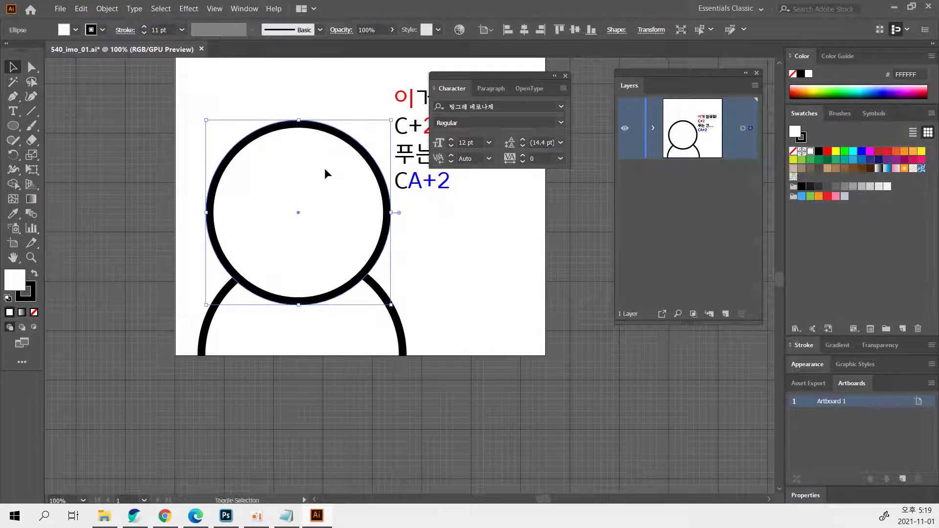
{"action": "left_click", "coordinate": [415, 421]}
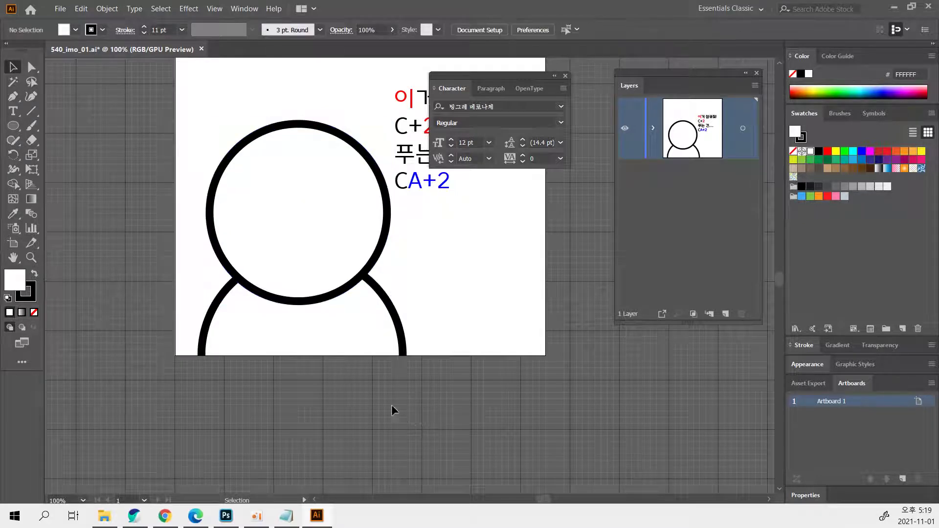
Select the head circle and the half-circle body together and nudge both slightly left on the artboard.
{"action": "left_click", "coordinate": [222, 287]}
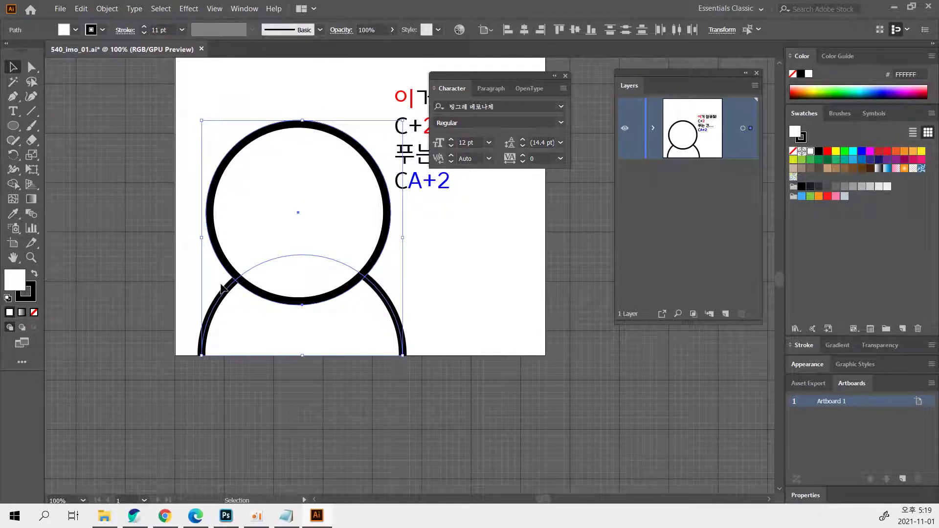
{"action": "key", "text": "Left"}
{"action": "key", "text": "Left"}
{"action": "key", "text": "Left"}
{"action": "key", "text": "Left"}
{"action": "key", "text": "Left"}
{"action": "key", "text": "Left"}
{"action": "key", "text": "Left"}
{"action": "key", "text": "Left"}
{"action": "key", "text": "Left"}
{"action": "key", "text": "Left"}
{"action": "key", "text": "Left"}
{"action": "key", "text": "Left"}
{"action": "key", "text": "Left"}
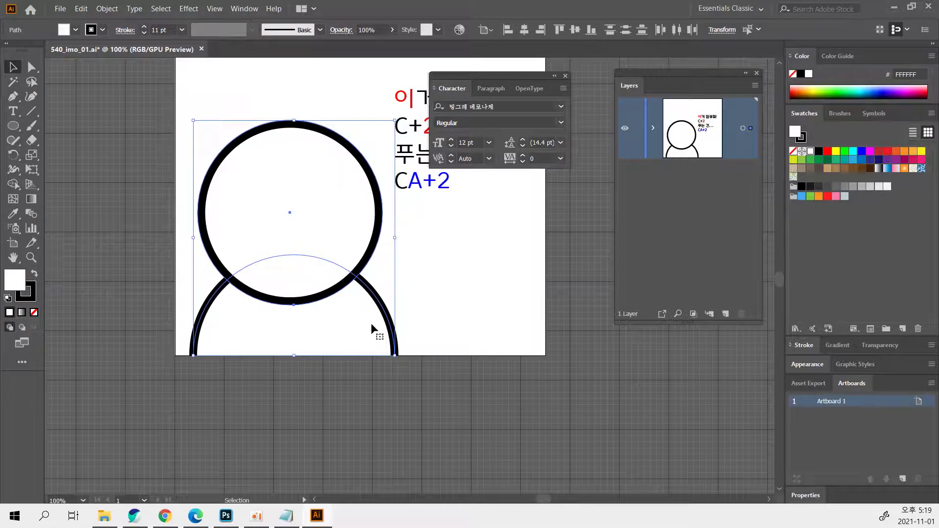
{"action": "left_click", "coordinate": [513, 272]}
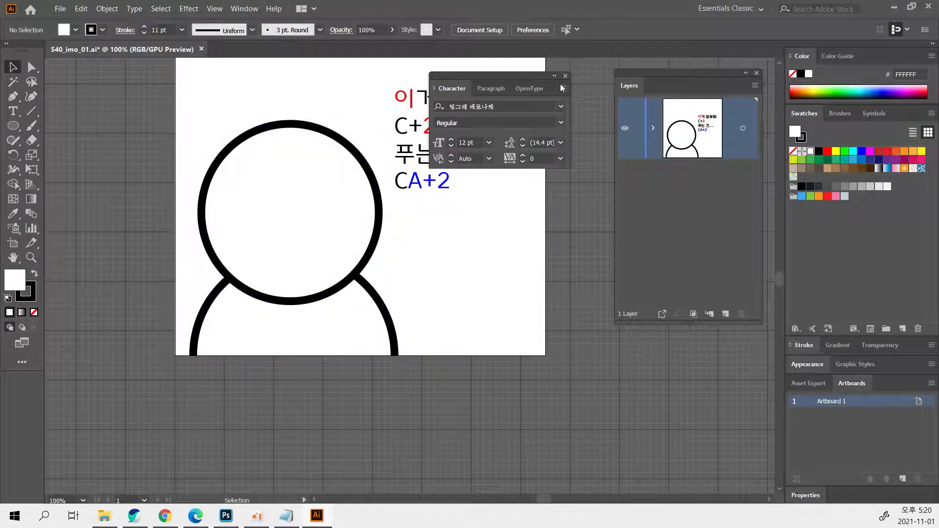
Move the Character panel off the lettering and enlarge the view of the character to 150%.
{"action": "left_click_drag", "start_coordinate": [532, 80], "coordinate": [186, 388]}
{"action": "key", "text": "ctrl+plus"}
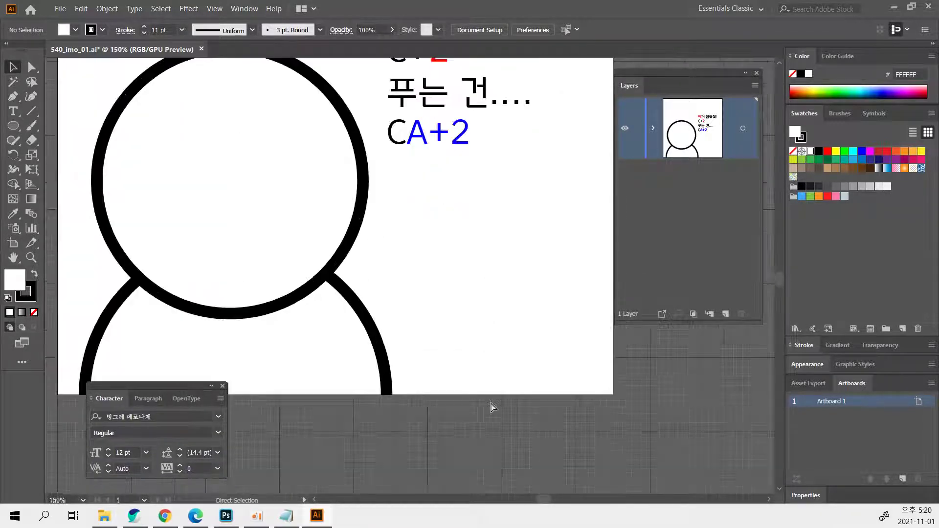
{"action": "left_click_drag", "start_coordinate": [387, 301], "coordinate": [560, 388]}
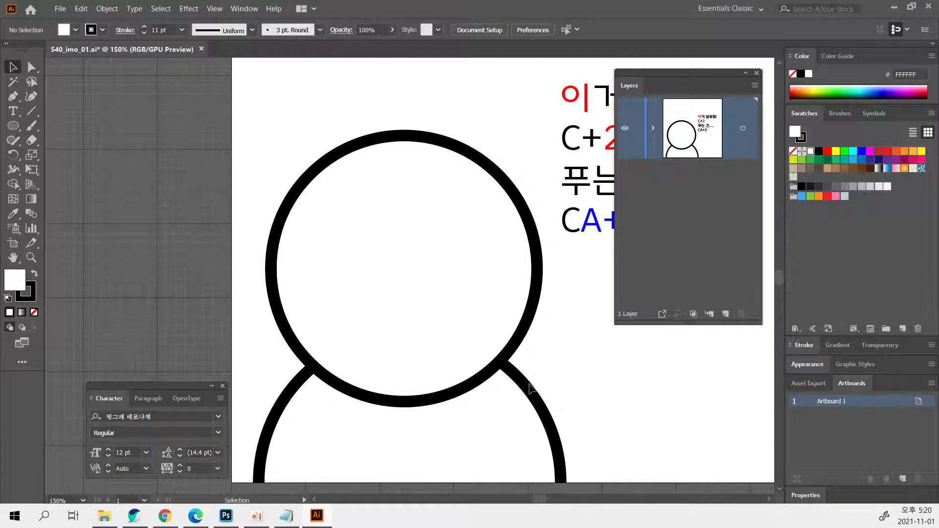
{"action": "left_click", "coordinate": [407, 281]}
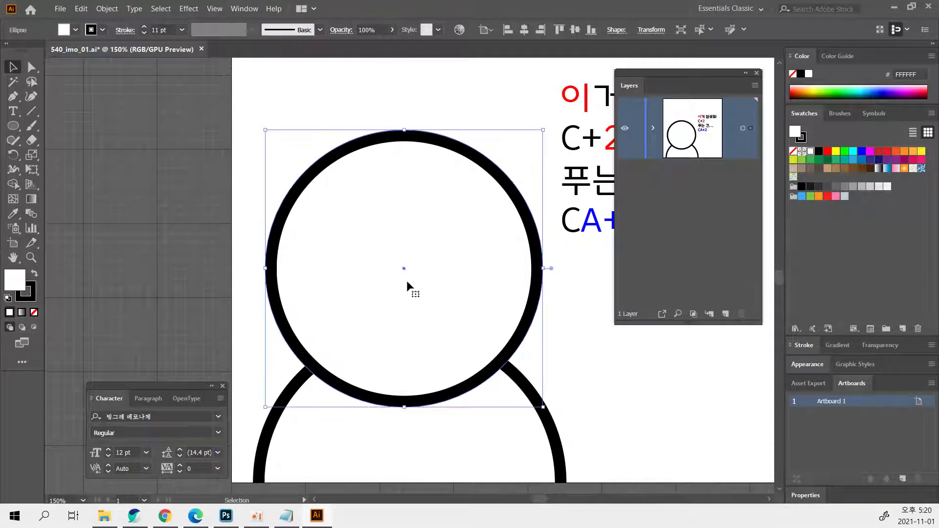
{"action": "left_click", "coordinate": [379, 421]}
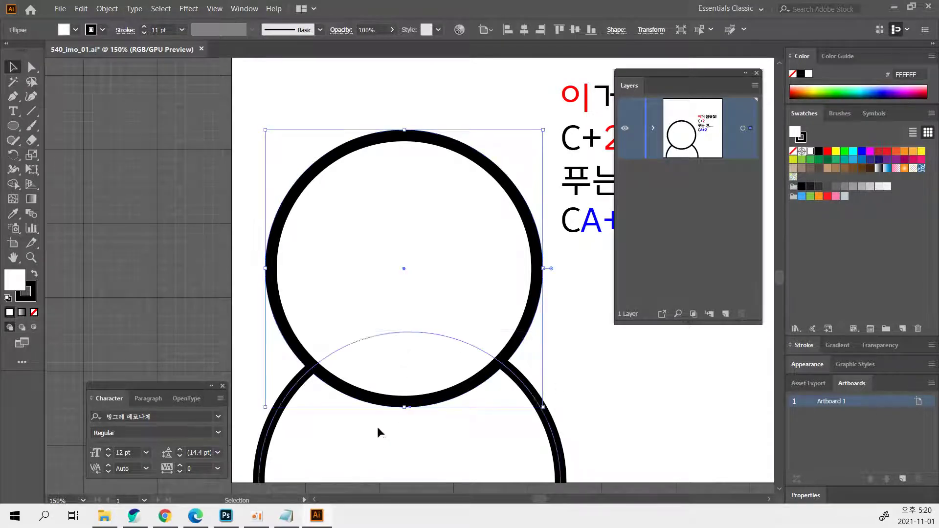
{"action": "left_click", "coordinate": [201, 259]}
{"action": "scroll", "coordinate": [259, 286], "scroll_direction": "down", "scroll_amount": 1}
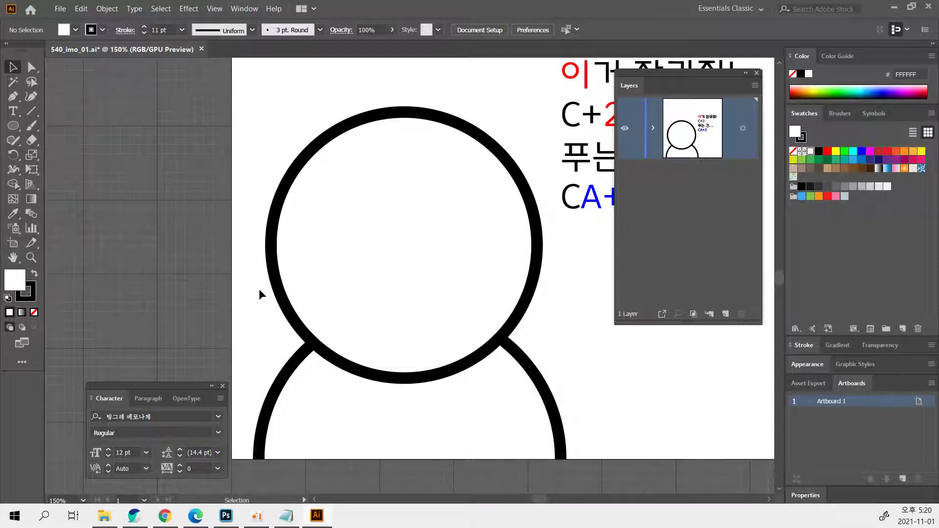
{"action": "left_click", "coordinate": [302, 390]}
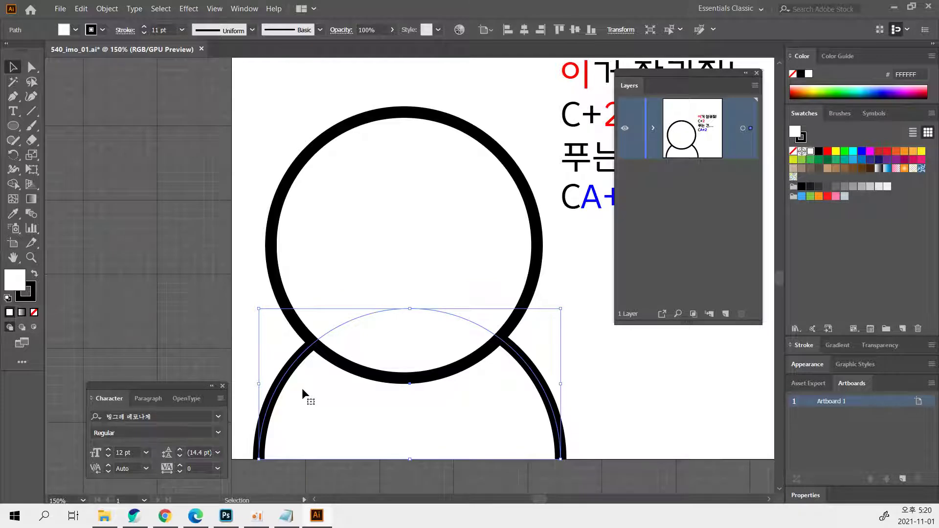
{"action": "scroll", "coordinate": [301, 388], "scroll_direction": "down", "scroll_amount": 2}
{"action": "scroll", "coordinate": [356, 432], "scroll_direction": "up", "scroll_amount": 2}
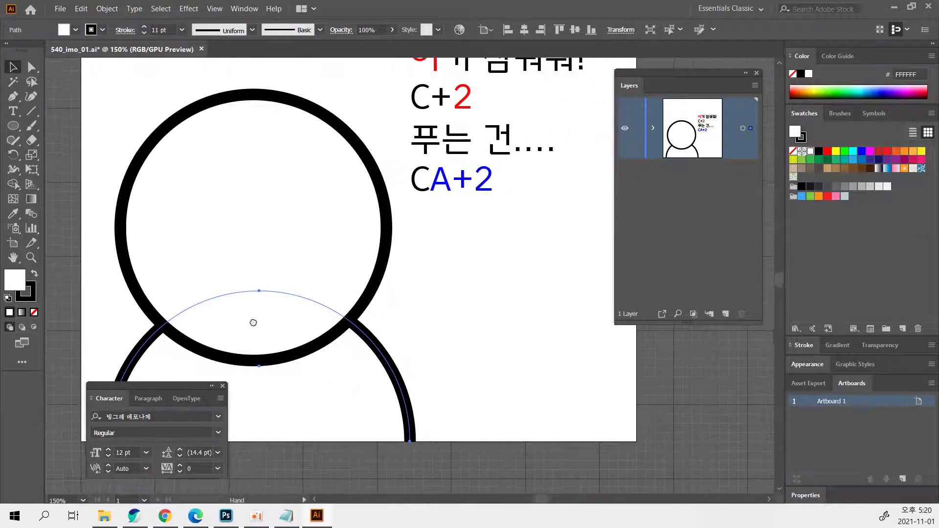
{"action": "key", "text": "a"}
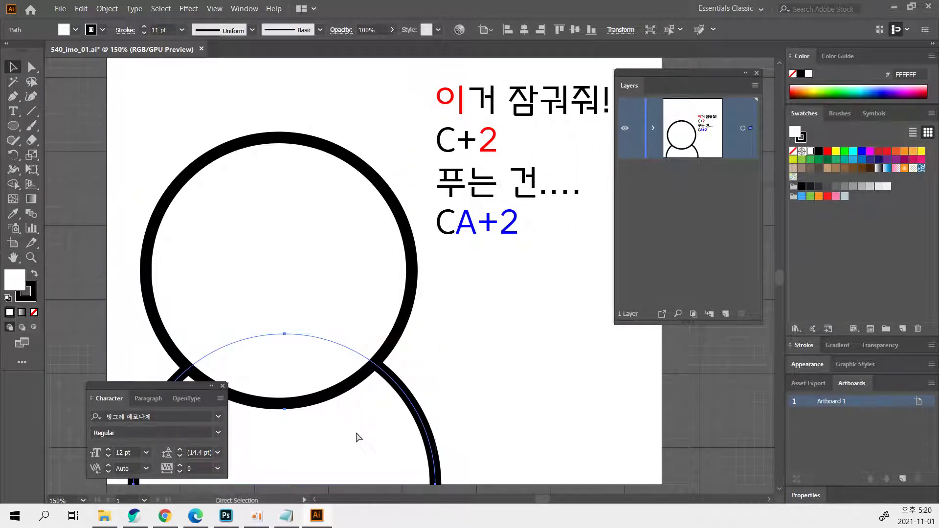
{"action": "key", "text": "v"}
{"action": "key", "text": "ctrl+shift+a"}
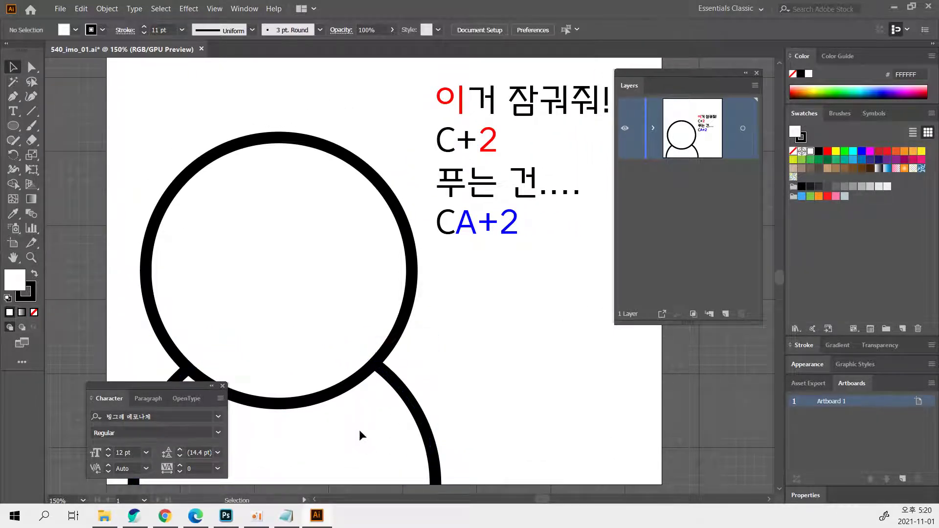
{"action": "left_click_drag", "start_coordinate": [153, 154], "coordinate": [307, 323]}
{"action": "left_click", "coordinate": [473, 361]}
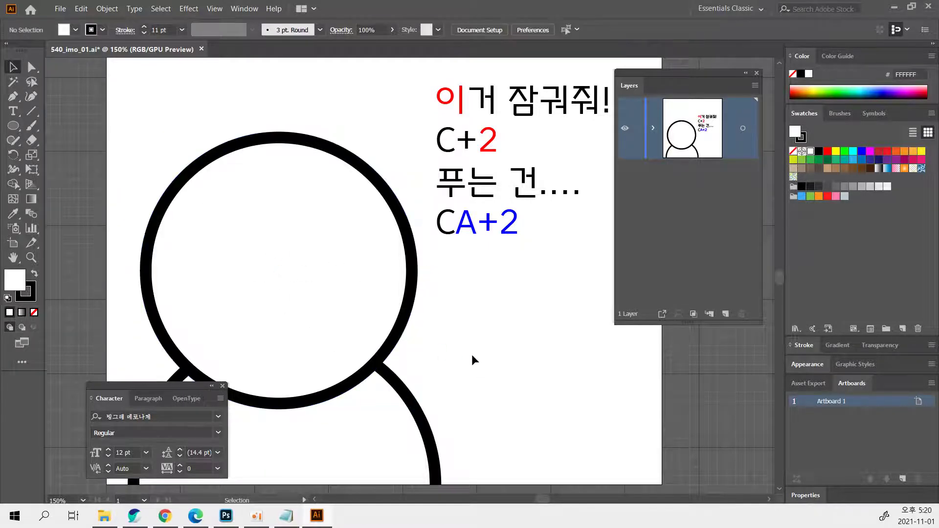
{"action": "left_click_drag", "start_coordinate": [454, 352], "coordinate": [533, 338]}
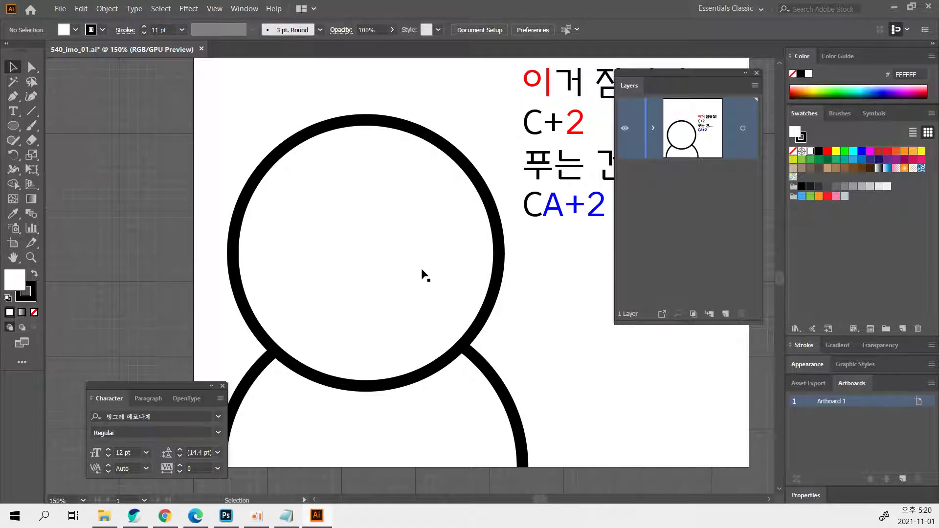
Duplicate the head circle, shrink the copy to about a quarter of its size, and place it near the head's centre.
{"action": "left_click", "coordinate": [397, 271]}
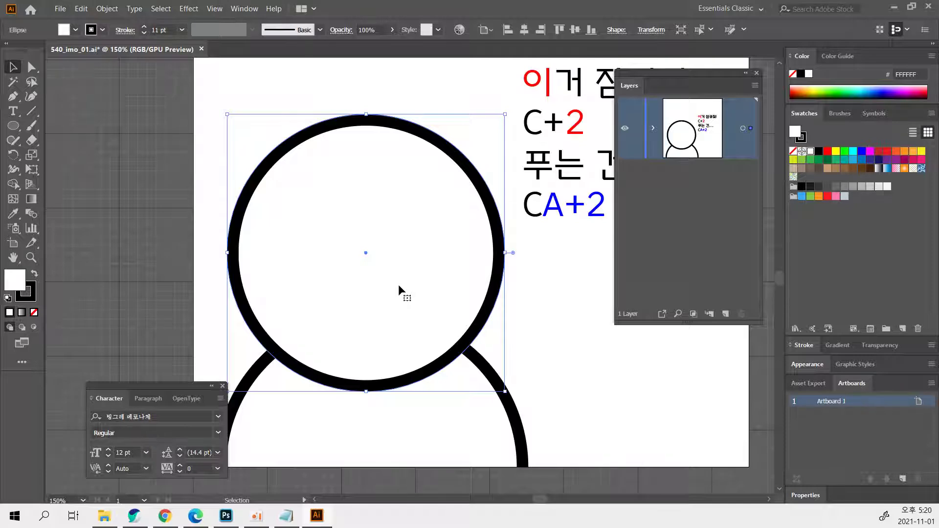
{"action": "left_click_drag", "start_coordinate": [398, 284], "coordinate": [214, 278]}
{"action": "left_click", "coordinate": [427, 254]}
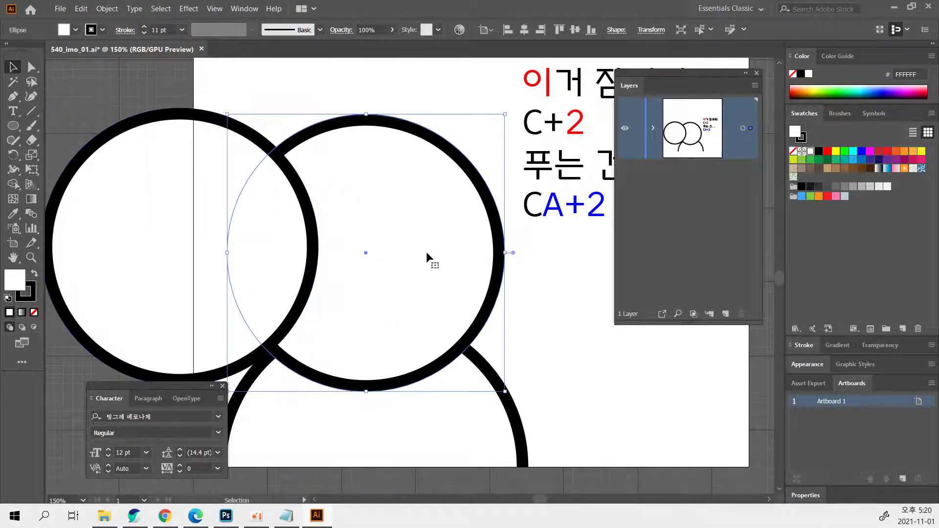
{"action": "left_click", "coordinate": [195, 184]}
{"action": "left_click_drag", "start_coordinate": [318, 110], "coordinate": [205, 196]}
{"action": "left_click_drag", "start_coordinate": [186, 243], "coordinate": [333, 236]}
{"action": "left_click_drag", "start_coordinate": [383, 264], "coordinate": [405, 311]}
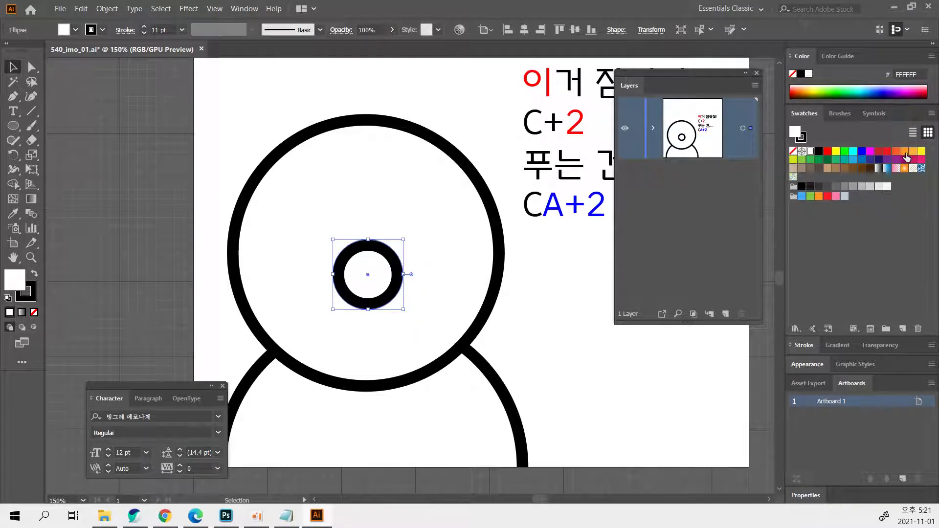
Give the small circle inside the head a light orange fill and a dark brown 603813 stroke.
{"action": "left_click", "coordinate": [912, 153]}
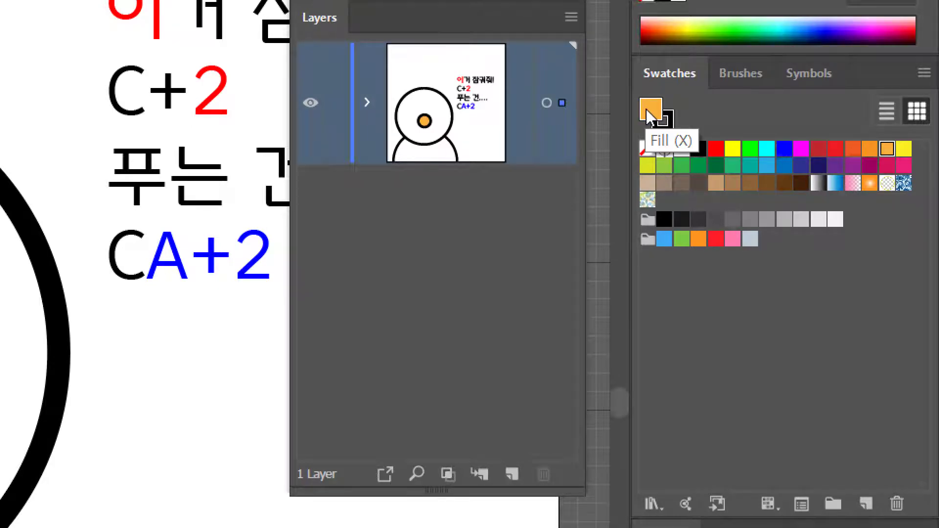
{"action": "left_click", "coordinate": [664, 132]}
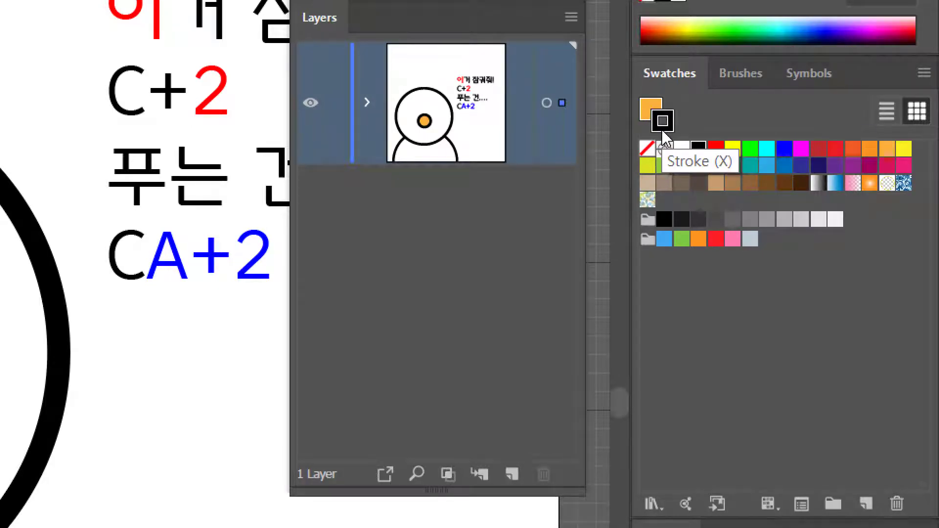
{"action": "left_click", "coordinate": [654, 108]}
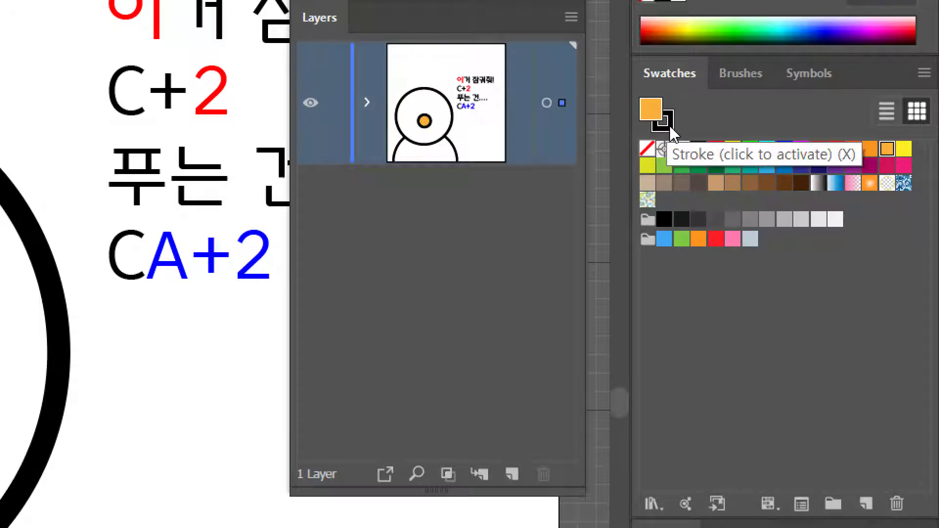
{"action": "left_click", "coordinate": [663, 122]}
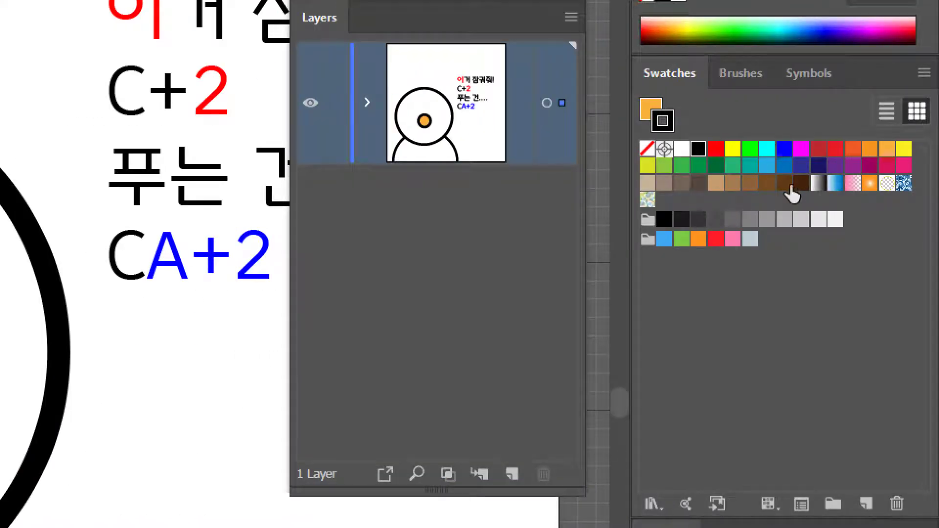
{"action": "left_click", "coordinate": [785, 184]}
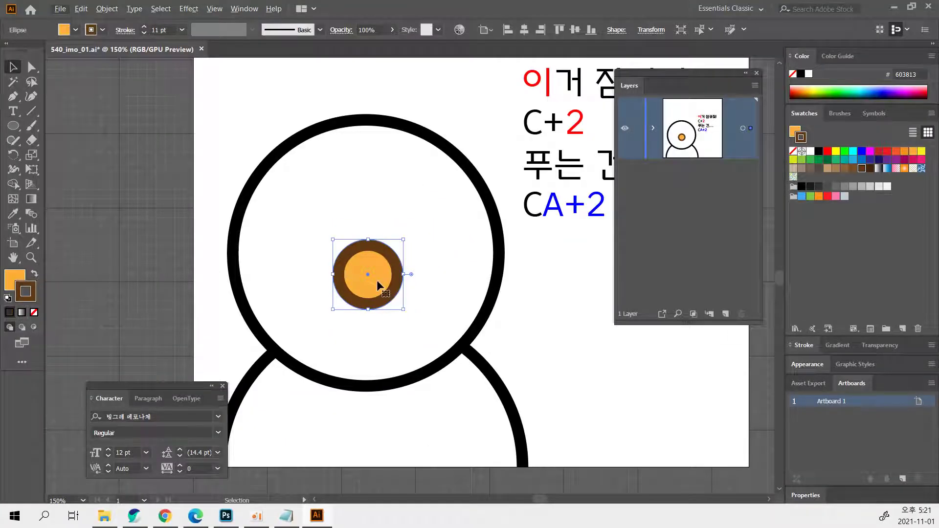
Move the small orange circle slightly up and left to centre it horizontally in the head, and deselect it.
{"action": "left_click_drag", "start_coordinate": [379, 285], "coordinate": [377, 269]}
{"action": "left_click", "coordinate": [537, 328]}
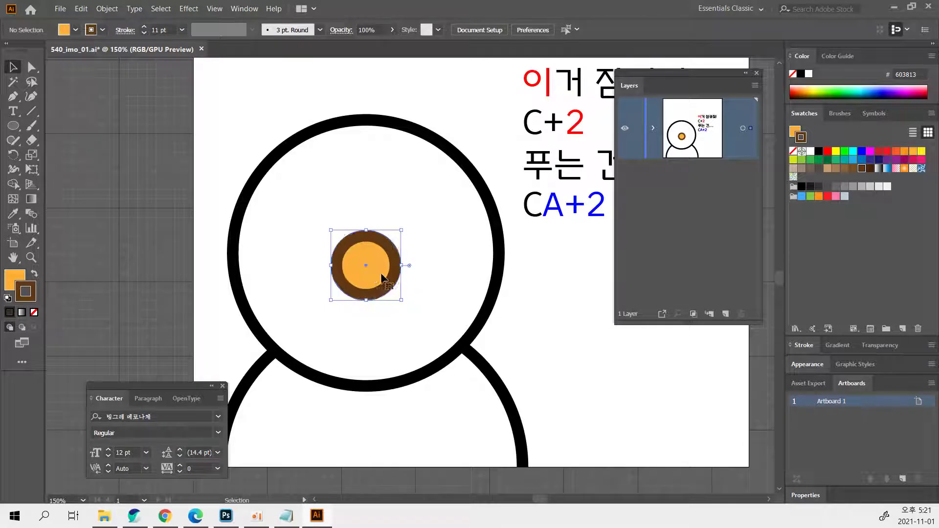
{"action": "left_click", "coordinate": [531, 343]}
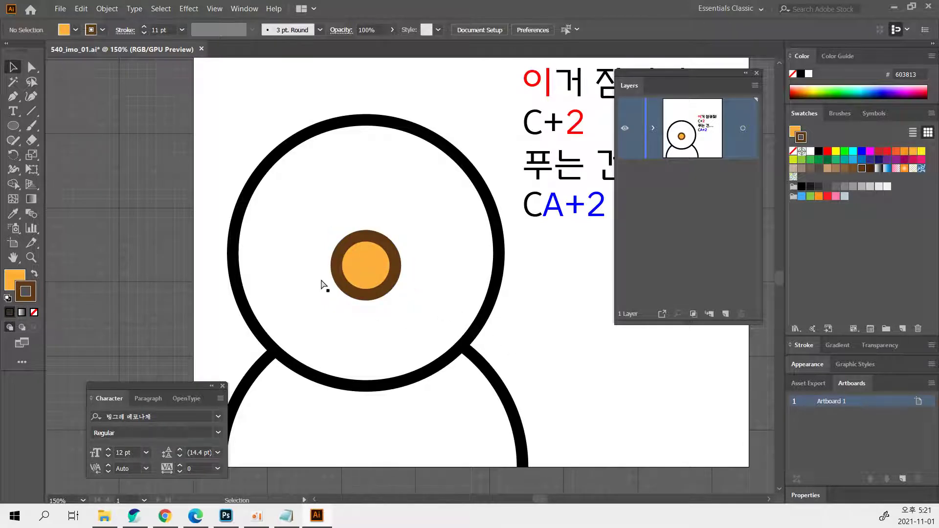
Duplicate the orange circle to its upper left inside the head and shrink the copy to about a third of its size.
{"action": "key", "text": "ctrl+equal"}
{"action": "left_click", "coordinate": [358, 271]}
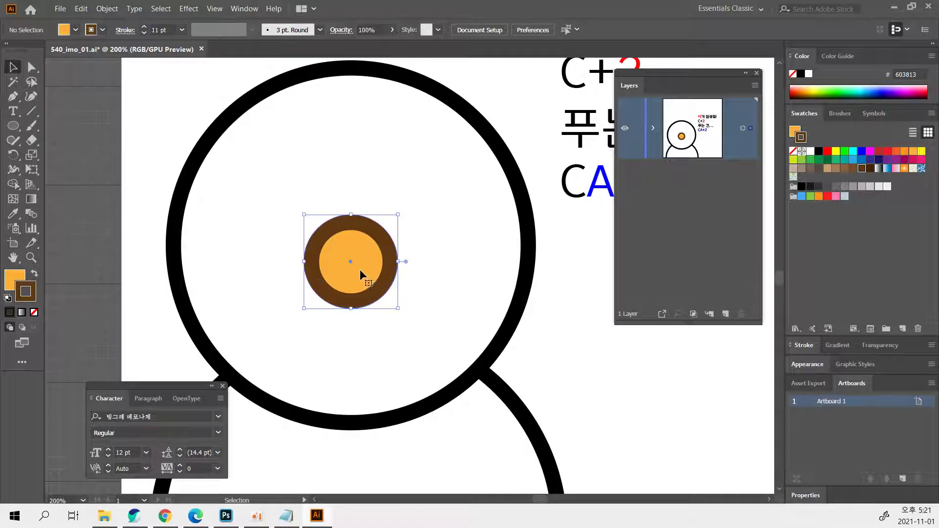
{"action": "left_click_drag", "start_coordinate": [359, 274], "coordinate": [272, 223]}
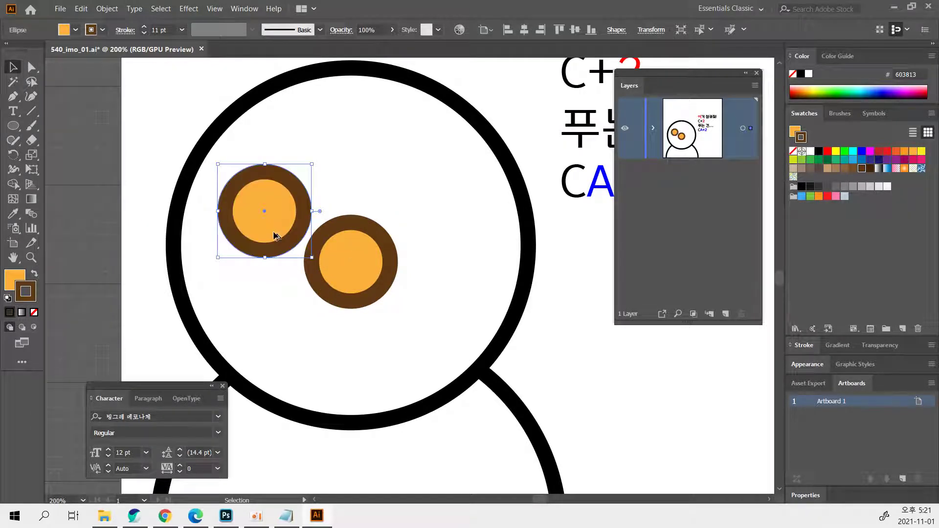
{"action": "left_click_drag", "start_coordinate": [311, 258], "coordinate": [287, 290]}
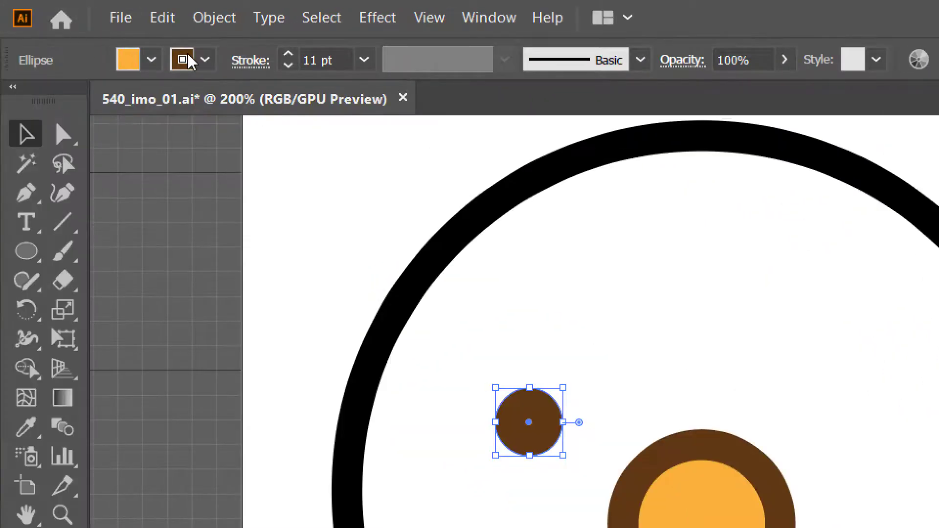
Remove the brown stroke from the small circle at the head's upper left and try a black stroke on it.
{"action": "left_click", "coordinate": [205, 61]}
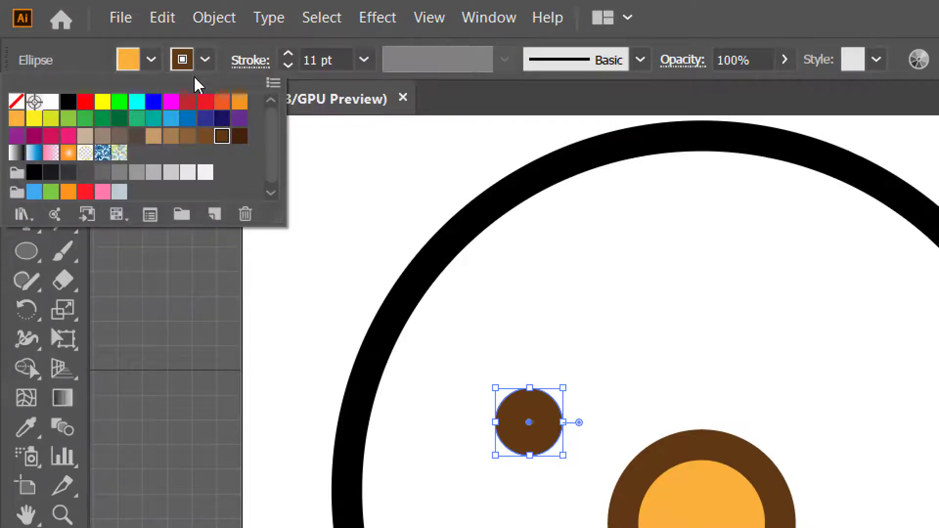
{"action": "left_click", "coordinate": [16, 105]}
{"action": "left_click", "coordinate": [16, 103]}
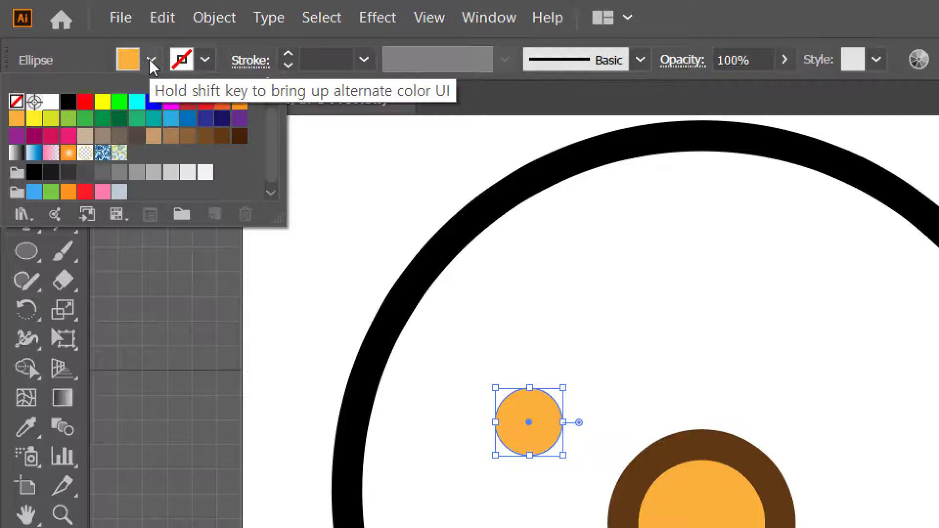
{"action": "left_click", "coordinate": [69, 103]}
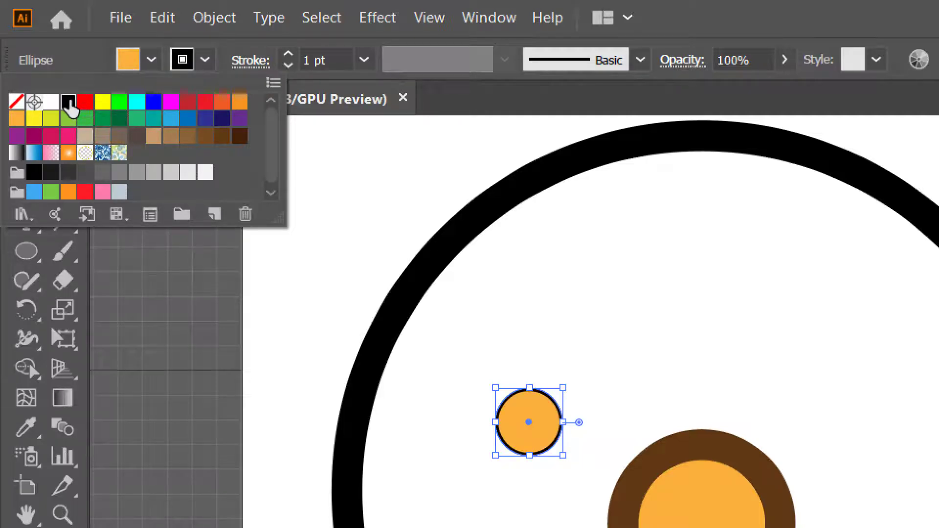
{"action": "key", "text": "Escape"}
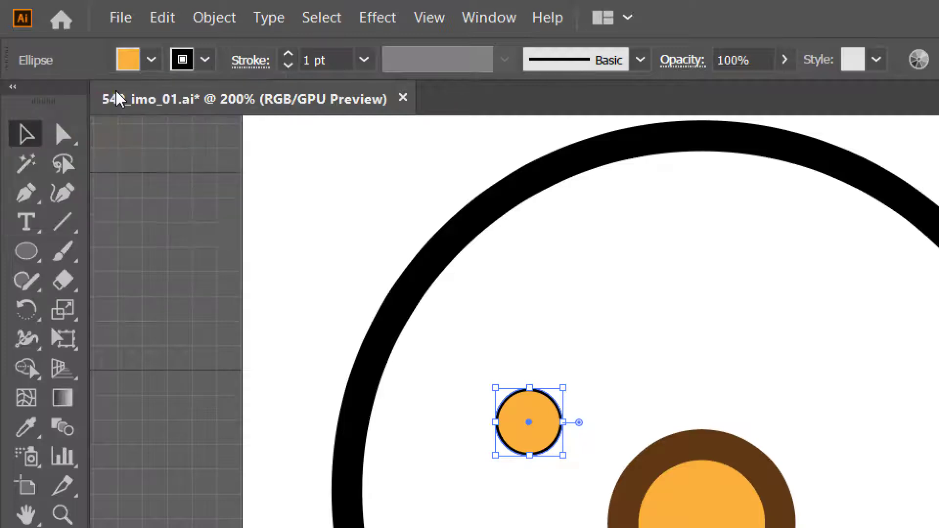
Set the small upper-left circle to no stroke and a black fill.
{"action": "left_click", "coordinate": [205, 60]}
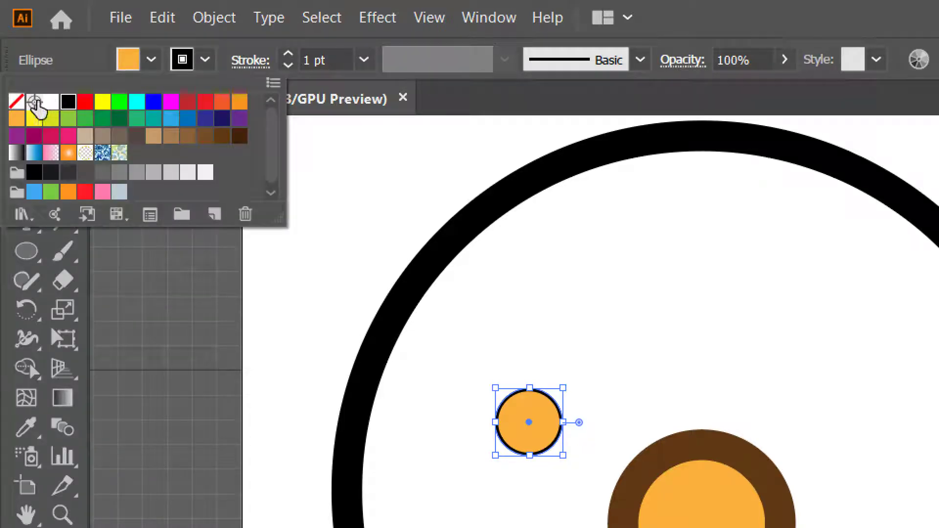
{"action": "left_click", "coordinate": [16, 101]}
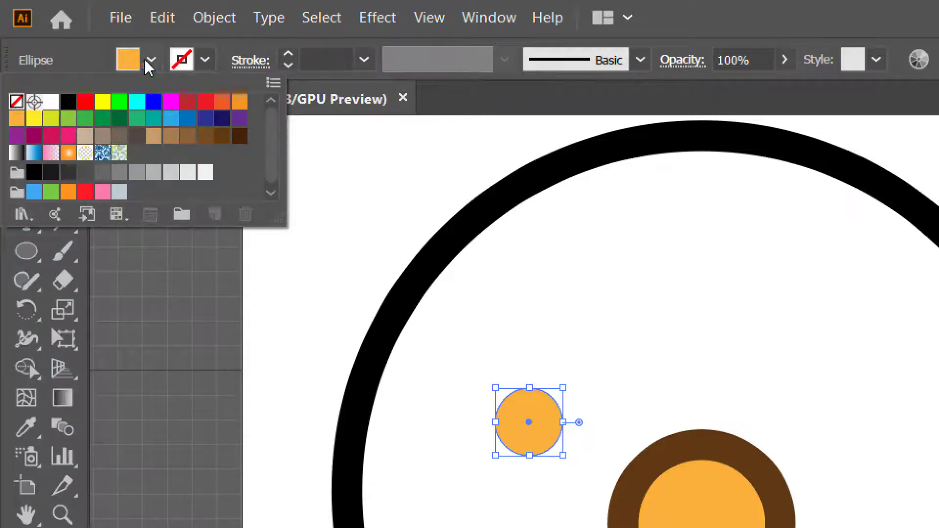
{"action": "key", "text": "Escape"}
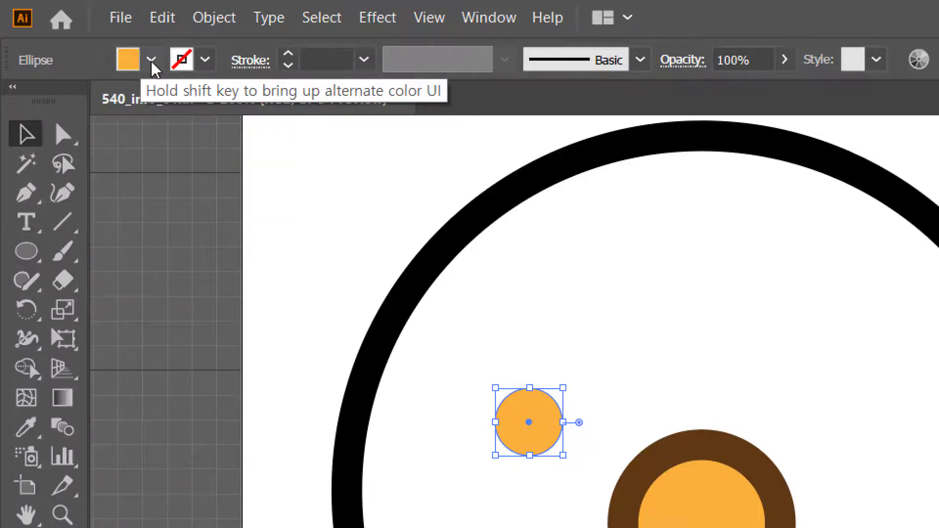
{"action": "left_click", "coordinate": [151, 59]}
{"action": "left_click", "coordinate": [68, 102]}
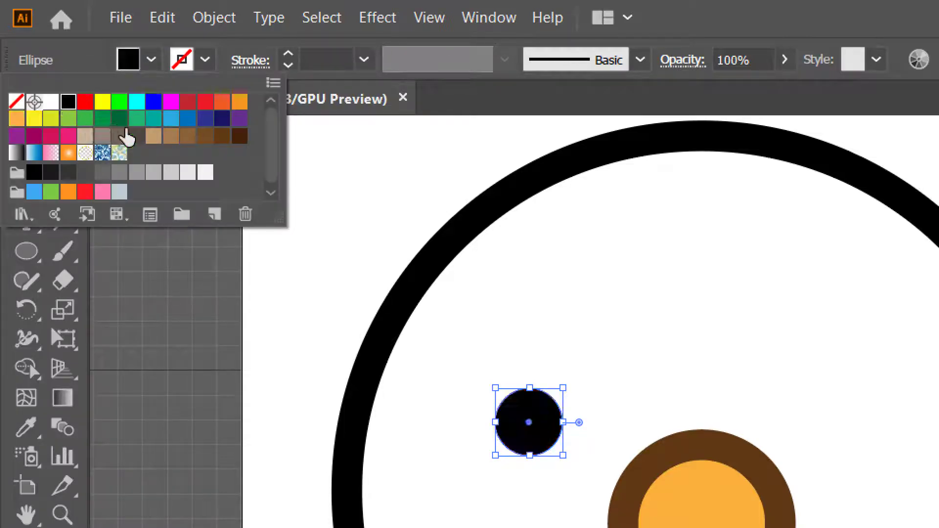
{"action": "key", "text": "Escape"}
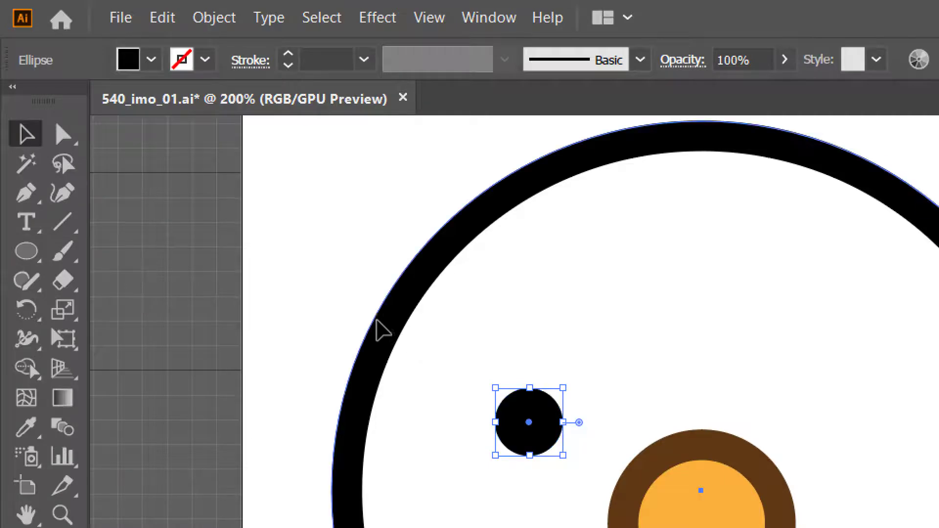
Enlarge the black eye circle proportionally from its centre to about 1.6 times its size and deselect it.
{"action": "left_click", "coordinate": [377, 323]}
{"action": "scroll", "coordinate": [309, 329], "scroll_direction": "down", "scroll_amount": 3}
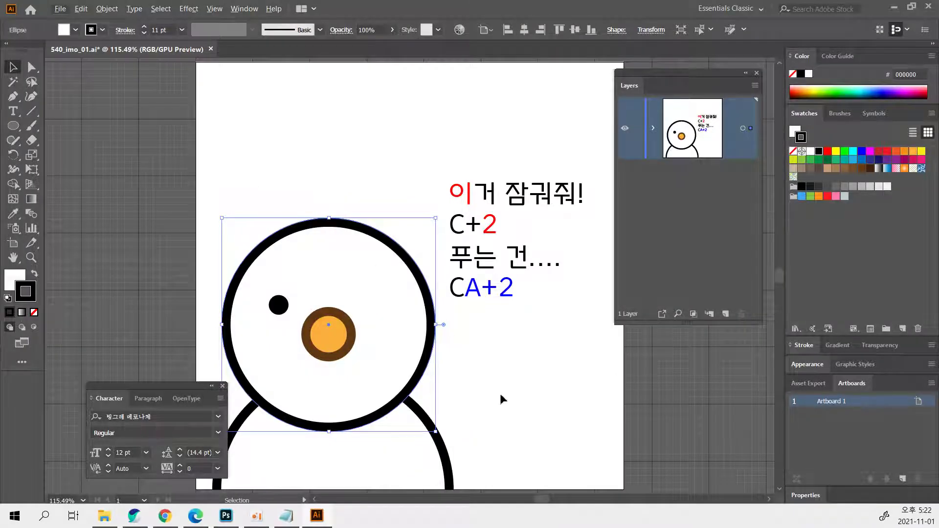
{"action": "mouse_move", "coordinate": [528, 420]}
{"action": "left_mouse_down"}
{"action": "mouse_move", "coordinate": [544, 284]}
{"action": "mouse_move", "coordinate": [520, 409]}
{"action": "left_mouse_up"}
{"action": "left_click", "coordinate": [543, 284]}
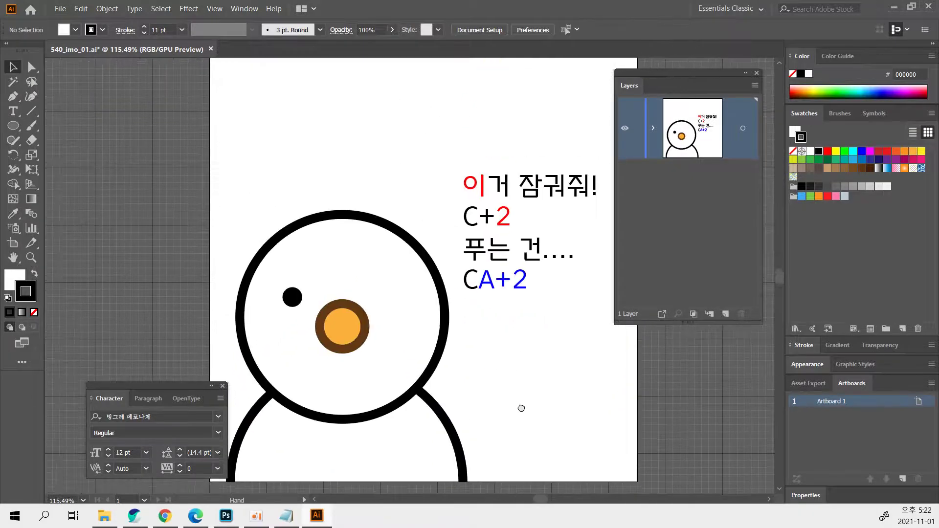
{"action": "left_click", "coordinate": [294, 299]}
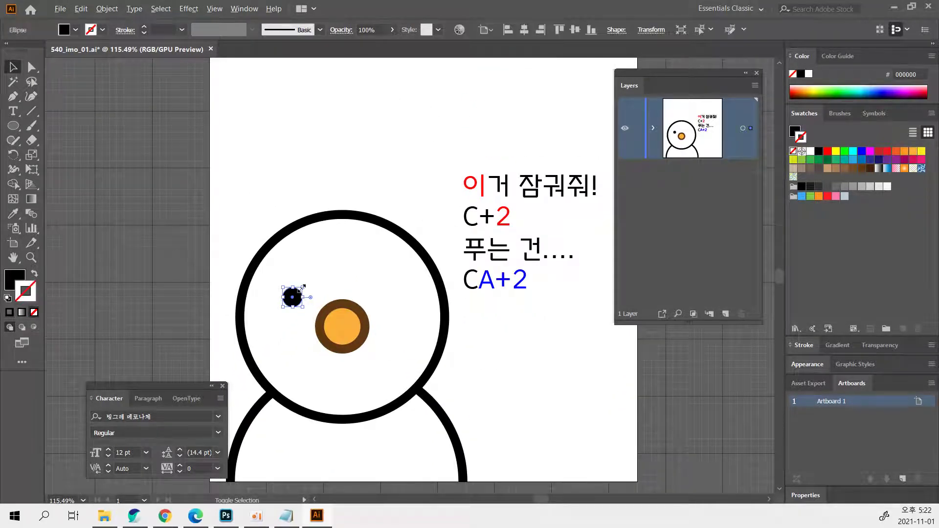
{"action": "left_click_drag", "start_coordinate": [302, 288], "coordinate": [309, 314]}
{"action": "left_click", "coordinate": [494, 354]}
{"action": "left_click", "coordinate": [324, 313]}
{"action": "left_click", "coordinate": [488, 369]}
{"action": "scroll", "coordinate": [500, 296], "scroll_direction": "down", "scroll_amount": 2}
{"action": "key", "text": "ctrl+equal"}
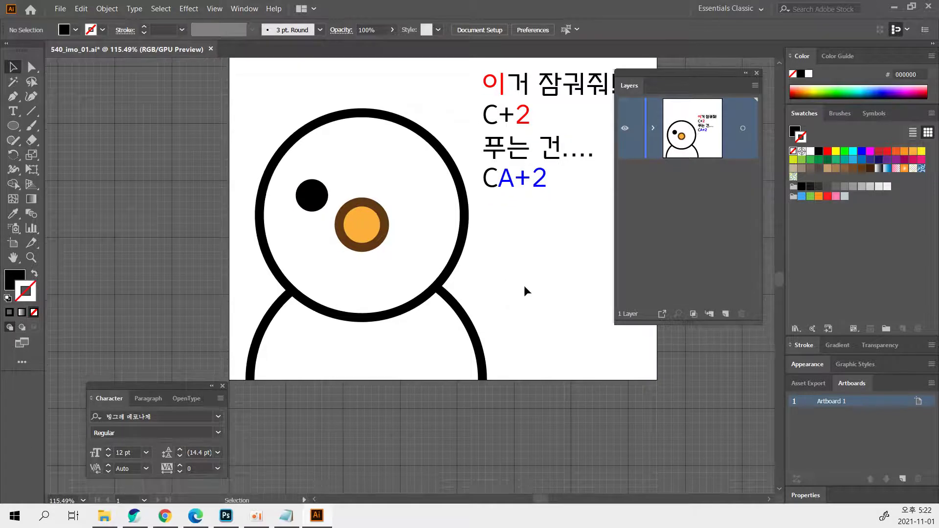
{"action": "scroll", "coordinate": [496, 293], "scroll_direction": "up", "scroll_amount": 2}
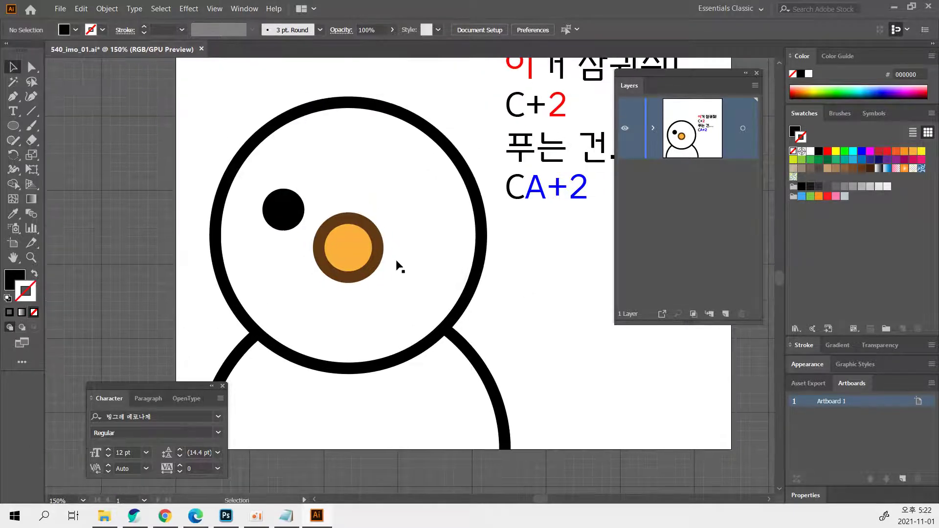
Try duplicating the black eye horizontally to the other side of the nose, and undo the copy.
{"action": "left_click", "coordinate": [298, 221]}
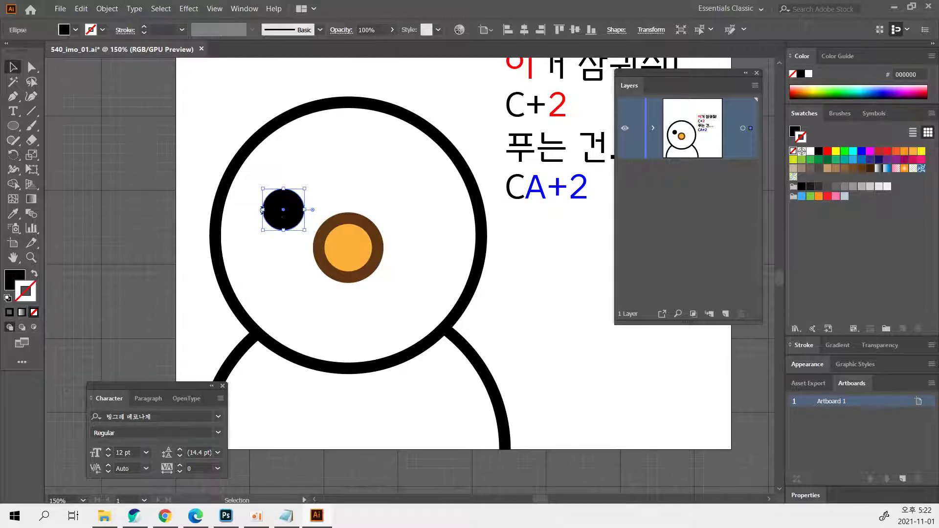
{"action": "left_click", "coordinate": [116, 189]}
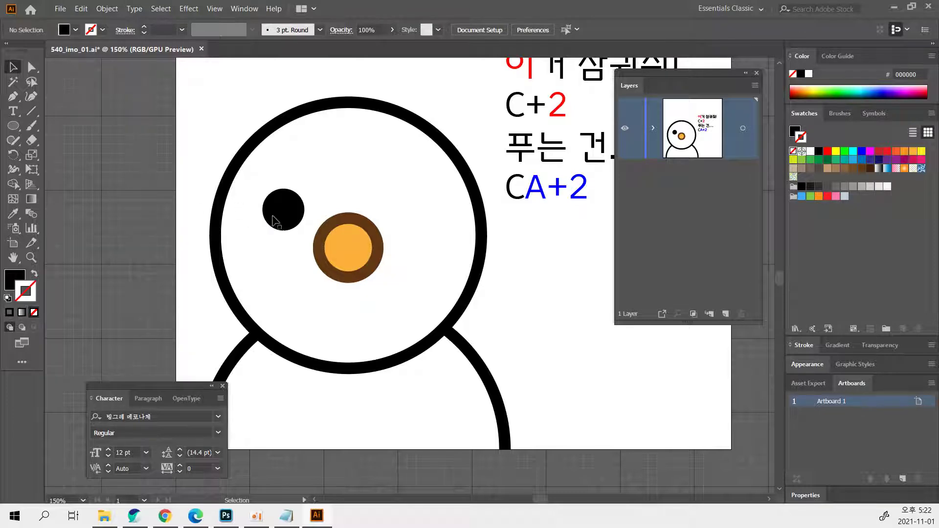
{"action": "left_click_drag", "start_coordinate": [280, 220], "coordinate": [412, 223]}
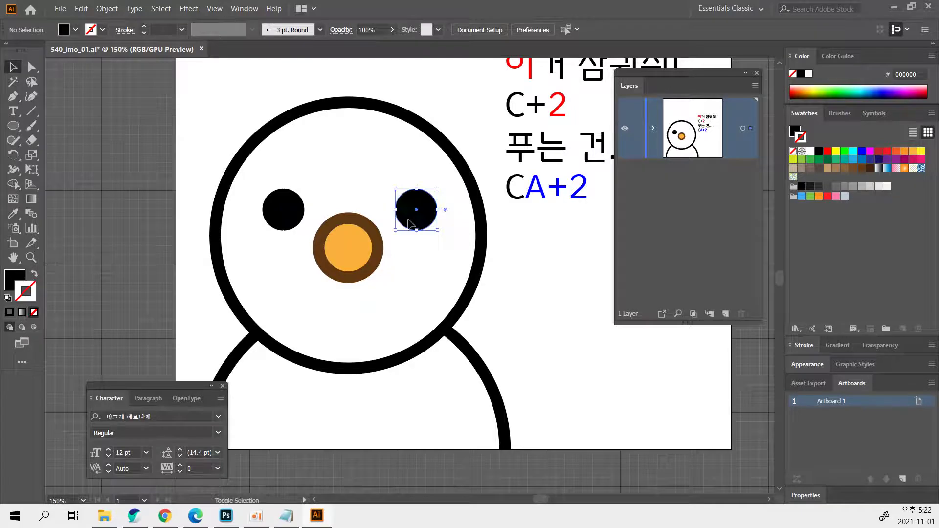
{"action": "left_click", "coordinate": [533, 283]}
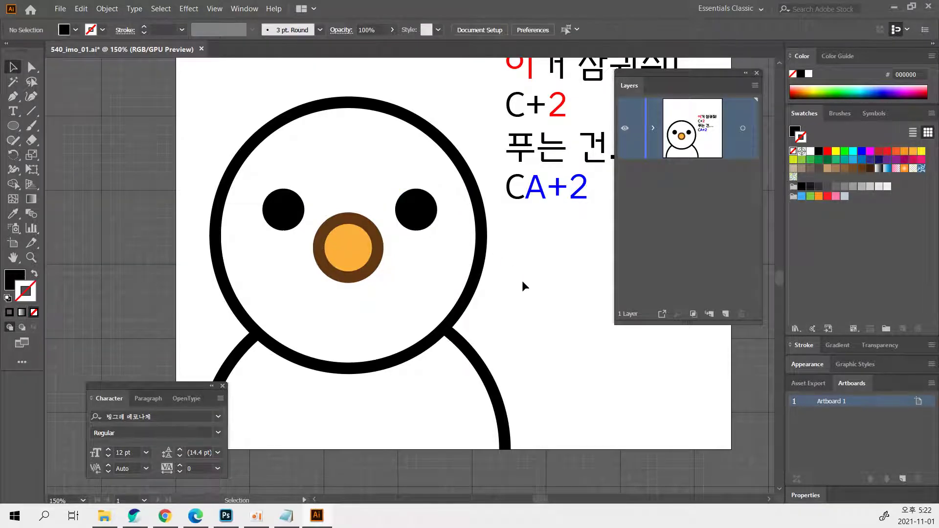
{"action": "key", "text": "a"}
{"action": "key", "text": "ctrl+z"}
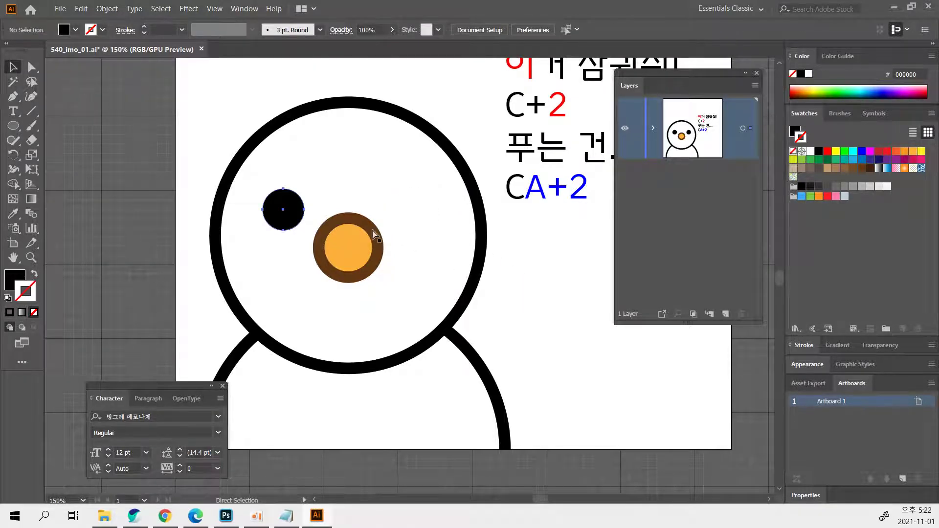
Try enlarging the black eye from its centre to about twice its size, and undo the scaling.
{"action": "key", "text": "v"}
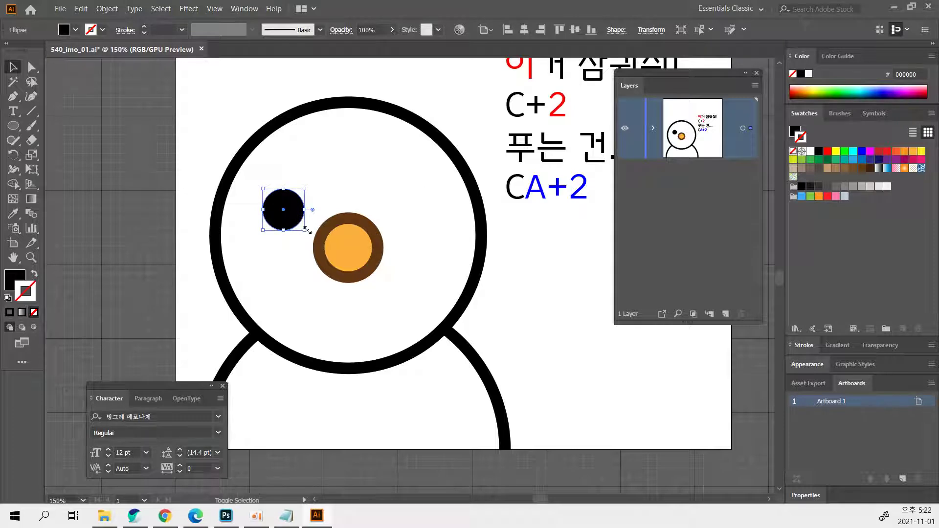
{"action": "left_click_drag", "start_coordinate": [306, 229], "coordinate": [220, 248]}
{"action": "key", "text": "a"}
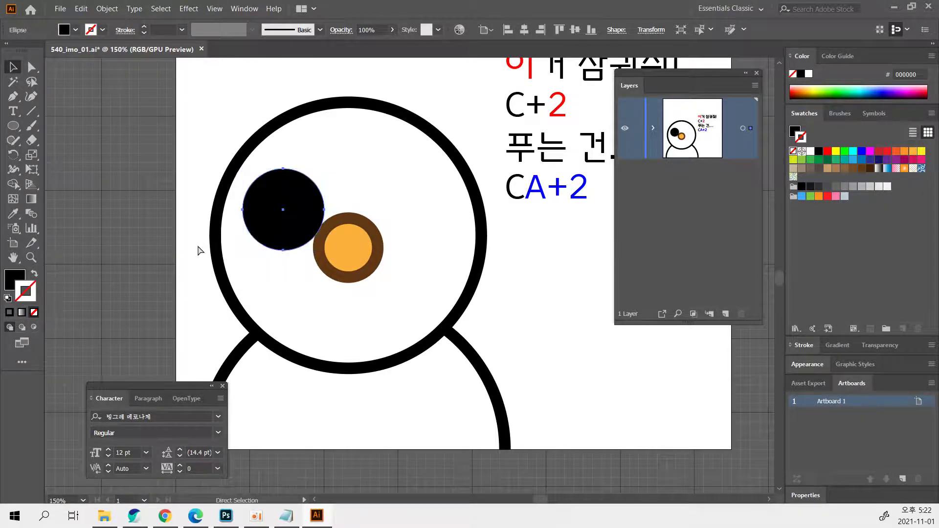
{"action": "key", "text": "ctrl+z"}
Shrink the black eye to about 60% of its size and duplicate it horizontally to the other side of the nose.
{"action": "key", "text": "v"}
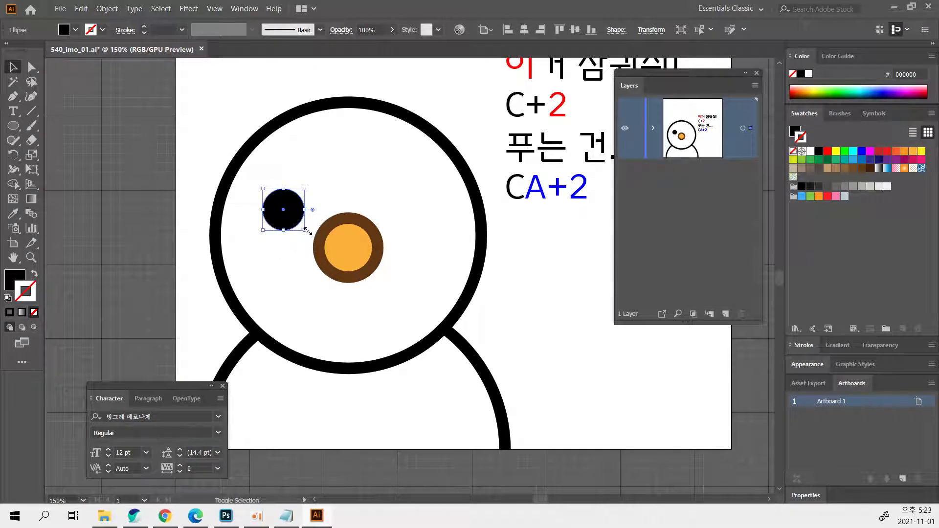
{"action": "left_click_drag", "start_coordinate": [308, 231], "coordinate": [409, 210]}
{"action": "left_click", "coordinate": [137, 218]}
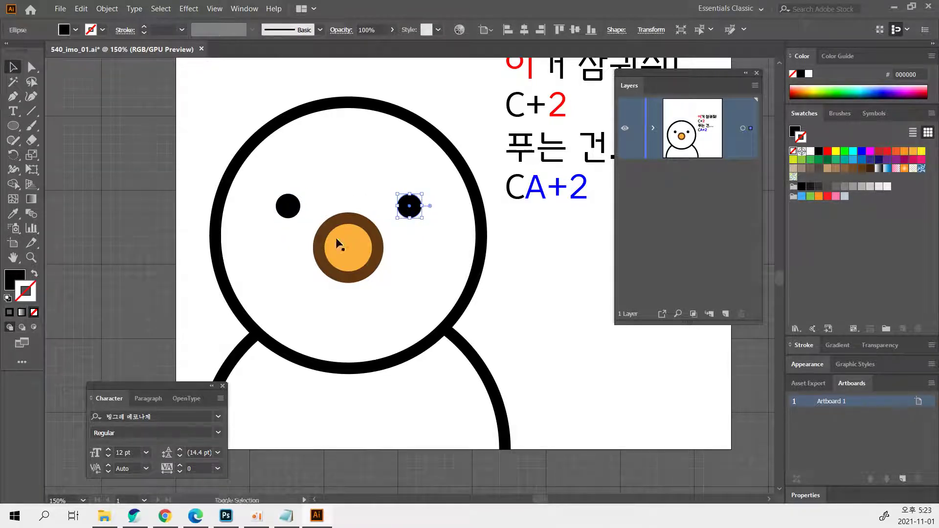
{"action": "left_click", "coordinate": [148, 283]}
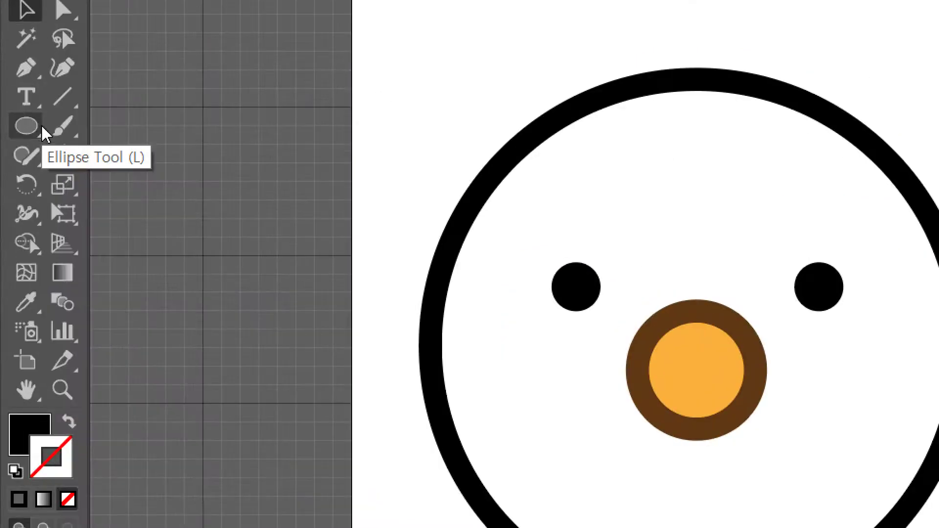
Draw a small upright ellipse with the Ellipse tool as a mouth, centred below the nose circle.
{"action": "left_click", "coordinate": [17, 127]}
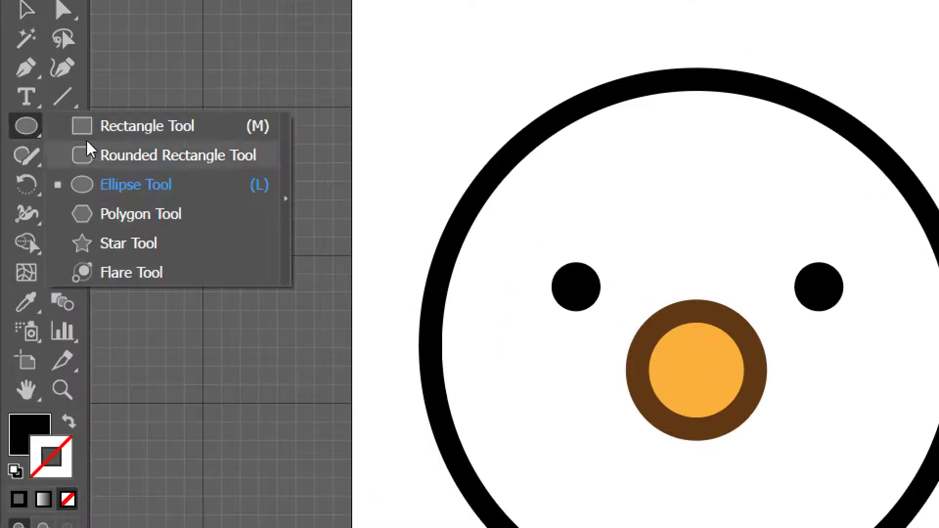
{"action": "left_click", "coordinate": [134, 186]}
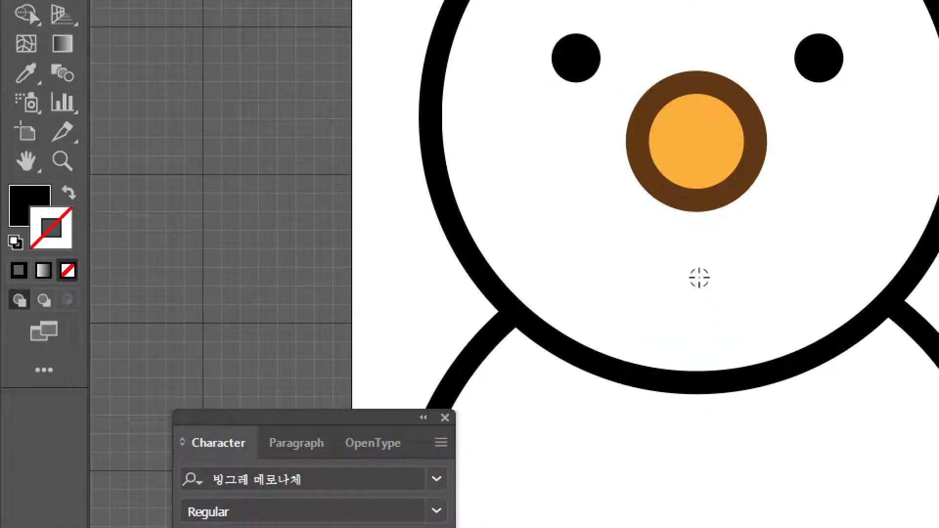
{"action": "left_click_drag", "start_coordinate": [700, 269], "coordinate": [685, 250]}
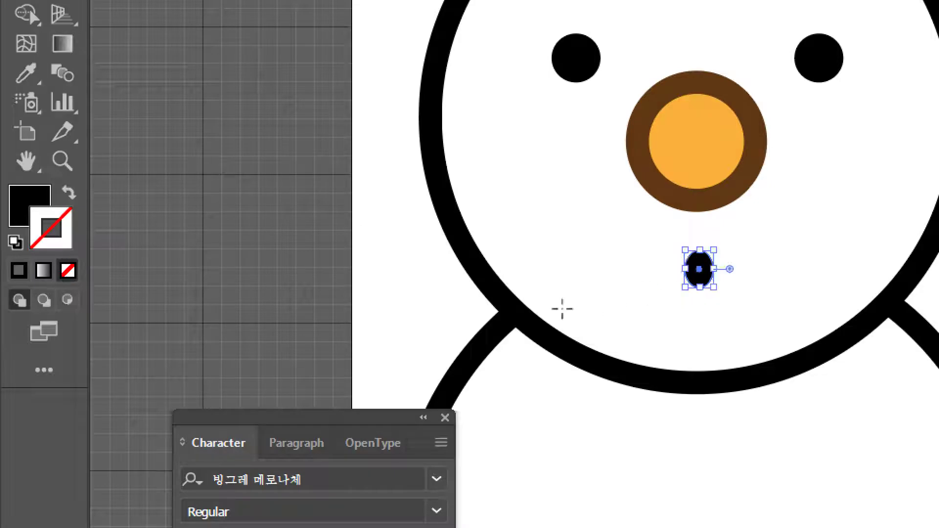
Give the mouth ellipse a black 3 pt stroke and a red fill, and deselect it.
{"action": "left_click", "coordinate": [15, 241]}
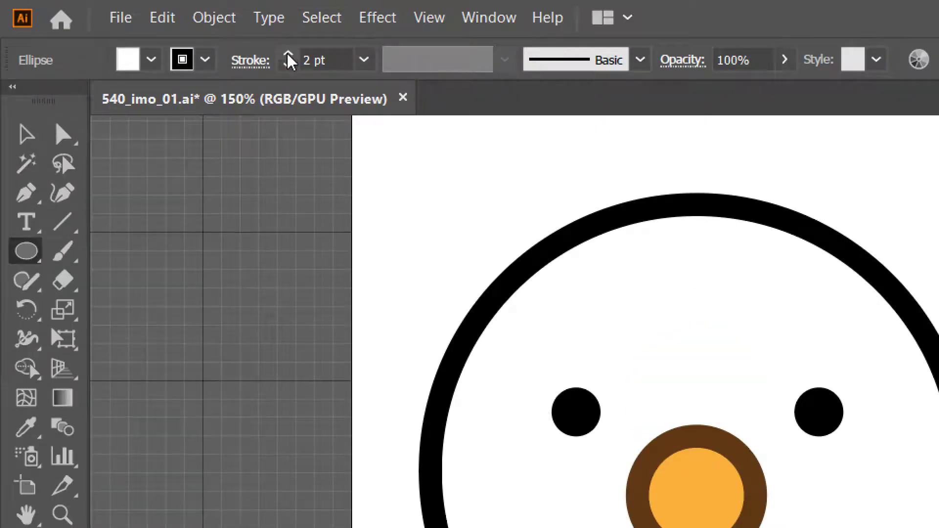
{"action": "left_click", "coordinate": [288, 55]}
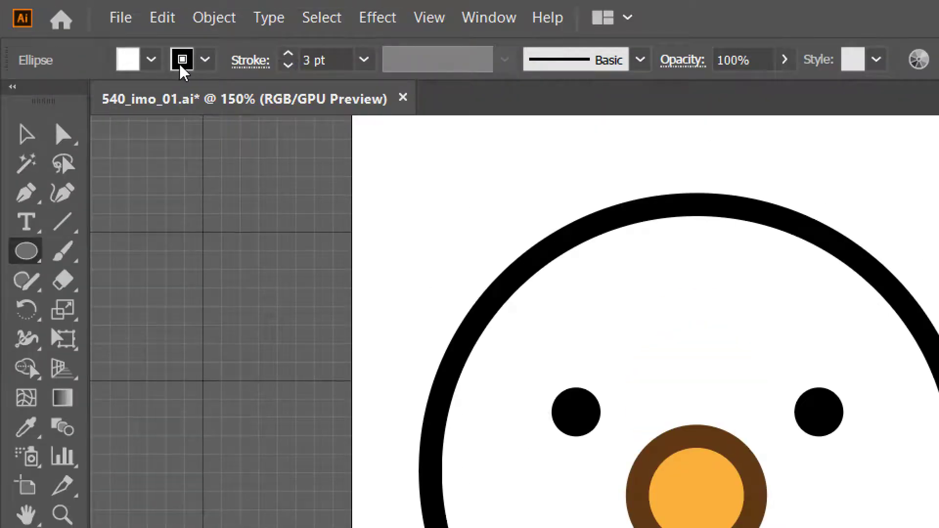
{"action": "left_click", "coordinate": [153, 62]}
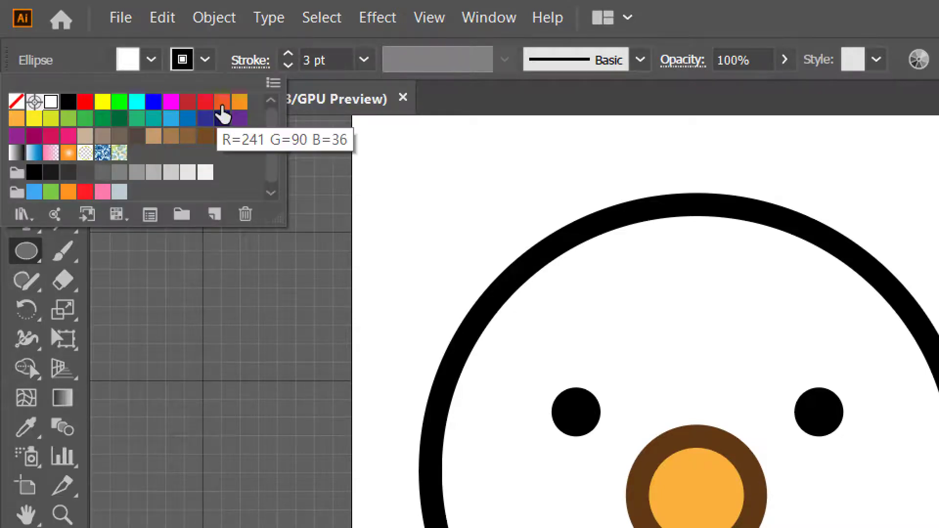
{"action": "left_click", "coordinate": [205, 103]}
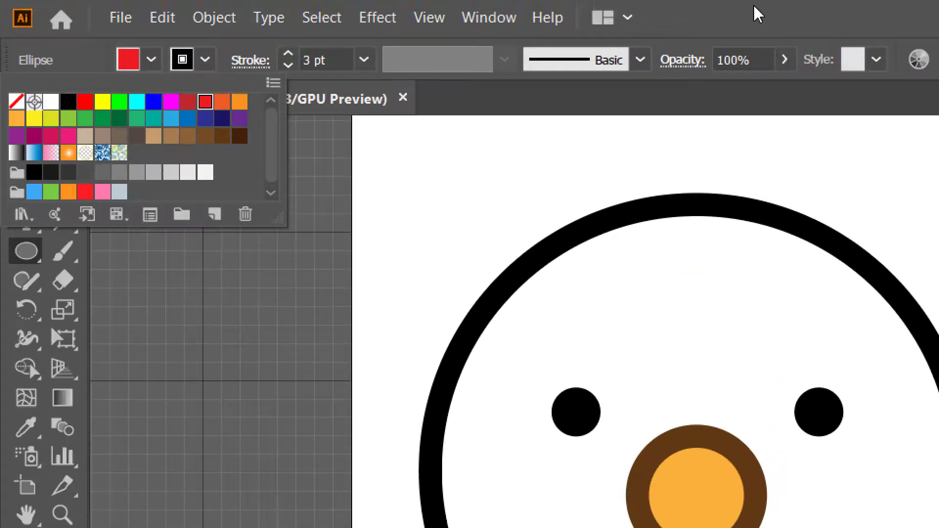
{"action": "left_click", "coordinate": [758, 15]}
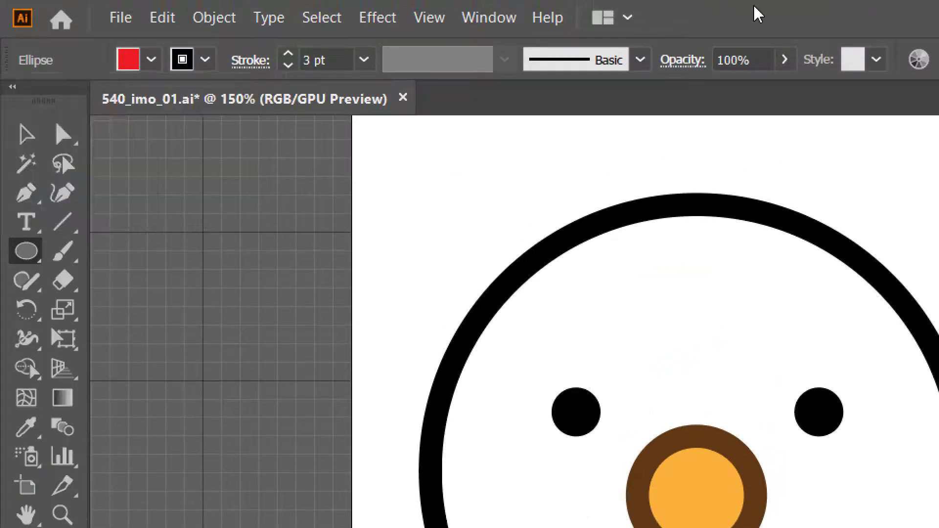
{"action": "left_click", "coordinate": [20, 133]}
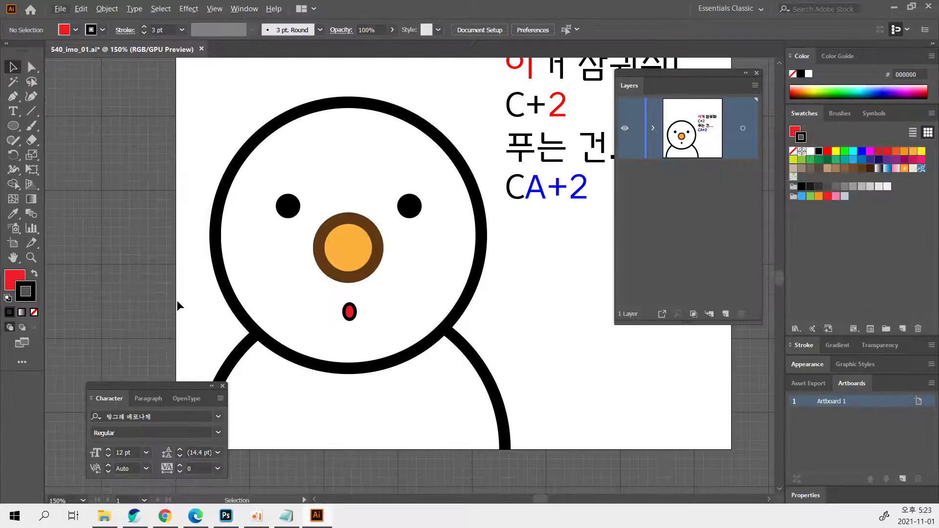
Enlarge the red mouth ellipse from its centre to about 1.4 times its size and deselect it.
{"action": "left_click", "coordinate": [349, 312]}
{"action": "left_click_drag", "start_coordinate": [359, 321], "coordinate": [361, 328]}
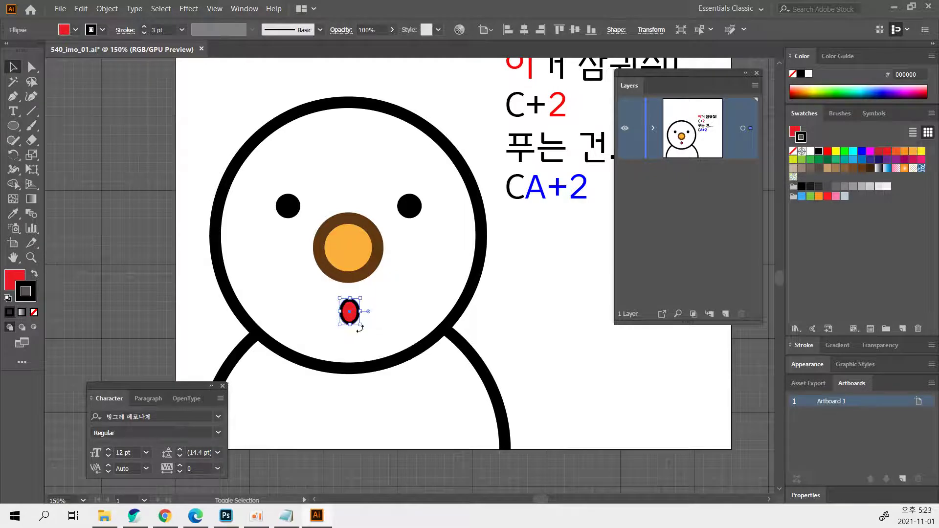
{"action": "left_click", "coordinate": [496, 326]}
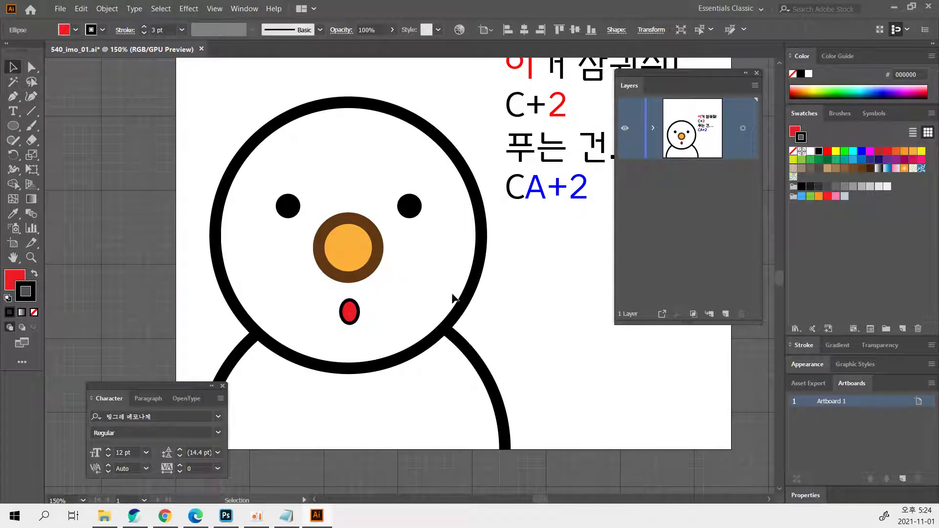
Move the orange nose circle slightly up towards the eyes and deselect the artwork.
{"action": "left_click_drag", "start_coordinate": [359, 246], "coordinate": [360, 240]}
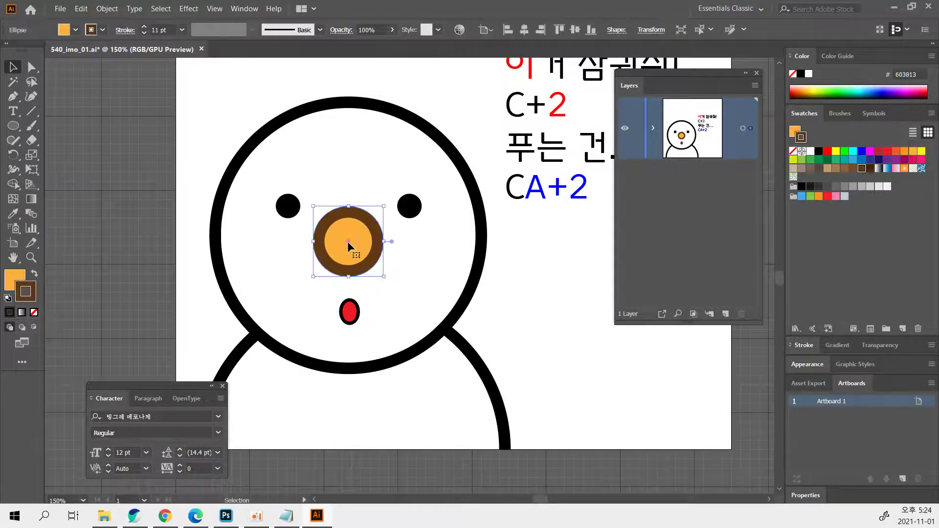
{"action": "left_click", "coordinate": [288, 208]}
{"action": "left_click", "coordinate": [391, 181]}
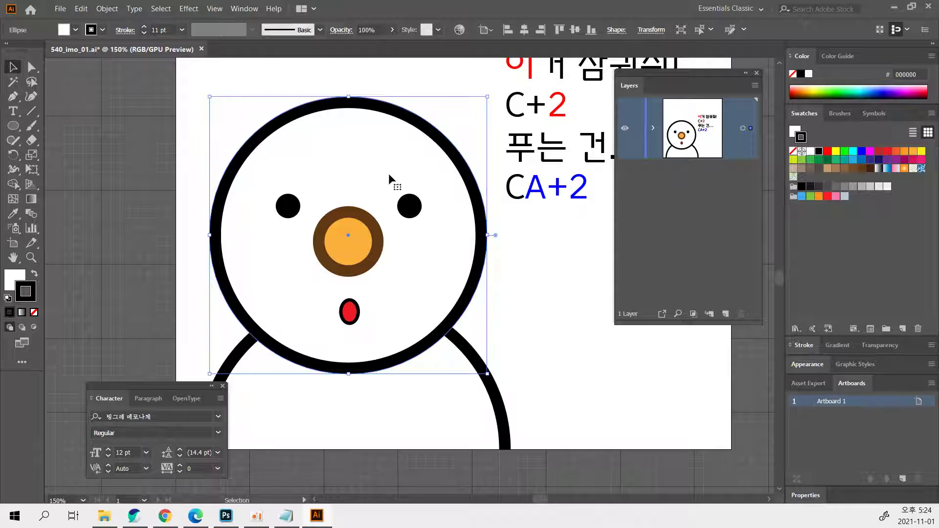
{"action": "left_click", "coordinate": [533, 283]}
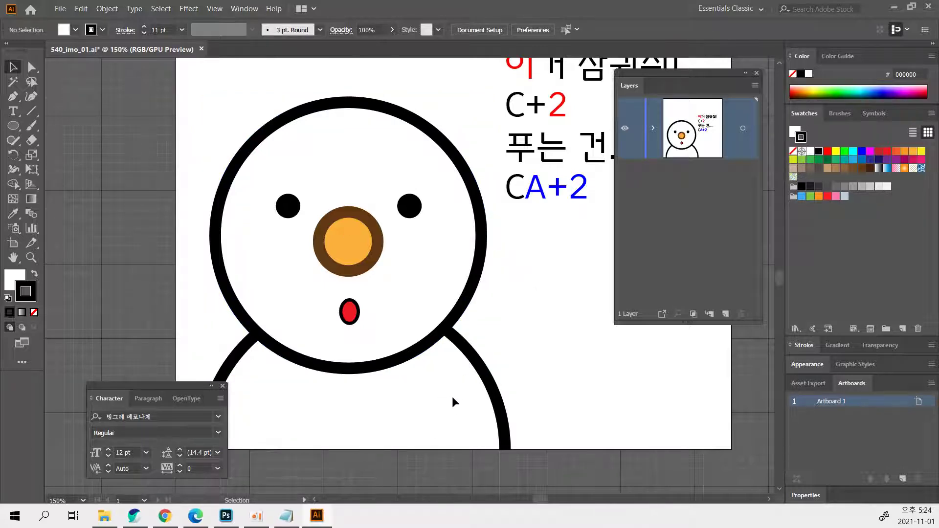
Select the head circle with the eyes, nose and mouth and shift them together slightly down over the body.
{"action": "left_click_drag", "start_coordinate": [172, 160], "coordinate": [430, 333]}
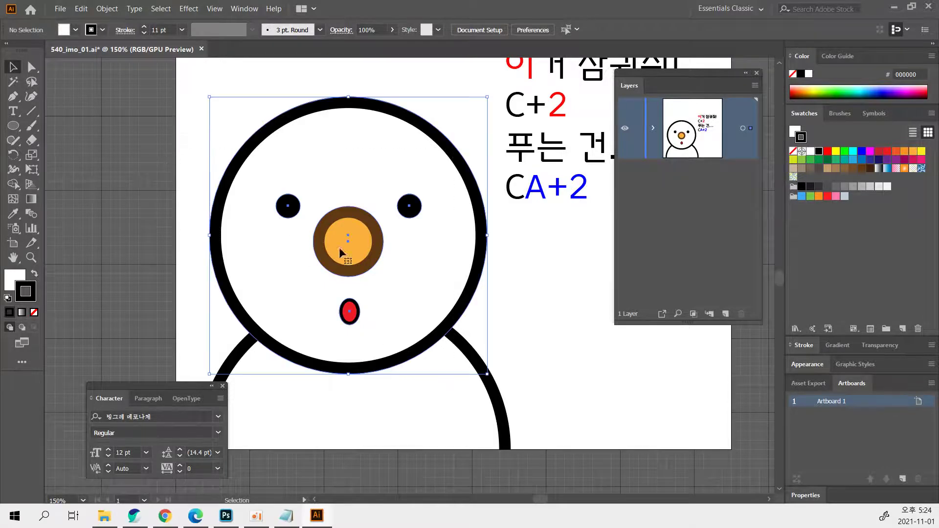
{"action": "left_click_drag", "start_coordinate": [331, 246], "coordinate": [352, 259]}
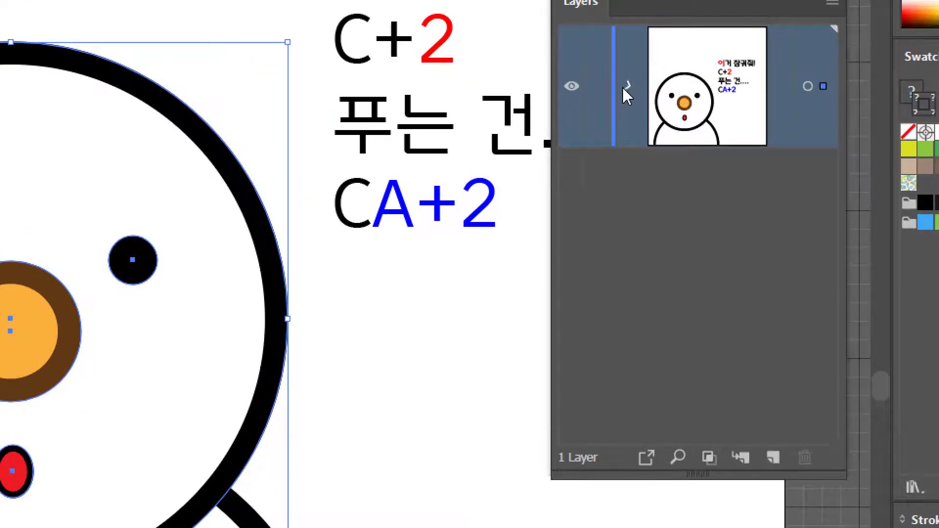
Expand Layer 1 to examine the separate objects it contains, and collapse it again.
{"action": "left_click", "coordinate": [625, 87]}
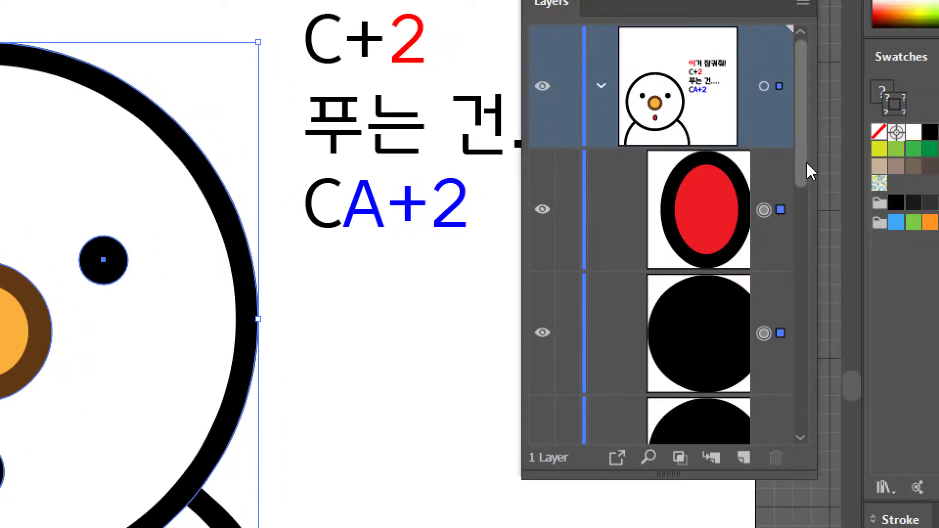
{"action": "left_click_drag", "start_coordinate": [835, 115], "coordinate": [818, 73]}
{"action": "left_click", "coordinate": [602, 86]}
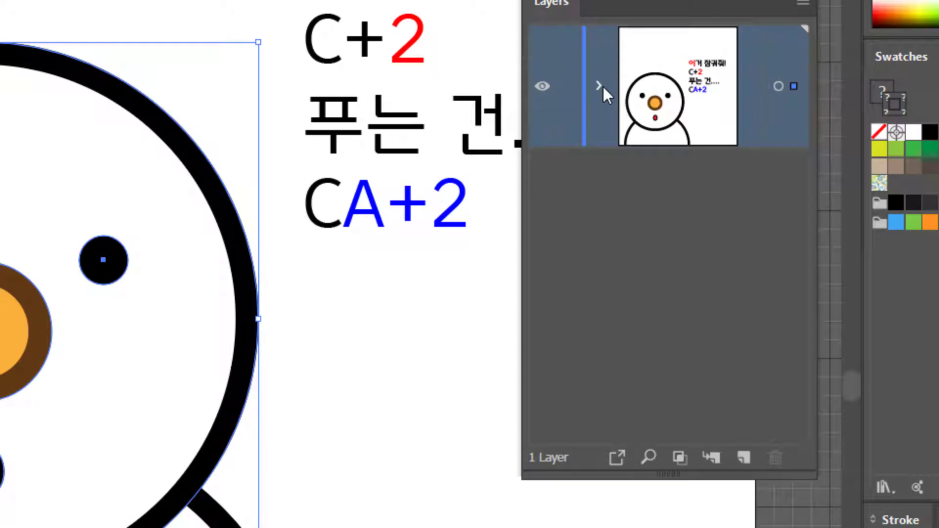
{"action": "left_click", "coordinate": [600, 88]}
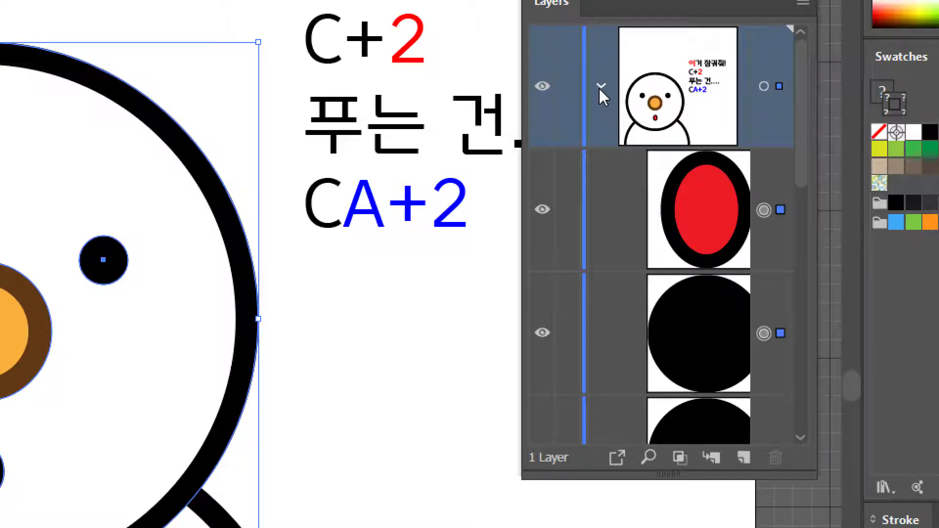
{"action": "left_click", "coordinate": [600, 88]}
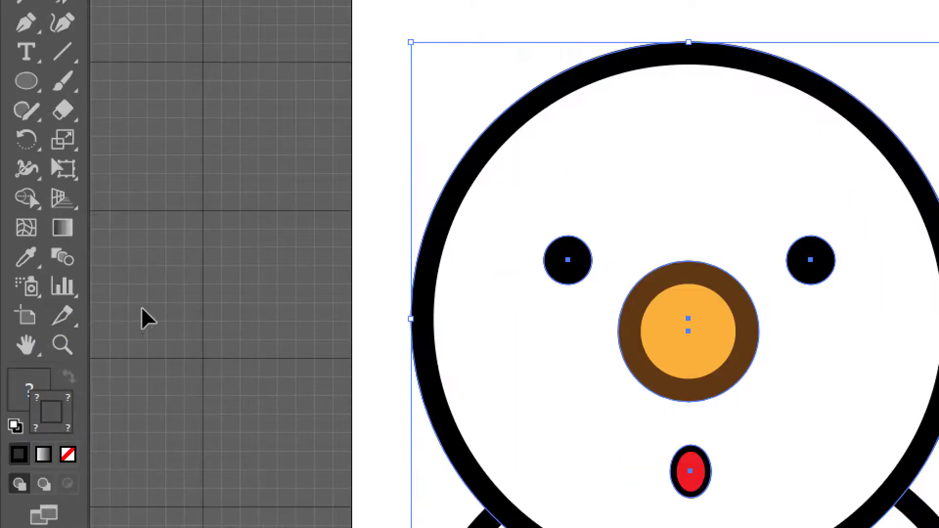
{"action": "left_click", "coordinate": [147, 319]}
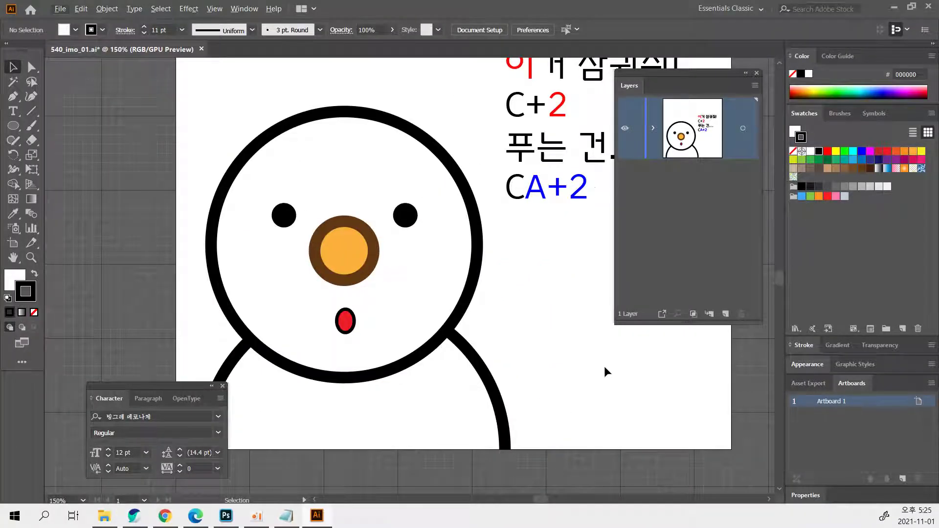
Move the text block up and cut its first two lines, "이거 잠궈줘!" and "C+2", removing the leftover blank line.
{"action": "key", "text": "F7"}
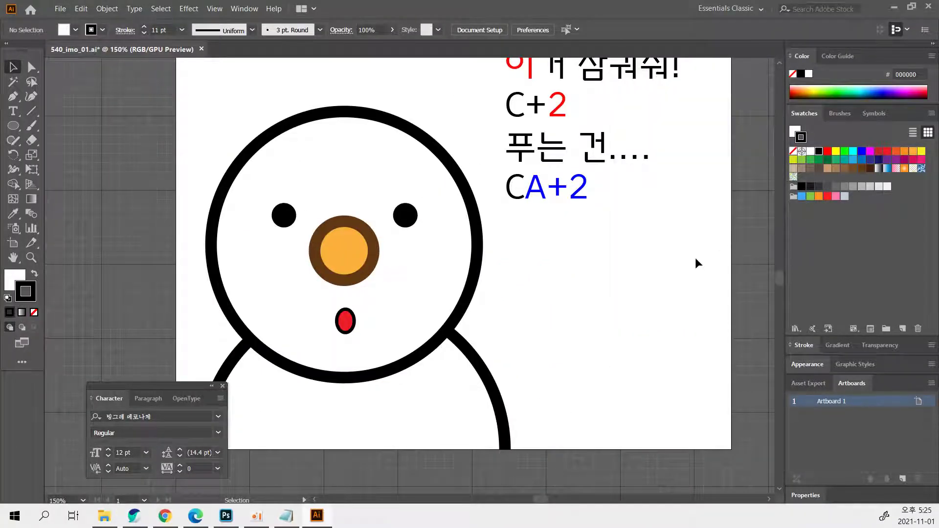
{"action": "key", "text": "ctrl+0"}
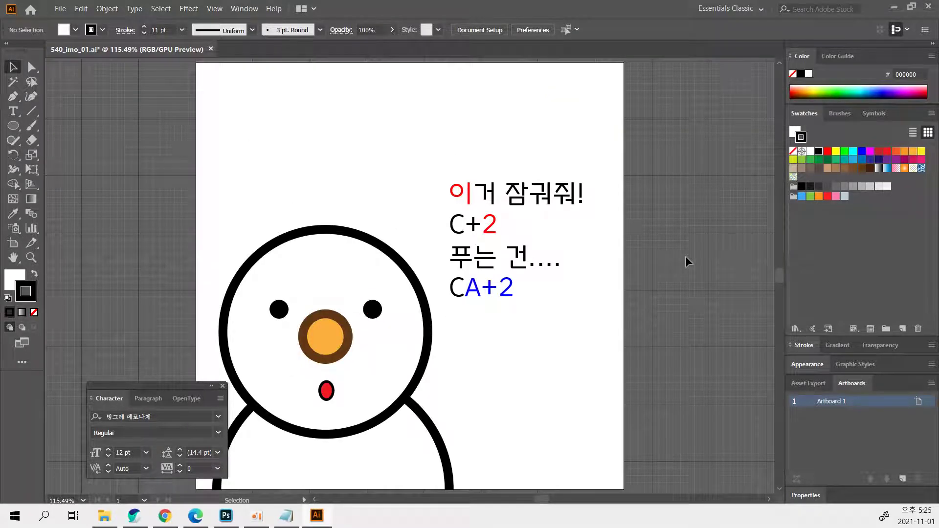
{"action": "left_click_drag", "start_coordinate": [548, 204], "coordinate": [528, 149]}
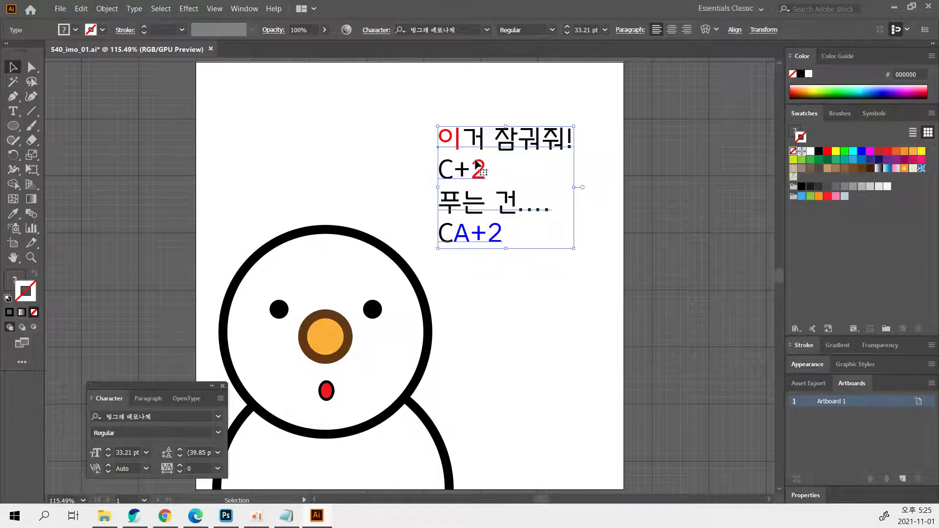
{"action": "key", "text": "t"}
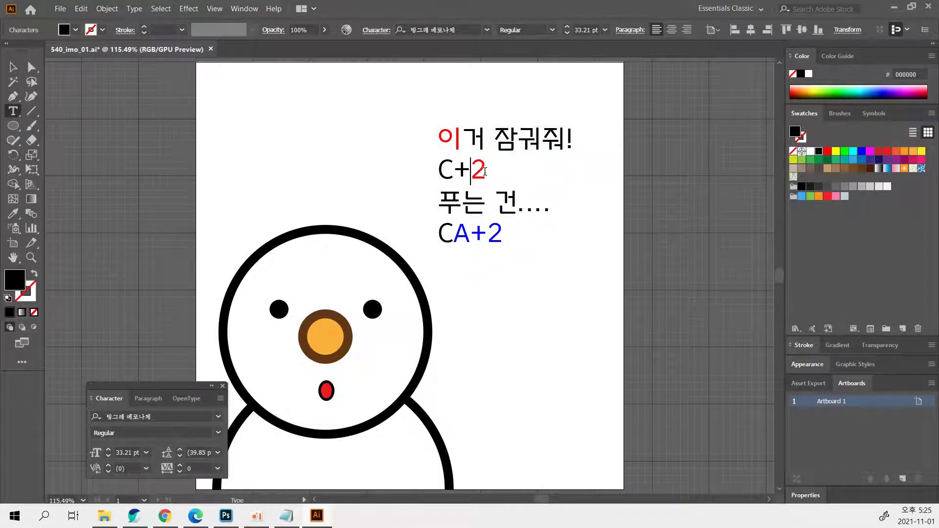
{"action": "left_click_drag", "start_coordinate": [487, 172], "coordinate": [388, 118]}
{"action": "key", "text": "ctrl+c"}
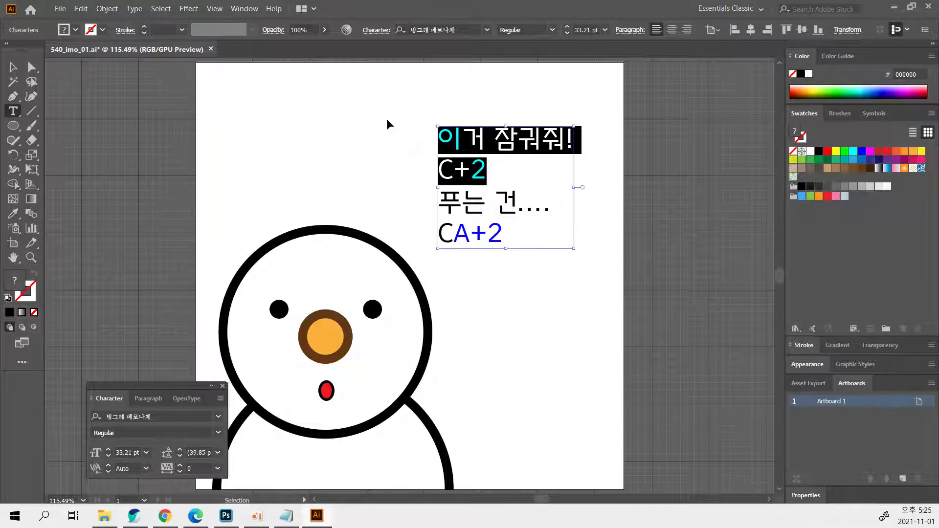
{"action": "key", "text": "BackSpace"}
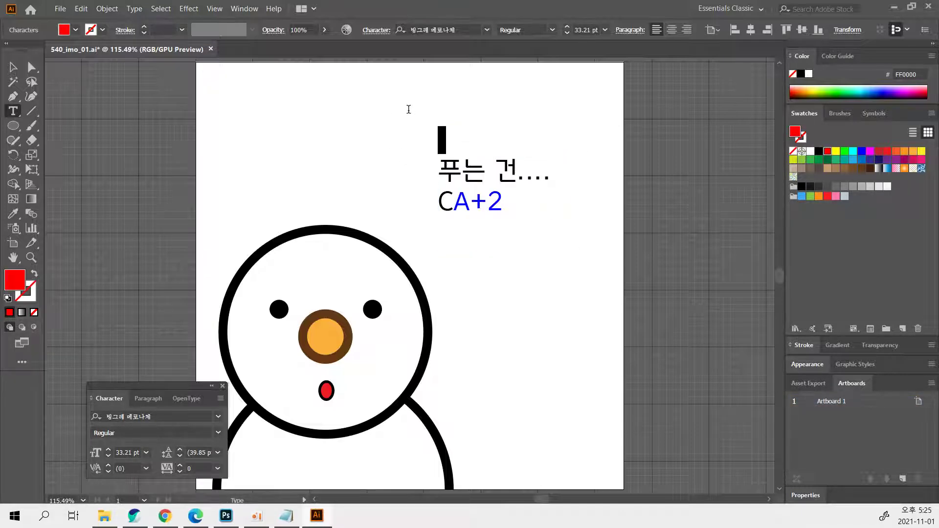
{"action": "key", "text": "Delete"}
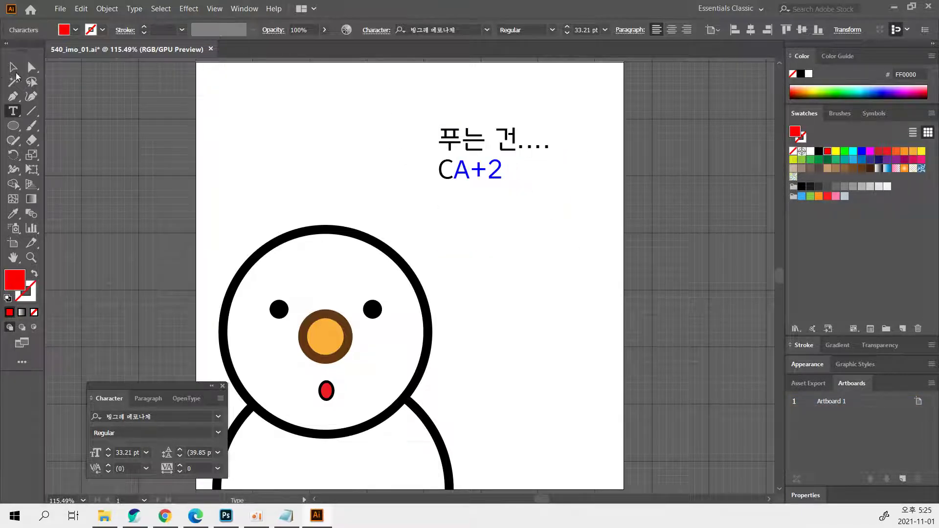
Move the "푸는 건...." text down and paste the two cut lines as a separate text object above it.
{"action": "key", "text": "Escape"}
{"action": "left_click_drag", "start_coordinate": [455, 142], "coordinate": [408, 134]}
{"action": "key", "text": "t"}
{"action": "left_click", "coordinate": [408, 134]}
{"action": "key", "text": "ctrl+a"}
{"action": "key", "text": "ctrl+v"}
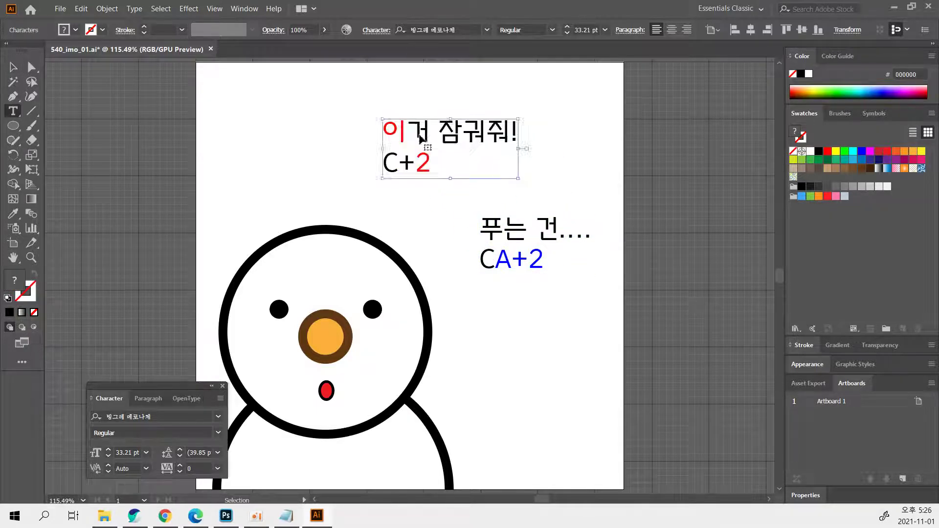
Enlarge the "이거 잠궈줘! C+2" text to about 1.7 times its size above the head and lower the "푸는 건...." text beside the face.
{"action": "left_click", "coordinate": [14, 67]}
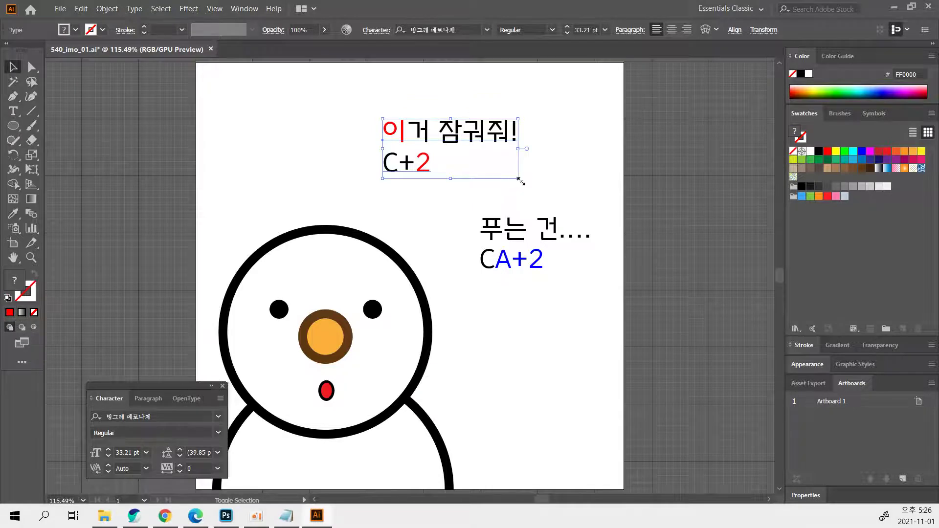
{"action": "left_click_drag", "start_coordinate": [521, 181], "coordinate": [575, 203]}
{"action": "left_click_drag", "start_coordinate": [492, 157], "coordinate": [506, 163]}
{"action": "left_click_drag", "start_coordinate": [577, 127], "coordinate": [587, 118]}
{"action": "left_click_drag", "start_coordinate": [615, 218], "coordinate": [600, 206]}
{"action": "left_click_drag", "start_coordinate": [529, 244], "coordinate": [508, 308]}
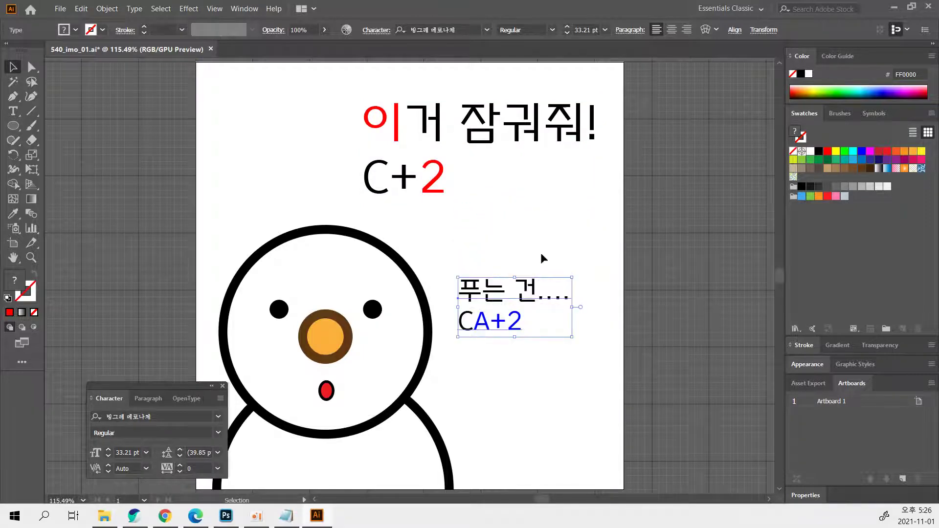
Nudge the large "이거 잠궈줘! C+2" text slightly left and down above the head, and deselect it.
{"action": "left_click", "coordinate": [667, 218]}
{"action": "left_click_drag", "start_coordinate": [498, 147], "coordinate": [491, 157]}
{"action": "left_click", "coordinate": [598, 283]}
{"action": "left_click_drag", "start_coordinate": [598, 284], "coordinate": [629, 262]}
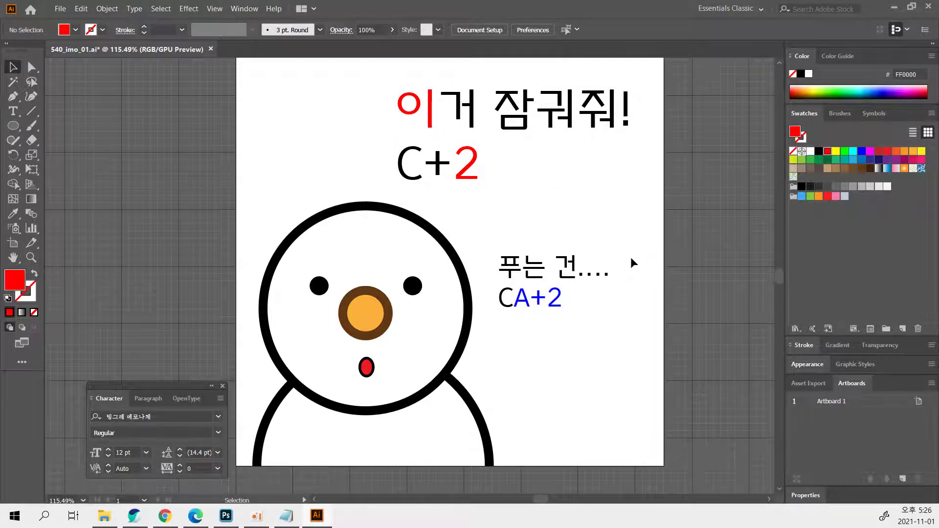
{"action": "left_click", "coordinate": [462, 177]}
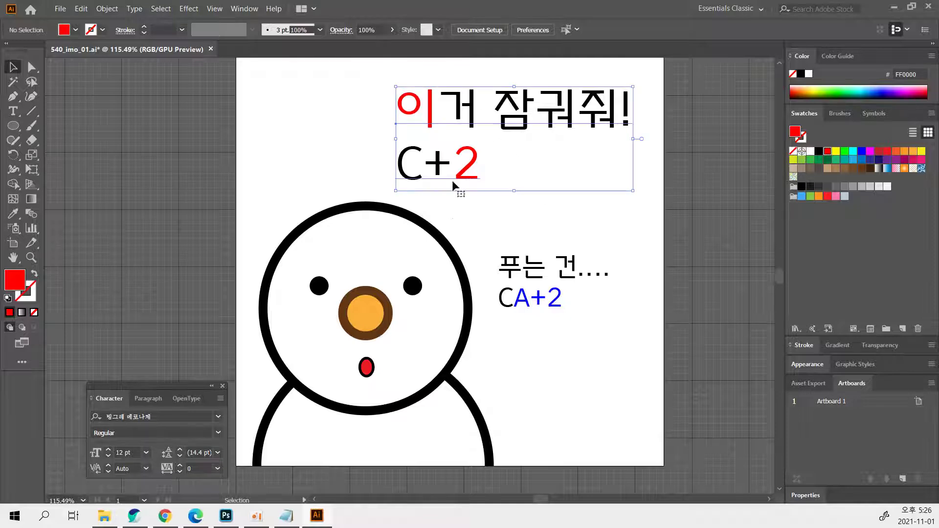
{"action": "left_click", "coordinate": [703, 206]}
Show the layers, try copying Layer 1 with the Duplicate command, and undo the copy.
{"action": "key", "text": "F7"}
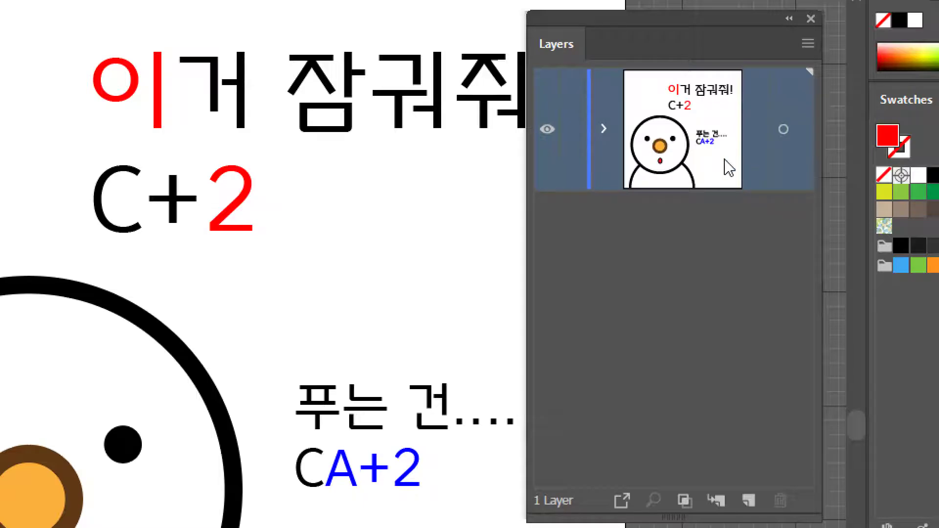
{"action": "left_click", "coordinate": [808, 43]}
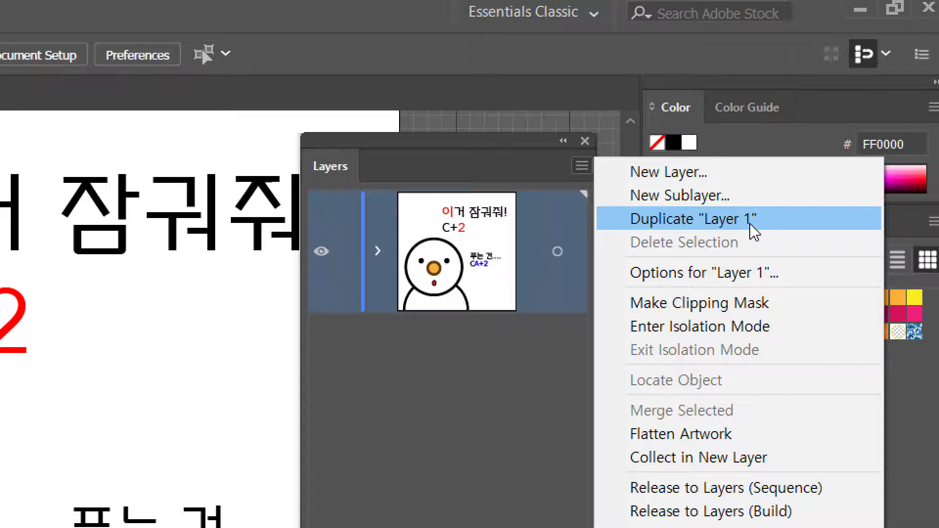
{"action": "left_click", "coordinate": [754, 233]}
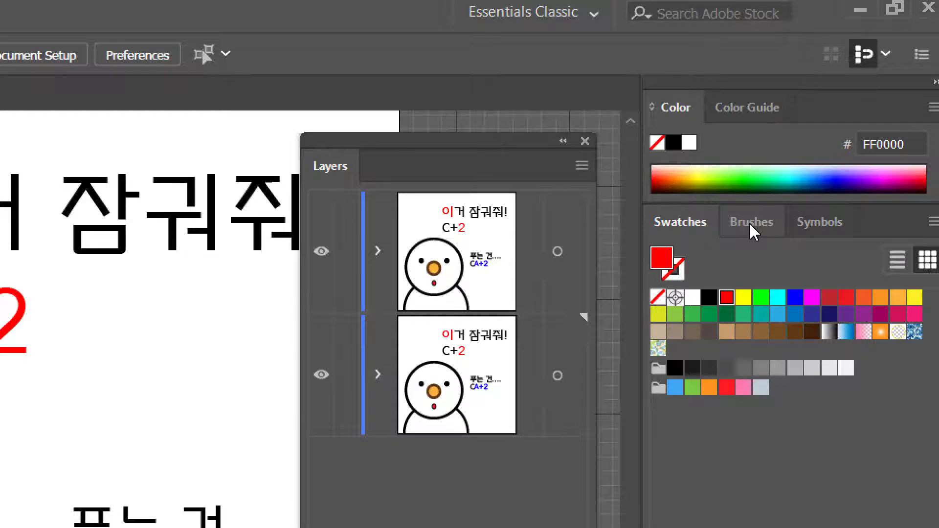
{"action": "key", "text": "ctrl+z"}
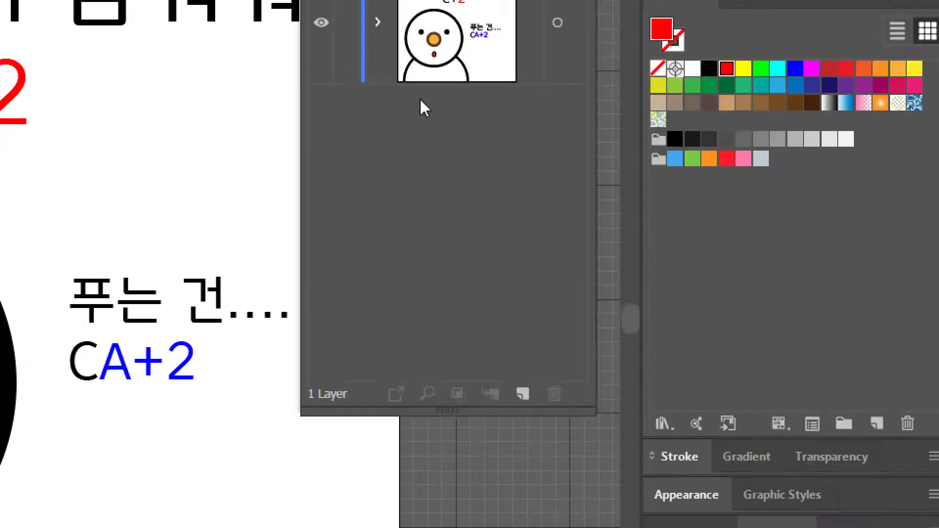
Try making two copies of Layer 1 directly in the layer list, and undo both.
{"action": "left_click", "coordinate": [445, 272]}
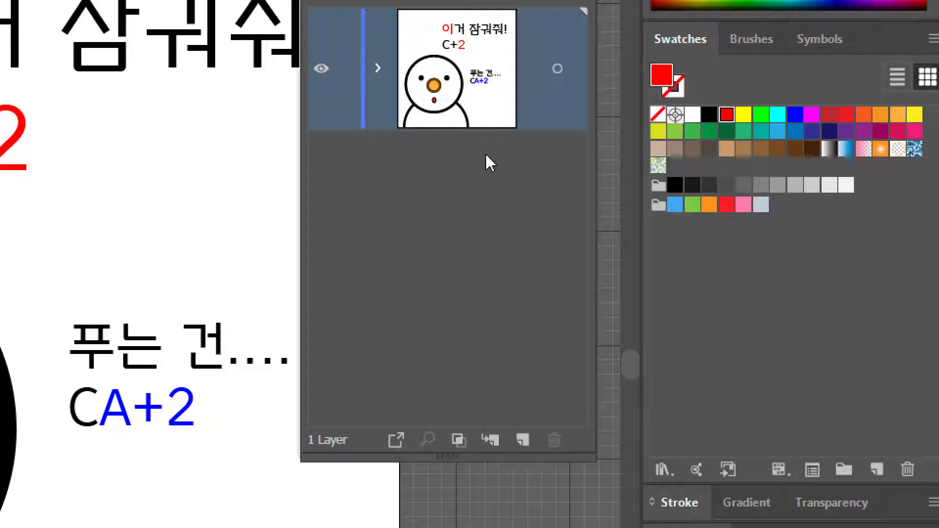
{"action": "left_click_drag", "start_coordinate": [472, 76], "coordinate": [523, 432]}
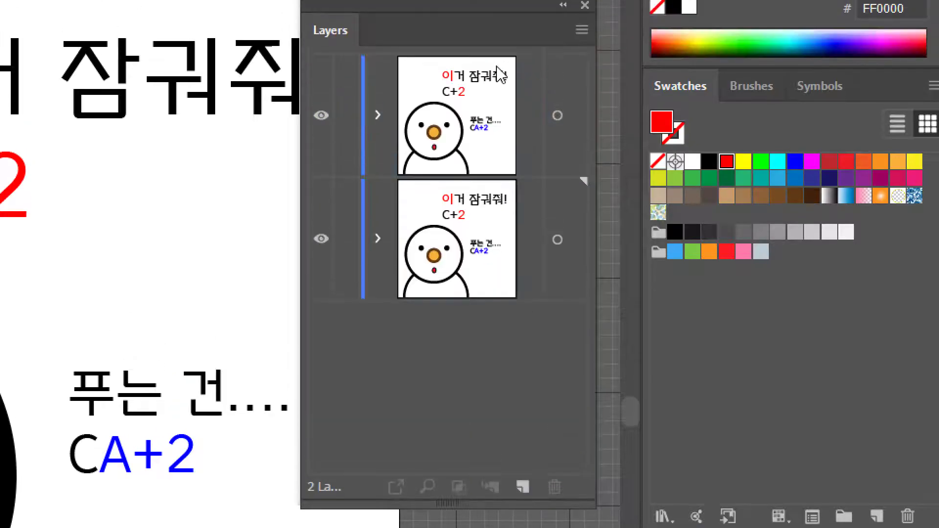
{"action": "left_click_drag", "start_coordinate": [482, 102], "coordinate": [524, 353]}
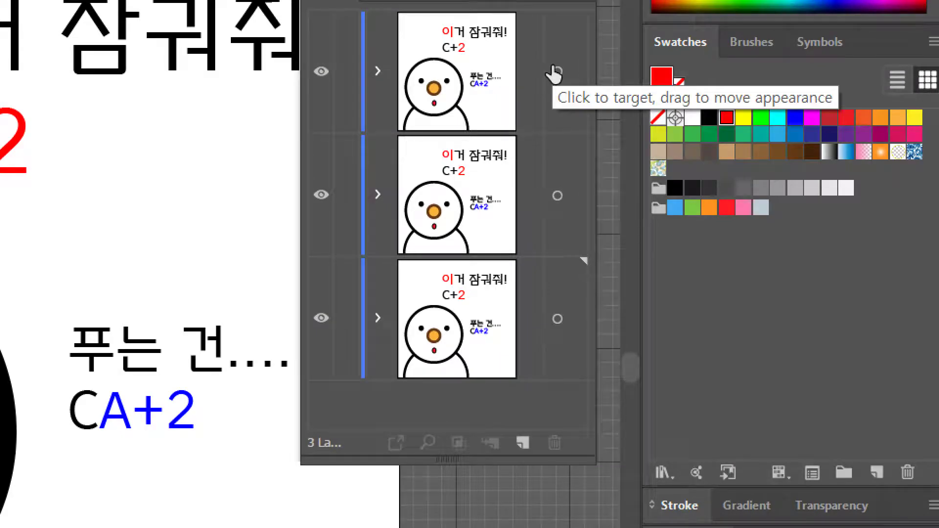
{"action": "key", "text": "ctrl+z"}
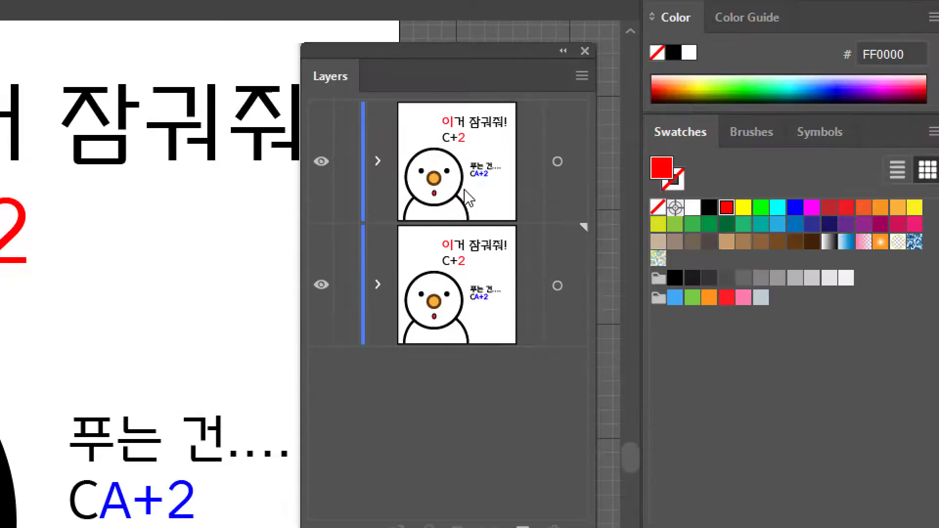
{"action": "key", "text": "ctrl+z"}
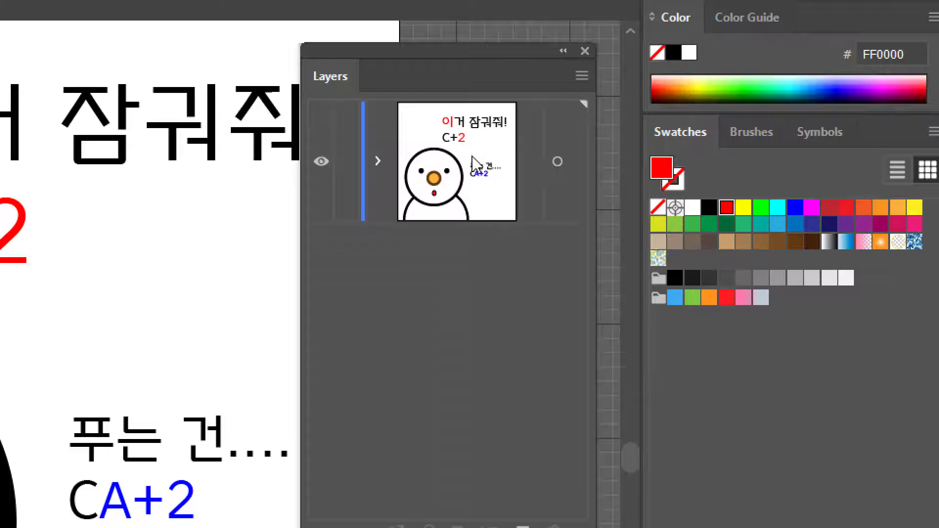
Duplicate the selected Layer 1 once more with the Duplicate command and undo the duplication.
{"action": "left_click", "coordinate": [581, 76]}
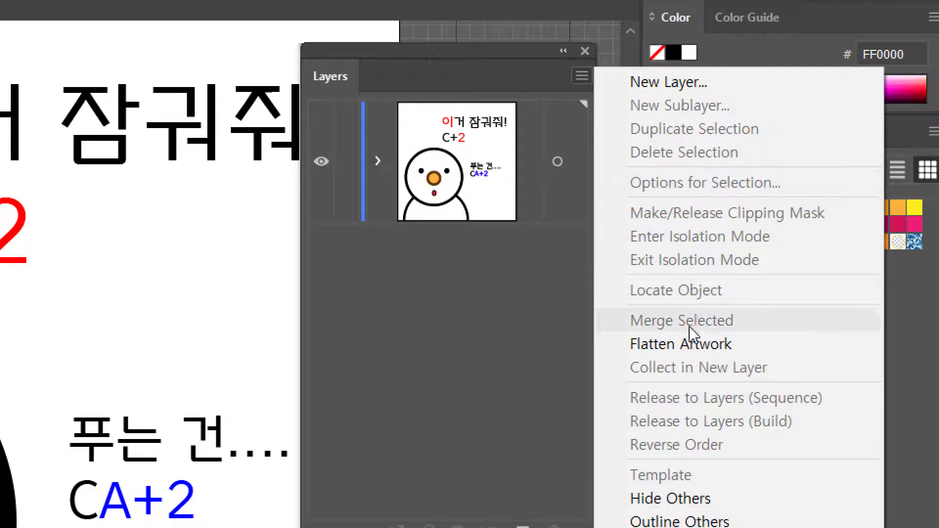
{"action": "left_click", "coordinate": [480, 219]}
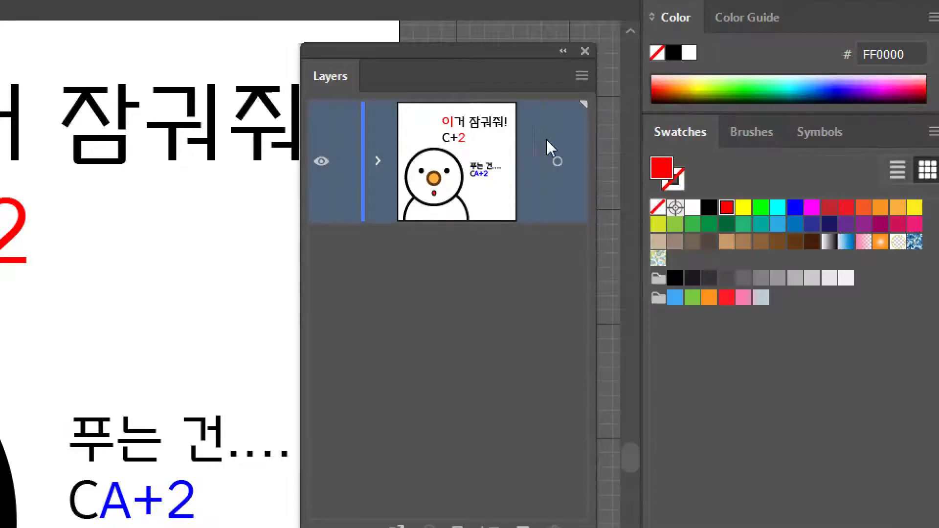
{"action": "left_click", "coordinate": [582, 76]}
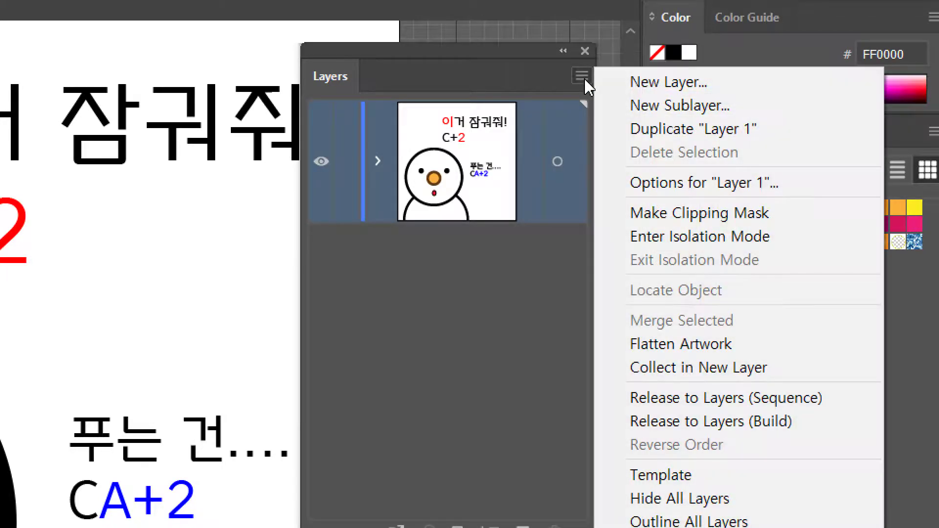
{"action": "left_click", "coordinate": [678, 138]}
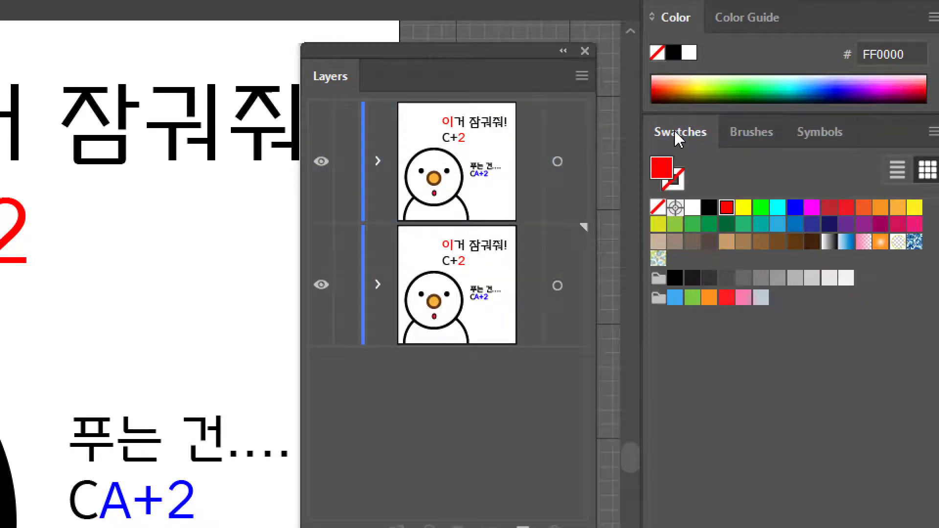
{"action": "key", "text": "ctrl+z"}
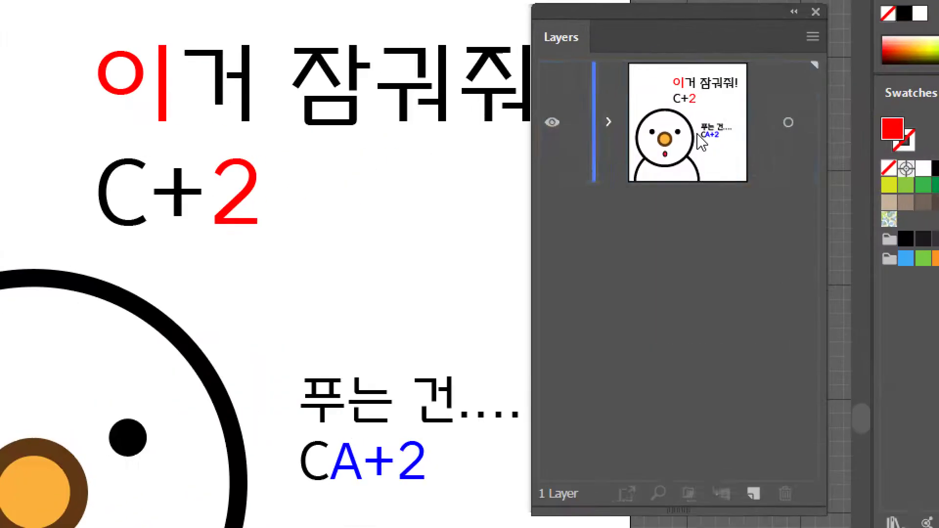
Make one copy of Layer 1 above the original and select the original lower layer.
{"action": "left_click_drag", "start_coordinate": [698, 138], "coordinate": [725, 311]}
{"action": "left_click_drag", "start_coordinate": [755, 463], "coordinate": [754, 465]}
{"action": "left_click", "coordinate": [691, 87]}
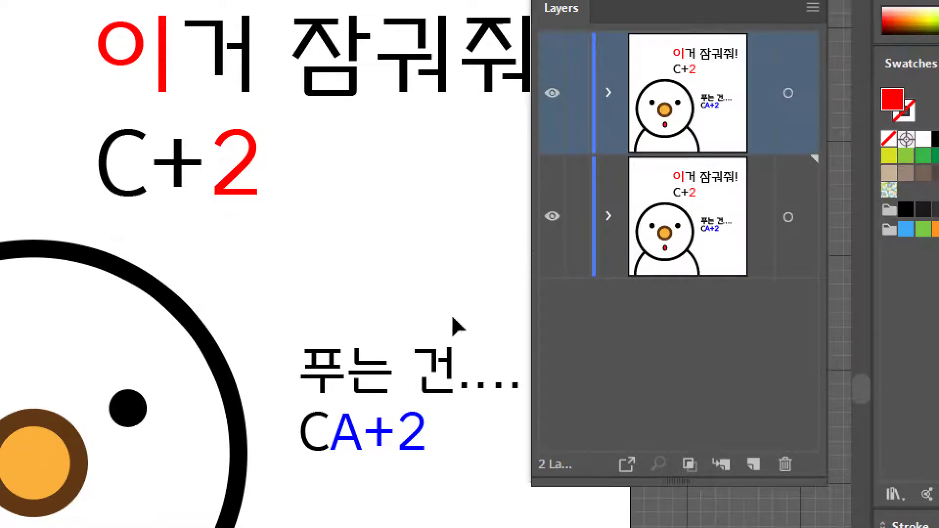
{"action": "left_click", "coordinate": [709, 241]}
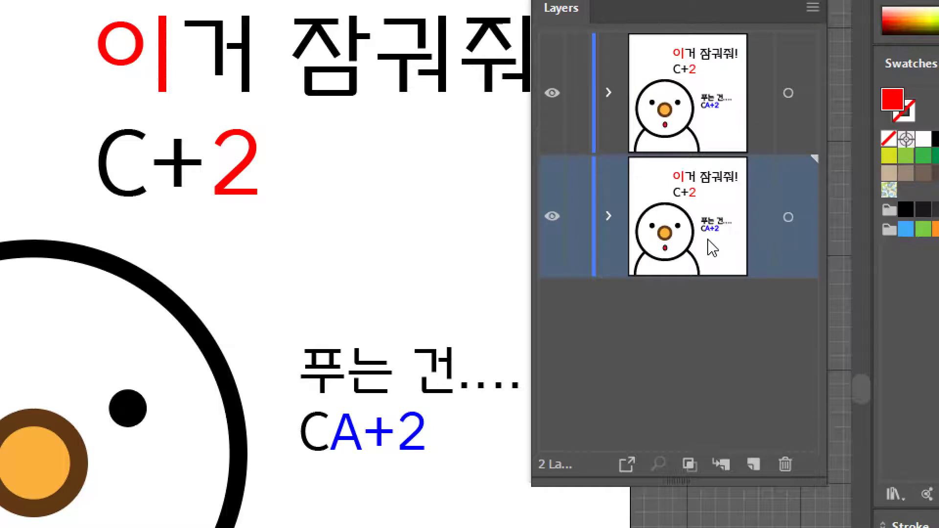
{"action": "left_click", "coordinate": [715, 126]}
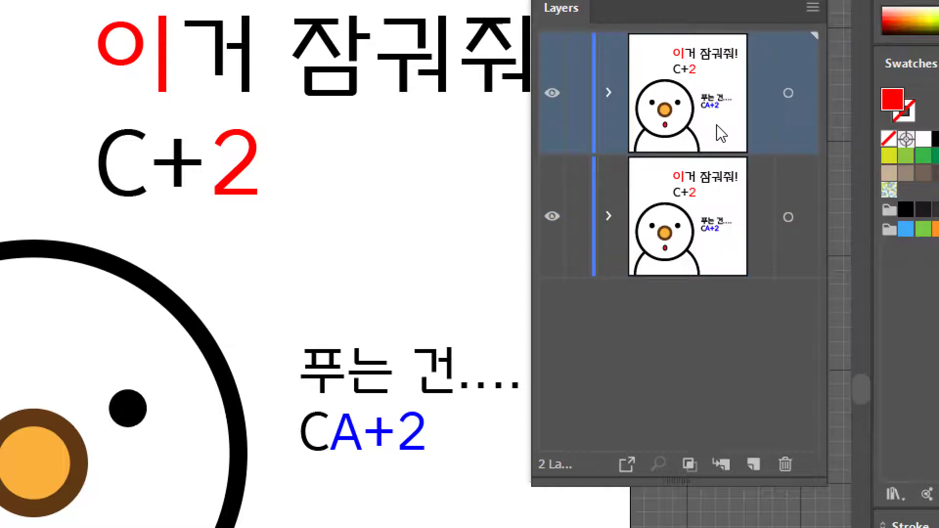
{"action": "left_click", "coordinate": [708, 223]}
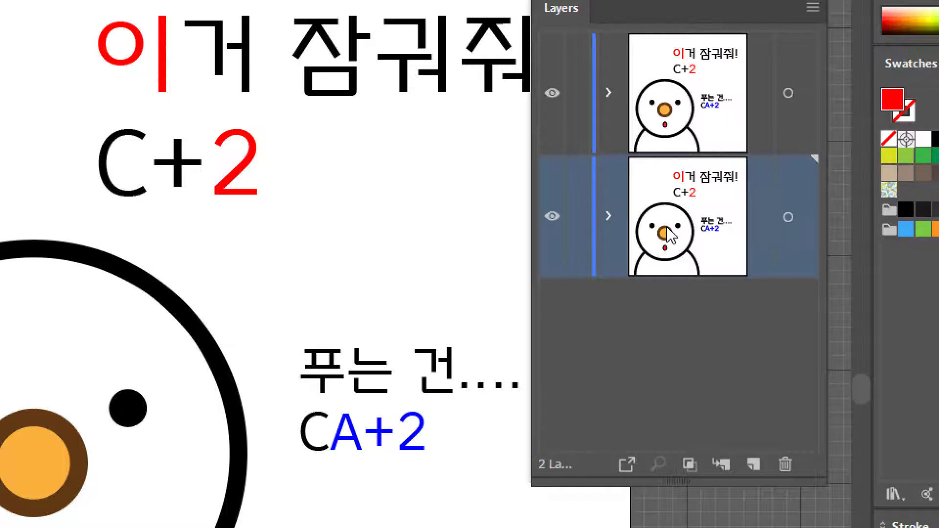
{"action": "left_click", "coordinate": [415, 384]}
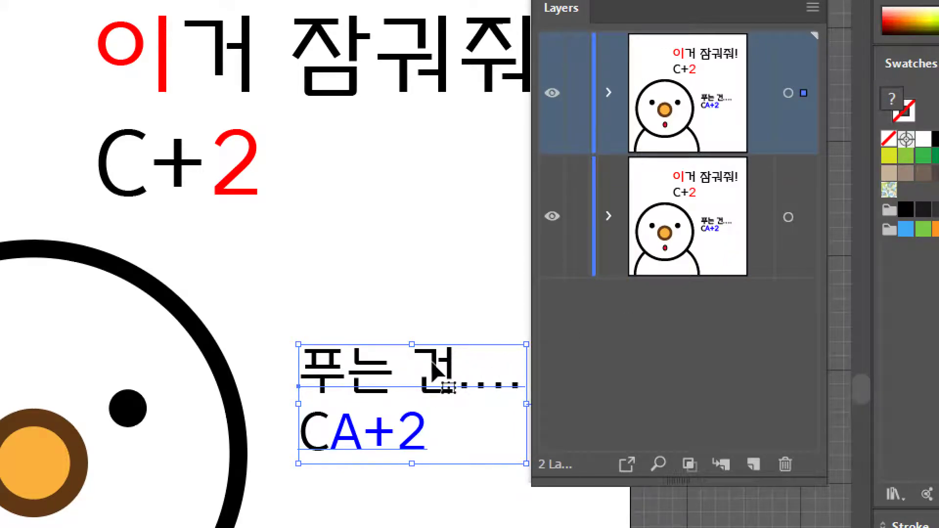
{"action": "key", "text": "Delete"}
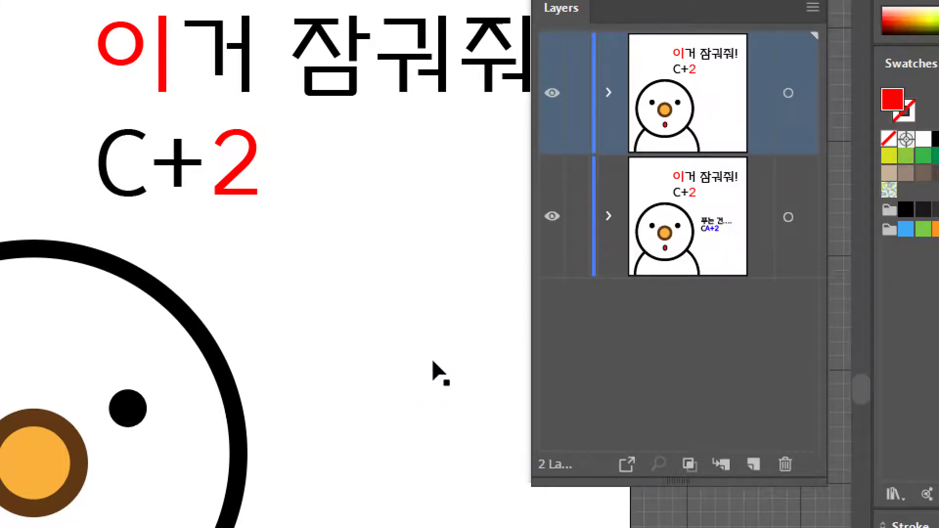
{"action": "key", "text": "ctrl+z"}
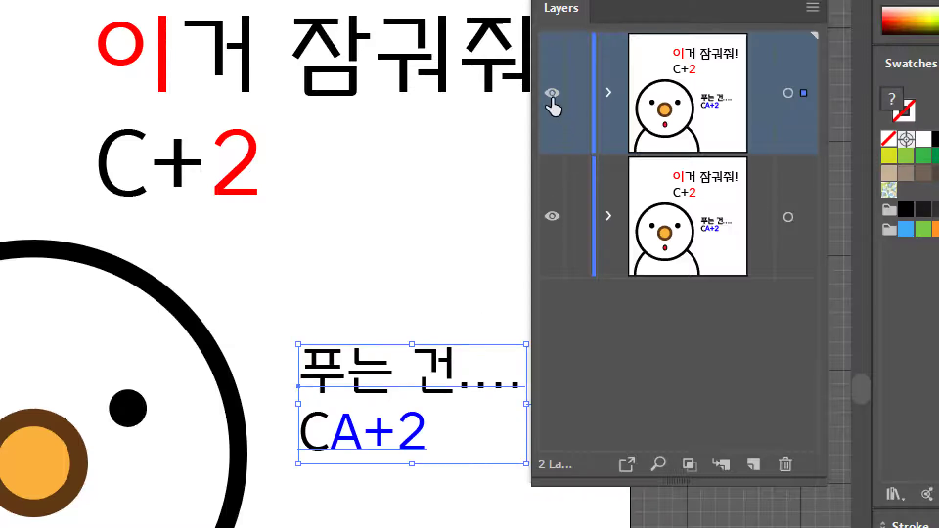
Hide the upper layer and delete the "푸는 건.... CA+2" text from the lower layer.
{"action": "left_click", "coordinate": [552, 95]}
{"action": "left_click", "coordinate": [714, 228]}
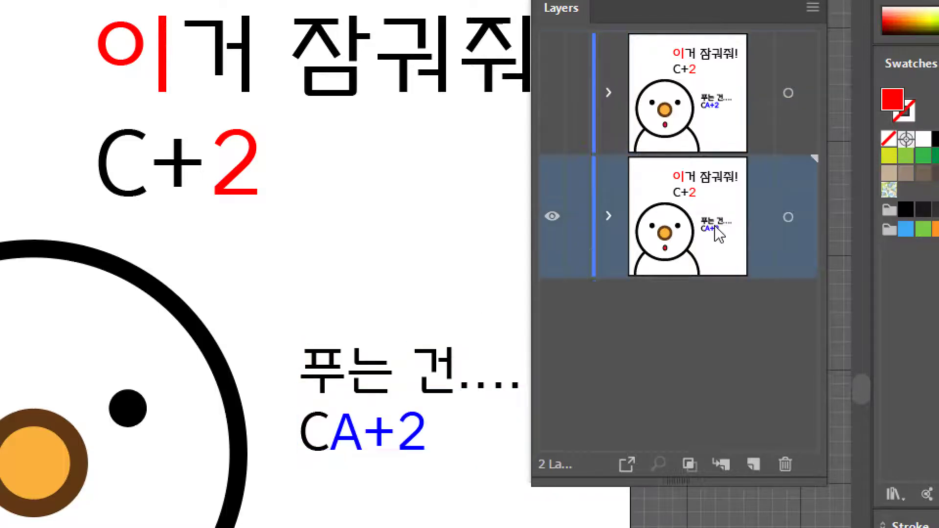
{"action": "left_click", "coordinate": [416, 372]}
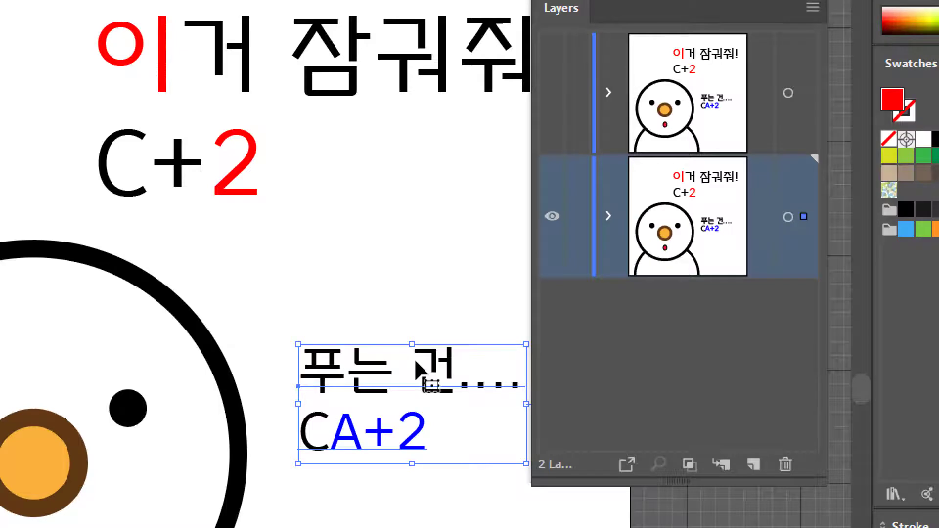
{"action": "key", "text": "Delete"}
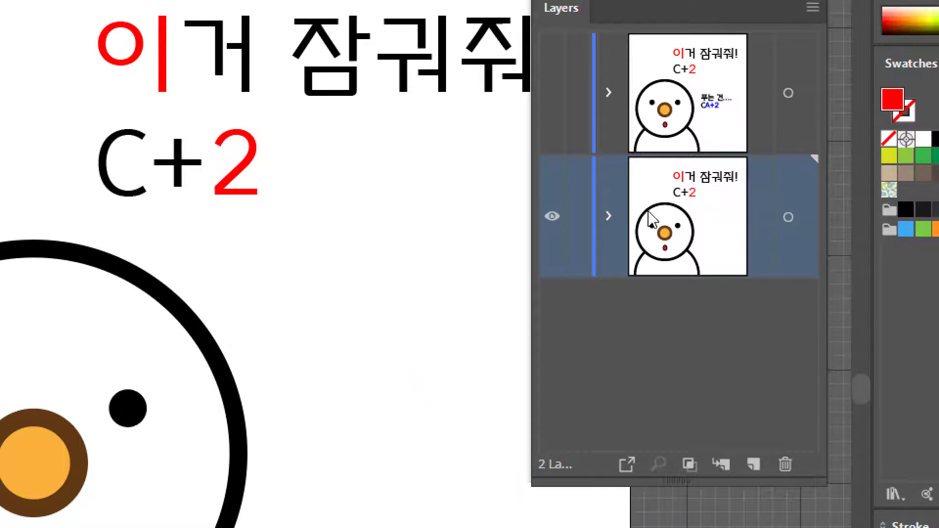
Show the upper layer again and delete its "이거 잠궈줘! C+2" text.
{"action": "left_click", "coordinate": [553, 94]}
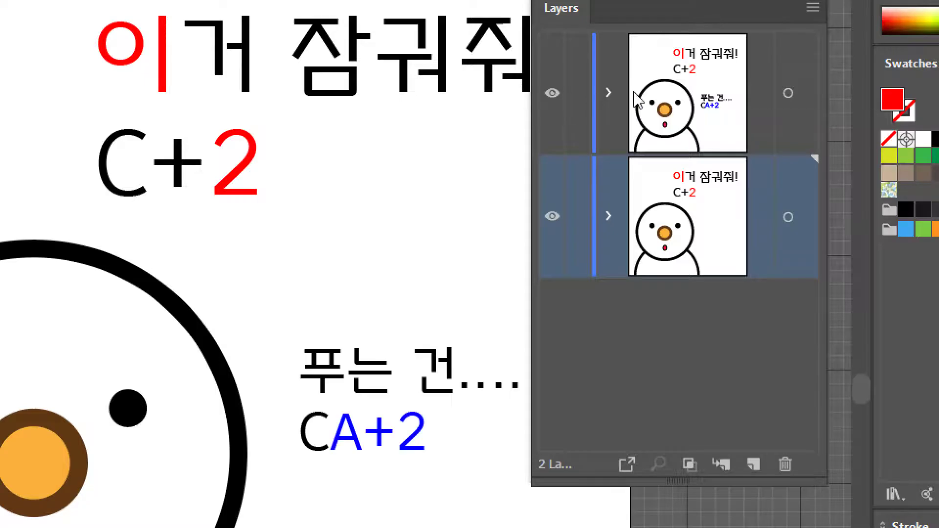
{"action": "left_click", "coordinate": [695, 103]}
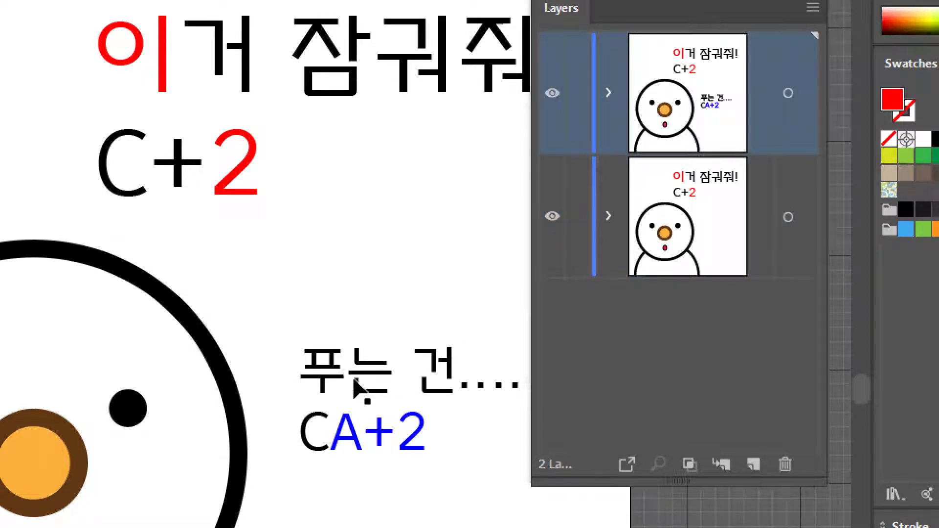
{"action": "left_click", "coordinate": [354, 382]}
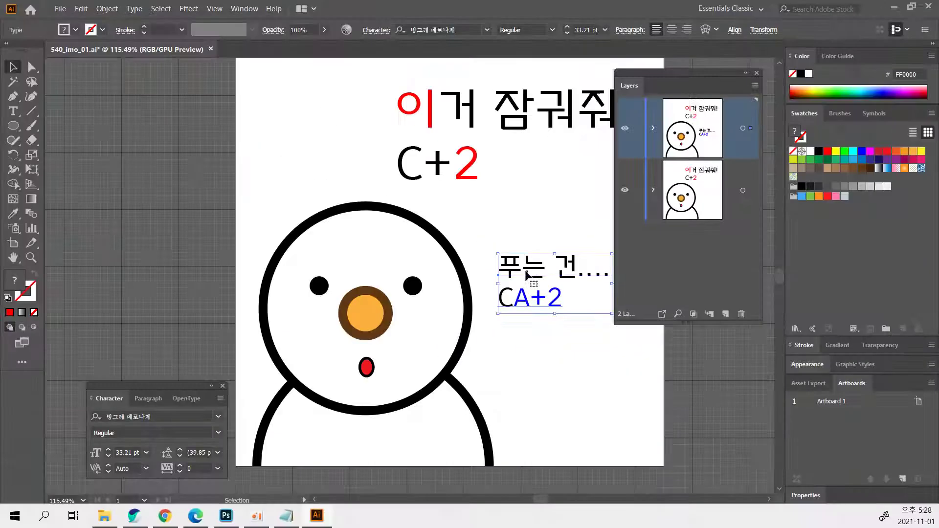
{"action": "left_click", "coordinate": [498, 114]}
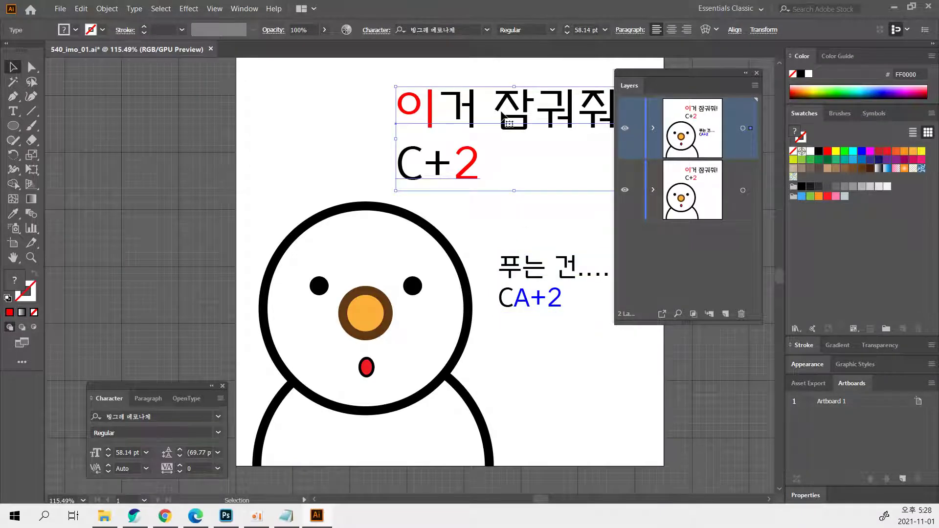
{"action": "key", "text": "Delete"}
Move the "푸는 건.... CA+2" text above the character's head and enlarge it to about 58 pt.
{"action": "left_click_drag", "start_coordinate": [520, 264], "coordinate": [452, 130]}
{"action": "left_click_drag", "start_coordinate": [545, 179], "coordinate": [587, 201]}
{"action": "left_click_drag", "start_coordinate": [471, 139], "coordinate": [508, 140]}
{"action": "left_click_drag", "start_coordinate": [499, 185], "coordinate": [455, 163]}
Toggle the upper layer's visibility repeatedly to compare the two text frames in the same place.
{"action": "left_click", "coordinate": [709, 198]}
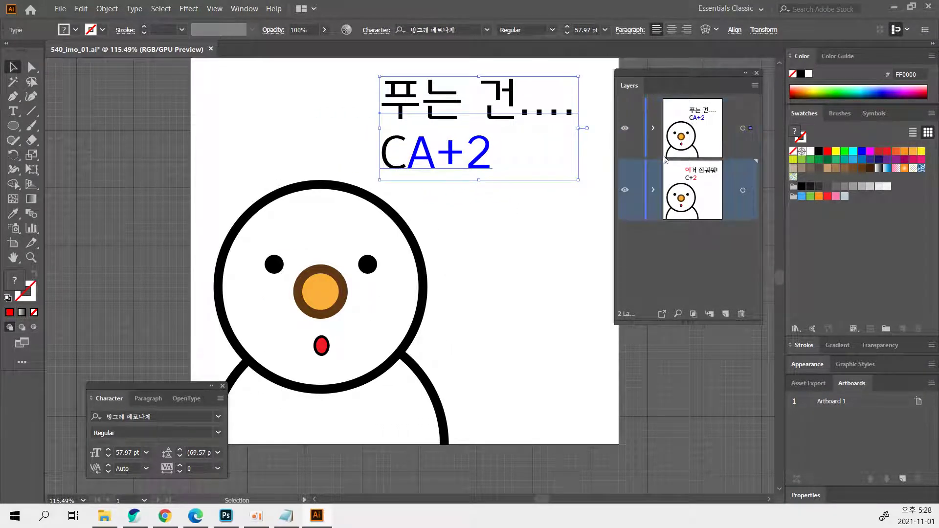
{"action": "left_click", "coordinate": [626, 131]}
{"action": "left_click", "coordinate": [626, 133]}
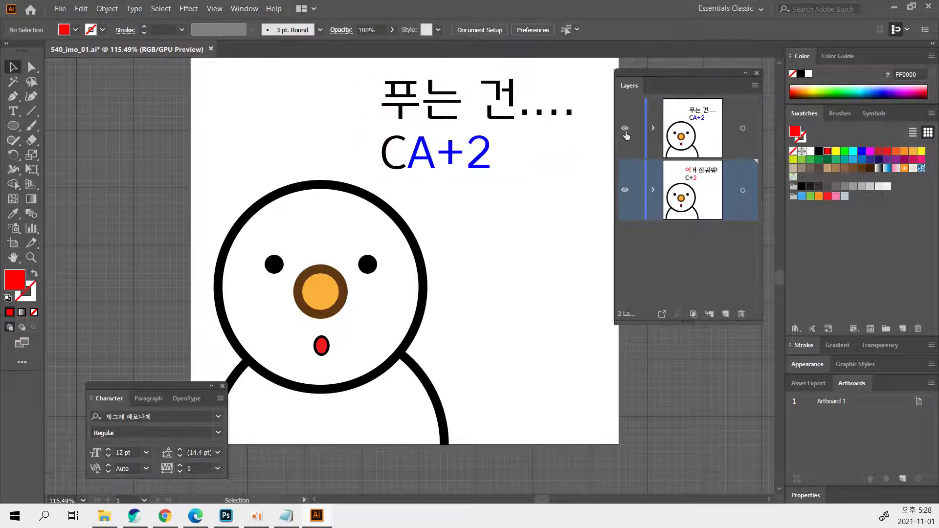
{"action": "left_click", "coordinate": [626, 133]}
{"action": "left_click", "coordinate": [626, 130]}
{"action": "left_click", "coordinate": [626, 131]}
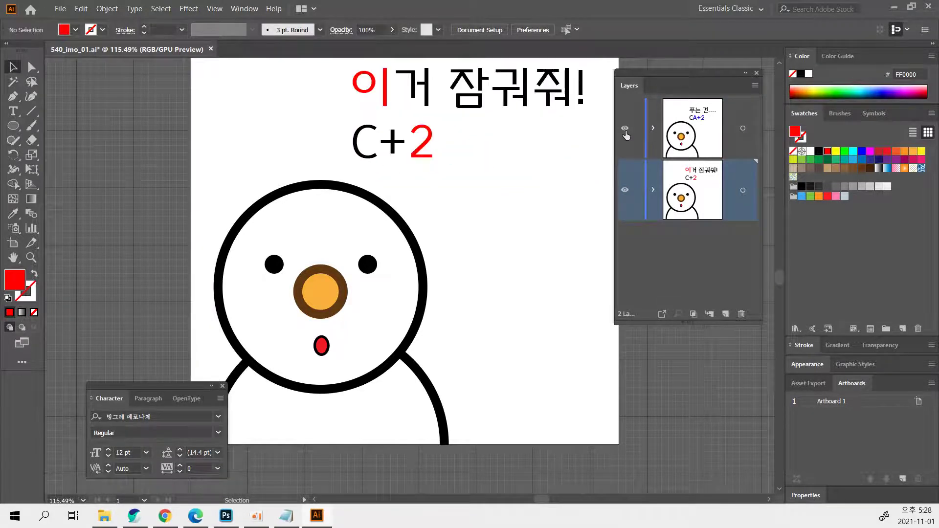
{"action": "left_click", "coordinate": [625, 131]}
{"action": "left_click", "coordinate": [626, 131]}
{"action": "left_click", "coordinate": [626, 131]}
{"action": "left_click", "coordinate": [625, 131]}
{"action": "left_click", "coordinate": [625, 130]}
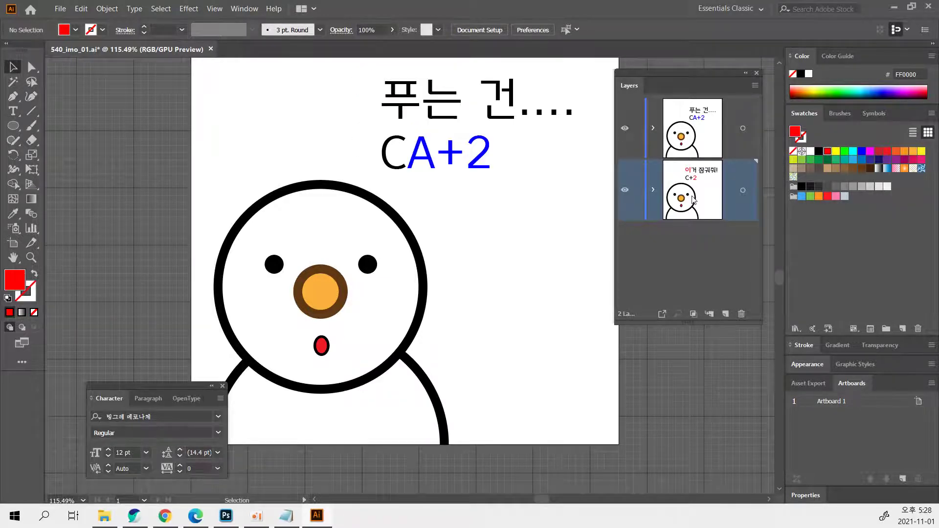
Duplicate the layer containing the "이거 잠궈줘! C+2" text.
{"action": "left_click", "coordinate": [703, 142]}
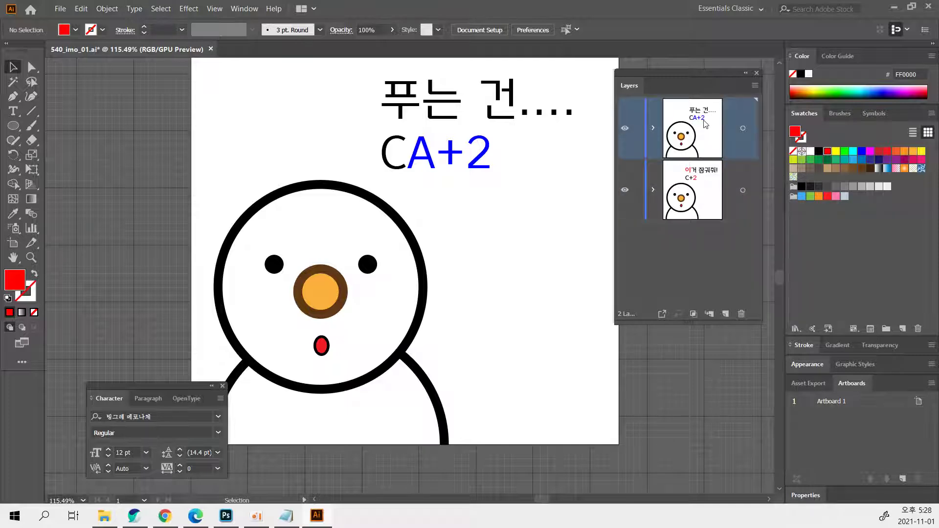
{"action": "left_click_drag", "start_coordinate": [705, 123], "coordinate": [704, 126]}
{"action": "left_click", "coordinate": [705, 180]}
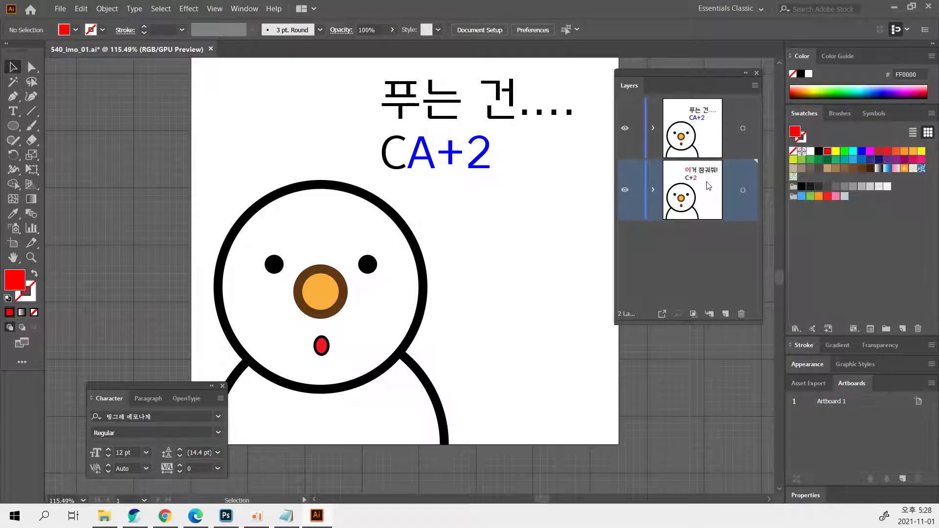
{"action": "left_click_drag", "start_coordinate": [707, 183], "coordinate": [714, 263]}
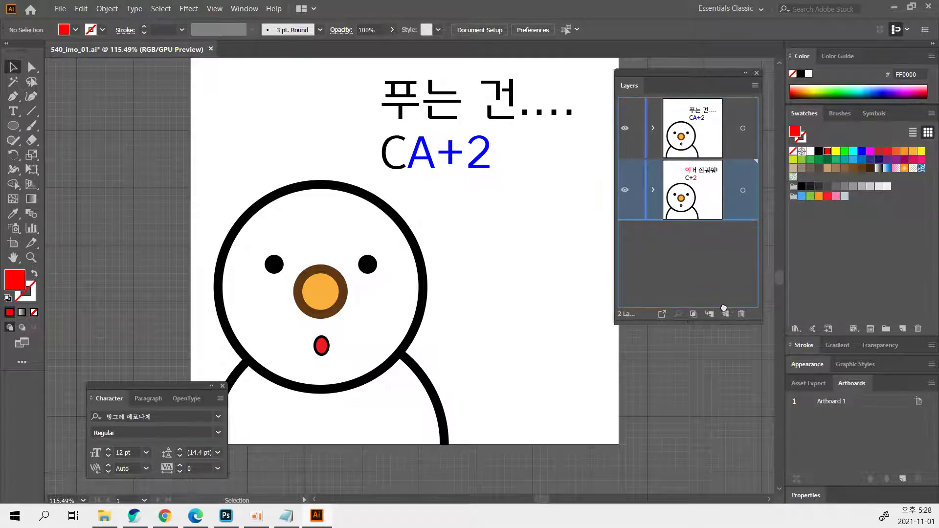
{"action": "left_click_drag", "start_coordinate": [724, 308], "coordinate": [726, 313]}
Hide the top layer and delete the "이거 잠궈줘! C+2" text from the middle layer.
{"action": "left_click", "coordinate": [698, 194]}
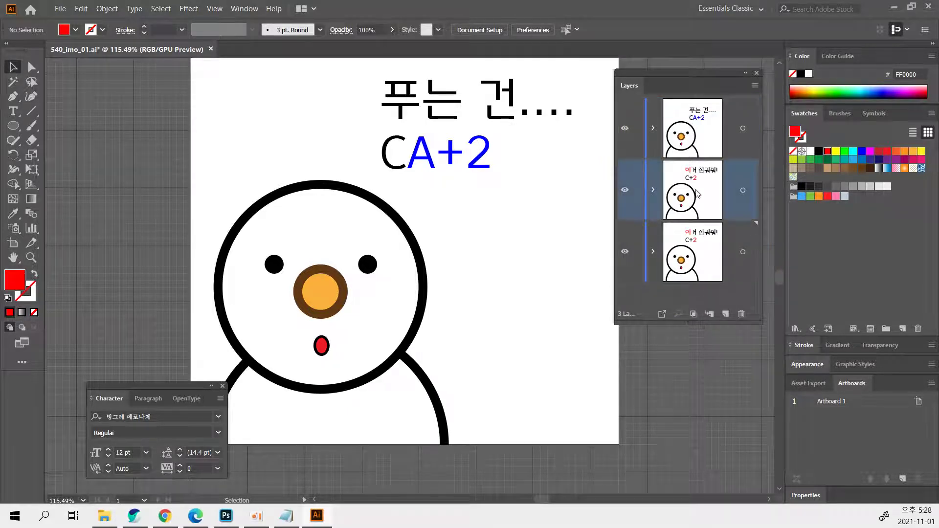
{"action": "left_click", "coordinate": [625, 129]}
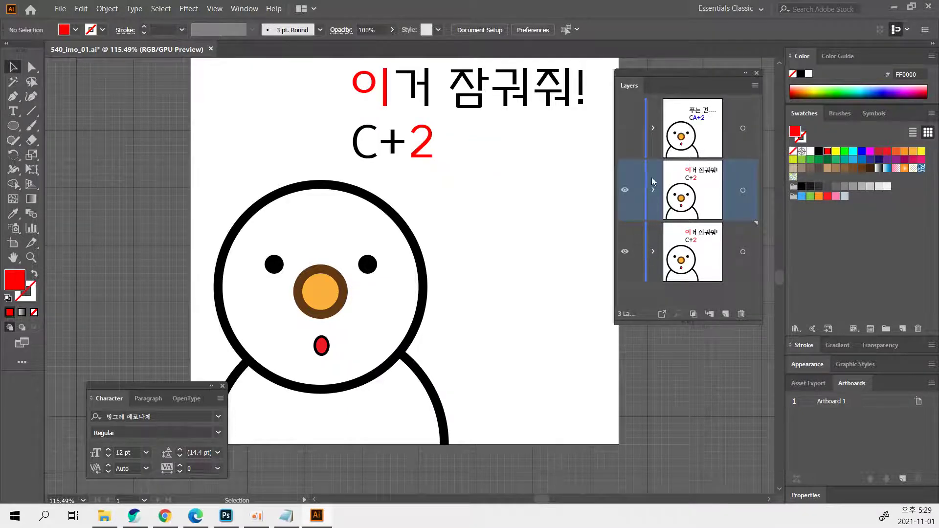
{"action": "left_click", "coordinate": [511, 100]}
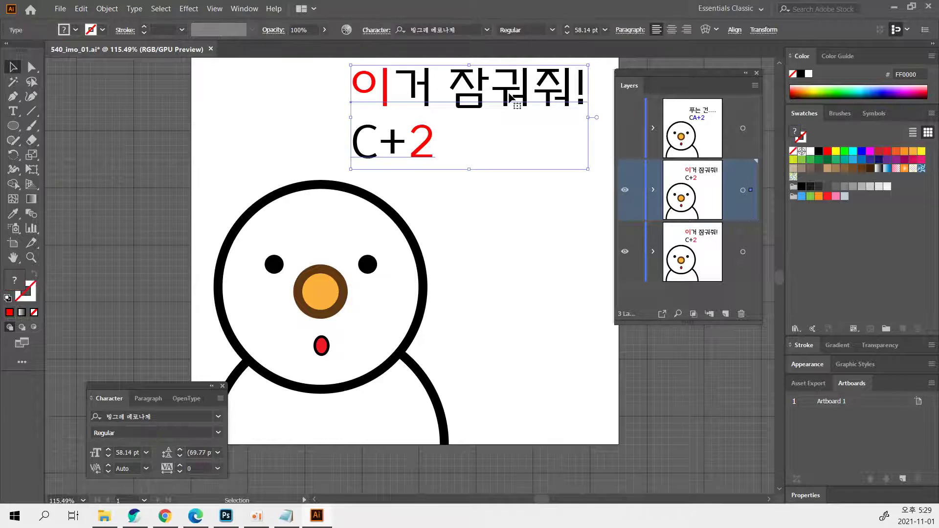
{"action": "key", "text": "Delete"}
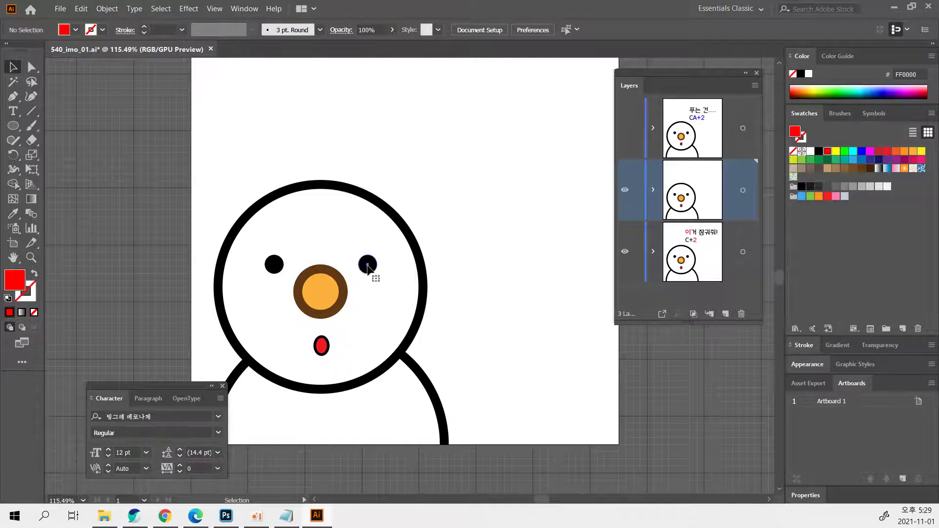
Try to bend the character's left eye into a crescent by nudging its bottom anchor point upward.
{"action": "left_click", "coordinate": [368, 266]}
{"action": "left_click", "coordinate": [277, 269]}
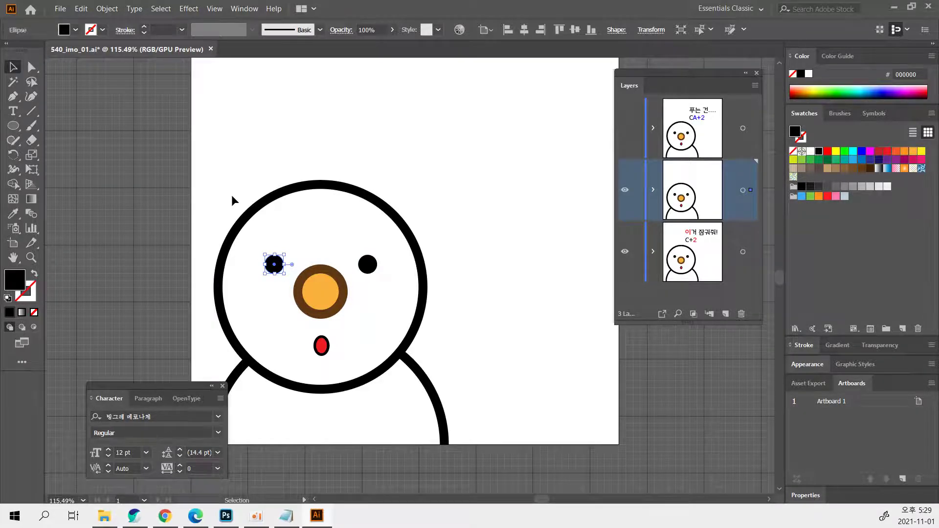
{"action": "key", "text": "ctrl+plus"}
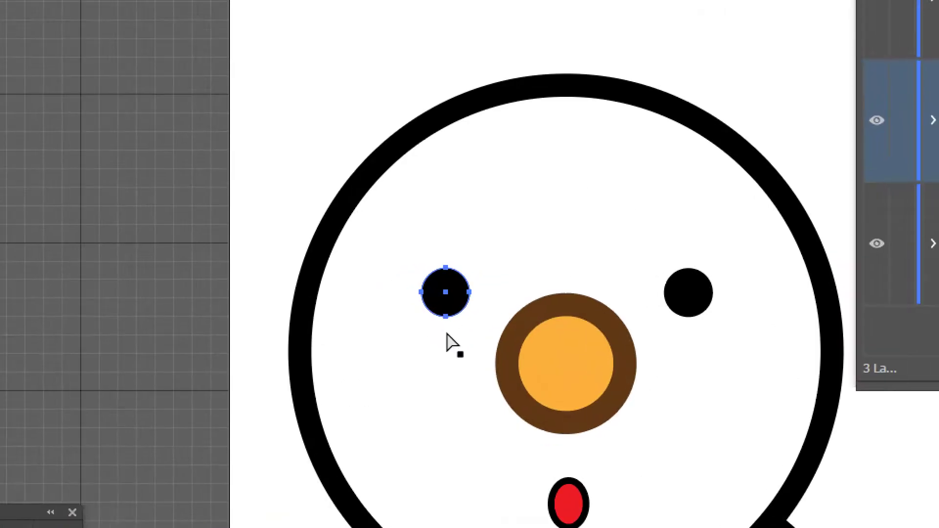
{"action": "left_click", "coordinate": [445, 316]}
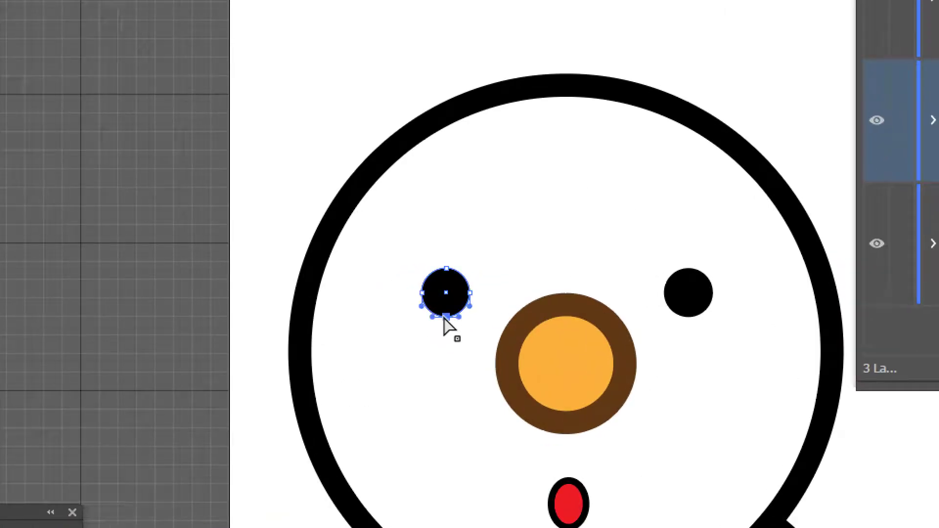
{"action": "key", "text": "Up"}
{"action": "key", "text": "Up"}
{"action": "key", "text": "Up"}
{"action": "key", "text": "Up"}
{"action": "key", "text": "Up"}
{"action": "key", "text": "Up"}
{"action": "key", "text": "Up"}
{"action": "key", "text": "Up"}
{"action": "key", "text": "Up"}
{"action": "key", "text": "Up"}
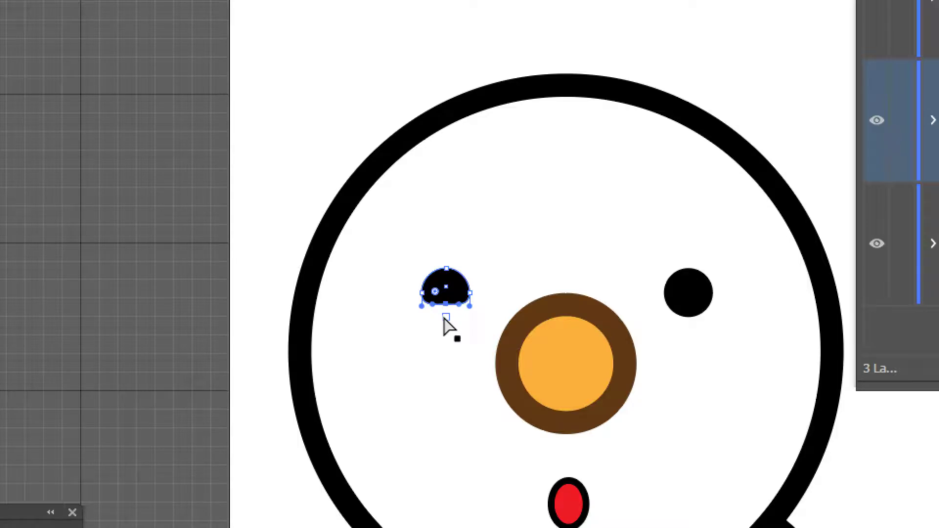
{"action": "key", "text": "Up"}
{"action": "key", "text": "Up"}
{"action": "key", "text": "Up"}
{"action": "key", "text": "Up"}
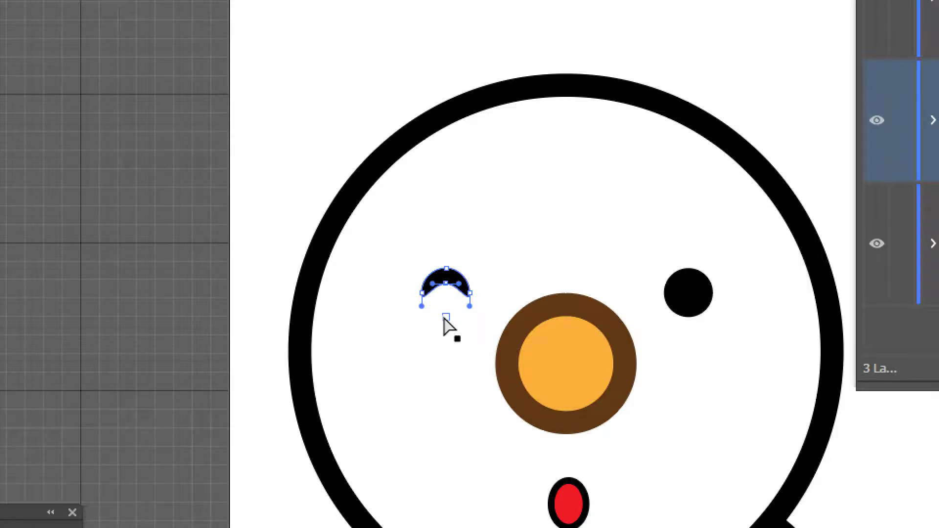
Nudge the left eye's bottom anchor point down and up to try its closing shapes, ending with a round eye.
{"action": "key", "text": "Down"}
{"action": "key", "text": "Down"}
{"action": "key", "text": "Down"}
{"action": "key", "text": "Down"}
{"action": "key", "text": "Down"}
{"action": "key", "text": "Down"}
{"action": "key", "text": "Down"}
{"action": "key", "text": "Down"}
{"action": "key", "text": "Down"}
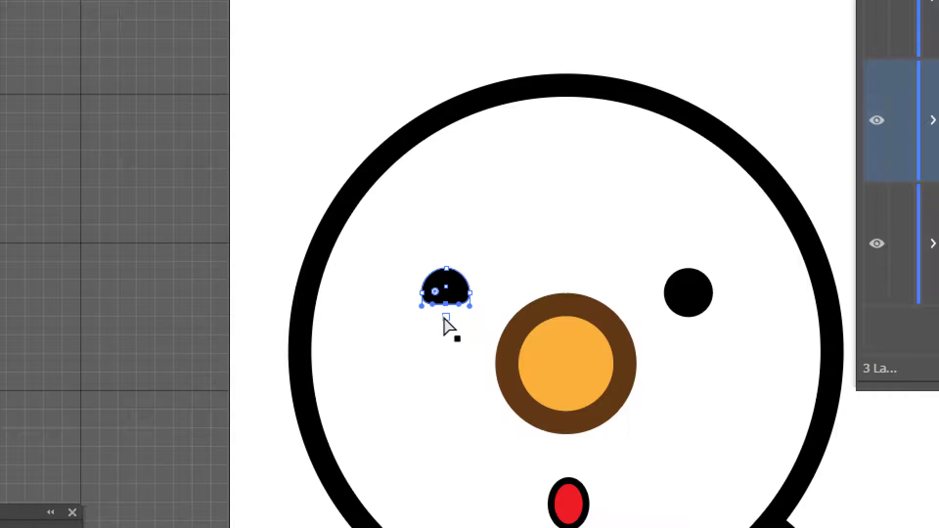
{"action": "key", "text": "Up"}
{"action": "key", "text": "Up"}
{"action": "key", "text": "Up"}
{"action": "key", "text": "Up"}
{"action": "key", "text": "Up"}
{"action": "key", "text": "Up"}
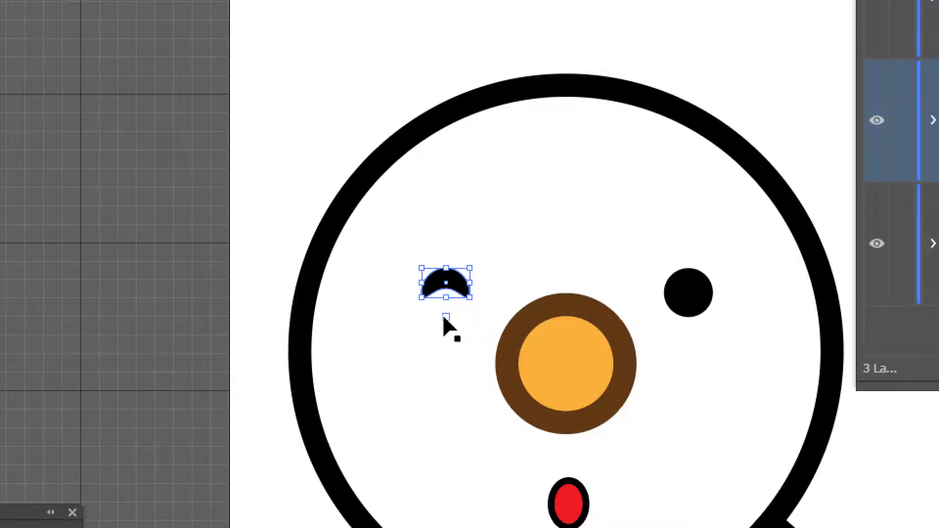
{"action": "key", "text": "Down"}
{"action": "key", "text": "Down"}
{"action": "key", "text": "Down"}
{"action": "key", "text": "Down"}
{"action": "key", "text": "Down"}
{"action": "key", "text": "Down"}
{"action": "key", "text": "Down"}
{"action": "key", "text": "Down"}
{"action": "key", "text": "Down"}
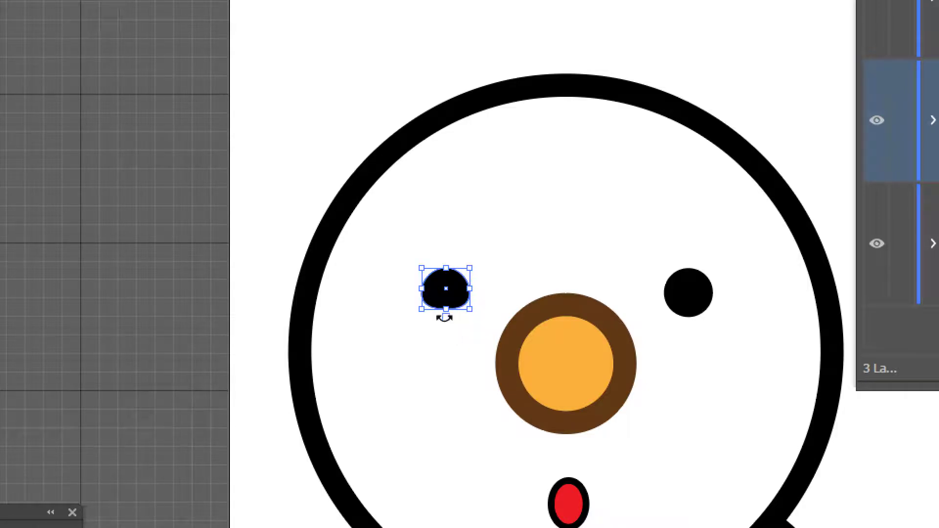
{"action": "key", "text": "Down"}
{"action": "key", "text": "Down"}
{"action": "key", "text": "Down"}
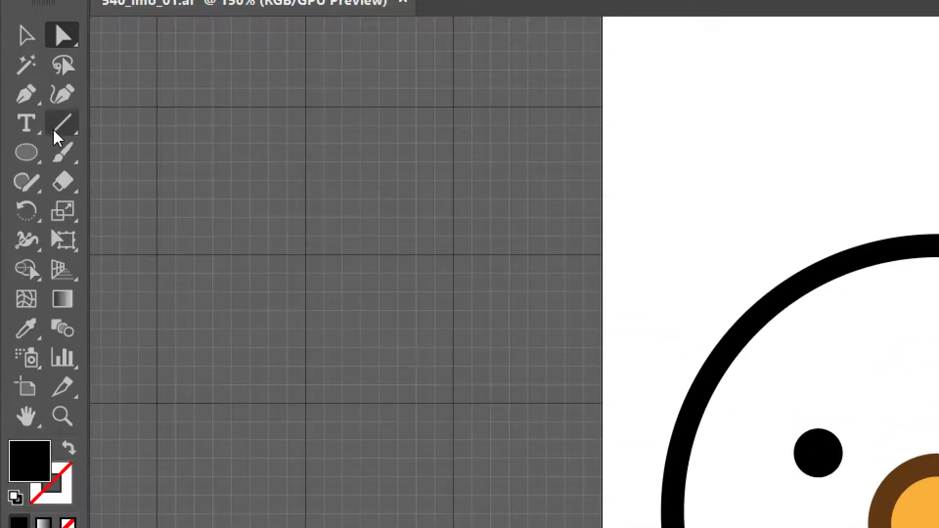
Draw a short horizontal line above the character's left eye and give it a solid black stroke.
{"action": "left_click", "coordinate": [59, 128]}
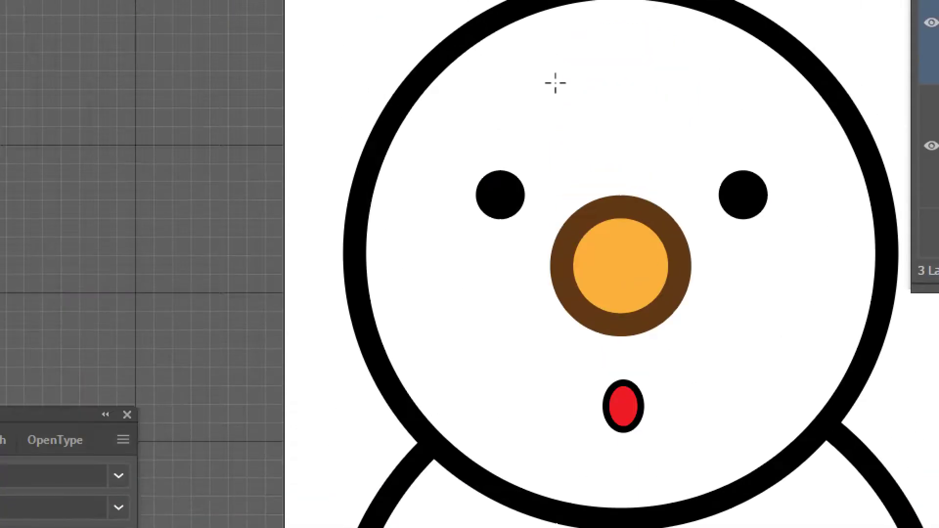
{"action": "left_click_drag", "start_coordinate": [509, 156], "coordinate": [514, 155]}
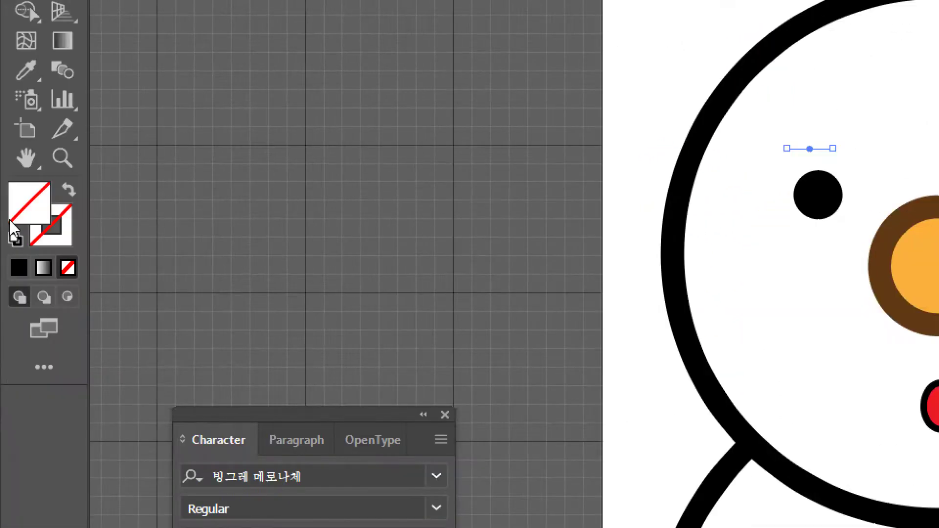
{"action": "left_click", "coordinate": [63, 247]}
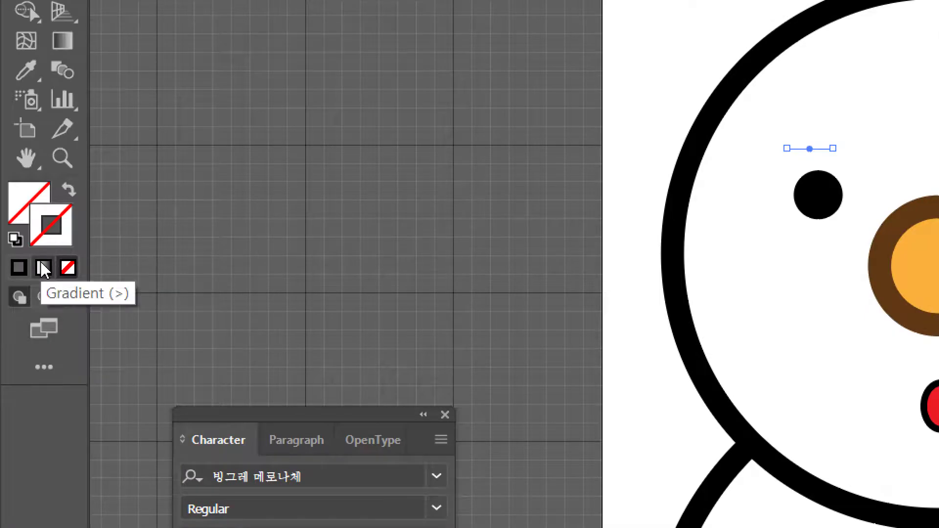
{"action": "left_click", "coordinate": [26, 269]}
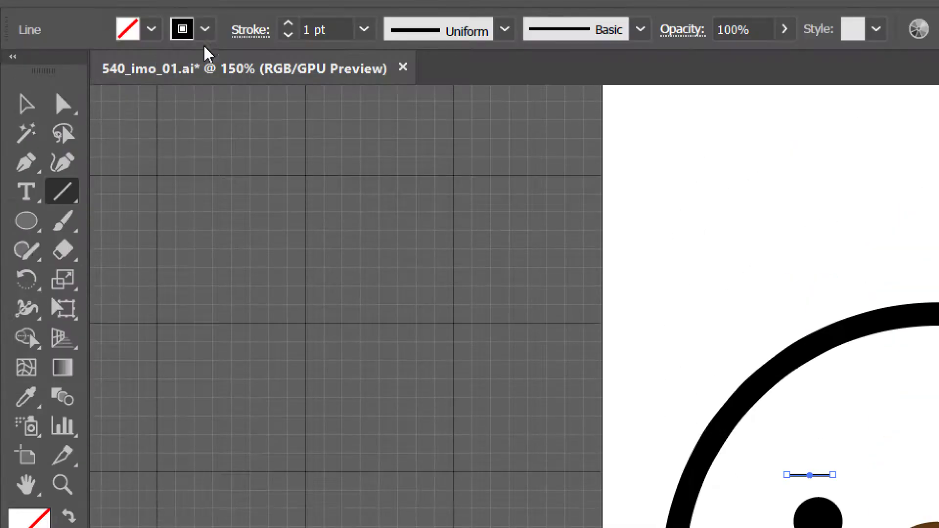
Set the stroke weight of the line above the left eye to 8 pt.
{"action": "left_click", "coordinate": [288, 54]}
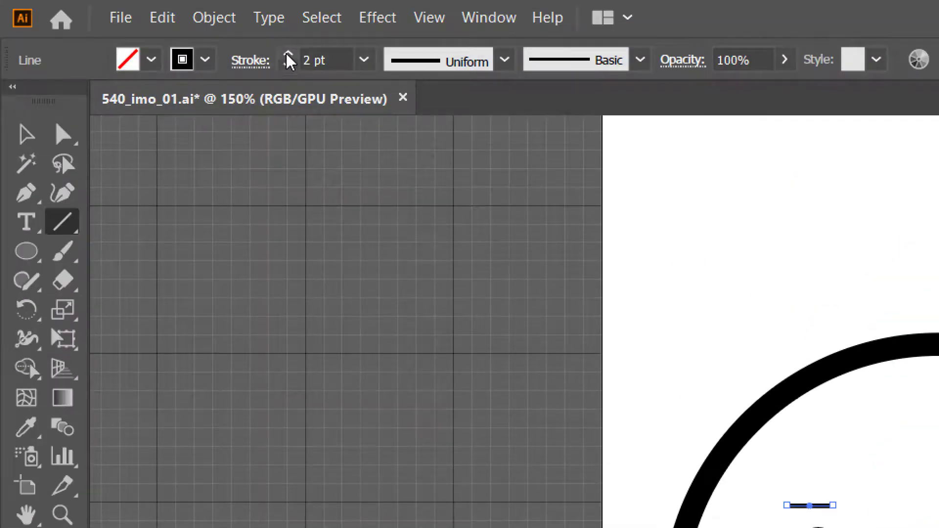
{"action": "left_click", "coordinate": [288, 55]}
{"action": "left_click", "coordinate": [288, 55]}
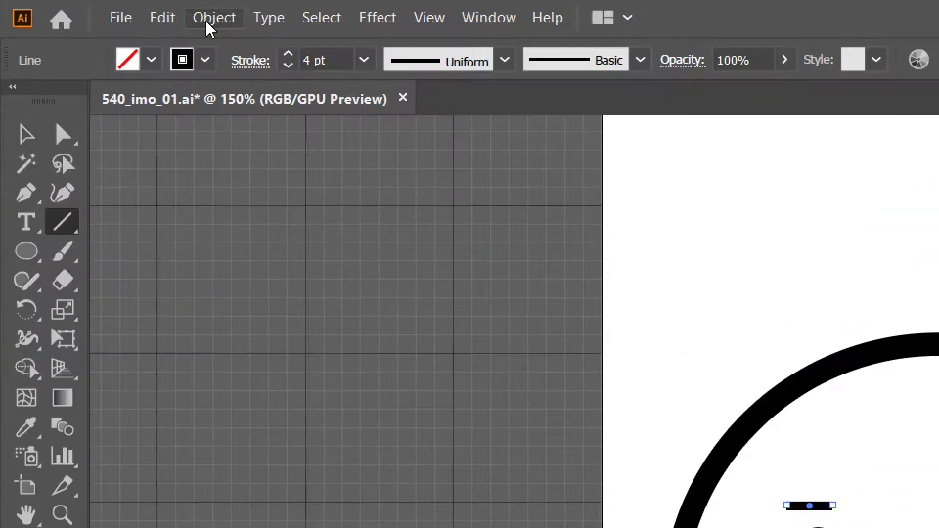
{"action": "left_click", "coordinate": [288, 55]}
{"action": "left_click", "coordinate": [288, 54]}
{"action": "left_click", "coordinate": [288, 54]}
{"action": "left_click", "coordinate": [288, 54]}
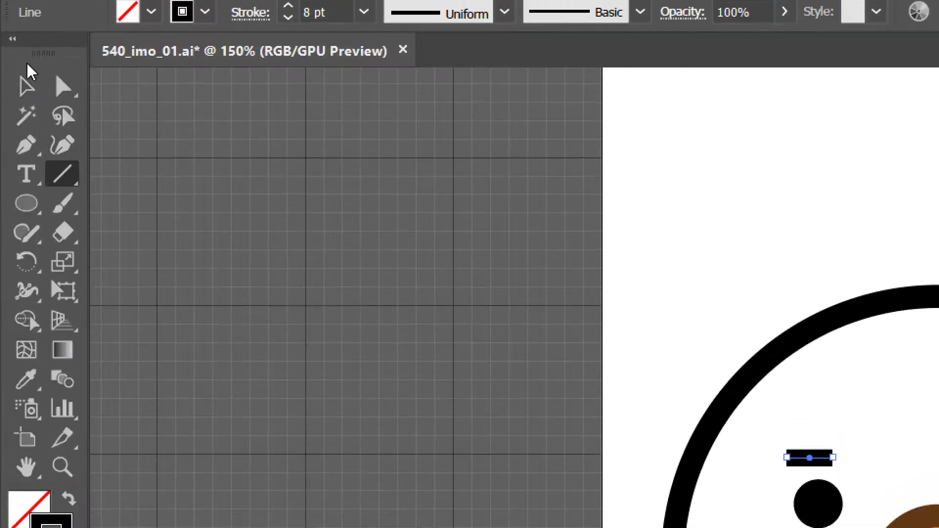
Delete the round left eye and move the thick black line into its place as a closed eye.
{"action": "left_click", "coordinate": [26, 88]}
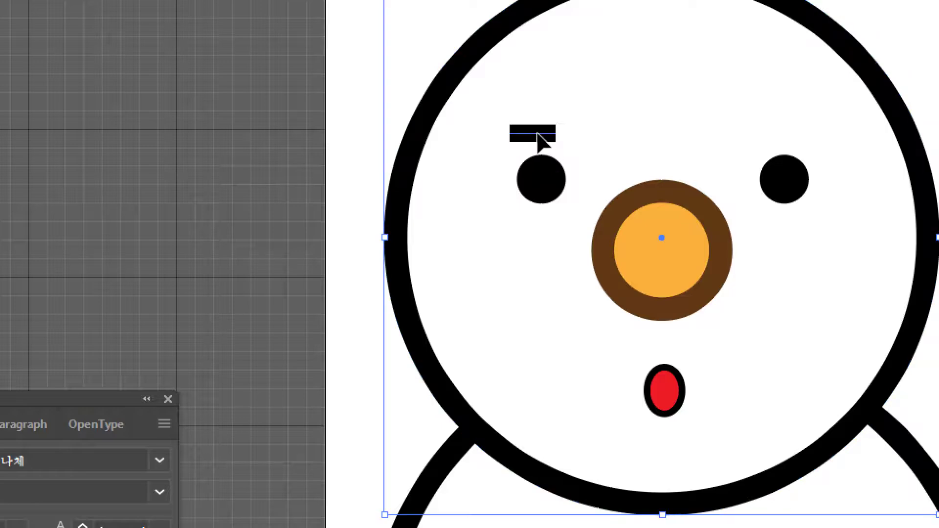
{"action": "key", "text": "ctrl+shift+a"}
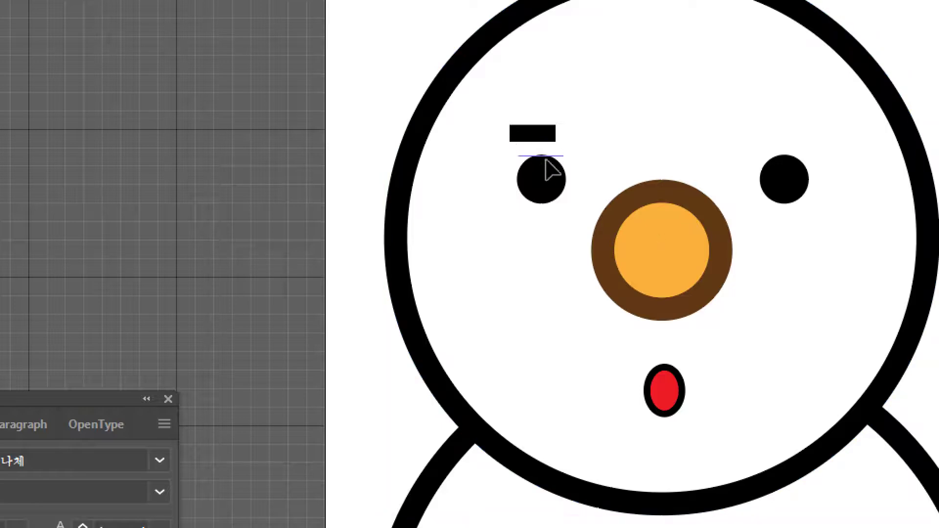
{"action": "key", "text": "ctrl+z"}
{"action": "left_click", "coordinate": [547, 190]}
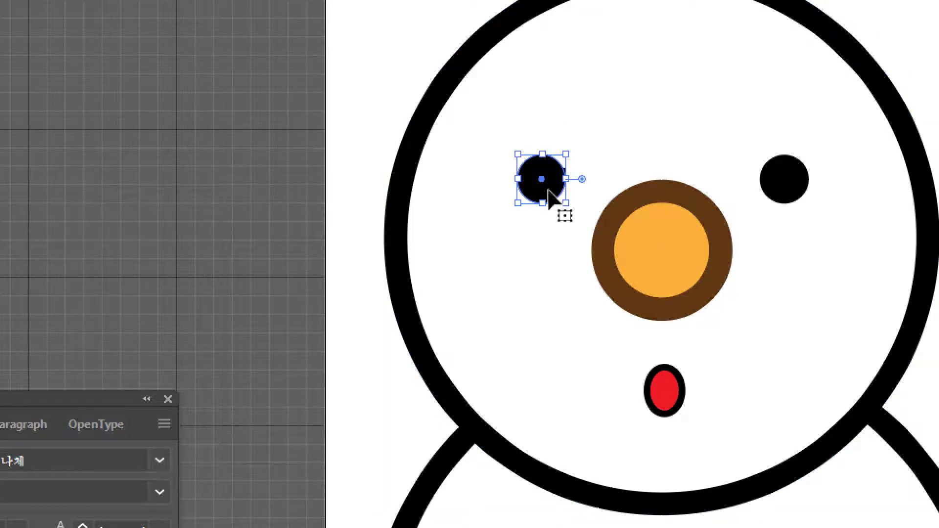
{"action": "key", "text": "ctrl+shift+z"}
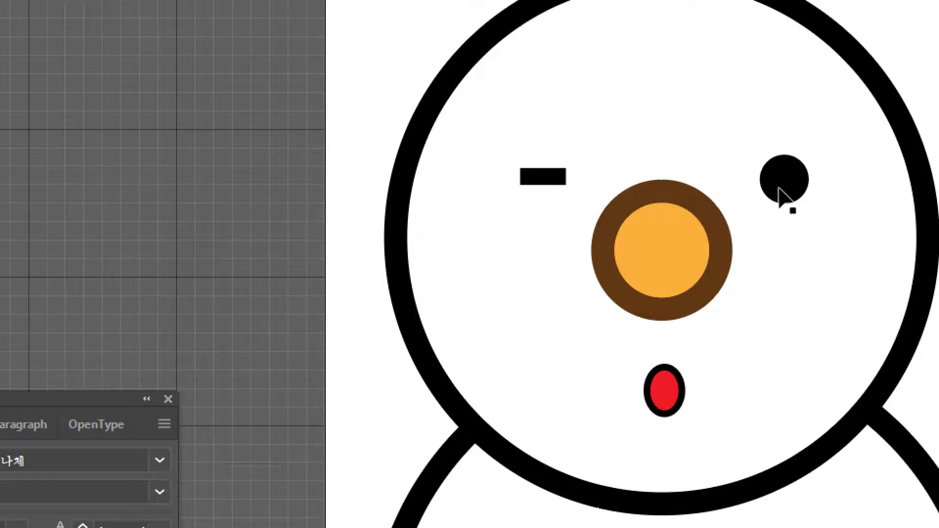
{"action": "left_click", "coordinate": [552, 185]}
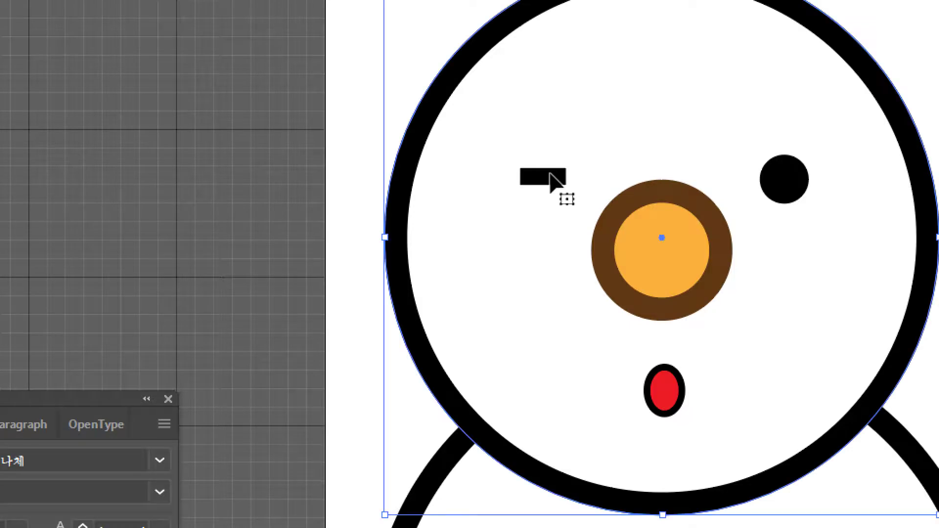
{"action": "left_click", "coordinate": [549, 176]}
{"action": "left_click", "coordinate": [433, 219]}
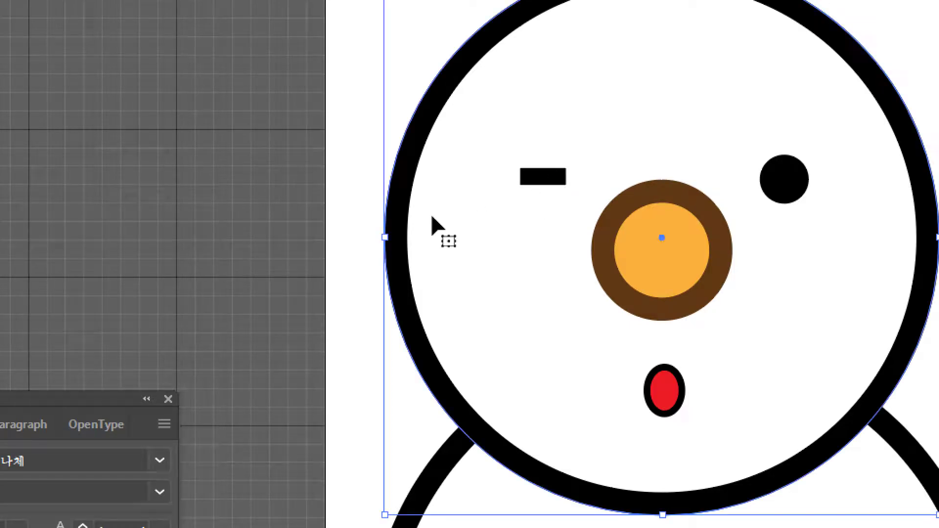
{"action": "left_click", "coordinate": [435, 228]}
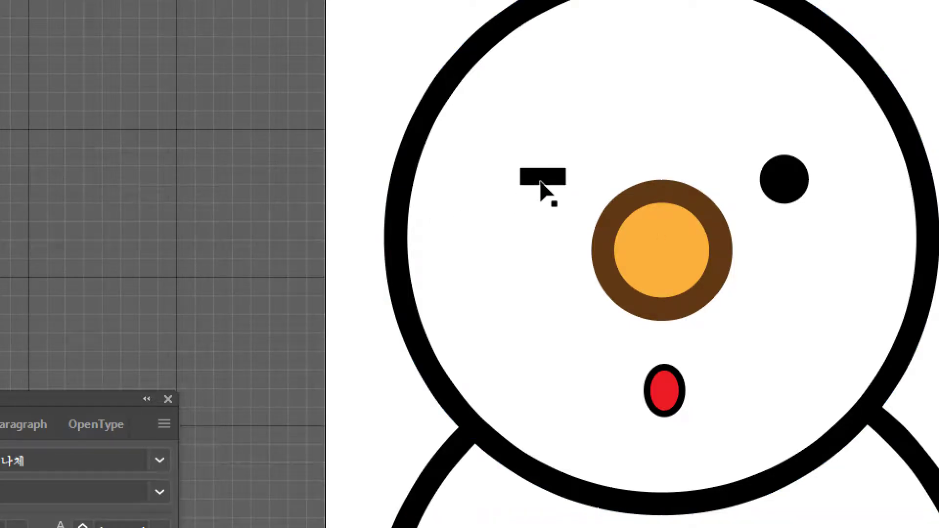
{"action": "left_click", "coordinate": [542, 180]}
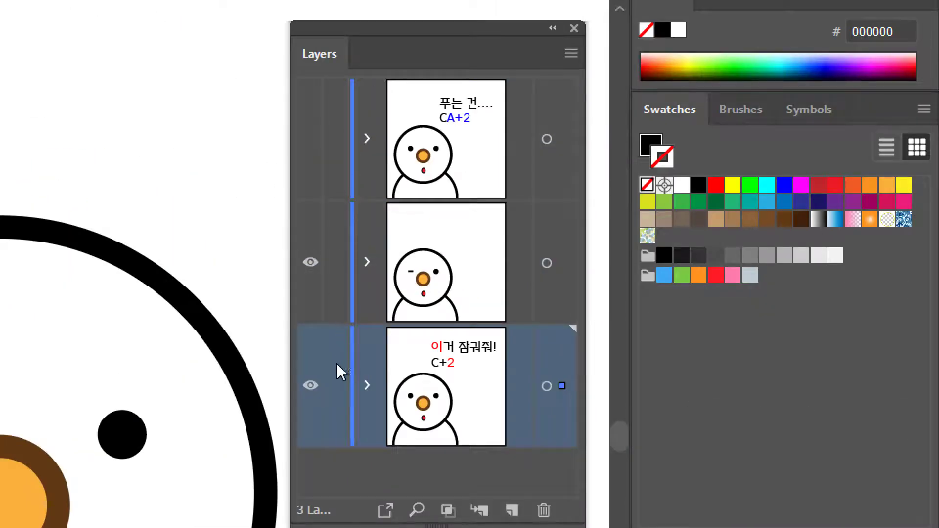
Lock the bottom and top layers and make the middle layer active.
{"action": "left_click", "coordinate": [337, 387]}
{"action": "left_click", "coordinate": [335, 139]}
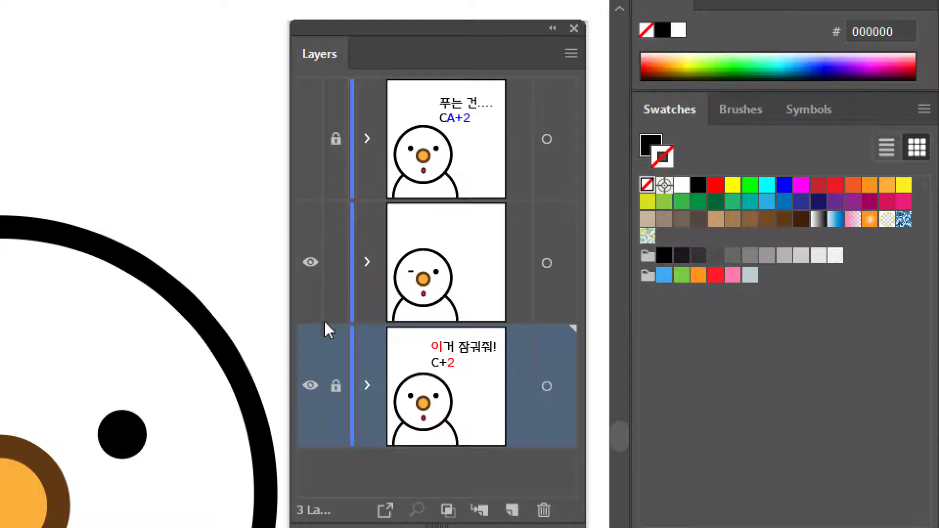
{"action": "left_click", "coordinate": [440, 271]}
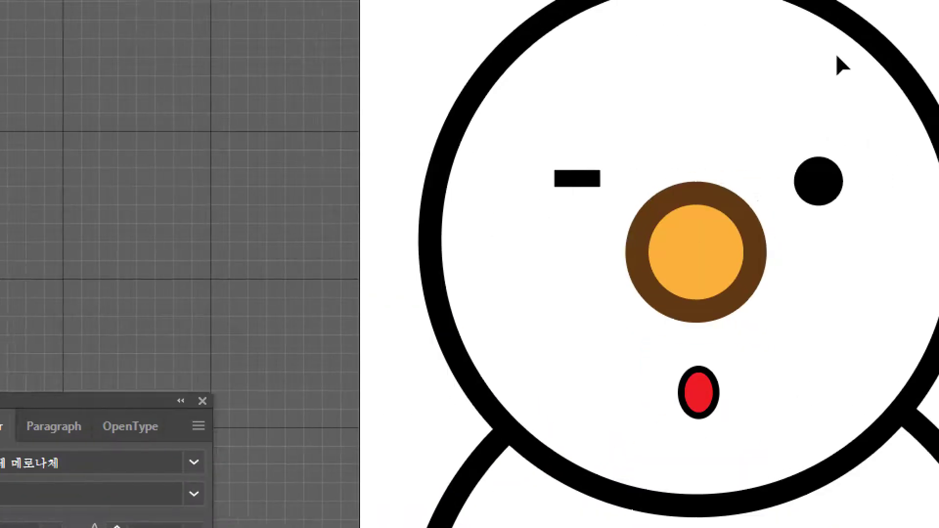
Copy the left closed-eye bar over the right eye and delete the round right eye.
{"action": "left_click", "coordinate": [821, 182]}
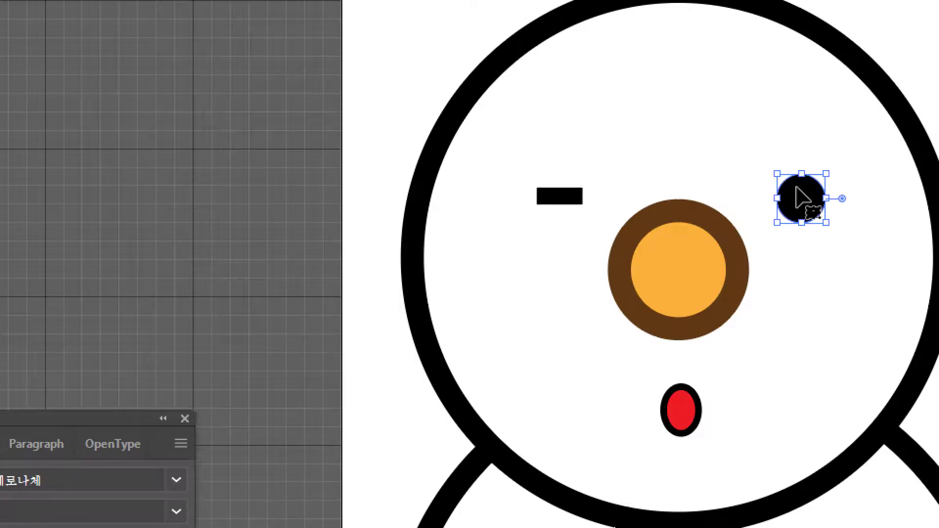
{"action": "left_click_drag", "start_coordinate": [550, 199], "coordinate": [802, 224]}
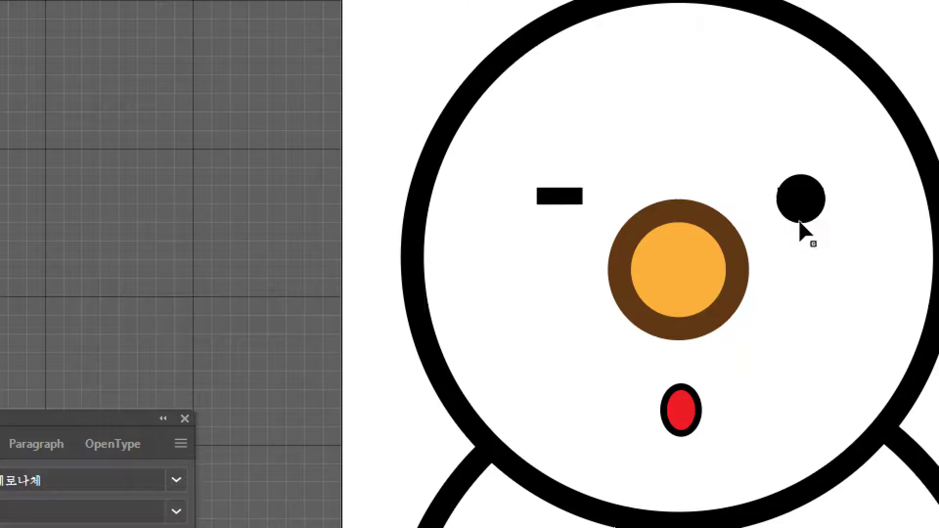
{"action": "left_click", "coordinate": [799, 216]}
{"action": "key", "text": "Delete"}
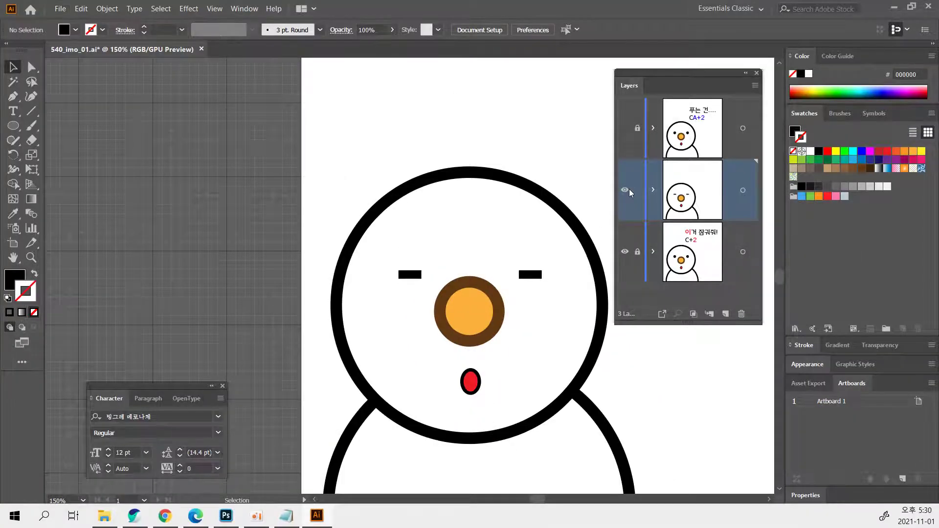
Switch the middle layer's visibility off and on repeatedly to preview the blink against the bottom layer, leaving it visible.
{"action": "left_click", "coordinate": [627, 190]}
{"action": "left_click", "coordinate": [626, 191]}
{"action": "left_click", "coordinate": [626, 191]}
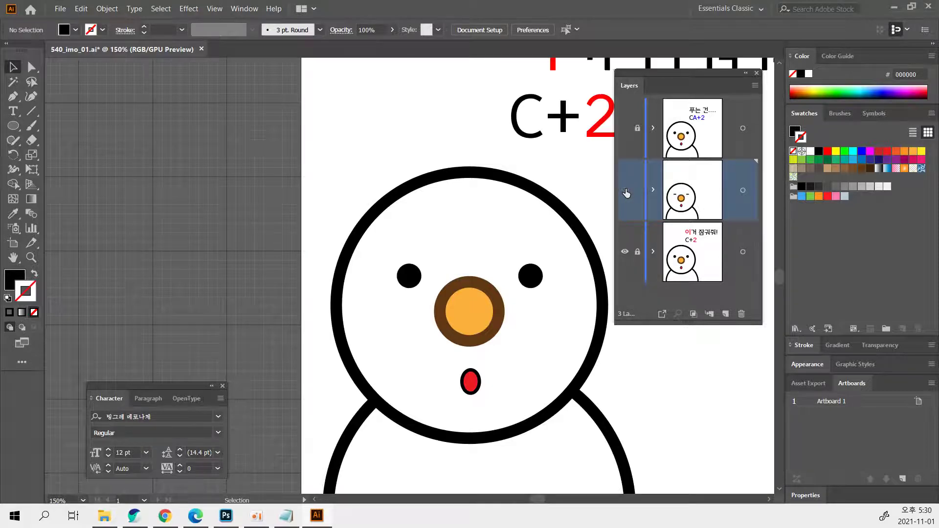
{"action": "left_click", "coordinate": [626, 191]}
{"action": "left_click", "coordinate": [626, 191]}
{"action": "left_click", "coordinate": [625, 191]}
{"action": "left_click", "coordinate": [626, 191]}
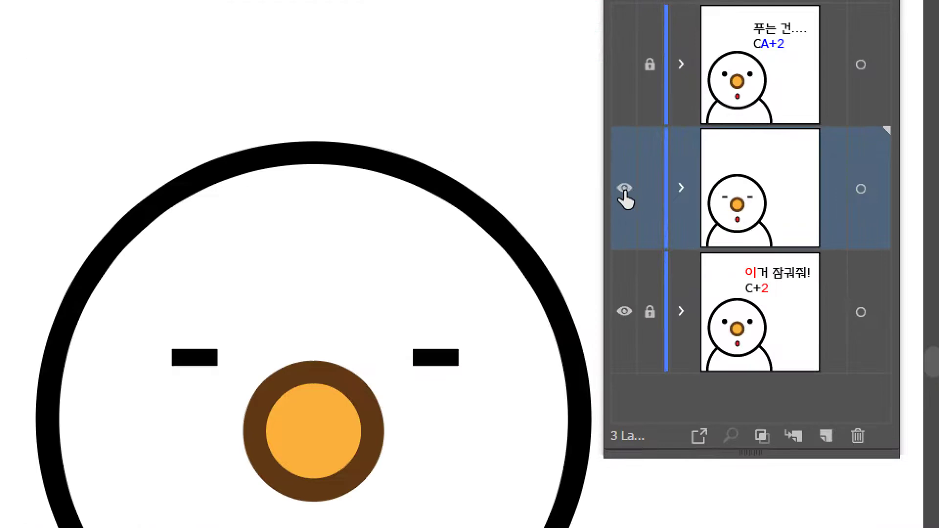
{"action": "left_click", "coordinate": [625, 188]}
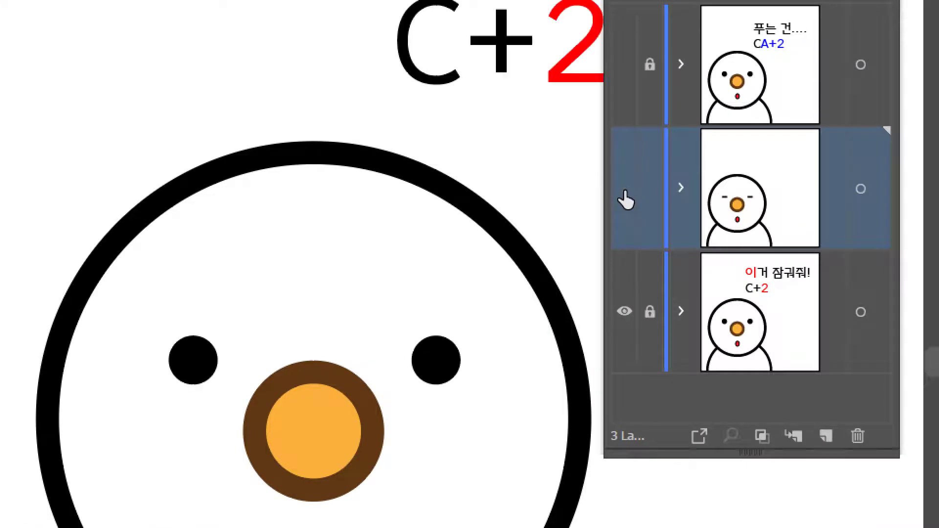
{"action": "left_click", "coordinate": [625, 188]}
{"action": "left_click", "coordinate": [625, 190]}
{"action": "left_click", "coordinate": [624, 190]}
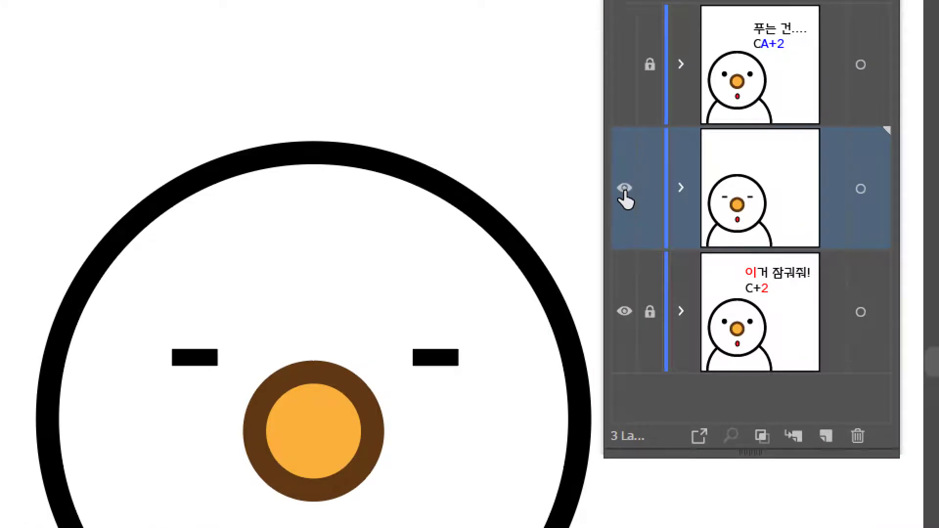
{"action": "left_click", "coordinate": [625, 190]}
{"action": "left_click", "coordinate": [625, 189]}
{"action": "left_click", "coordinate": [625, 188]}
{"action": "left_click", "coordinate": [625, 188]}
{"action": "left_click", "coordinate": [625, 187]}
{"action": "left_click", "coordinate": [624, 188]}
{"action": "left_click", "coordinate": [625, 188]}
{"action": "left_click", "coordinate": [625, 188]}
{"action": "left_click", "coordinate": [624, 188]}
{"action": "left_click", "coordinate": [625, 188]}
{"action": "left_click", "coordinate": [624, 189]}
{"action": "left_click", "coordinate": [624, 189]}
{"action": "left_click", "coordinate": [625, 189]}
{"action": "left_click", "coordinate": [624, 189]}
{"action": "left_click", "coordinate": [624, 189]}
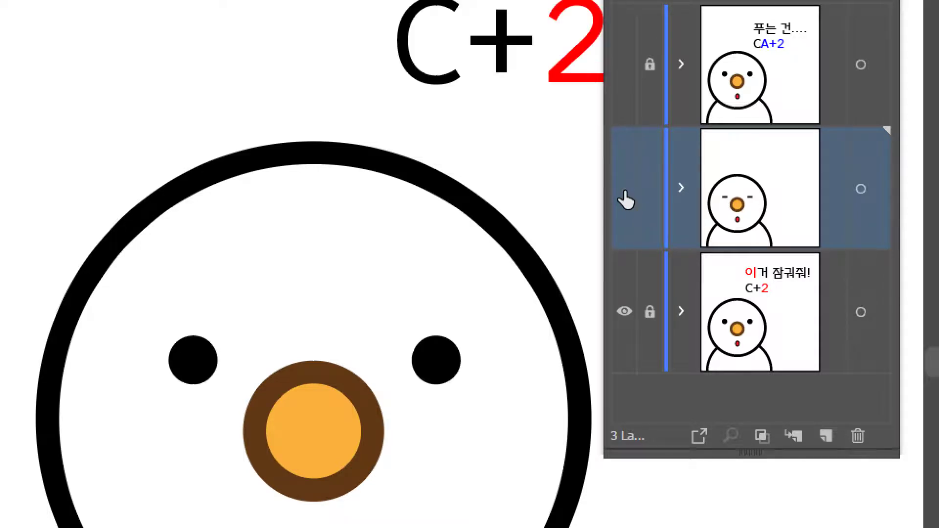
{"action": "left_click", "coordinate": [624, 188]}
{"action": "left_click", "coordinate": [625, 189]}
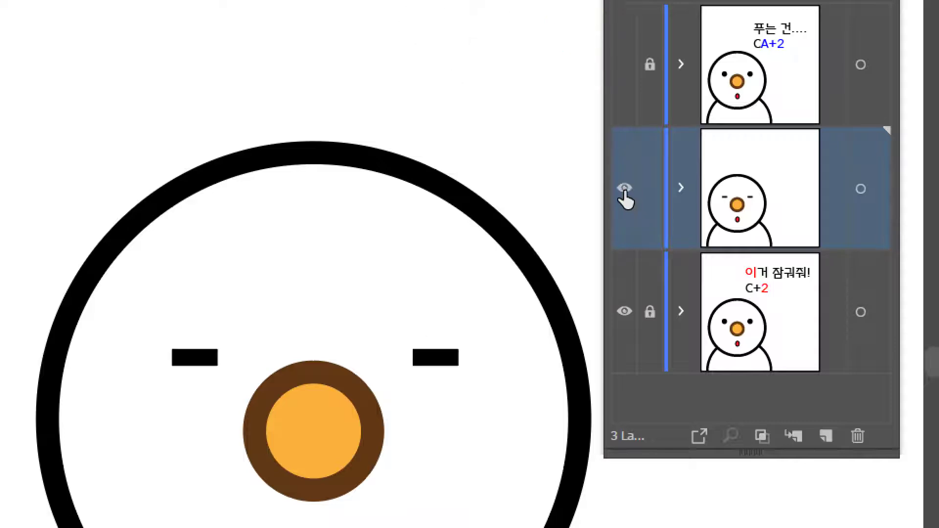
{"action": "left_click", "coordinate": [625, 190]}
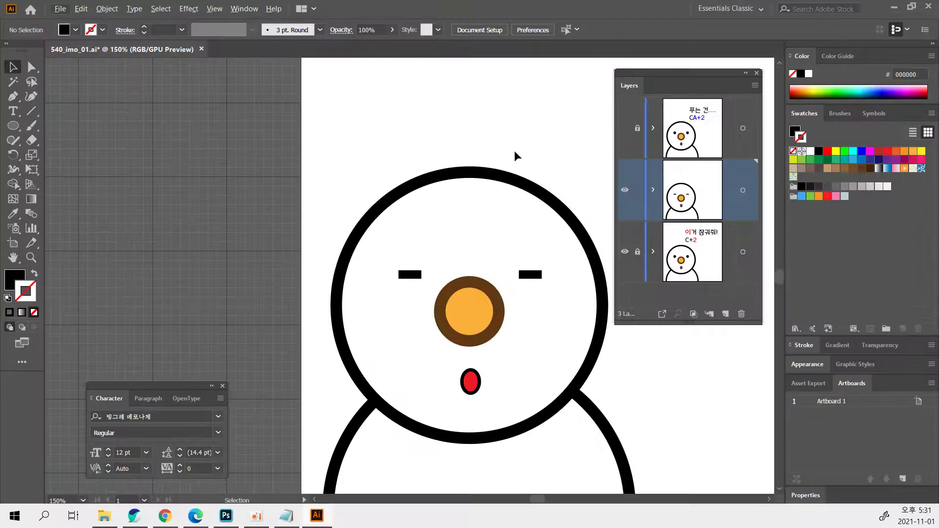
Try a looped freehand line beside the upper part of the character's head with the Pencil tool, and delete it.
{"action": "left_click_drag", "start_coordinate": [515, 156], "coordinate": [467, 109]}
{"action": "left_click", "coordinate": [425, 339]}
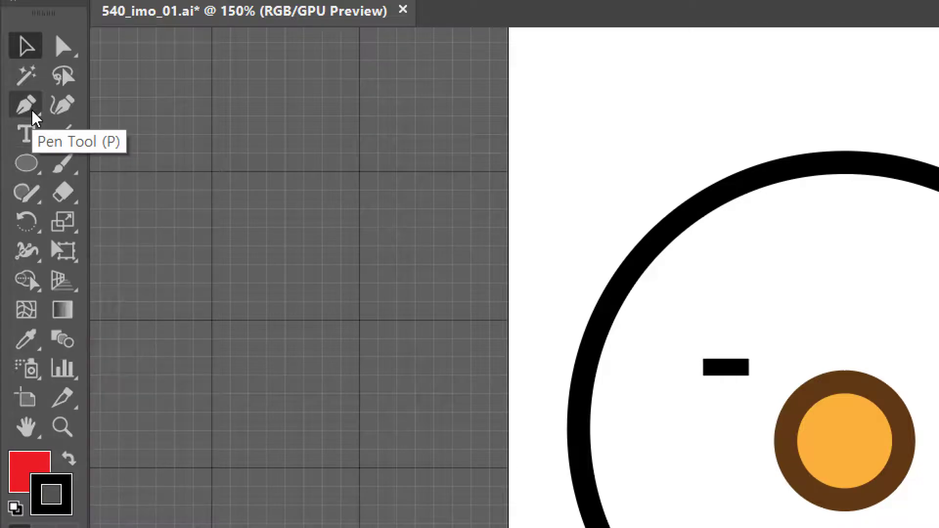
{"action": "left_click", "coordinate": [72, 171]}
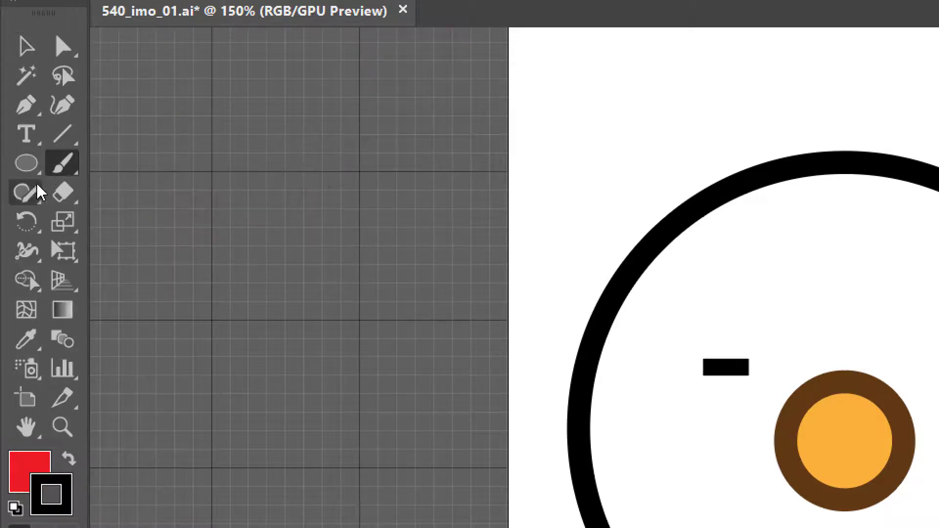
{"action": "left_click", "coordinate": [30, 196]}
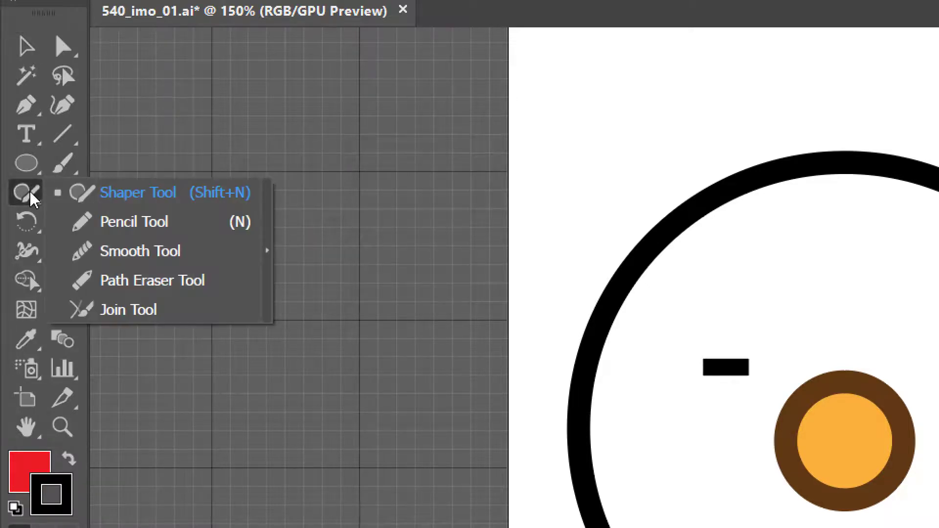
{"action": "left_click", "coordinate": [93, 222]}
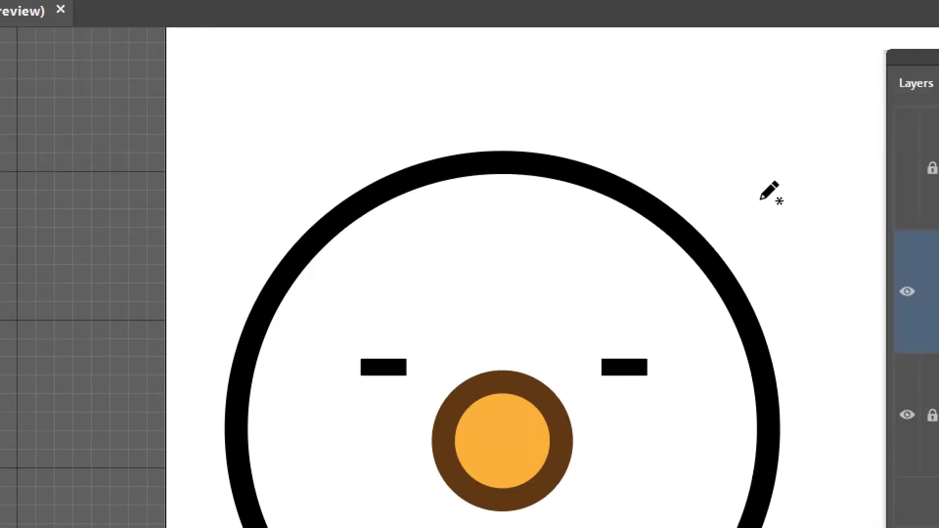
{"action": "mouse_move", "coordinate": [702, 198]}
{"action": "left_mouse_down"}
{"action": "mouse_move", "coordinate": [738, 162]}
{"action": "mouse_move", "coordinate": [775, 179]}
{"action": "mouse_move", "coordinate": [767, 204]}
{"action": "mouse_move", "coordinate": [751, 197]}
{"action": "mouse_move", "coordinate": [763, 155]}
{"action": "mouse_move", "coordinate": [806, 143]}
{"action": "mouse_move", "coordinate": [835, 154]}
{"action": "left_mouse_up"}
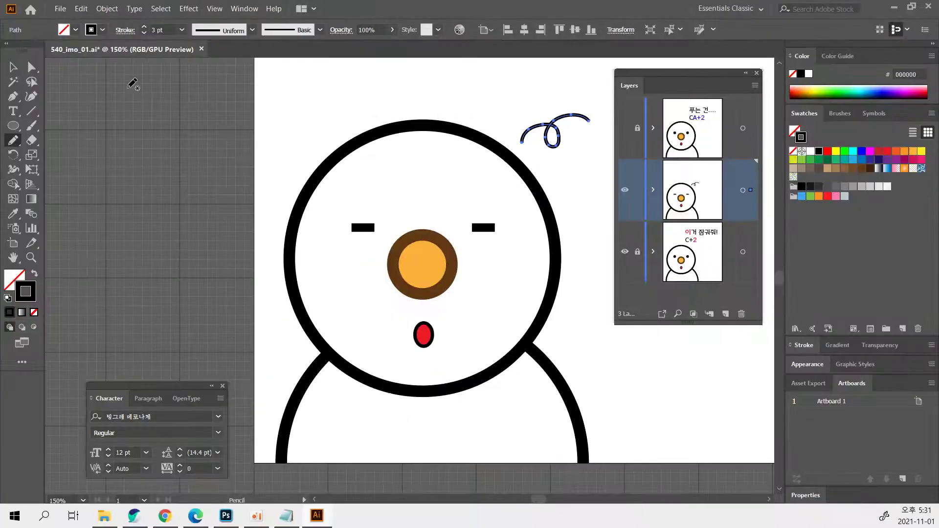
{"action": "left_click", "coordinate": [14, 68]}
{"action": "key", "text": "Delete"}
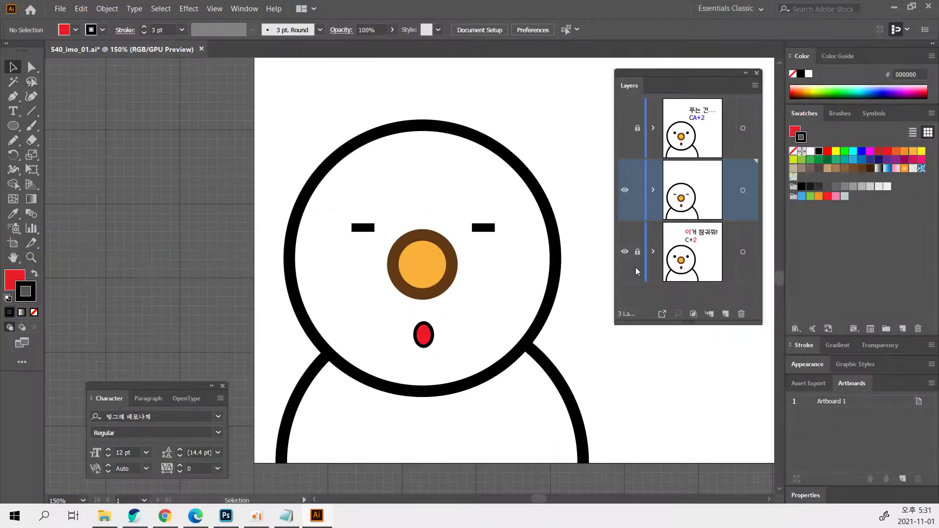
Make the top layer with the "푸는 건...." text active, unlock it, and lock the middle layer.
{"action": "left_click", "coordinate": [720, 149]}
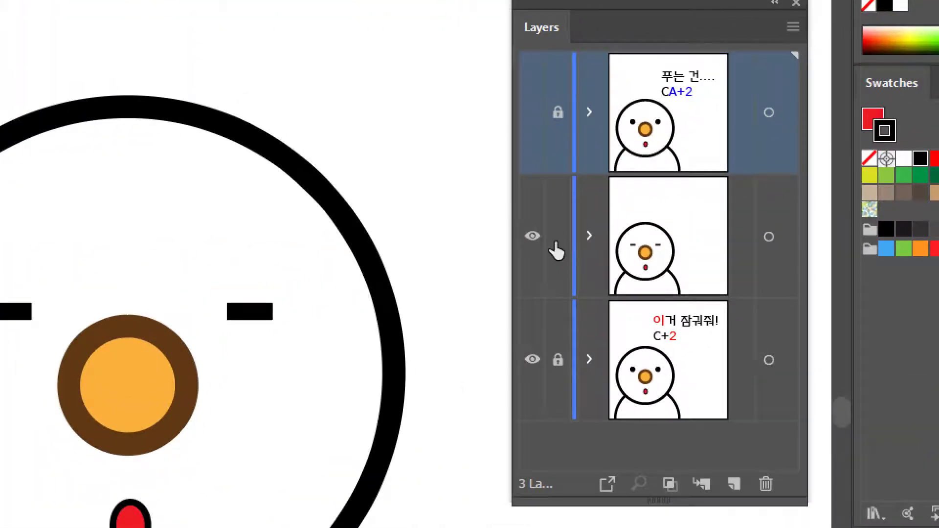
{"action": "left_click", "coordinate": [558, 237]}
{"action": "left_click", "coordinate": [558, 114]}
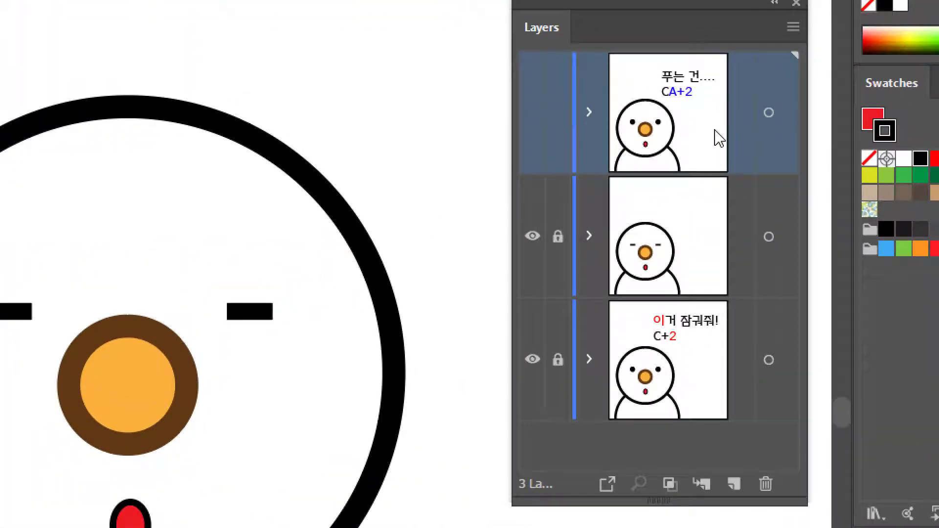
Switch the top text layer's visibility on and off to preview it against the closed-eye layer, leaving it visible.
{"action": "left_click", "coordinate": [531, 123]}
{"action": "left_click", "coordinate": [531, 123]}
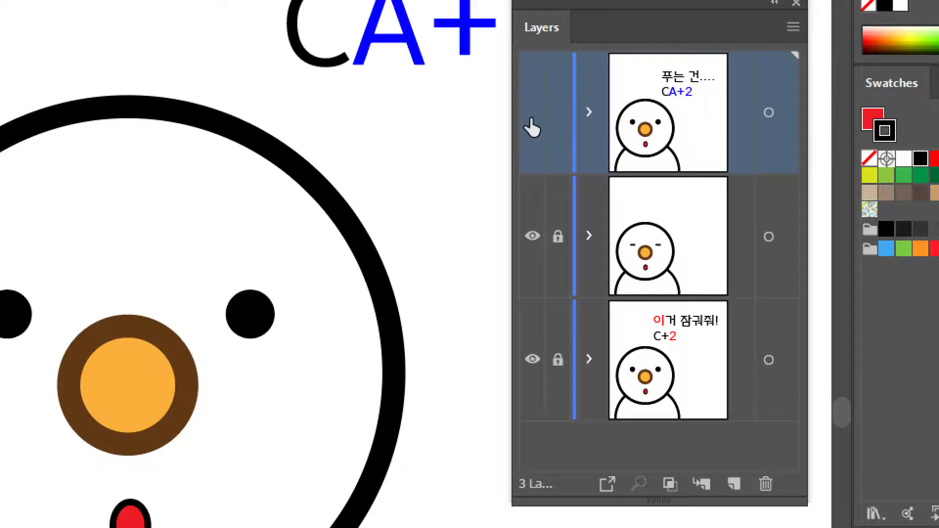
{"action": "left_click", "coordinate": [531, 123]}
{"action": "left_click", "coordinate": [531, 123]}
Duplicate the "푸는 건...." text layer, make the top copy active and lock the original.
{"action": "left_click_drag", "start_coordinate": [703, 124], "coordinate": [734, 484]}
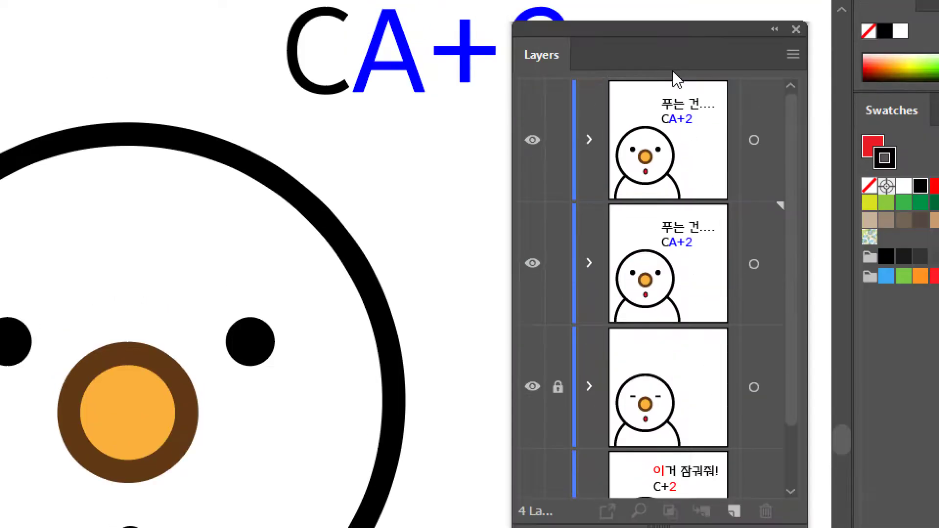
{"action": "left_click", "coordinate": [665, 120]}
{"action": "left_click", "coordinate": [558, 264]}
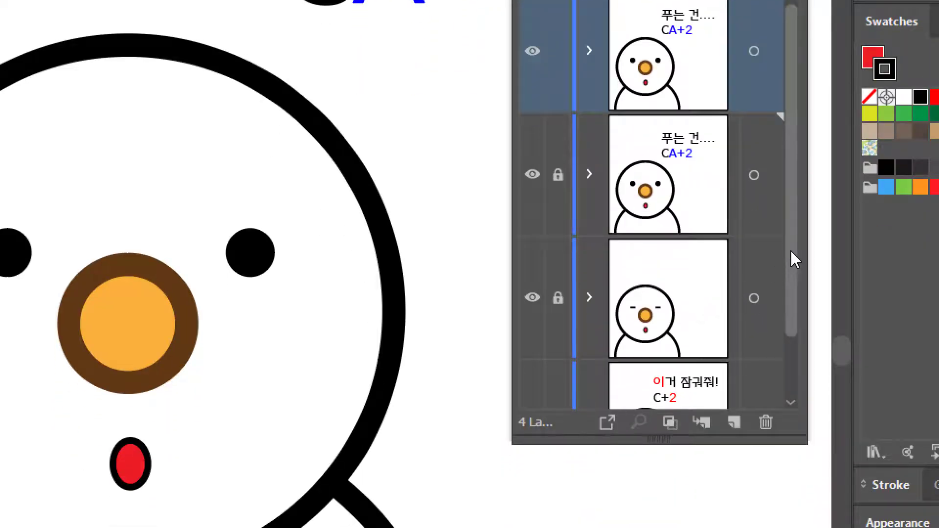
{"action": "left_click_drag", "start_coordinate": [792, 252], "coordinate": [797, 126]}
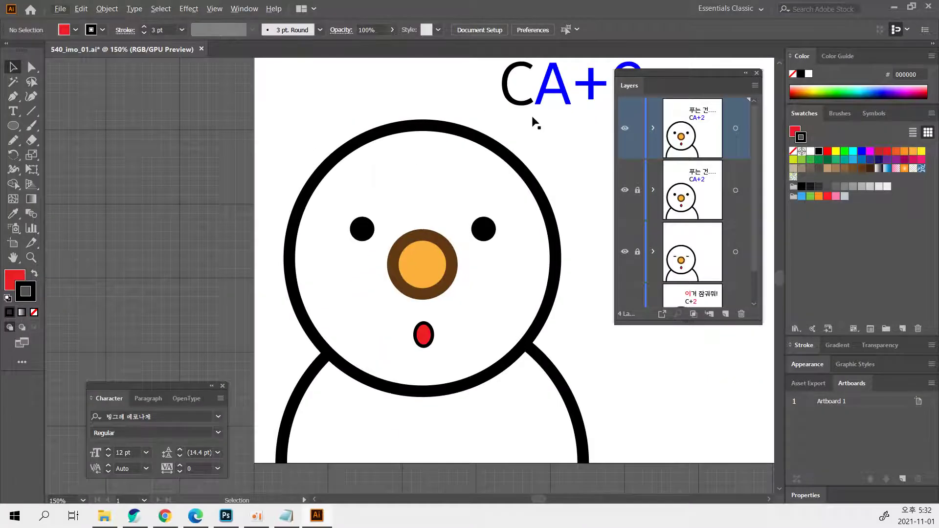
Delete the "푸는 건.... CA+2" text from the new top layer.
{"action": "scroll", "coordinate": [388, 157], "scroll_direction": "right", "scroll_amount": 5}
{"action": "scroll", "coordinate": [325, 185], "scroll_direction": "up", "scroll_amount": 5}
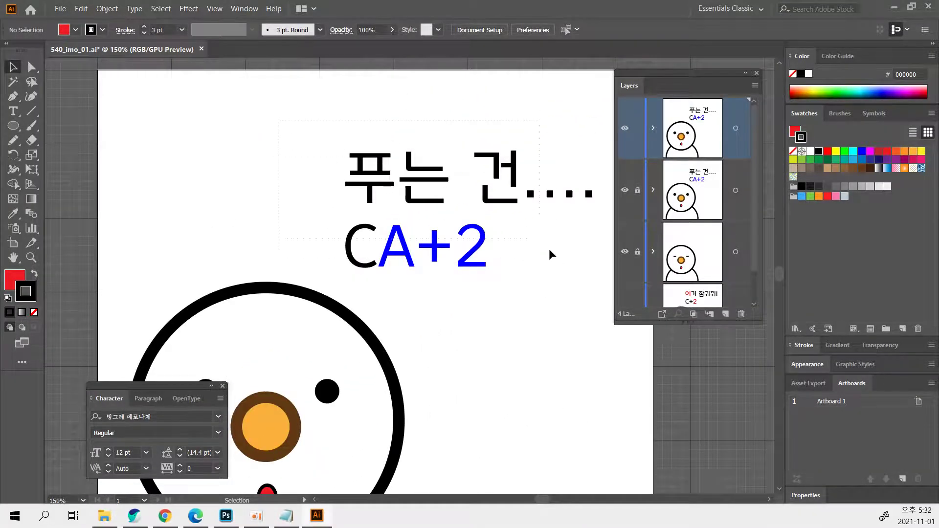
{"action": "key", "text": "ctrl+a"}
{"action": "key", "text": "Delete"}
Rotate the head with its eyes, nose and mouth clockwise about a point just below the mouth, tilting it slightly.
{"action": "key", "text": "space"}
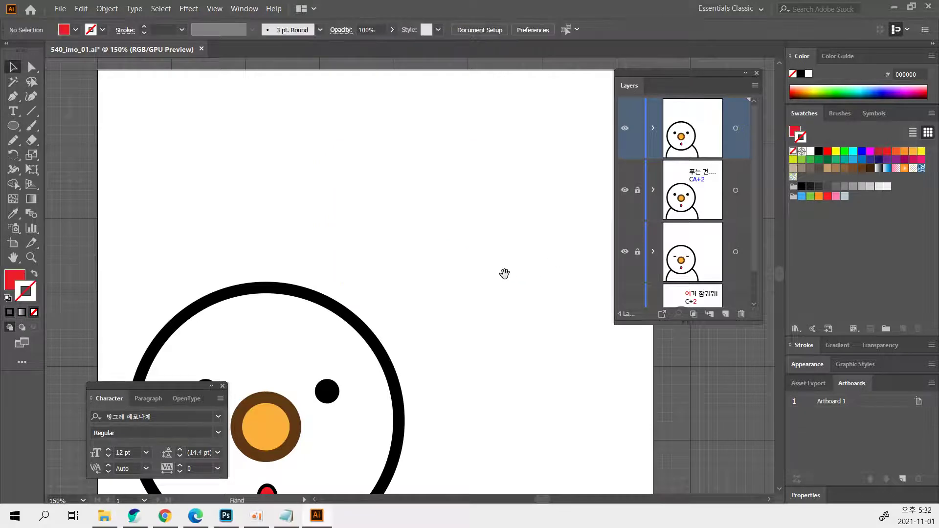
{"action": "left_click_drag", "start_coordinate": [505, 273], "coordinate": [552, 151]}
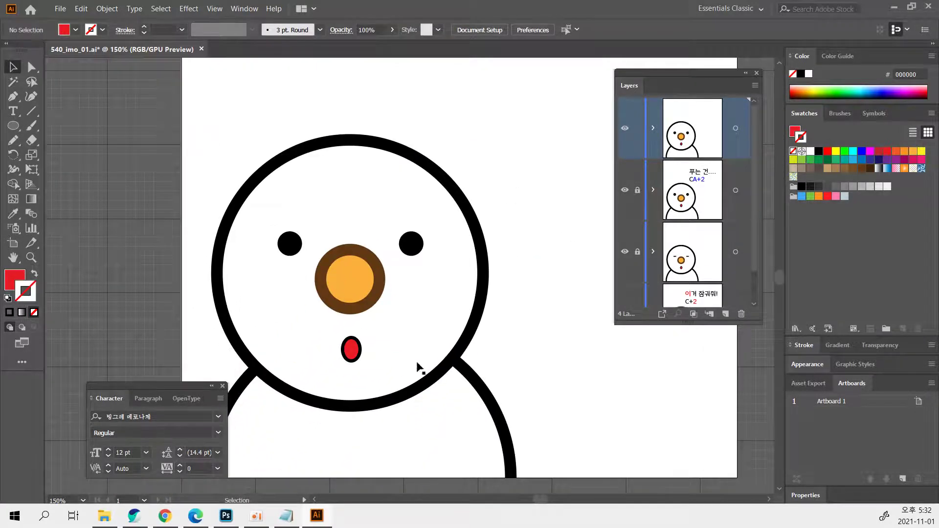
{"action": "left_click_drag", "start_coordinate": [196, 132], "coordinate": [554, 397]}
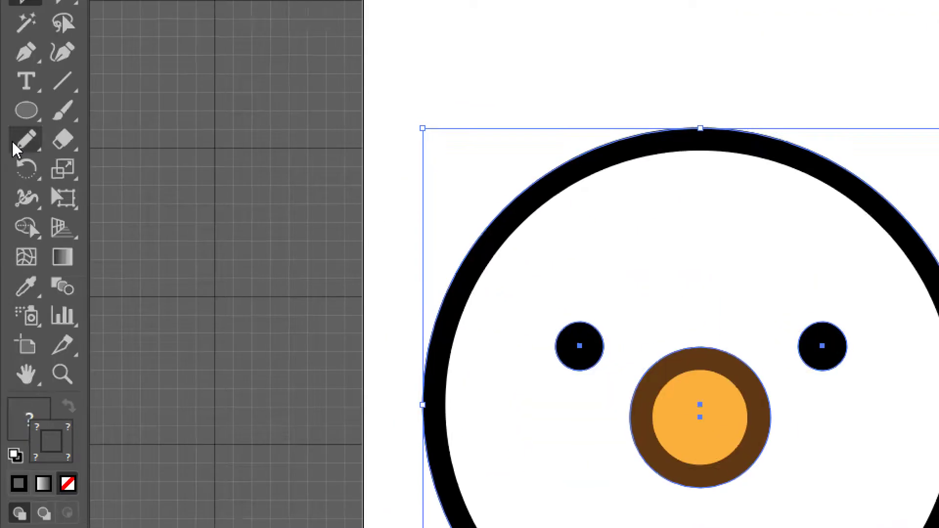
{"action": "left_click", "coordinate": [12, 157]}
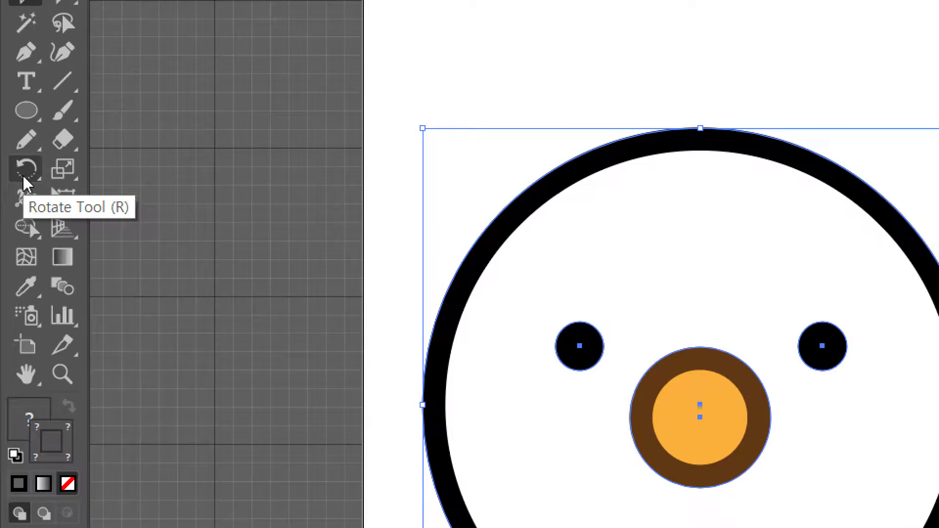
{"action": "left_click", "coordinate": [26, 183]}
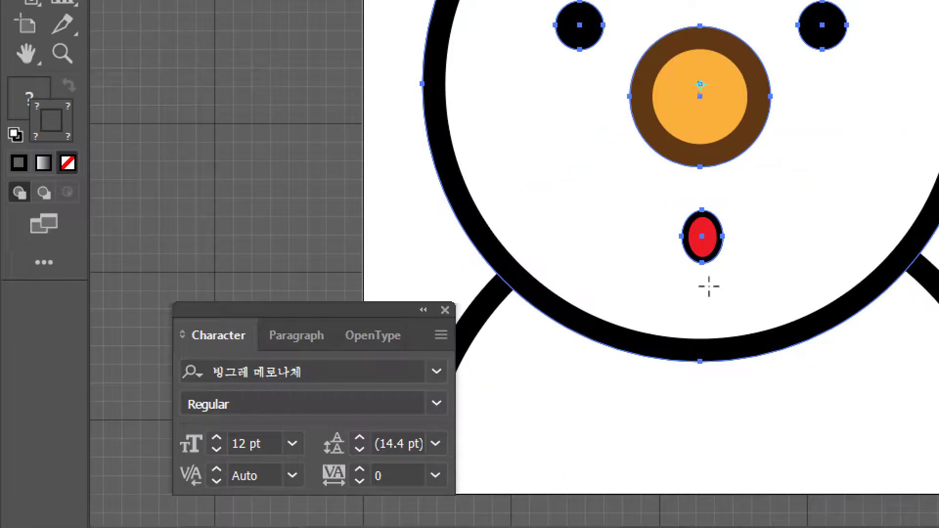
{"action": "left_click", "coordinate": [705, 286]}
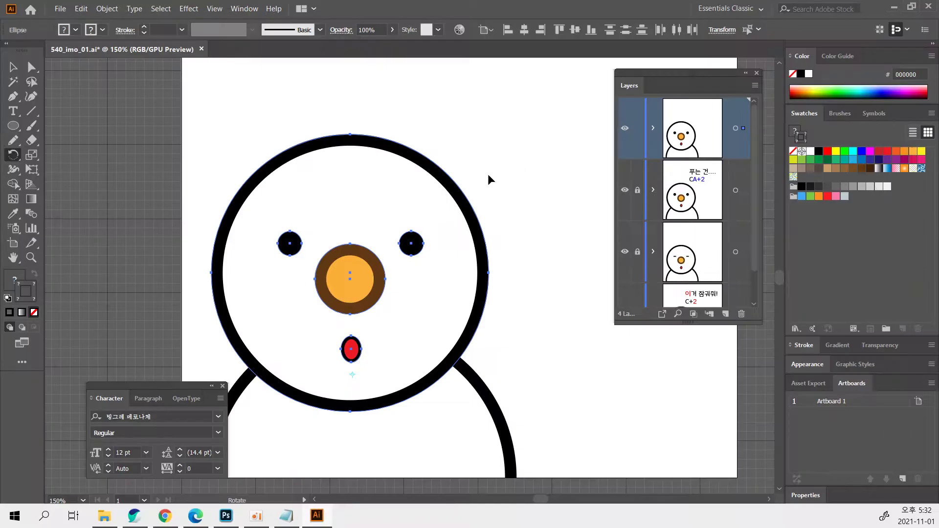
{"action": "left_click_drag", "start_coordinate": [488, 175], "coordinate": [537, 224]}
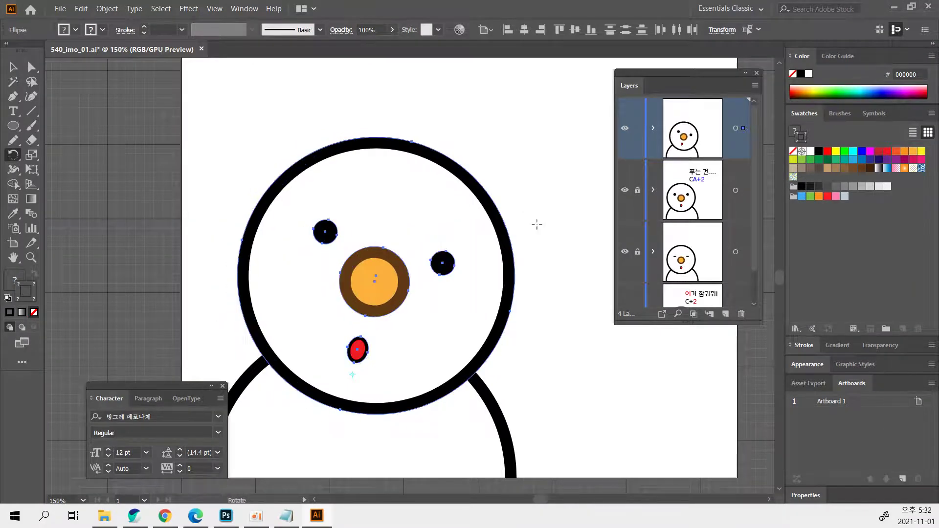
Switch the top layer's visibility off and on repeatedly to preview the head tilt against the upright frame, leaving it visible.
{"action": "left_click", "coordinate": [626, 129]}
{"action": "left_click", "coordinate": [626, 130]}
{"action": "left_click", "coordinate": [625, 129]}
{"action": "left_click", "coordinate": [626, 129]}
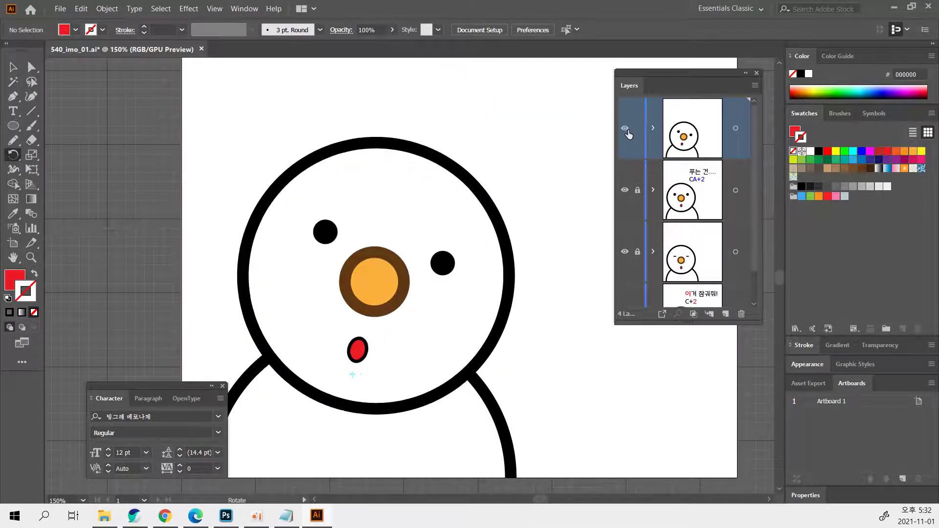
{"action": "left_click", "coordinate": [625, 129]}
{"action": "left_click", "coordinate": [625, 129]}
{"action": "left_click", "coordinate": [628, 130]}
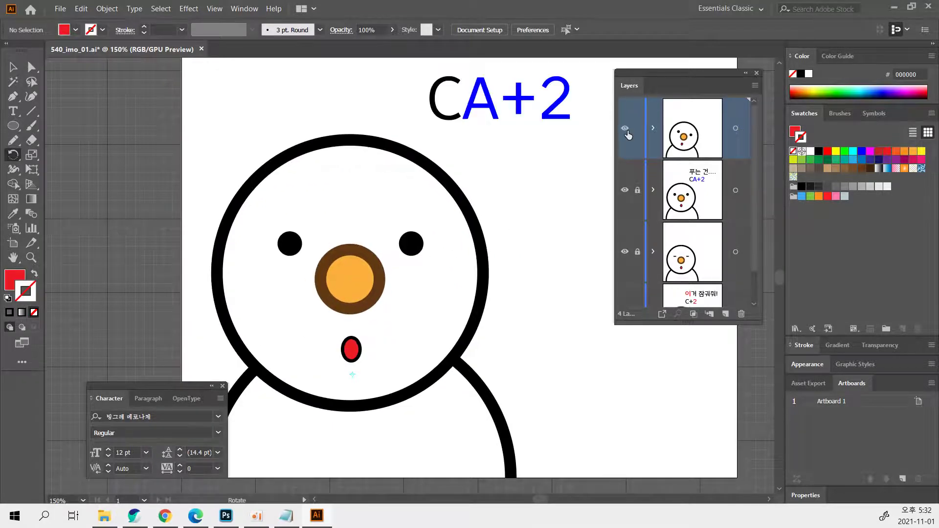
{"action": "left_click", "coordinate": [627, 130]}
{"action": "left_click", "coordinate": [628, 130]}
{"action": "left_click", "coordinate": [628, 130]}
{"action": "left_click", "coordinate": [628, 130]}
{"action": "left_click", "coordinate": [14, 69]}
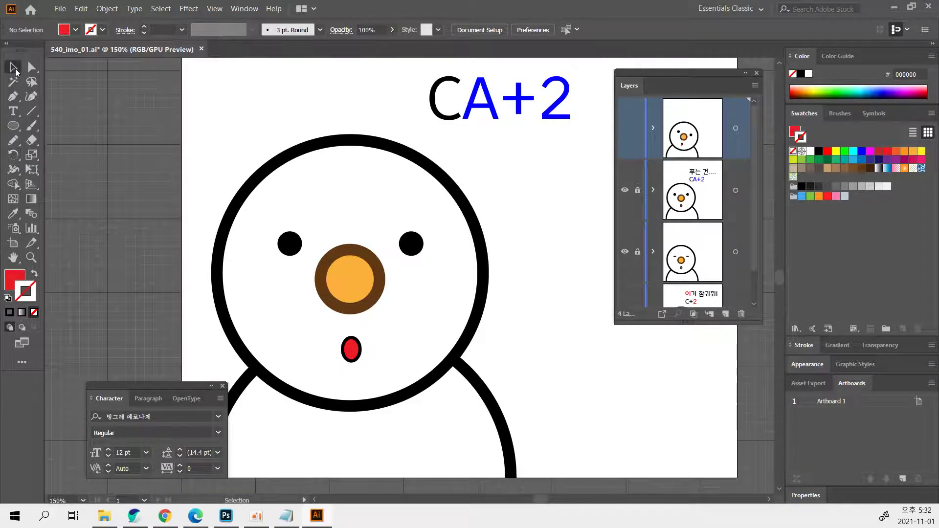
{"action": "left_click", "coordinate": [625, 131]}
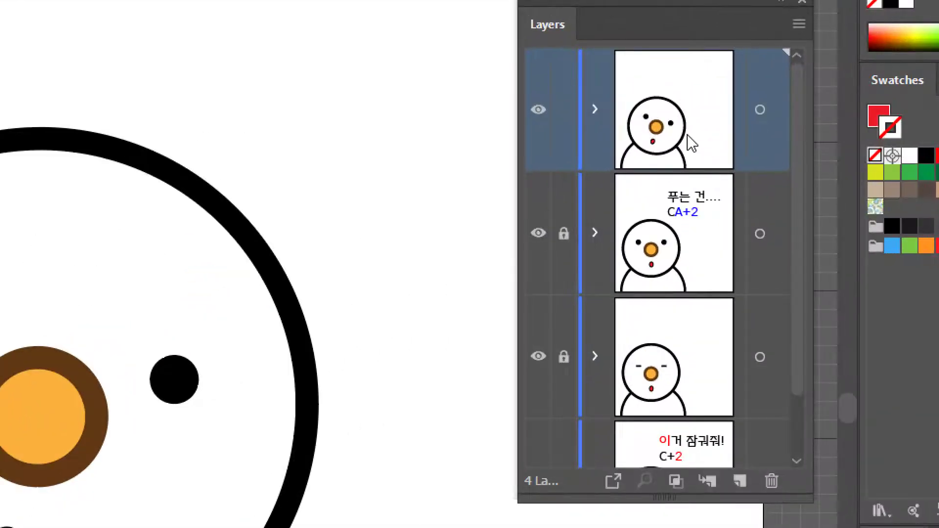
Duplicate the tilted-head layer, lock the original and make the top copy active.
{"action": "left_click_drag", "start_coordinate": [692, 142], "coordinate": [741, 462]}
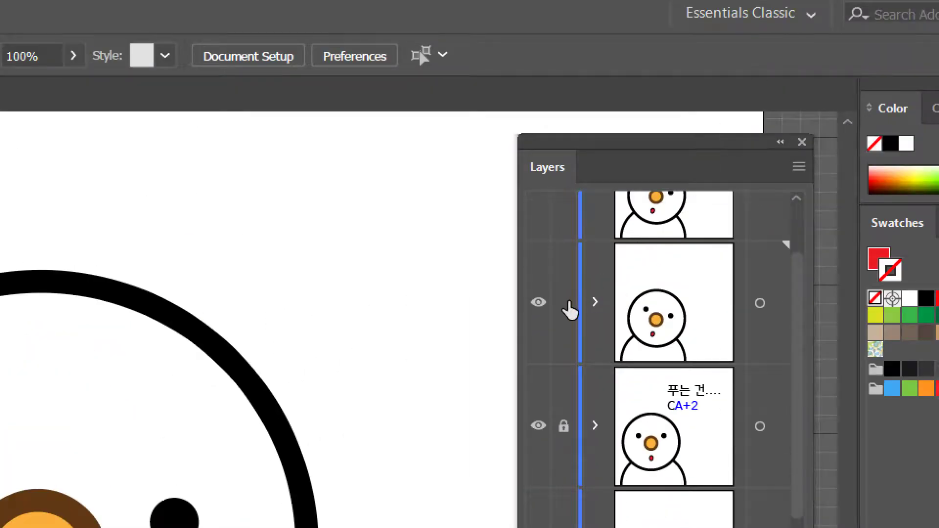
{"action": "left_click", "coordinate": [565, 303]}
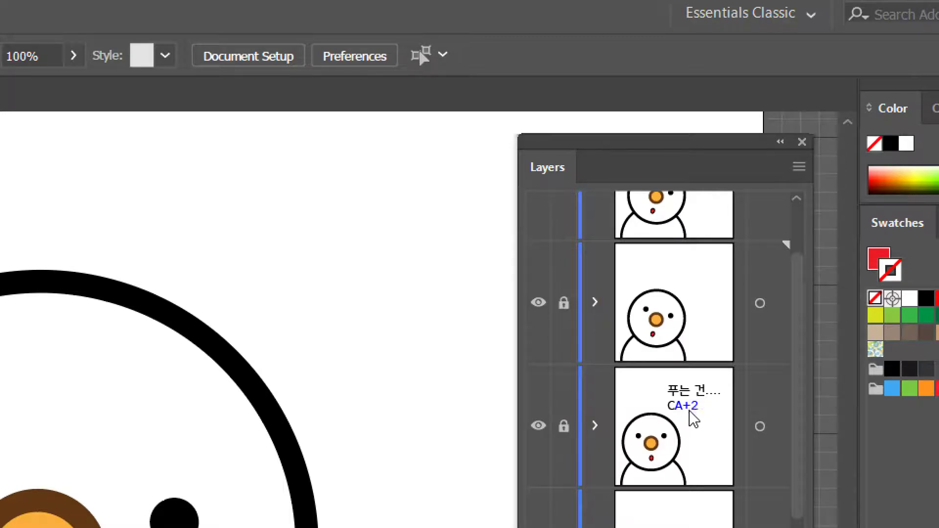
{"action": "scroll", "coordinate": [692, 420], "scroll_direction": "up", "scroll_amount": 2}
{"action": "left_click", "coordinate": [671, 268]}
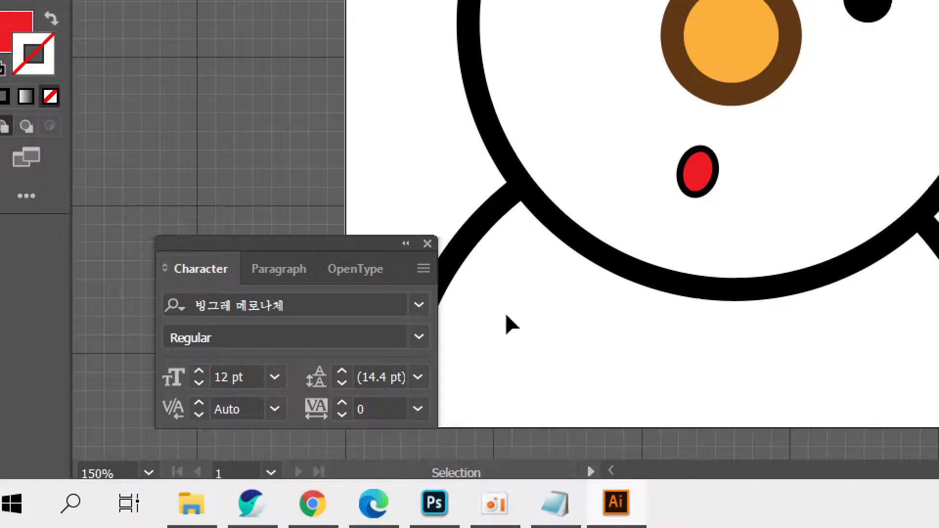
Close the Character panel and rotate the whole head with its face parts counterclockwise about a point beside the mouth into the opposite tilt.
{"action": "left_click", "coordinate": [427, 243]}
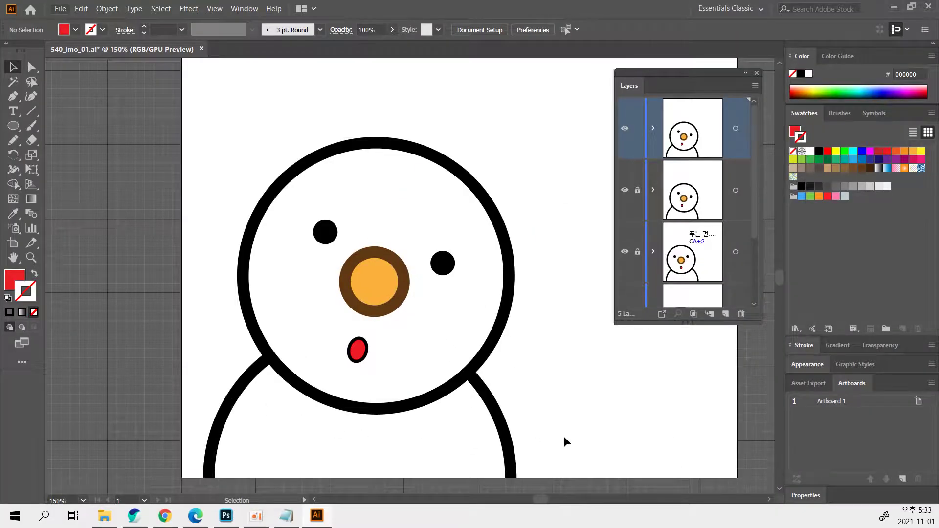
{"action": "left_click_drag", "start_coordinate": [564, 436], "coordinate": [182, 116]}
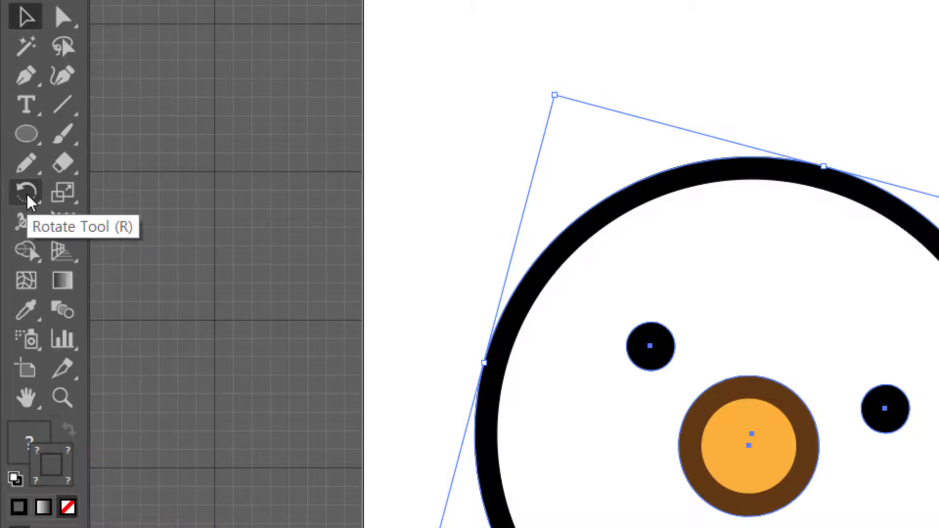
{"action": "left_click", "coordinate": [27, 194]}
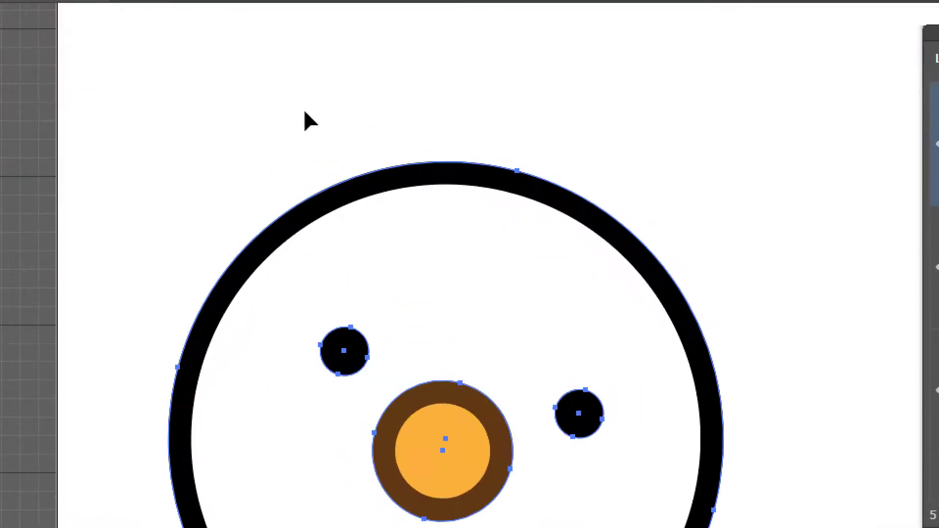
{"action": "left_click_drag", "start_coordinate": [304, 117], "coordinate": [216, 136]}
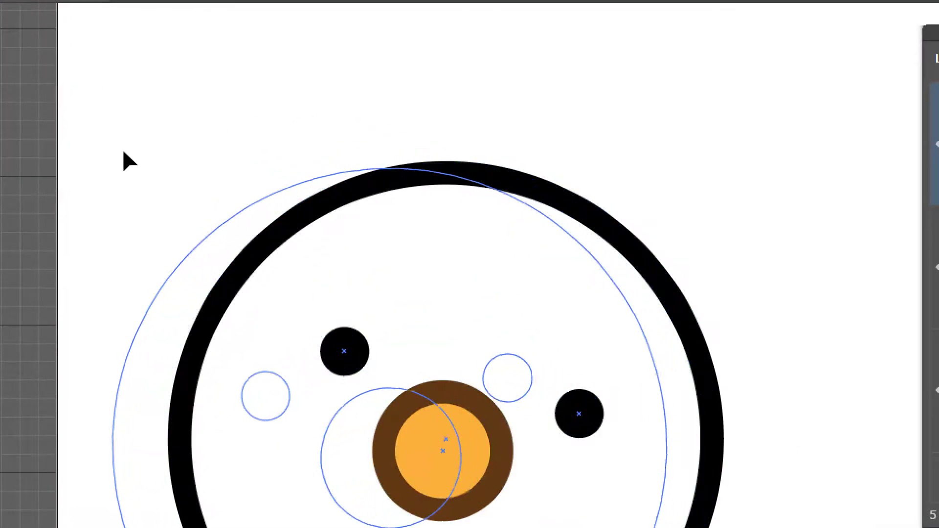
{"action": "key", "text": "Escape"}
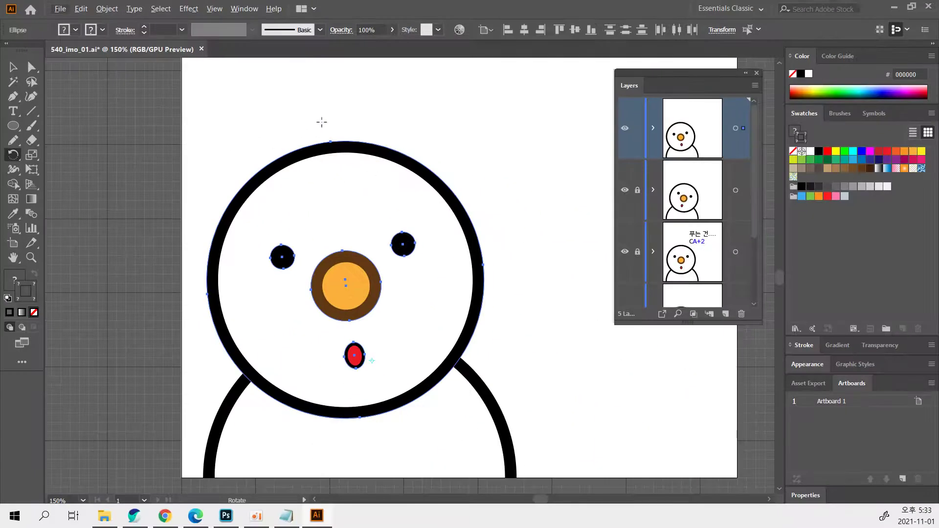
{"action": "left_click_drag", "start_coordinate": [313, 122], "coordinate": [274, 130]}
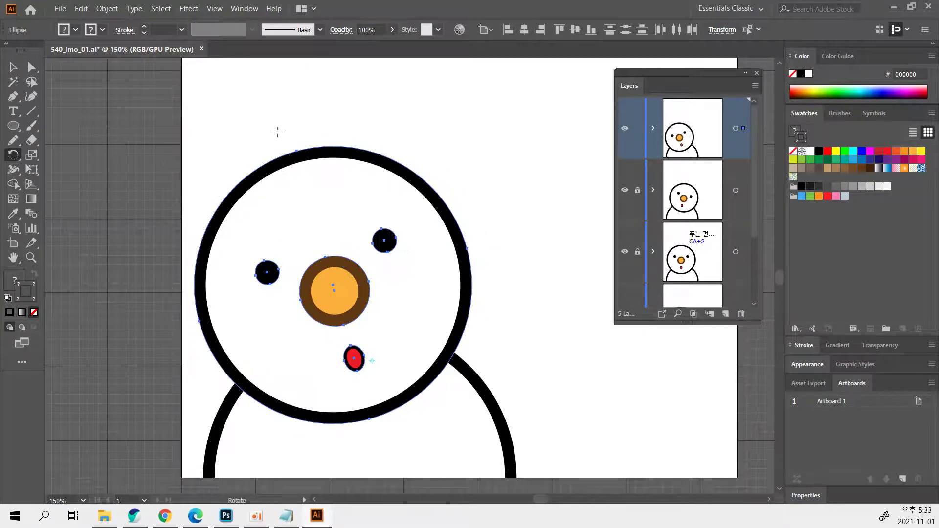
Toggle the top layer's visibility repeatedly to preview the head swinging between the two opposite tilts, leaving the layer visible.
{"action": "left_click", "coordinate": [624, 131]}
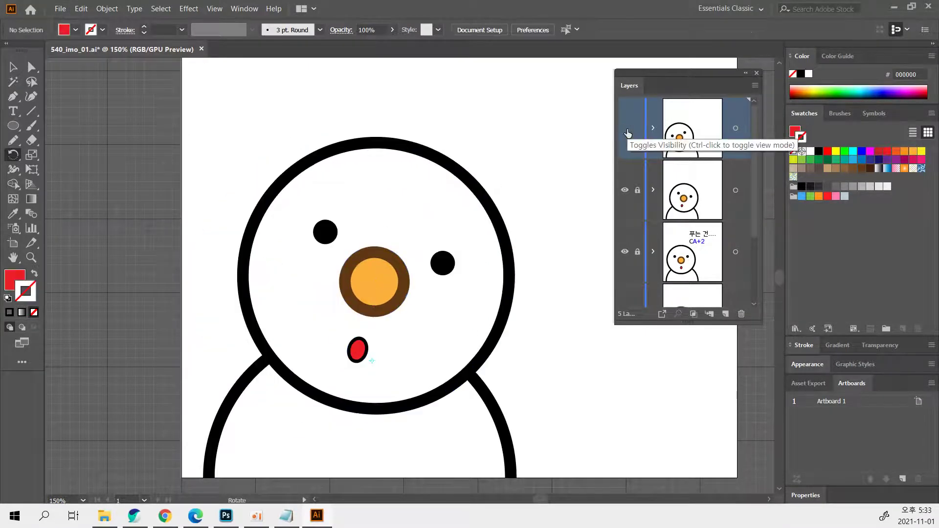
{"action": "left_click", "coordinate": [627, 130]}
{"action": "left_click", "coordinate": [626, 131]}
{"action": "left_click", "coordinate": [627, 131]}
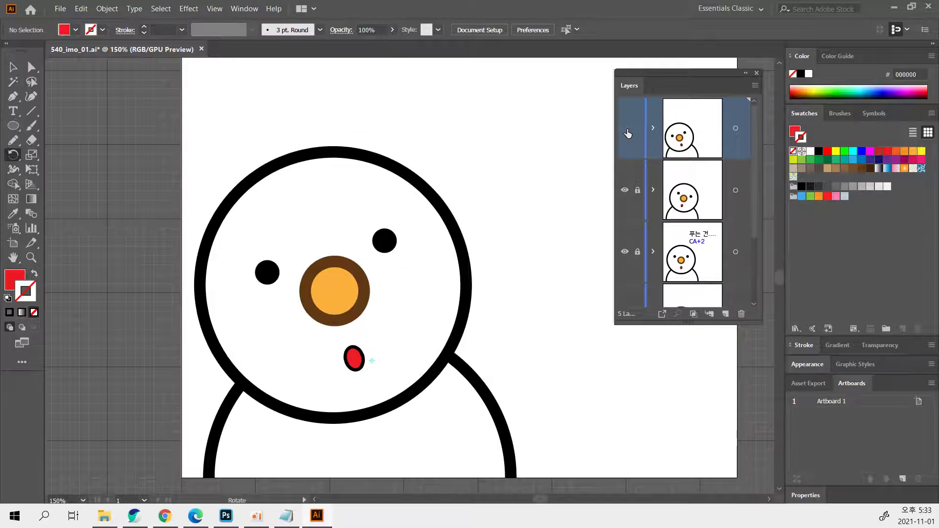
{"action": "left_click", "coordinate": [626, 131]}
{"action": "left_click", "coordinate": [626, 131]}
{"action": "left_click", "coordinate": [626, 131]}
{"action": "left_click", "coordinate": [626, 131]}
{"action": "left_click", "coordinate": [626, 130]}
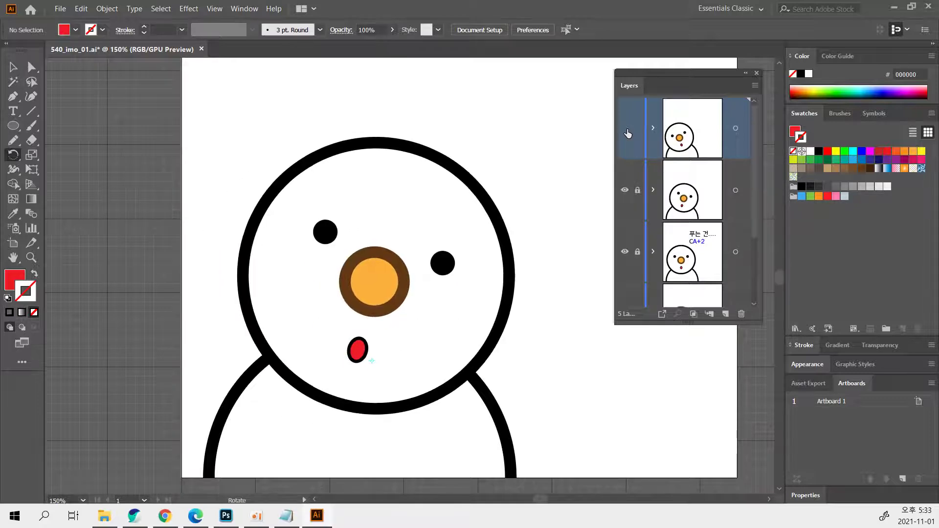
{"action": "left_click", "coordinate": [626, 131]}
{"action": "left_click", "coordinate": [626, 131]}
{"action": "left_click", "coordinate": [626, 130]}
{"action": "left_click", "coordinate": [626, 131]}
{"action": "left_click", "coordinate": [627, 131]}
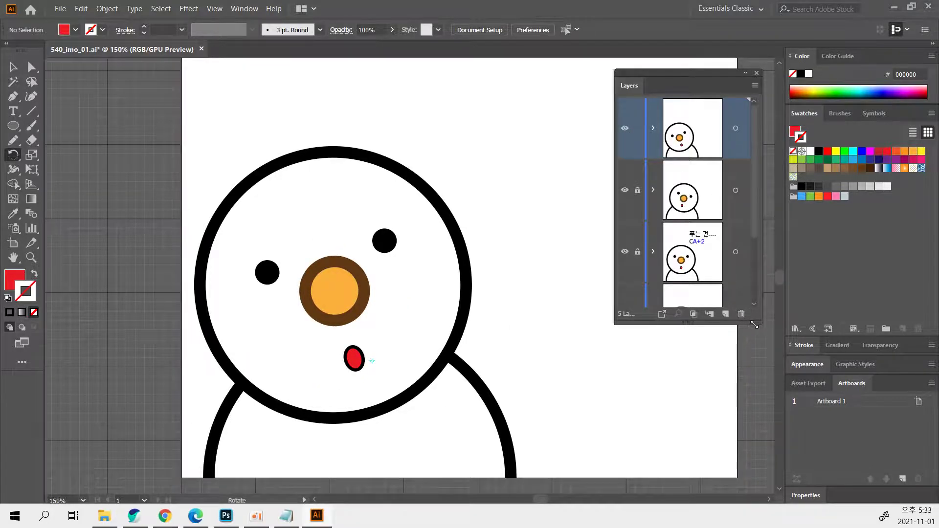
With the Layers panel enlarged to show all layers, unlock and activate the "푸는 건...." layer and hide the two layers above it.
{"action": "left_click_drag", "start_coordinate": [754, 324], "coordinate": [754, 477]}
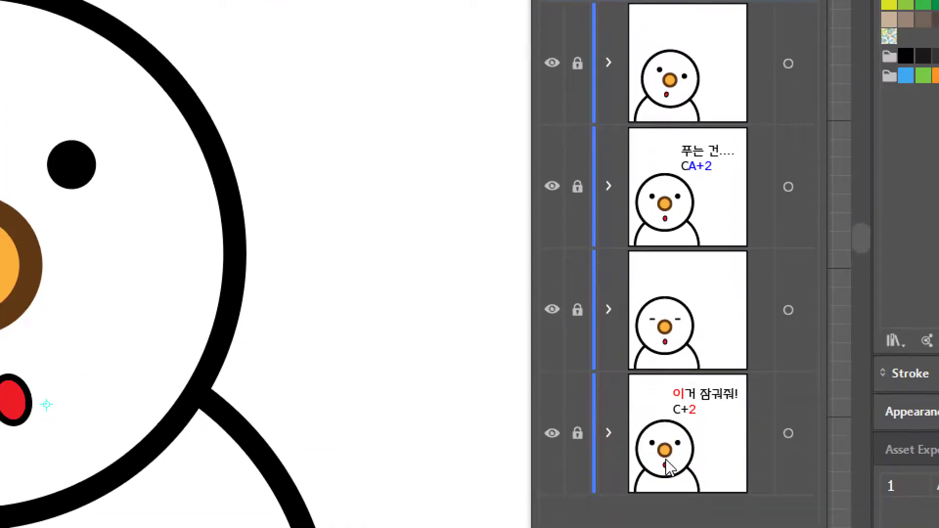
{"action": "left_click", "coordinate": [669, 464]}
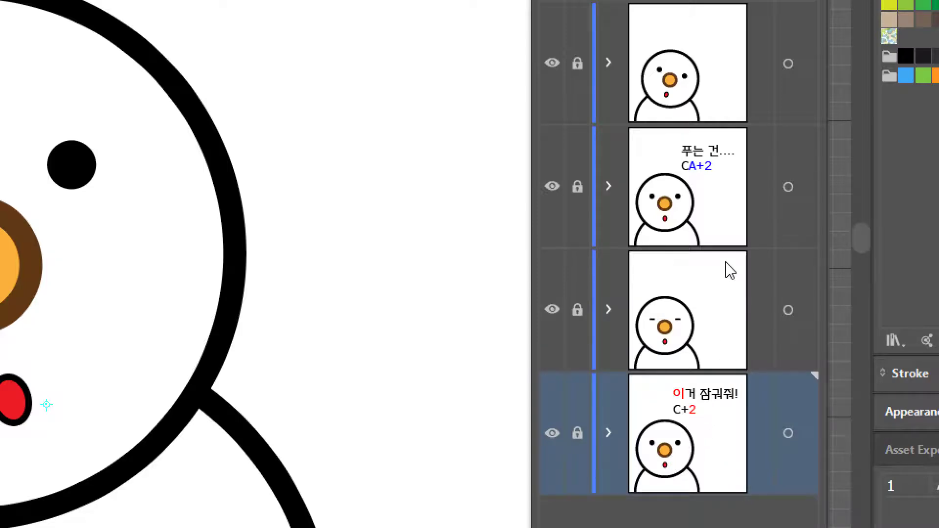
{"action": "left_click", "coordinate": [578, 187]}
{"action": "left_click", "coordinate": [711, 174]}
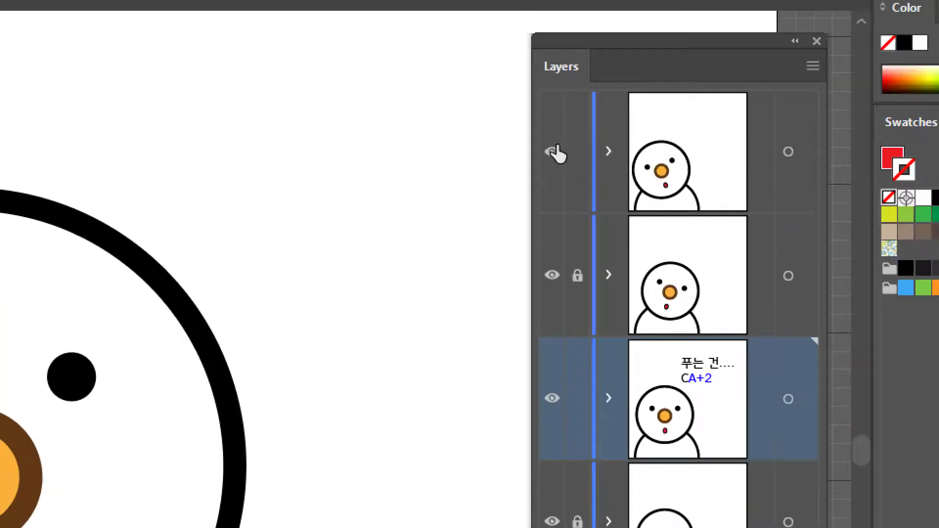
{"action": "left_click_drag", "start_coordinate": [557, 154], "coordinate": [552, 277]}
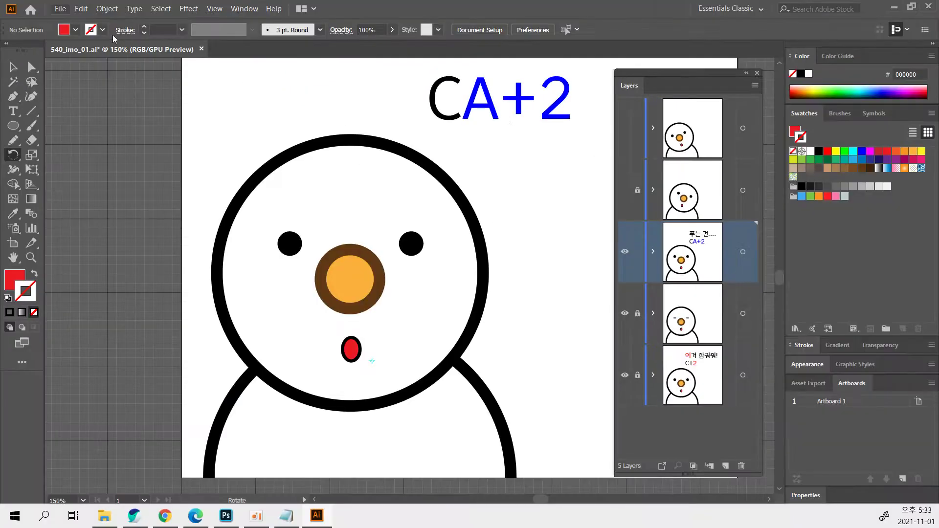
Delete the "푸는 건.... CA+2" text object from the active upright-head layer.
{"action": "left_click", "coordinate": [13, 67]}
{"action": "left_click", "coordinate": [485, 113]}
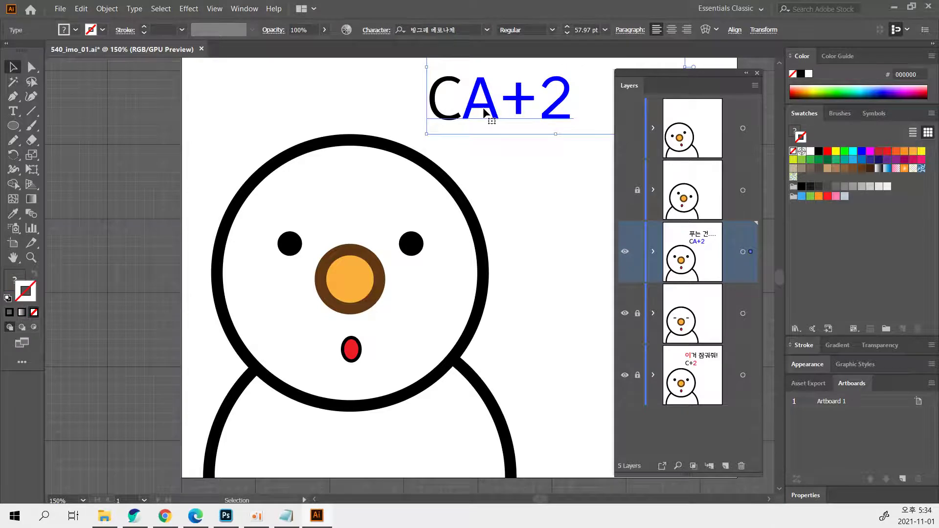
{"action": "scroll", "coordinate": [484, 113], "scroll_direction": "up", "scroll_amount": 2}
{"action": "key", "text": "Delete"}
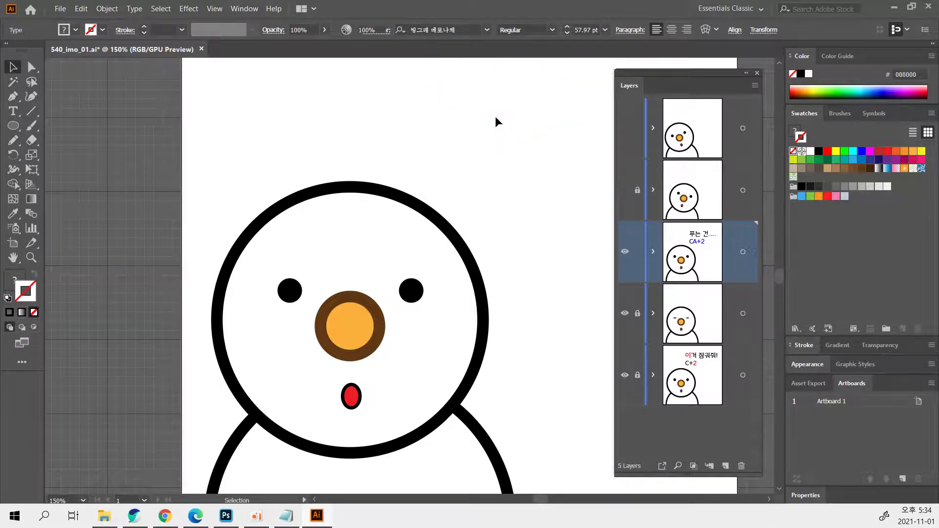
Show the frame layers one at a time from the bottom layer upward to preview the whole sequence, leaving all five visible.
{"action": "left_click", "coordinate": [700, 388]}
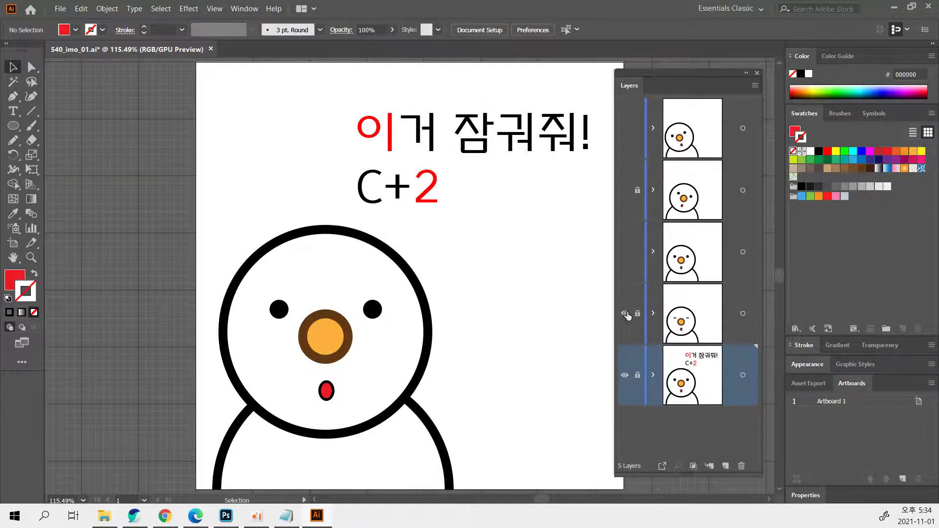
{"action": "left_click", "coordinate": [626, 313]}
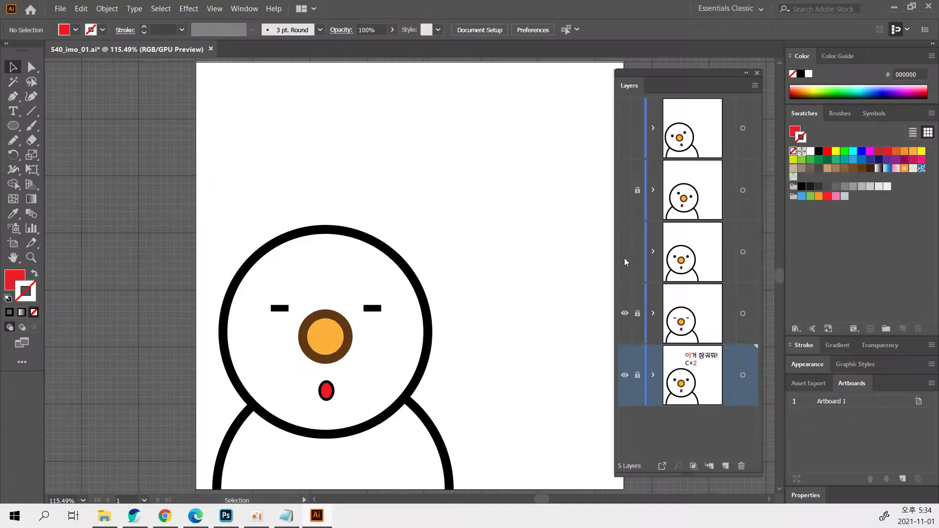
{"action": "left_click", "coordinate": [625, 258]}
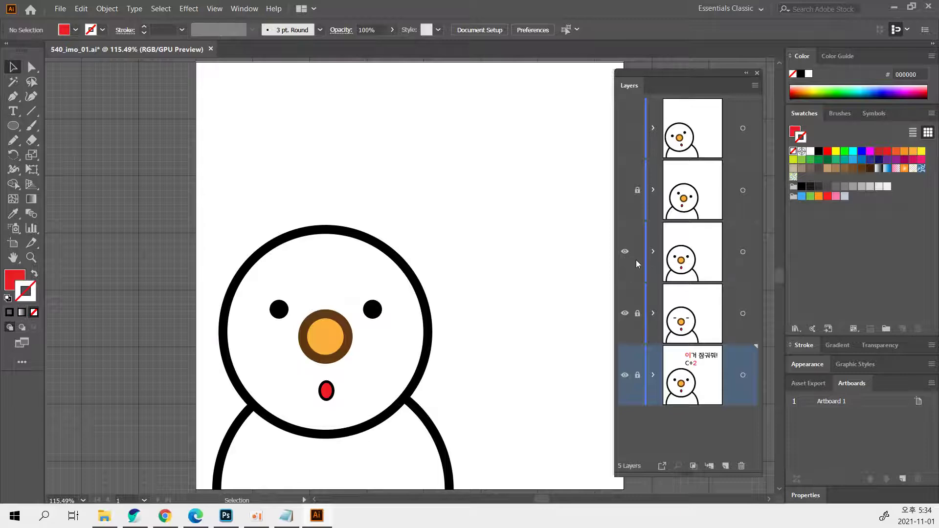
{"action": "left_click", "coordinate": [622, 190]}
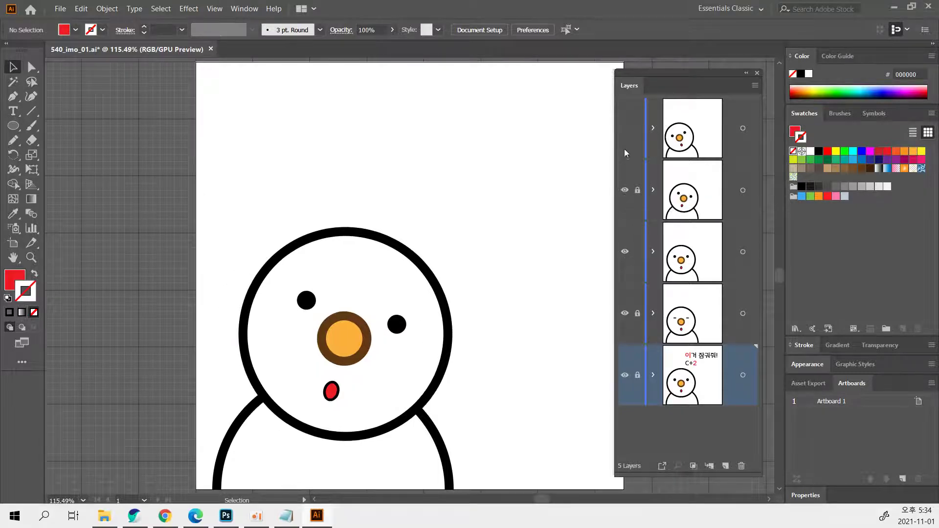
{"action": "left_click", "coordinate": [622, 129]}
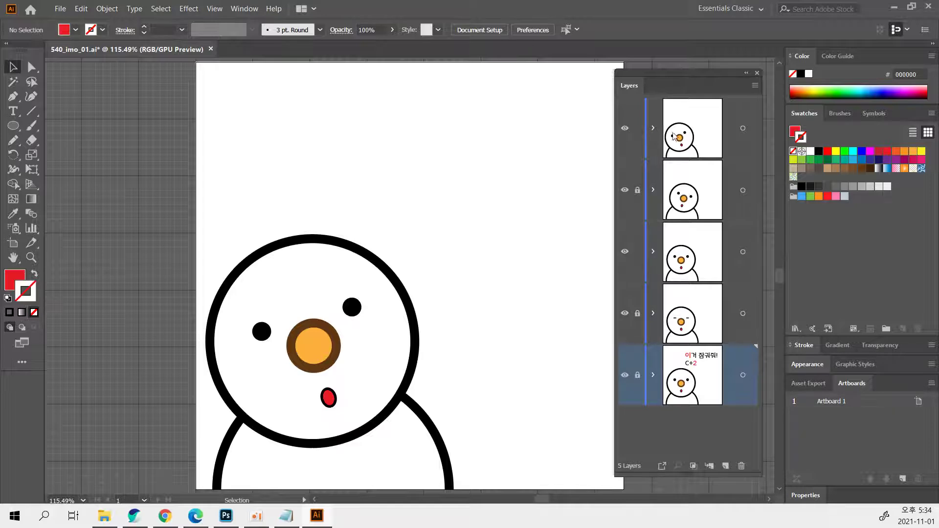
Activate the top layer, select its head outline's upper anchor point and lock the upright-head layer third in the stack.
{"action": "left_click", "coordinate": [716, 142]}
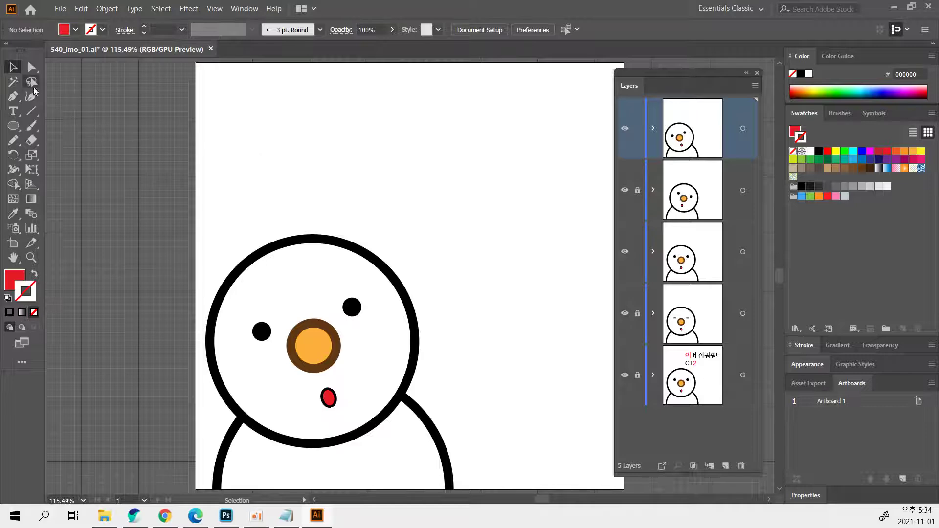
{"action": "left_click", "coordinate": [31, 67]}
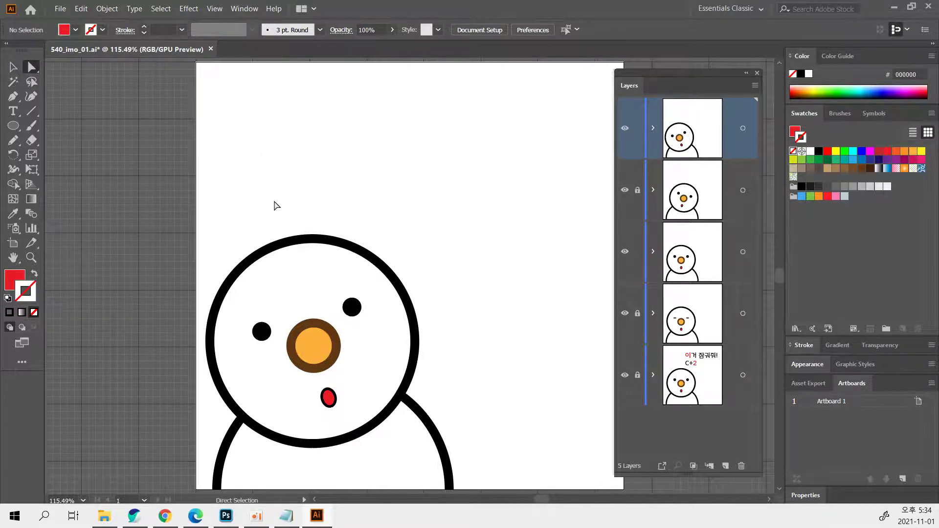
{"action": "left_click_drag", "start_coordinate": [274, 205], "coordinate": [396, 274]}
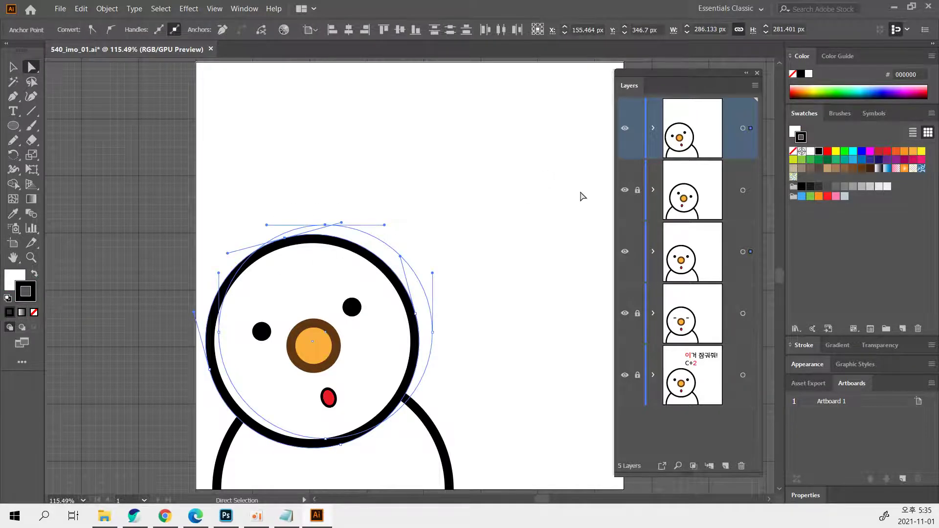
{"action": "left_click", "coordinate": [638, 251]}
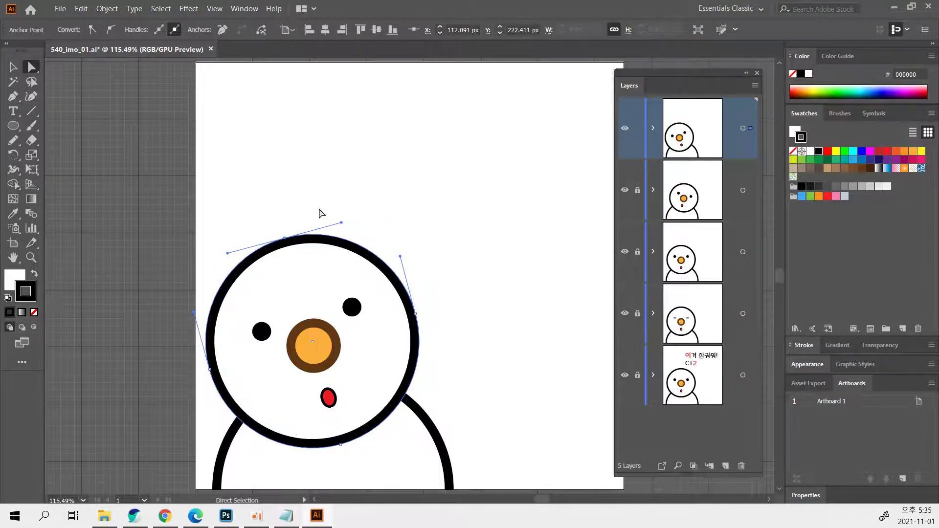
Pull the tilted head outline's upper anchor into an egg shape and toggle the top layer's visibility to compare the frames.
{"action": "mouse_move", "coordinate": [249, 210]}
{"action": "left_mouse_down"}
{"action": "mouse_move", "coordinate": [305, 269]}
{"action": "mouse_move", "coordinate": [265, 206]}
{"action": "left_mouse_up"}
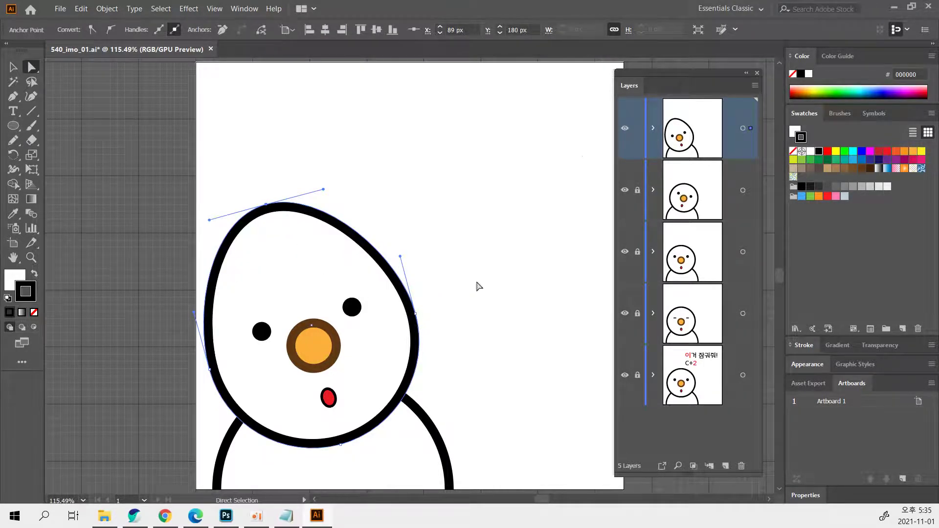
{"action": "left_click", "coordinate": [624, 129]}
{"action": "left_click", "coordinate": [624, 129]}
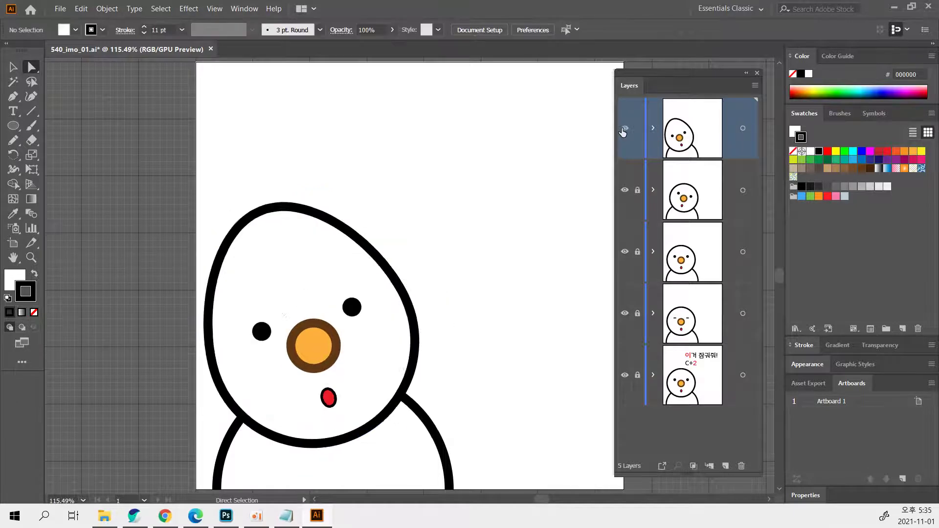
{"action": "left_click", "coordinate": [623, 129]}
{"action": "left_click", "coordinate": [624, 129]}
{"action": "left_click", "coordinate": [624, 129]}
{"action": "left_click", "coordinate": [624, 128]}
{"action": "left_click", "coordinate": [624, 129]}
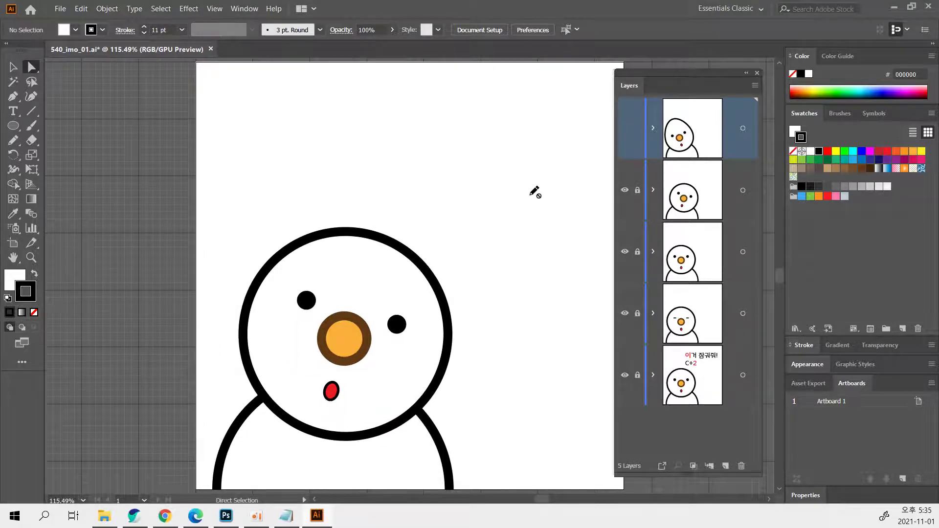
{"action": "left_click", "coordinate": [624, 129]}
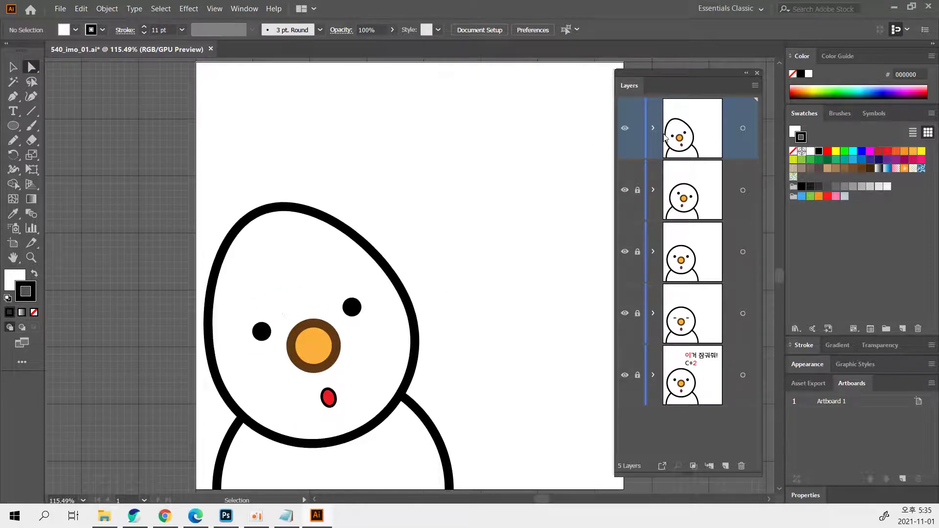
Undo the visibility toggling and the egg-shaped stretch of the top layer's head outline.
{"action": "left_click", "coordinate": [625, 129]}
{"action": "key", "text": "ctrl+z"}
{"action": "key", "text": "ctrl+z"}
{"action": "key", "text": "ctrl+z"}
{"action": "key", "text": "ctrl+z"}
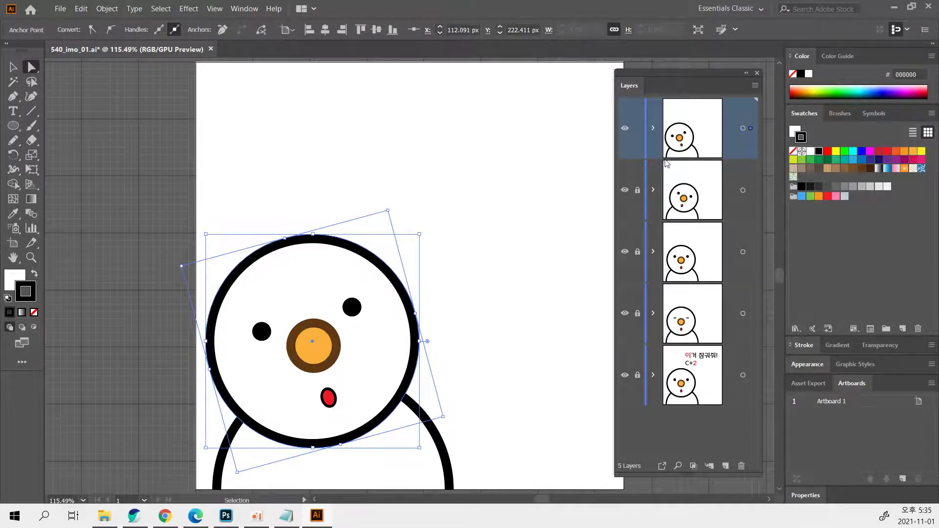
Save the five-layer emoticon document.
{"action": "key", "text": "ctrl+s"}
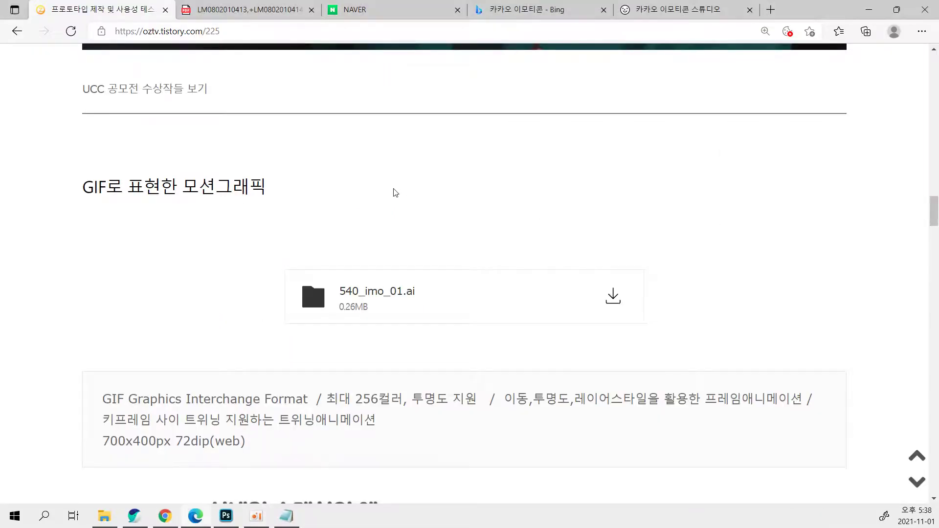
{"action": "scroll", "coordinate": [479, 297], "scroll_direction": "up", "scroll_amount": 4, "text": "ctrl"}
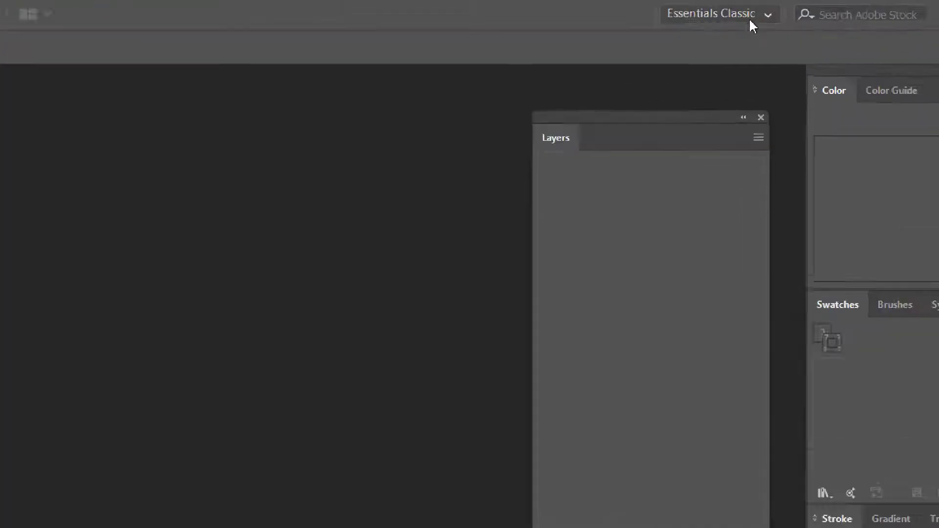
{"action": "left_click", "coordinate": [762, 9]}
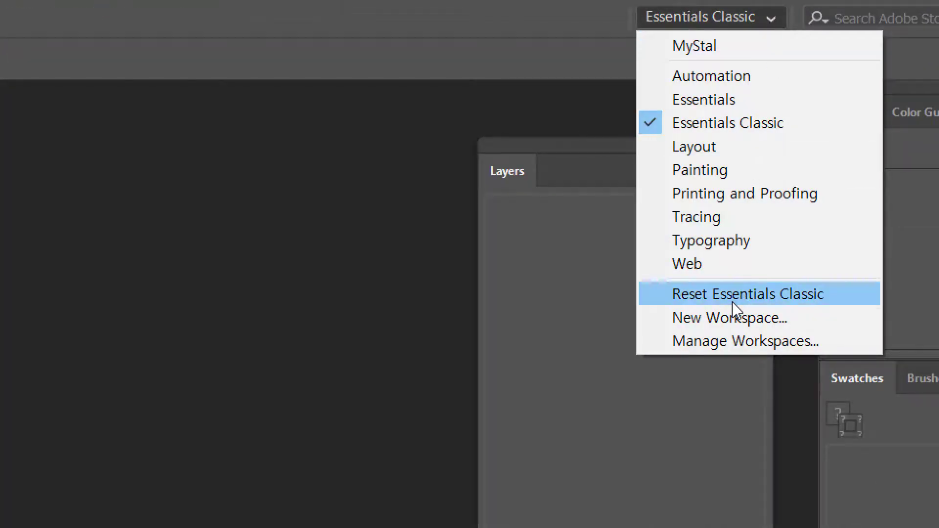
{"action": "left_click", "coordinate": [504, 57]}
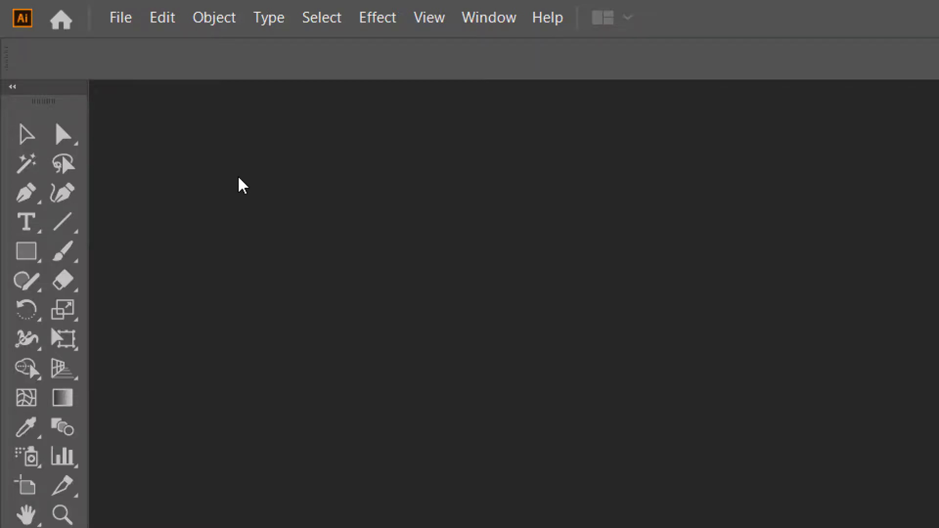
Open the file 540_imo_01.ai from the desktop.
{"action": "key", "text": "ctrl+o"}
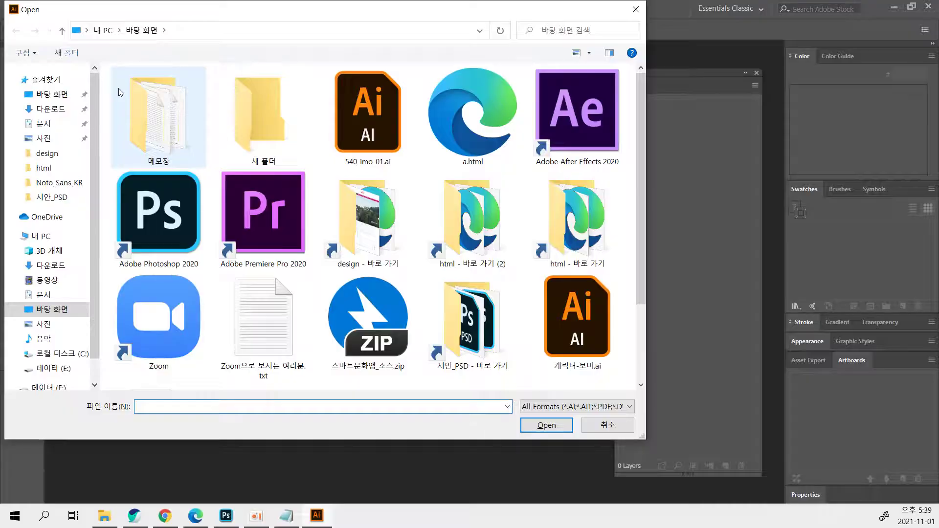
{"action": "double_click", "coordinate": [380, 126]}
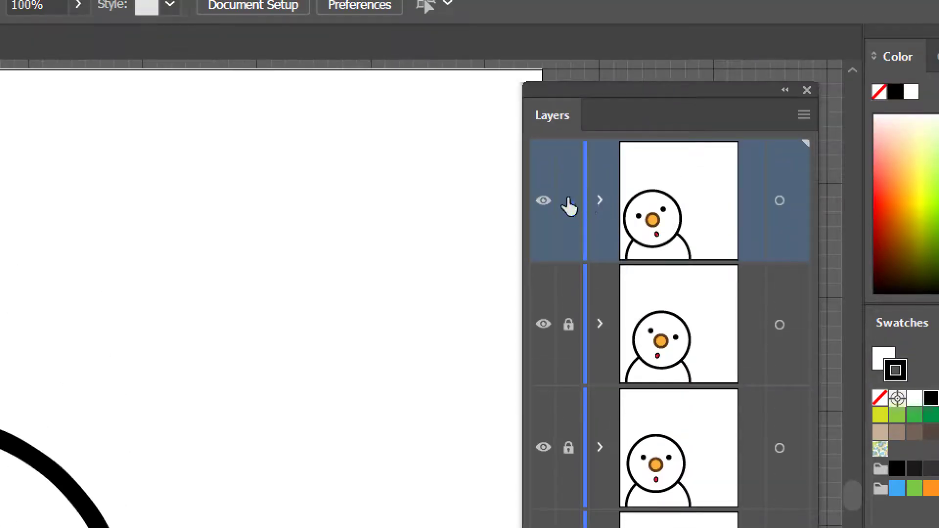
{"action": "left_click", "coordinate": [806, 121]}
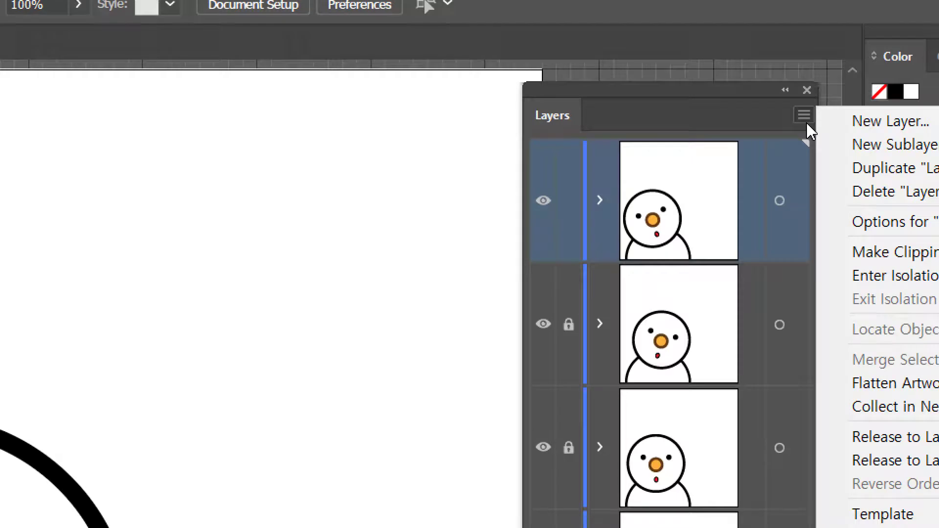
{"action": "left_click", "coordinate": [738, 100]}
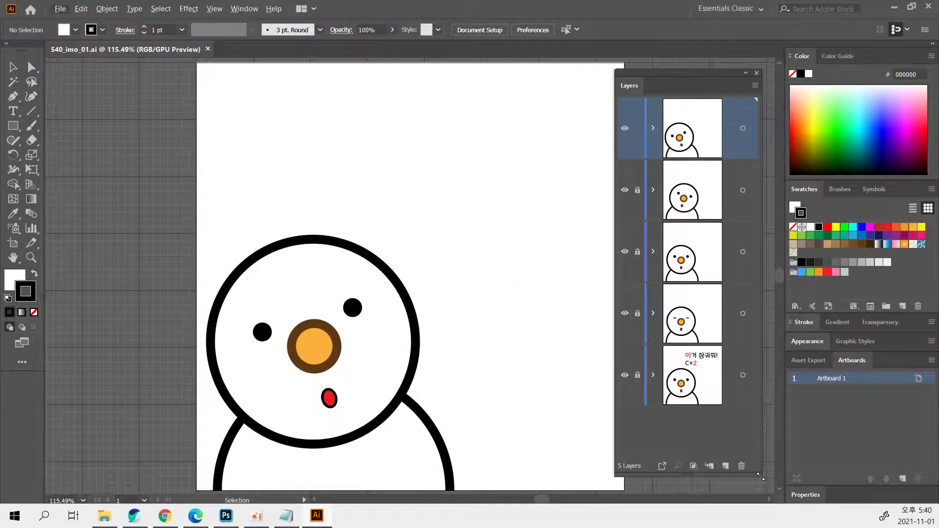
Shorten the Layers panel, scroll through its layer list and enlarge the panel again until all five layers fit.
{"action": "left_click_drag", "start_coordinate": [761, 475], "coordinate": [769, 356]}
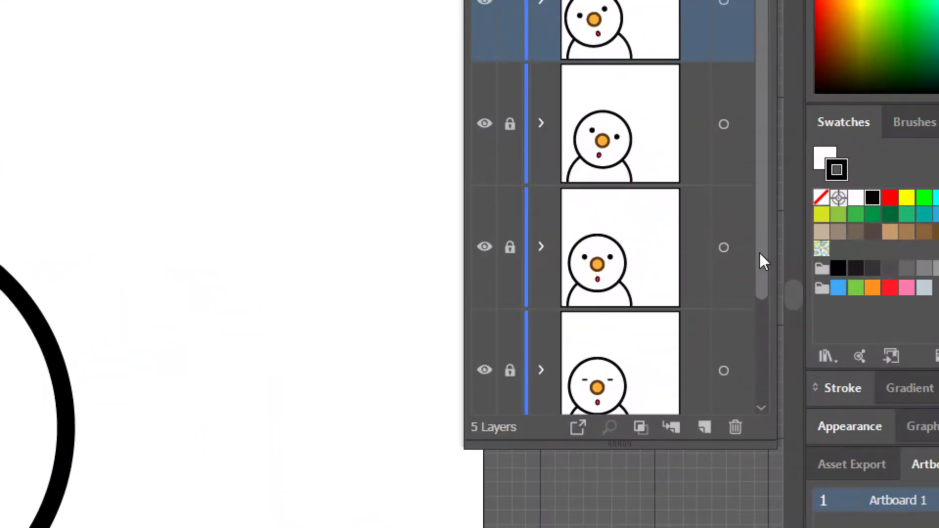
{"action": "left_click_drag", "start_coordinate": [766, 264], "coordinate": [760, 361]}
{"action": "left_click_drag", "start_coordinate": [756, 398], "coordinate": [771, 0]}
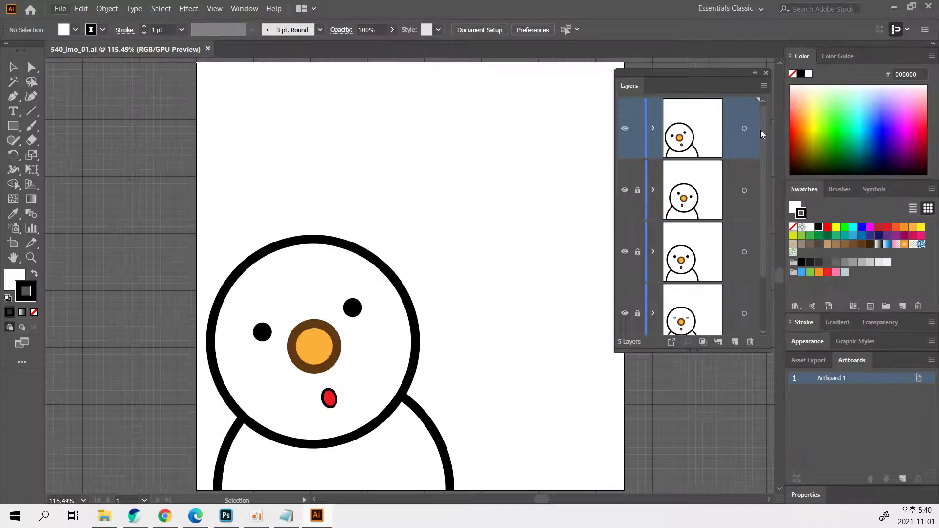
{"action": "scroll", "coordinate": [763, 196], "scroll_direction": "down", "scroll_amount": 3}
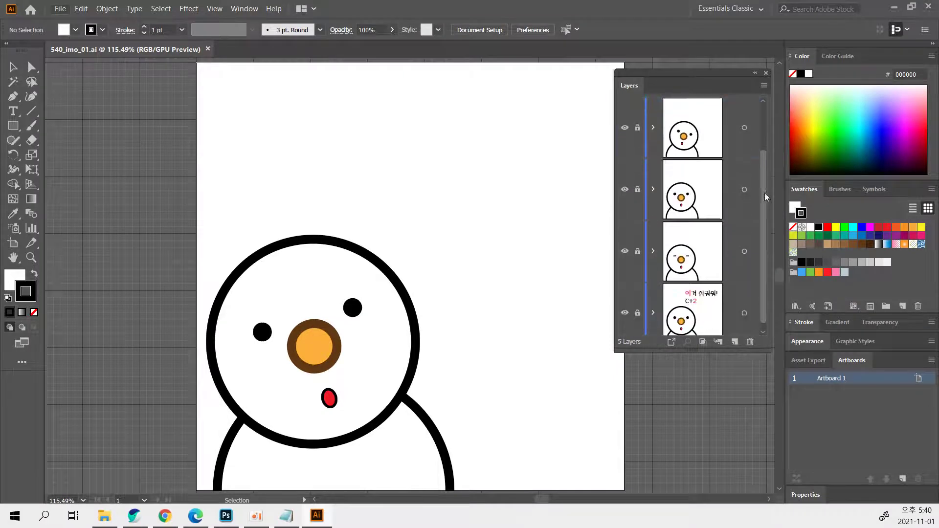
{"action": "left_click_drag", "start_coordinate": [769, 347], "coordinate": [768, 479]}
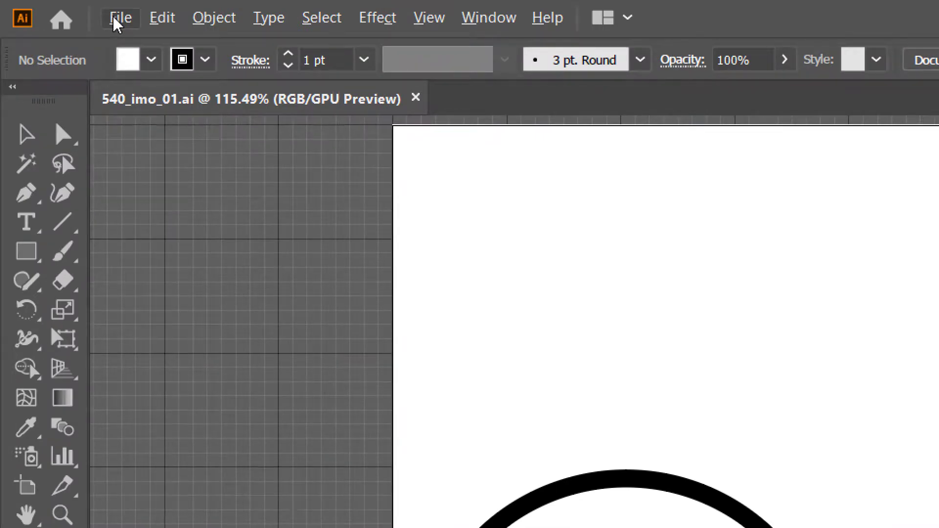
Export the document to the desktop as 540_imo_01.psd in the Photoshop (*.PSD) format without using artboards.
{"action": "left_click", "coordinate": [118, 18]}
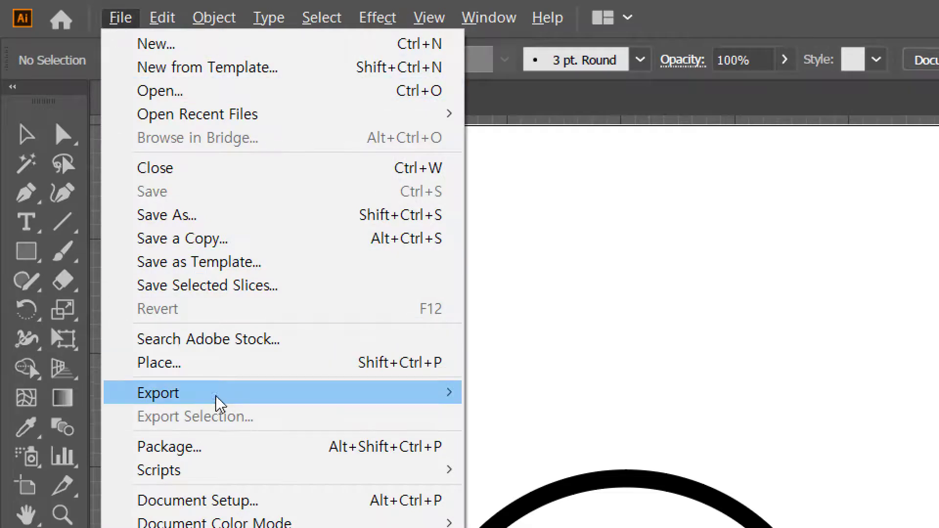
{"action": "mouse_move", "coordinate": [213, 394]}
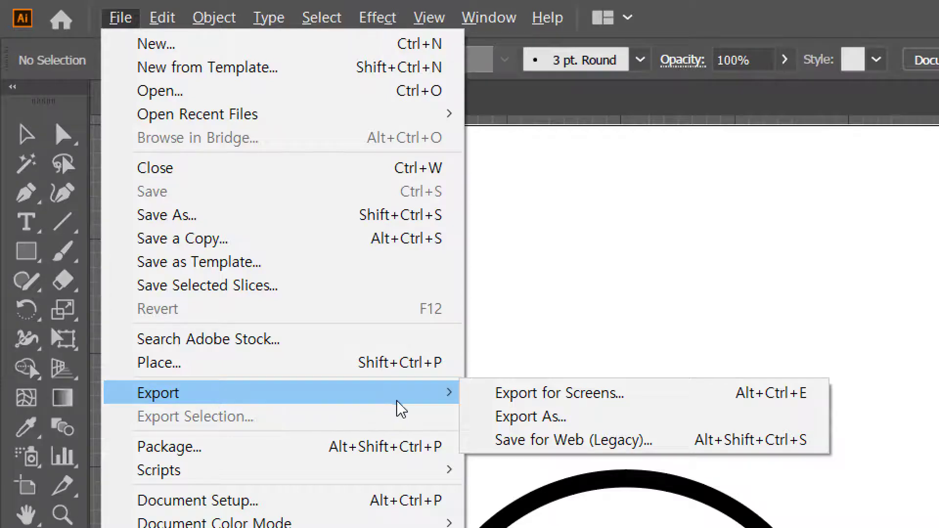
{"action": "left_click", "coordinate": [614, 417]}
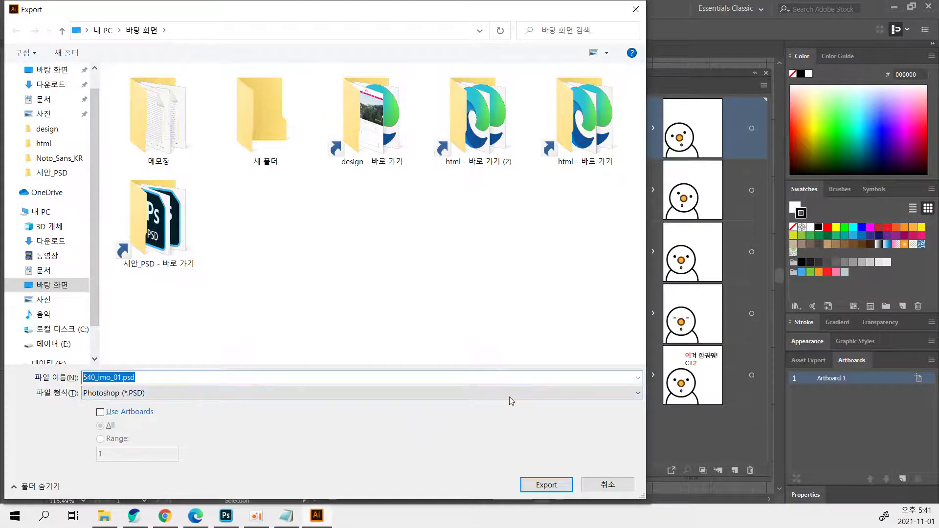
{"action": "left_click", "coordinate": [511, 395]}
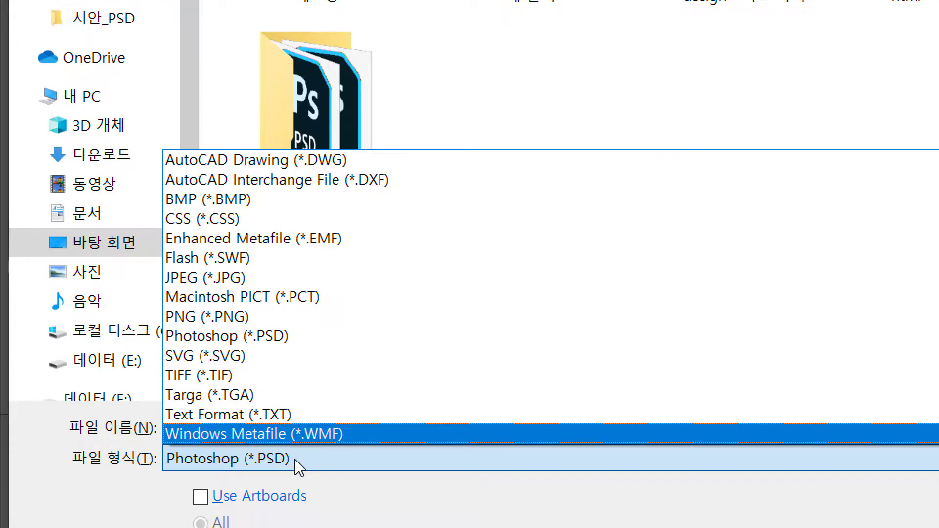
{"action": "left_click", "coordinate": [239, 334]}
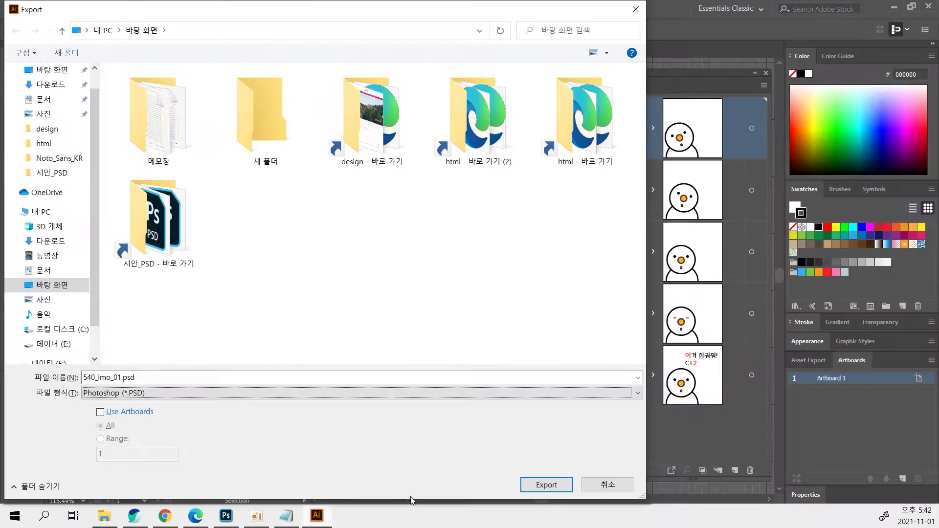
{"action": "left_click", "coordinate": [549, 490]}
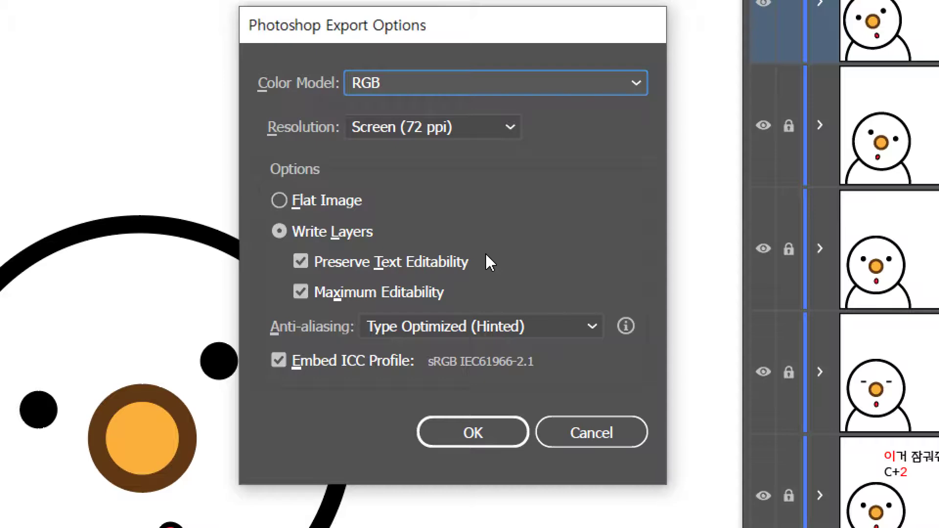
Complete the Photoshop export with the RGB color model, Screen (72 ppi) resolution and Write Layers with maximum editability.
{"action": "left_click", "coordinate": [515, 126]}
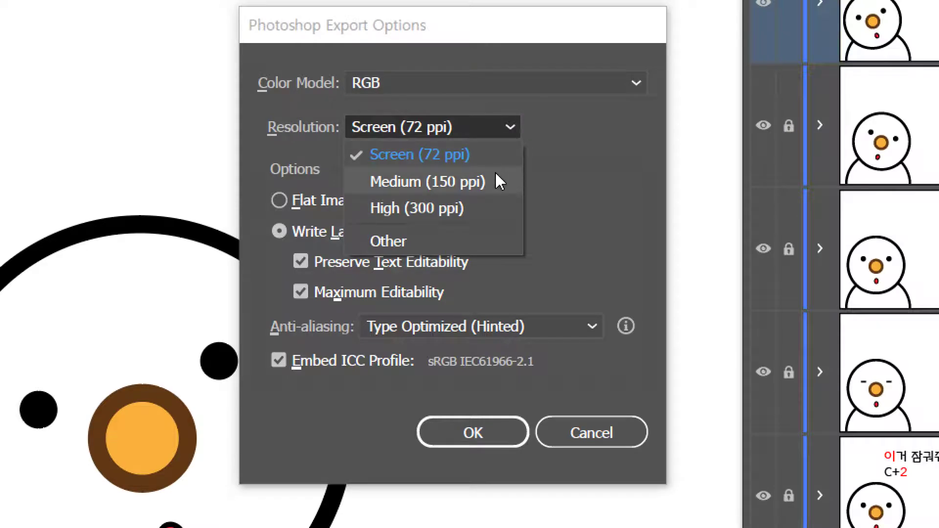
{"action": "left_click", "coordinate": [583, 135]}
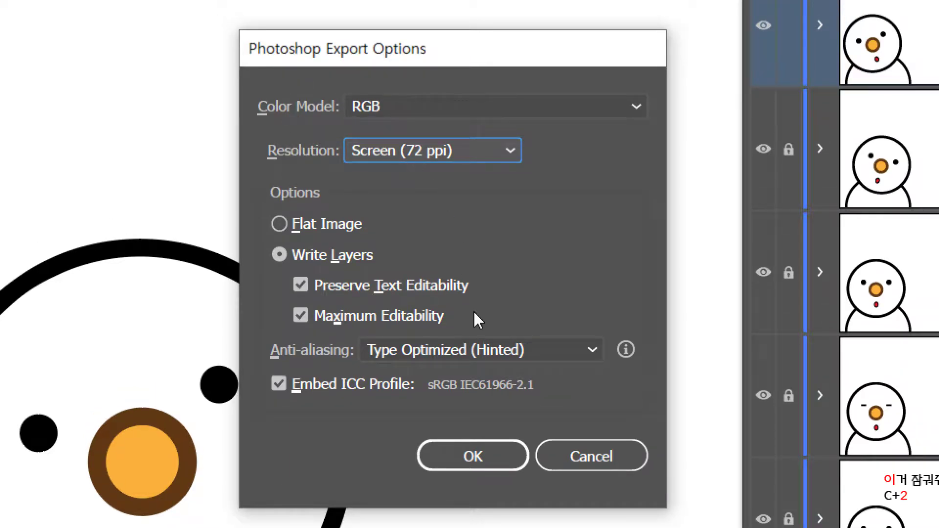
{"action": "left_click", "coordinate": [468, 458]}
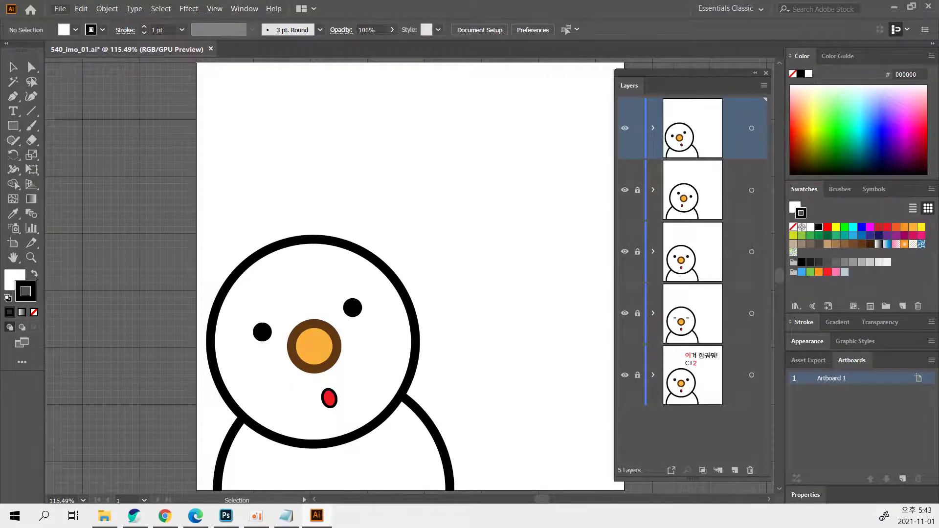
Switch to the 540_imo_01.psd document in Photoshop and hide the Layer 1 copy 2, copy, copy 3 and copy 4 groups.
{"action": "key", "text": "alt"}
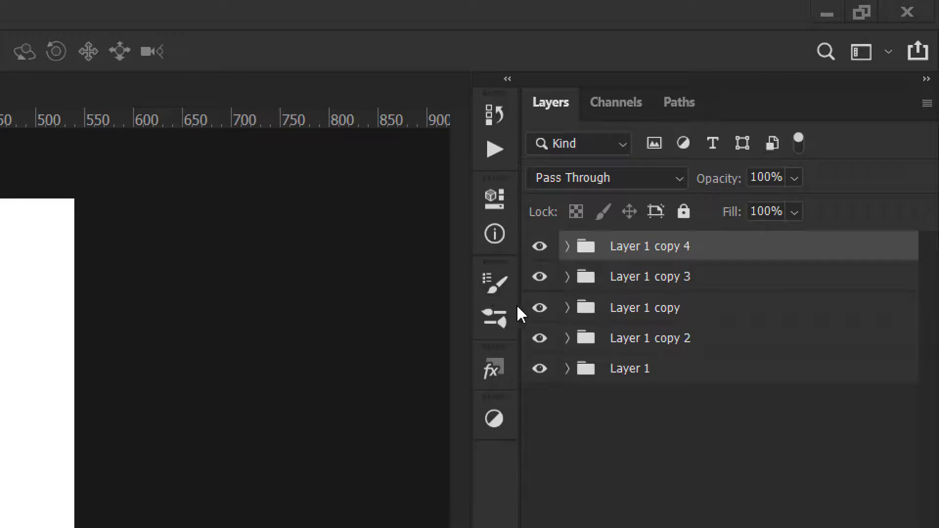
{"action": "left_click", "coordinate": [541, 339]}
{"action": "left_click_drag", "start_coordinate": [542, 345], "coordinate": [556, 252]}
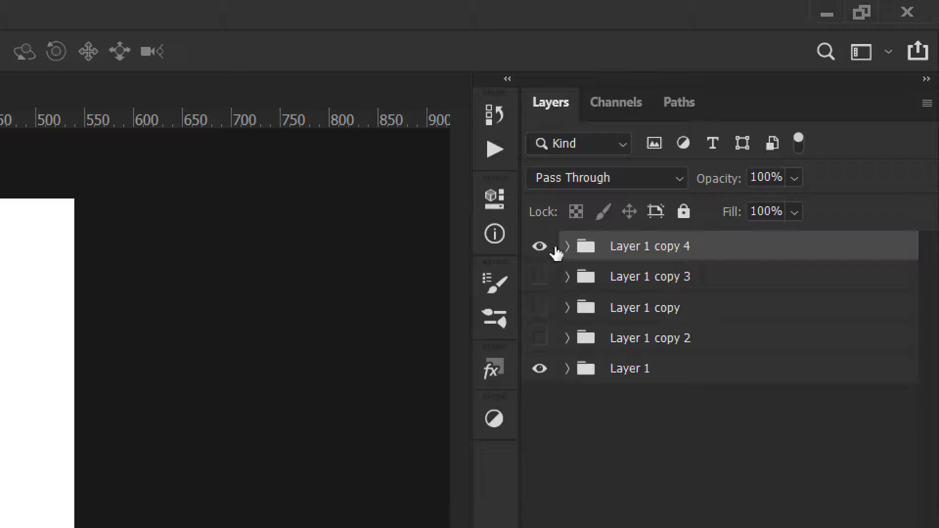
{"action": "left_click", "coordinate": [540, 246]}
Expand the Layer 1 group and examine the separate ellipse and path layers inside it.
{"action": "left_click", "coordinate": [567, 370]}
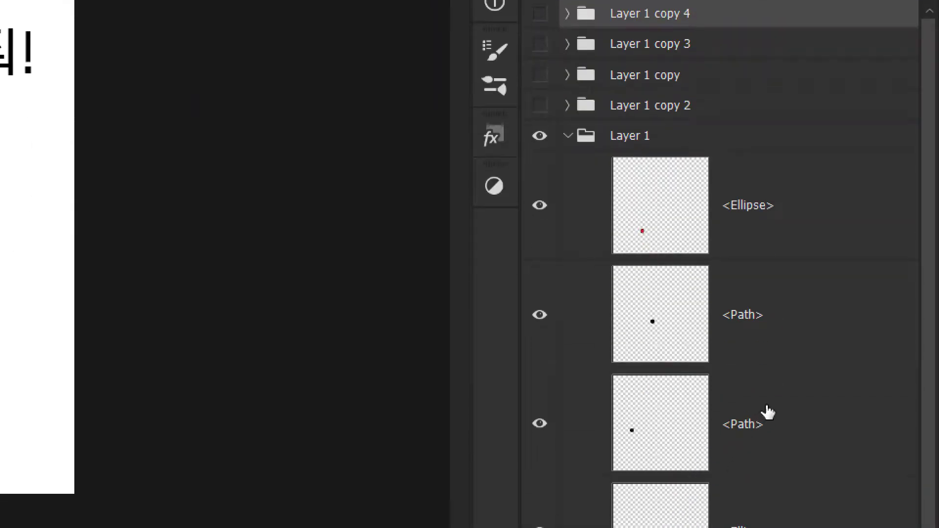
{"action": "scroll", "coordinate": [766, 414], "scroll_direction": "down", "scroll_amount": 5}
{"action": "scroll", "coordinate": [767, 412], "scroll_direction": "down", "scroll_amount": 1}
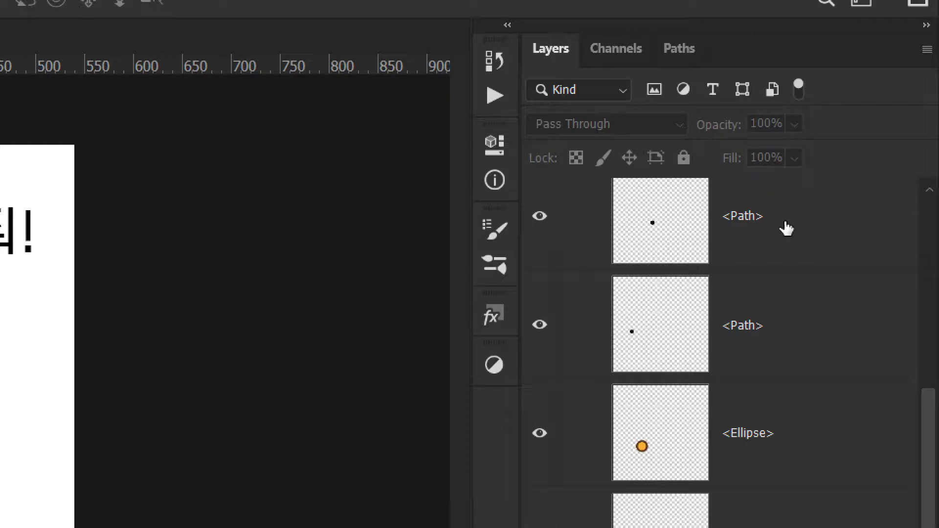
{"action": "scroll", "coordinate": [786, 228], "scroll_direction": "up", "scroll_amount": 3}
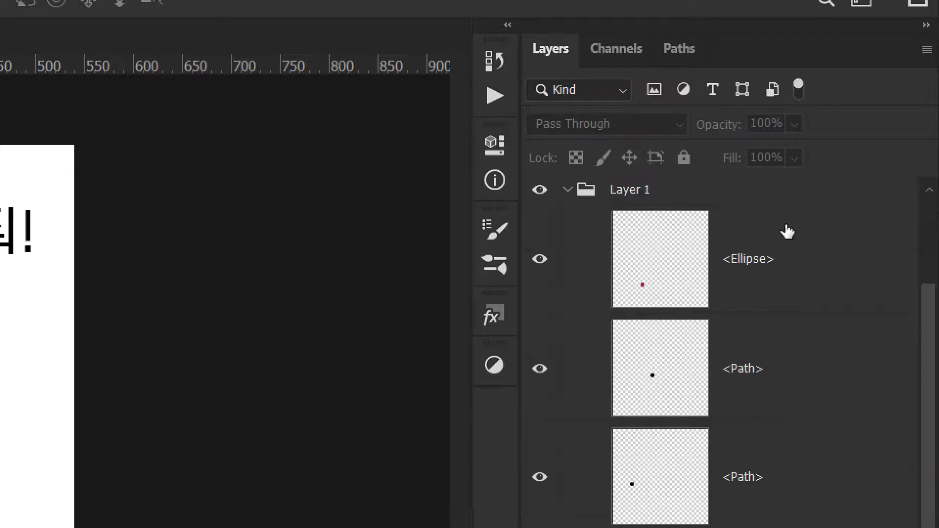
{"action": "scroll", "coordinate": [788, 232], "scroll_direction": "down", "scroll_amount": 3}
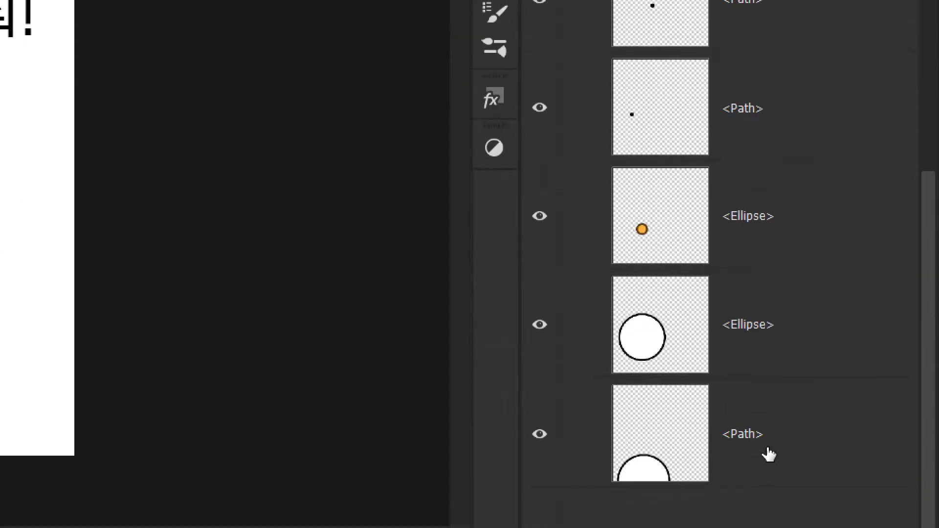
{"action": "left_click_drag", "start_coordinate": [924, 383], "coordinate": [927, 453]}
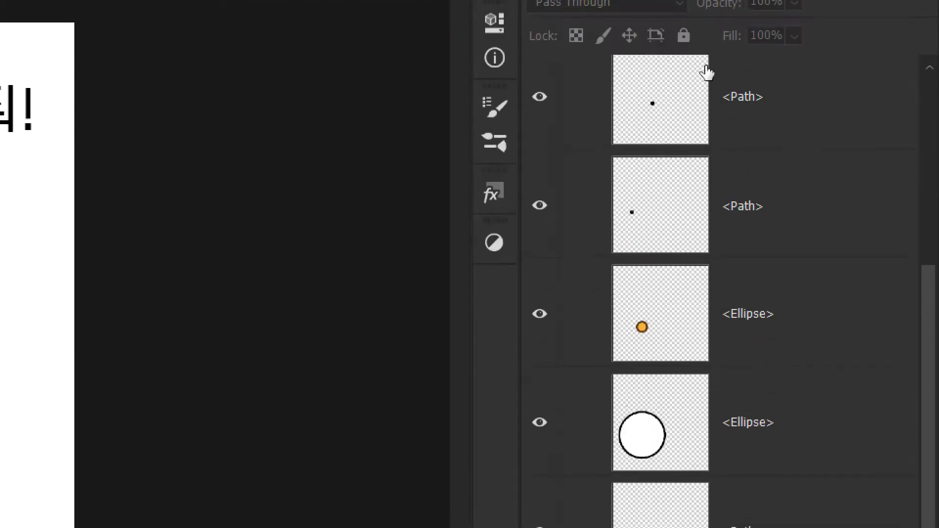
{"action": "left_click", "coordinate": [728, 201]}
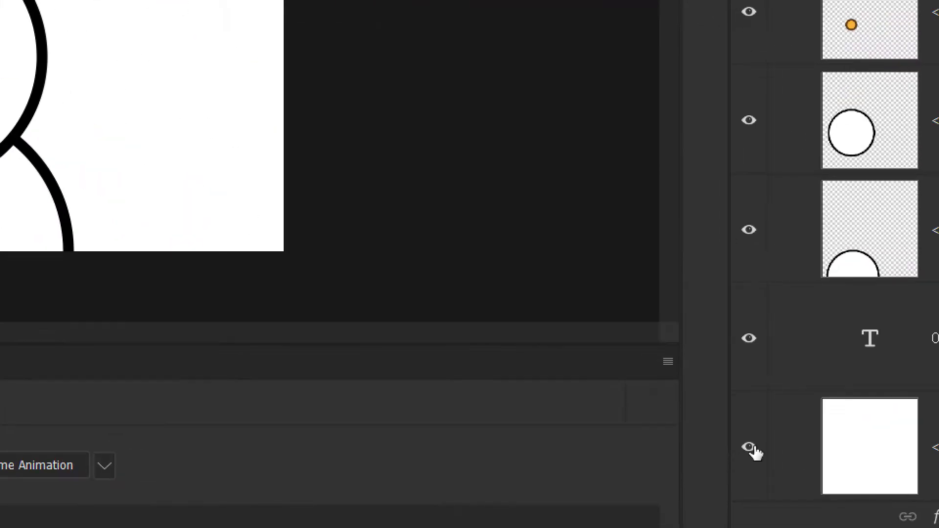
Toggle the white <Rectangle> background off and on, leaving it visible, and hide the 이거 잠궈줘! C+2 text layer in Layer 1.
{"action": "left_click", "coordinate": [750, 448]}
{"action": "left_click", "coordinate": [750, 448]}
{"action": "left_click", "coordinate": [753, 450]}
{"action": "left_click", "coordinate": [754, 448]}
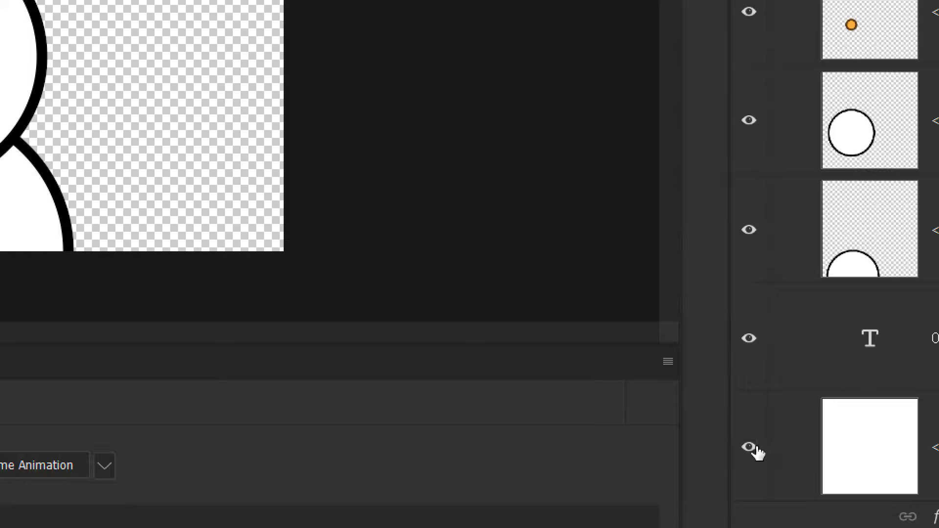
{"action": "left_click", "coordinate": [754, 448]}
{"action": "left_click", "coordinate": [753, 449]}
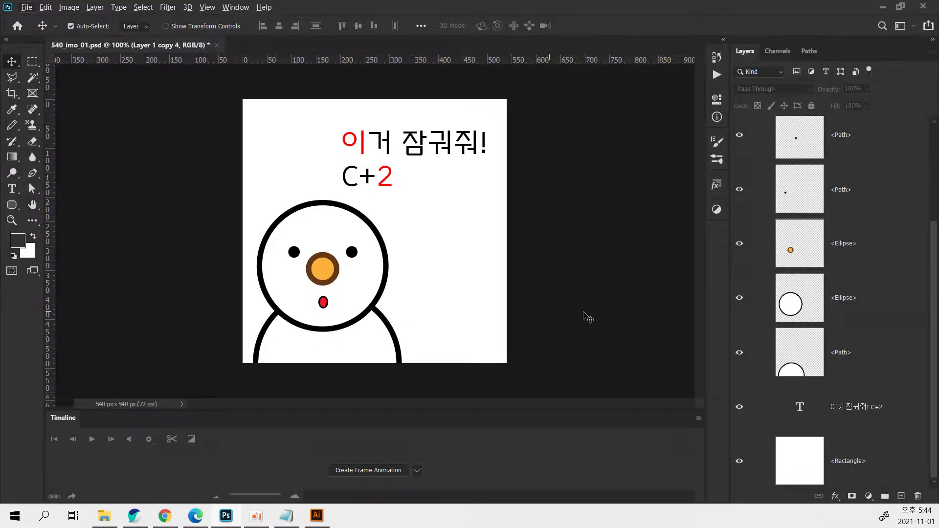
{"action": "left_click", "coordinate": [739, 407]}
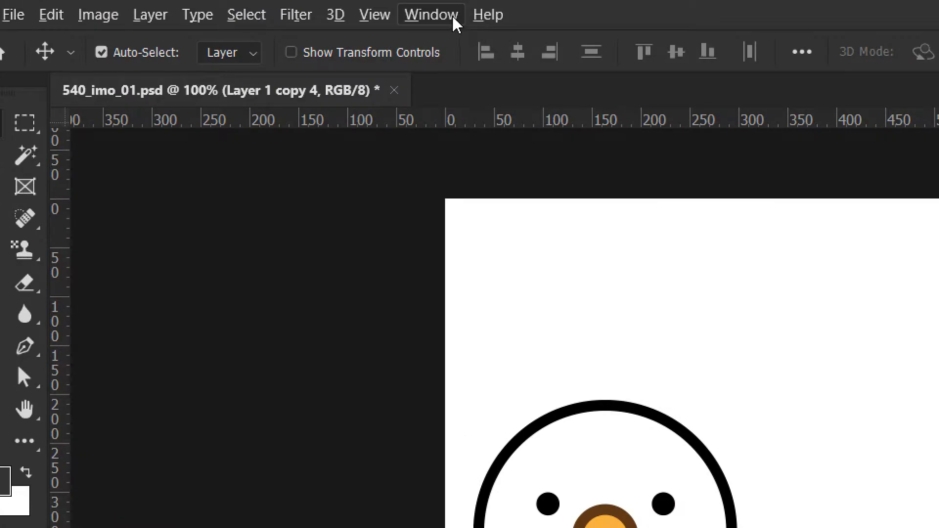
Hide the Timeline and display it again.
{"action": "left_click", "coordinate": [440, 16]}
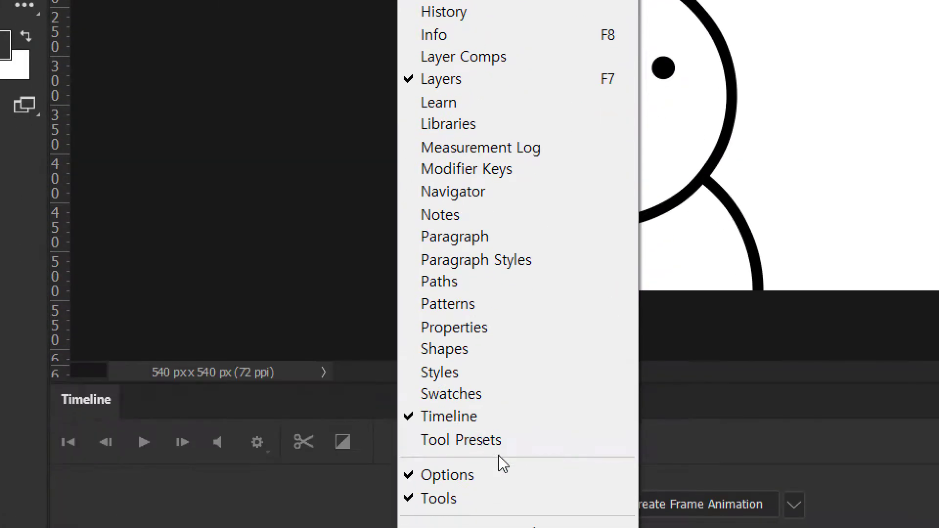
{"action": "left_click", "coordinate": [473, 419]}
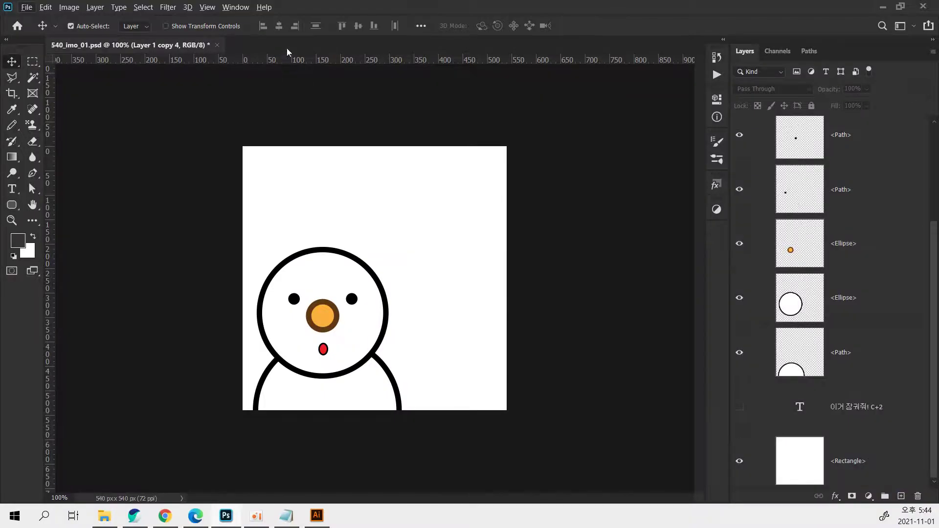
{"action": "left_click", "coordinate": [235, 7]}
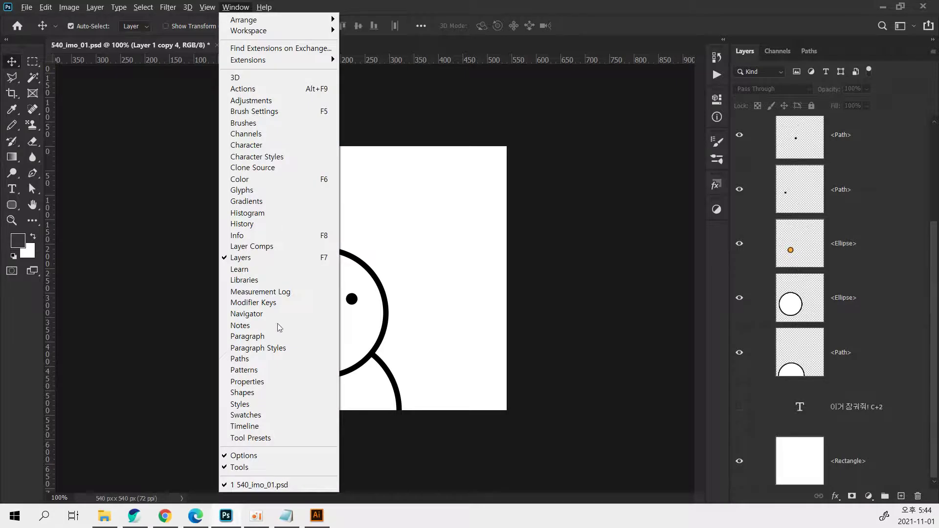
{"action": "left_click", "coordinate": [253, 431]}
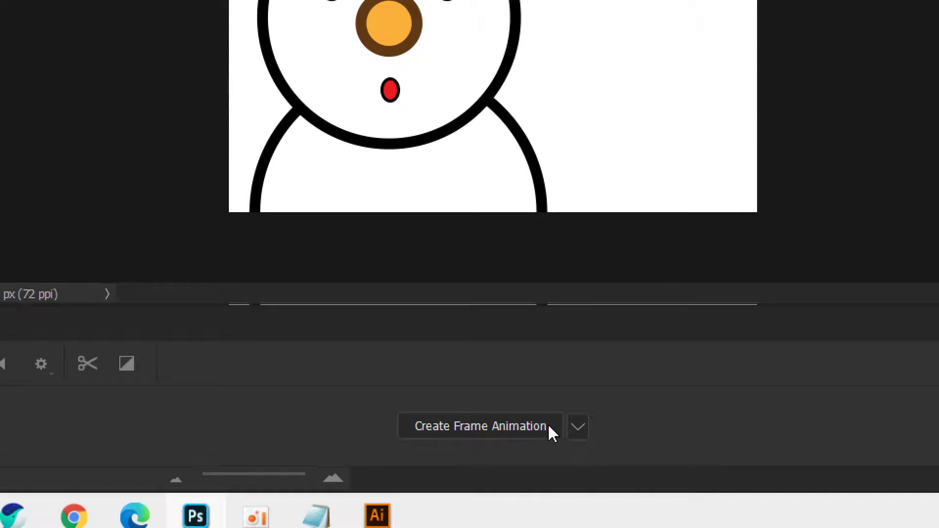
Choose the Create Frame Animation type for the Timeline and create the frame animation.
{"action": "left_click", "coordinate": [577, 430]}
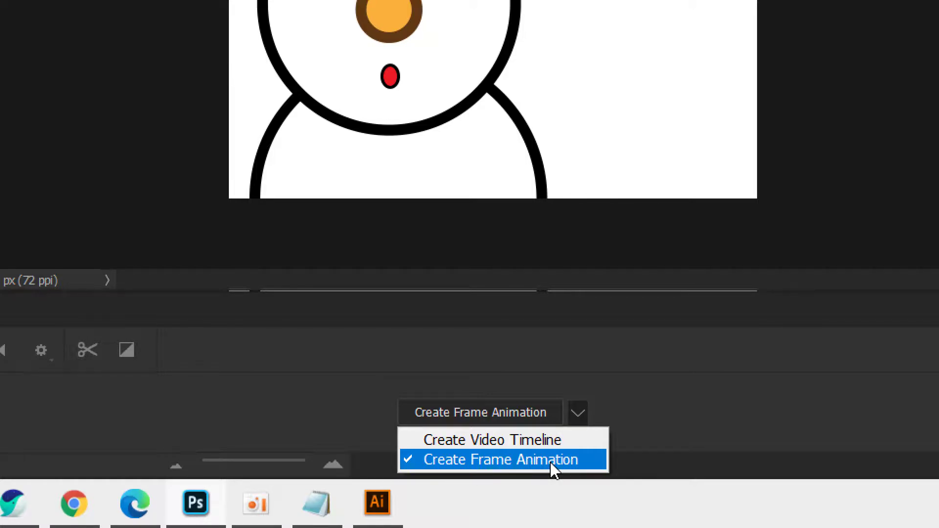
{"action": "left_click", "coordinate": [552, 465]}
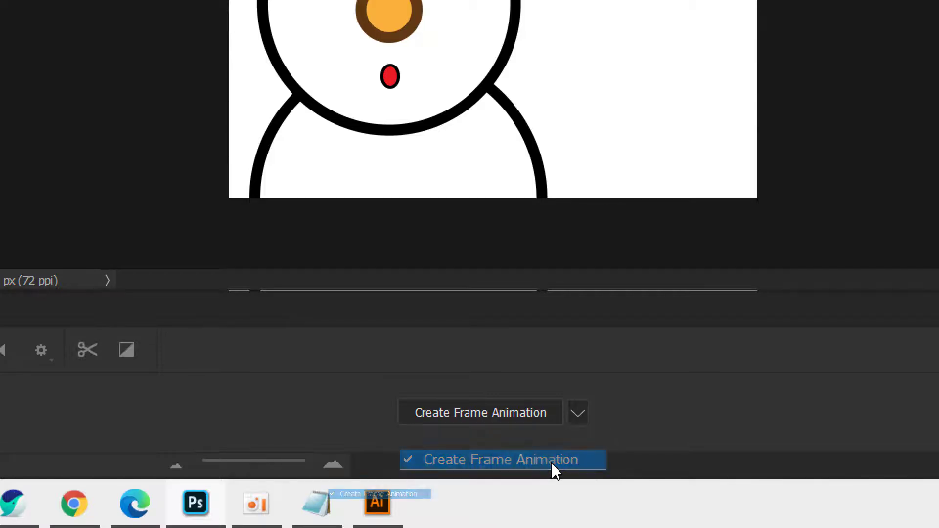
{"action": "left_click", "coordinate": [477, 411]}
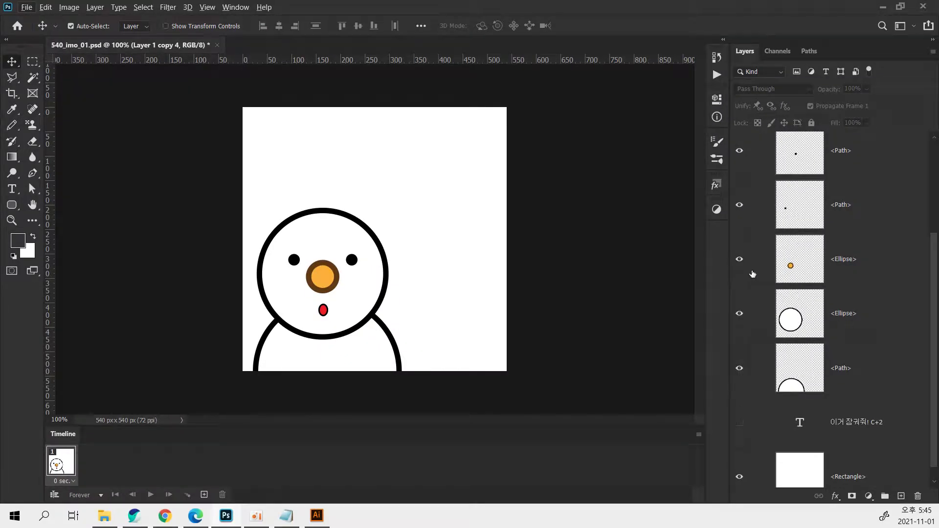
Collapse the Layer 1 group and set the first frame's delay to 0.5 seconds.
{"action": "scroll", "coordinate": [752, 274], "scroll_direction": "up", "scroll_amount": 5}
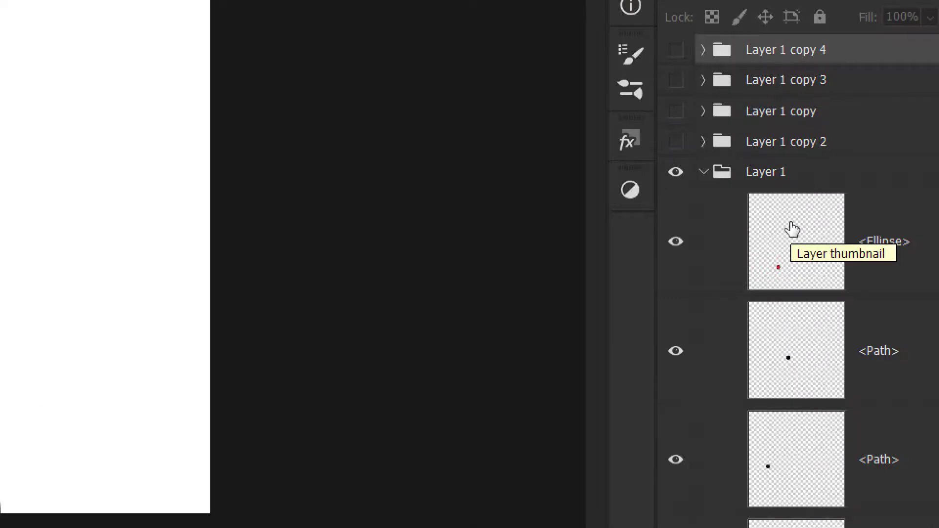
{"action": "left_click", "coordinate": [704, 173]}
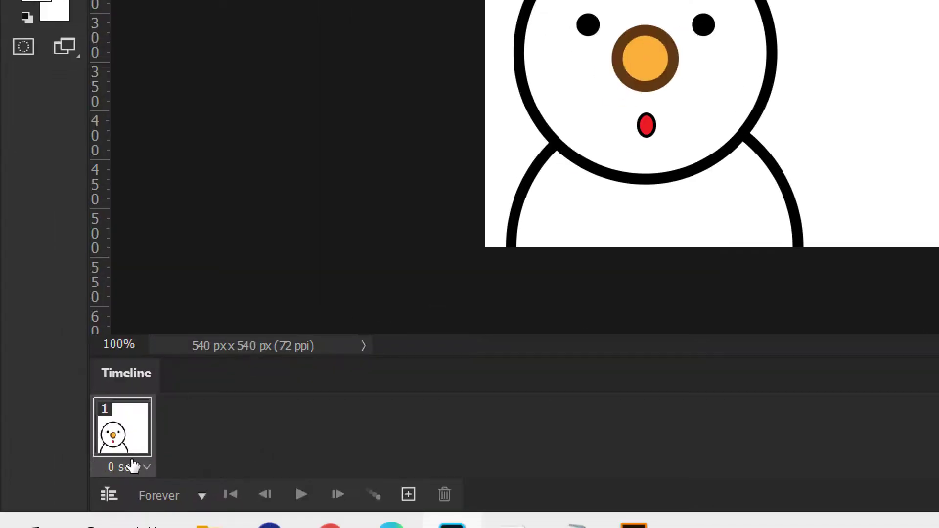
{"action": "left_click", "coordinate": [71, 481]}
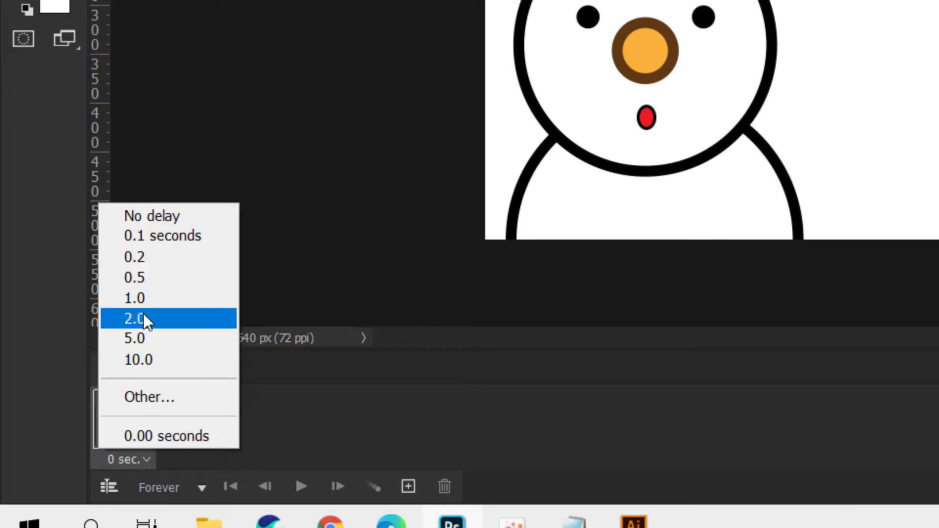
{"action": "left_click", "coordinate": [142, 277]}
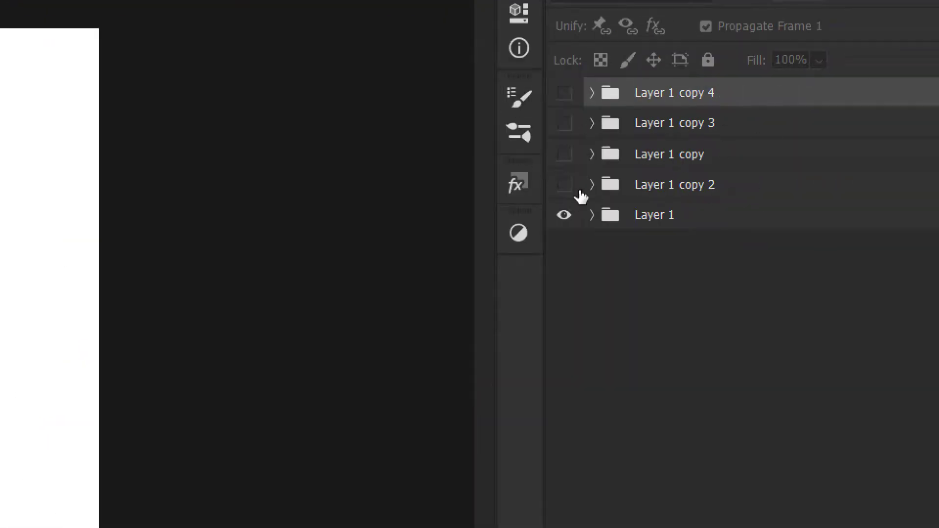
Merge the Layer 1 group and the Layer 1 copy 2 group each into a single layer, leaving Layer 1 copy 2 hidden.
{"action": "left_click", "coordinate": [656, 215]}
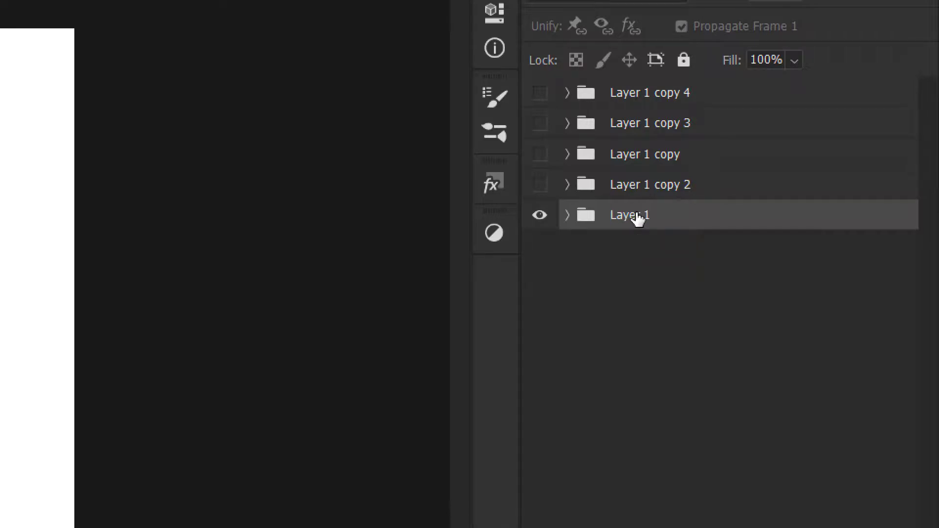
{"action": "key", "text": "ctrl+z"}
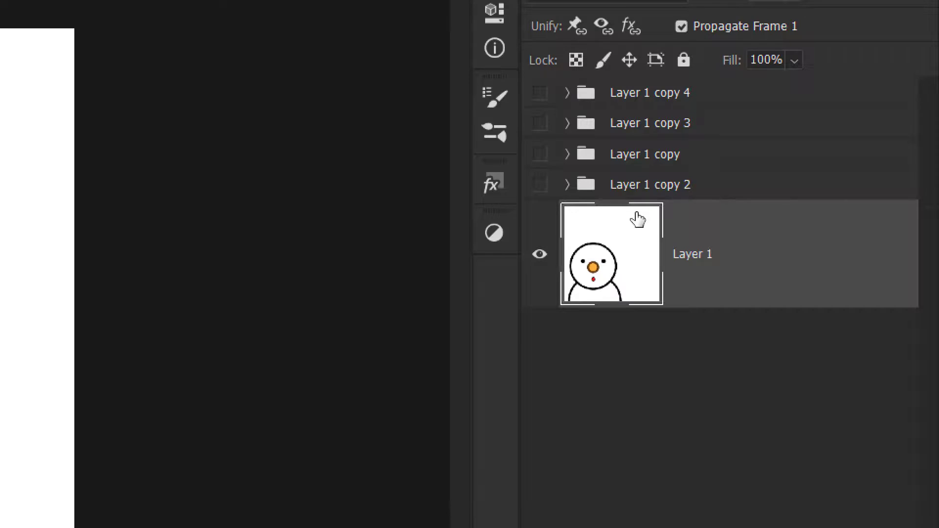
{"action": "left_click", "coordinate": [605, 192]}
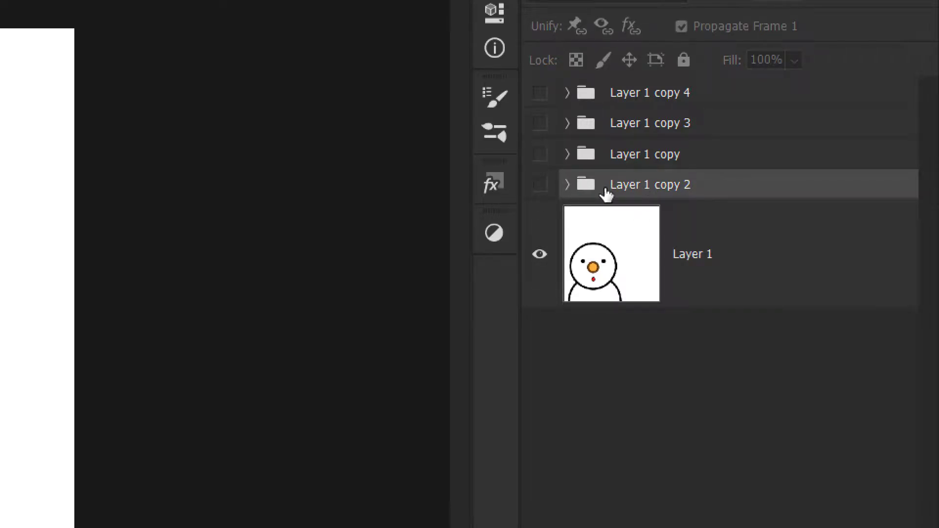
{"action": "left_click", "coordinate": [540, 185]}
{"action": "key", "text": "ctrl+shift+g"}
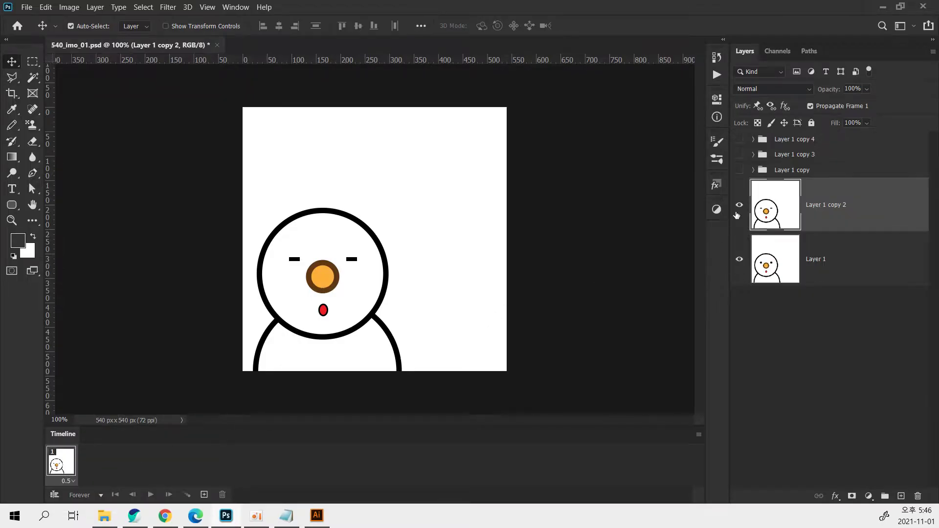
{"action": "left_click", "coordinate": [739, 205]}
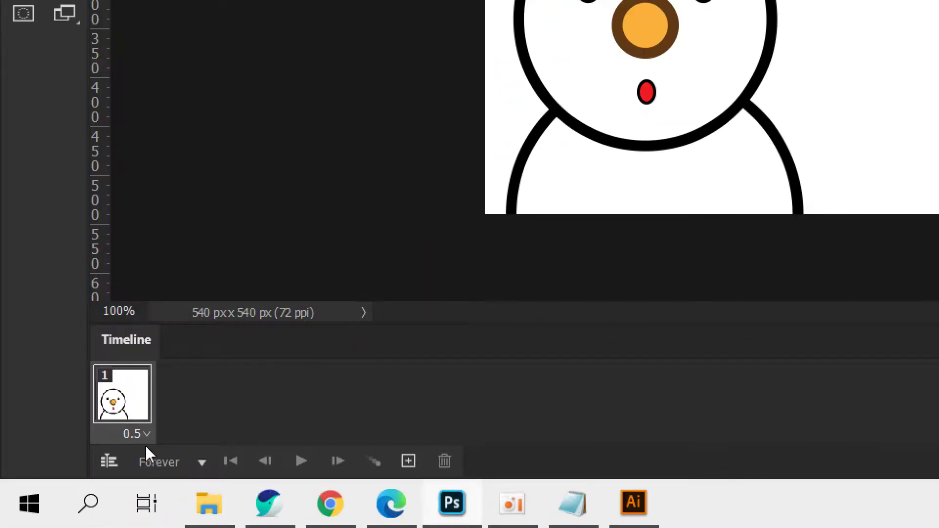
Add a second 0.5-second frame that shows Layer 1 copy 2, and play the animation briefly before stopping it.
{"action": "left_click", "coordinate": [142, 440]}
{"action": "left_click", "coordinate": [142, 440]}
{"action": "left_click", "coordinate": [409, 468]}
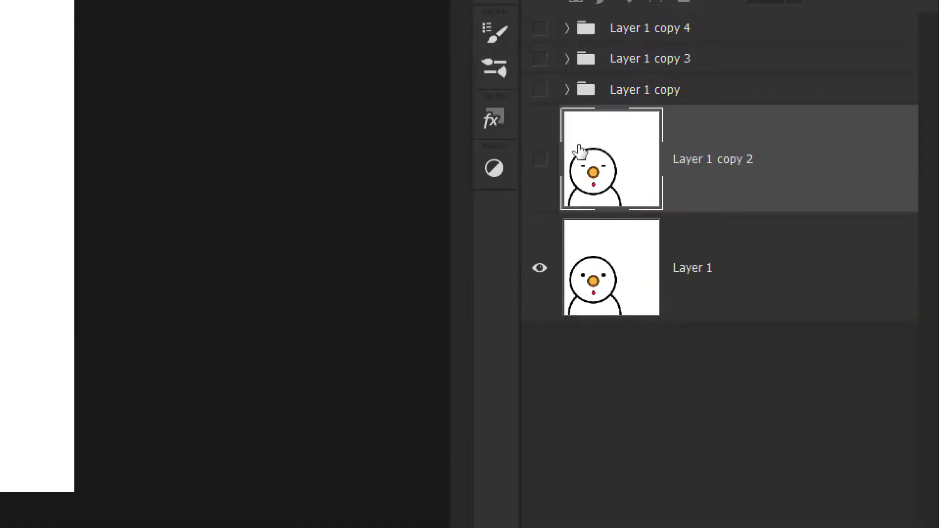
{"action": "left_click", "coordinate": [540, 159]}
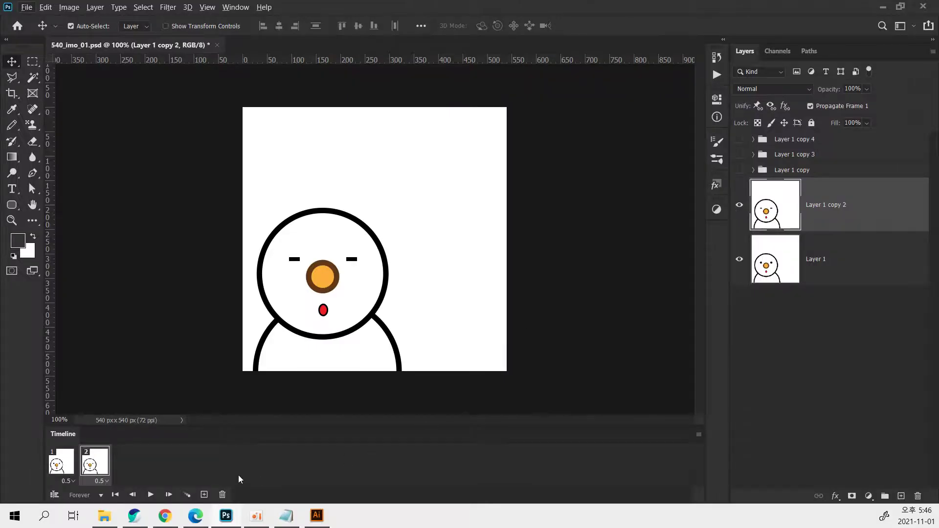
{"action": "left_click", "coordinate": [151, 495]}
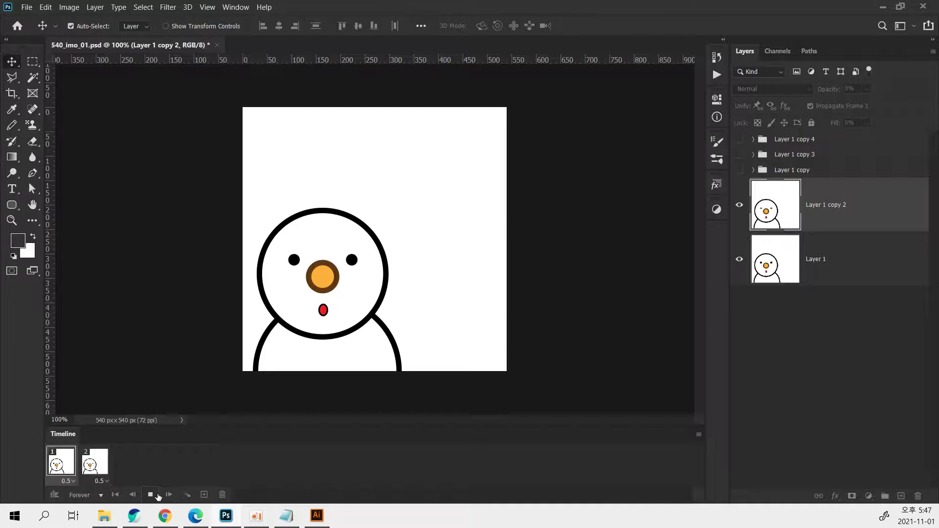
{"action": "left_click", "coordinate": [152, 496]}
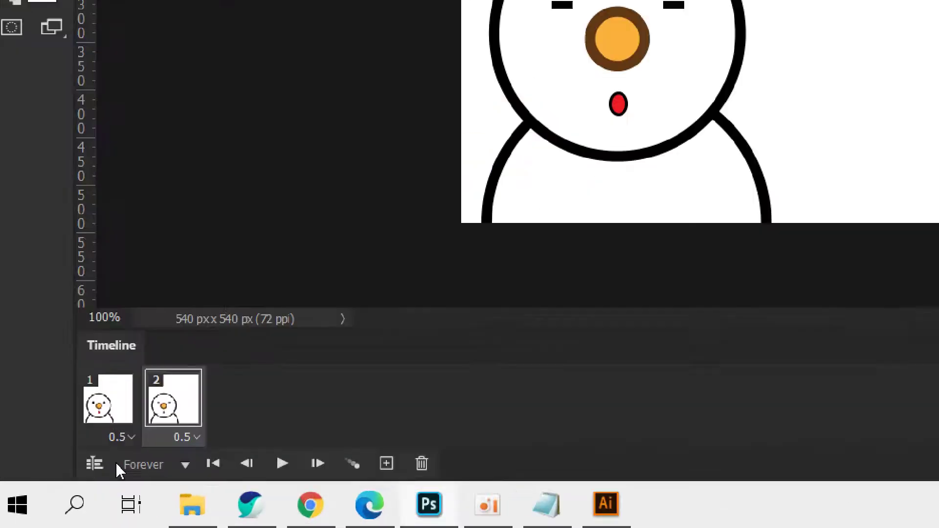
Select frames 1 and 2 together and duplicate them.
{"action": "left_click", "coordinate": [109, 404]}
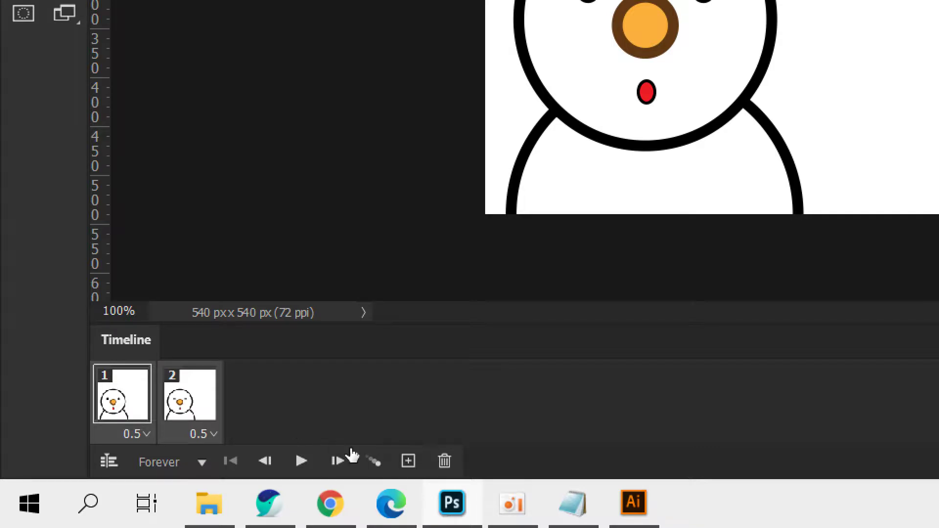
{"action": "left_click", "coordinate": [407, 464]}
{"action": "left_click", "coordinate": [407, 464]}
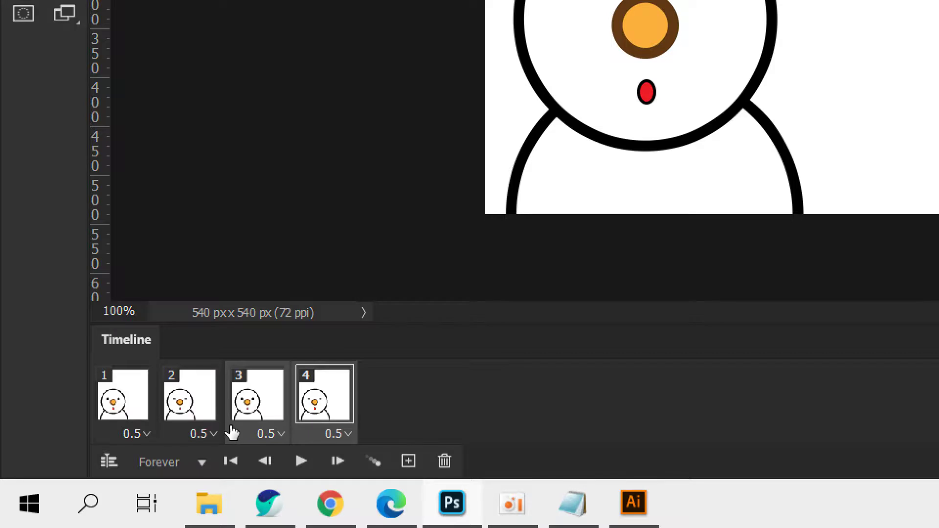
Open and close the first frame's delay choices without changing them, and undo the duplication of the two frames.
{"action": "left_click", "coordinate": [124, 434]}
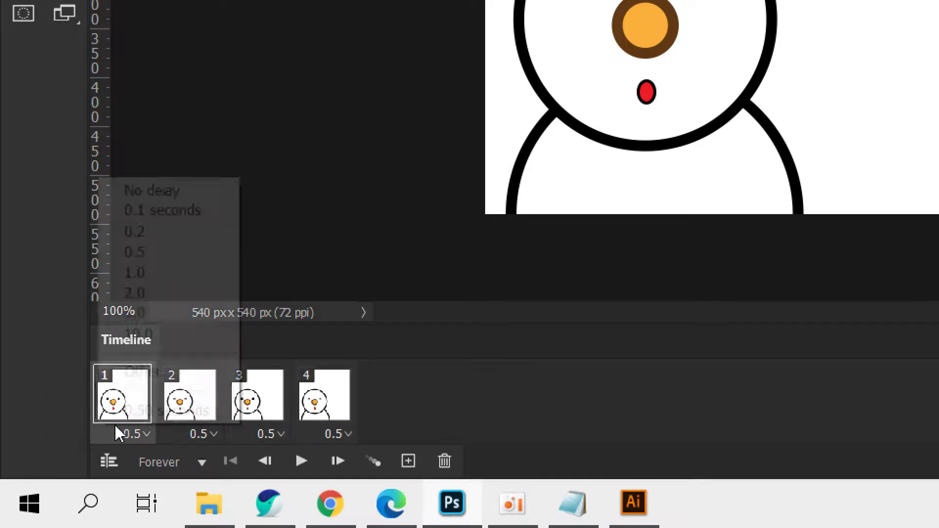
{"action": "left_click", "coordinate": [147, 434]}
{"action": "key", "text": "ctrl+z"}
{"action": "key", "text": "ctrl+z"}
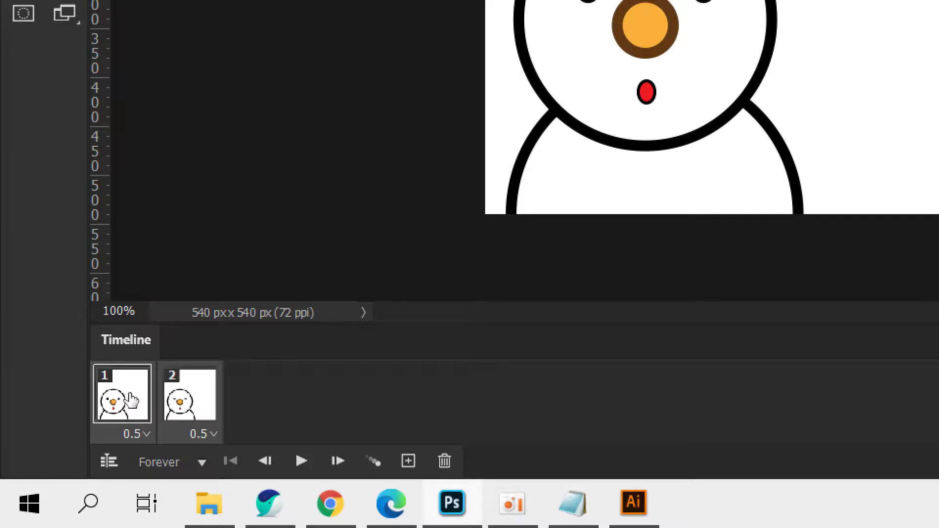
Duplicate the two selected frames and step through frames 1 to 4 to check the repeated blink.
{"action": "left_click", "coordinate": [409, 467]}
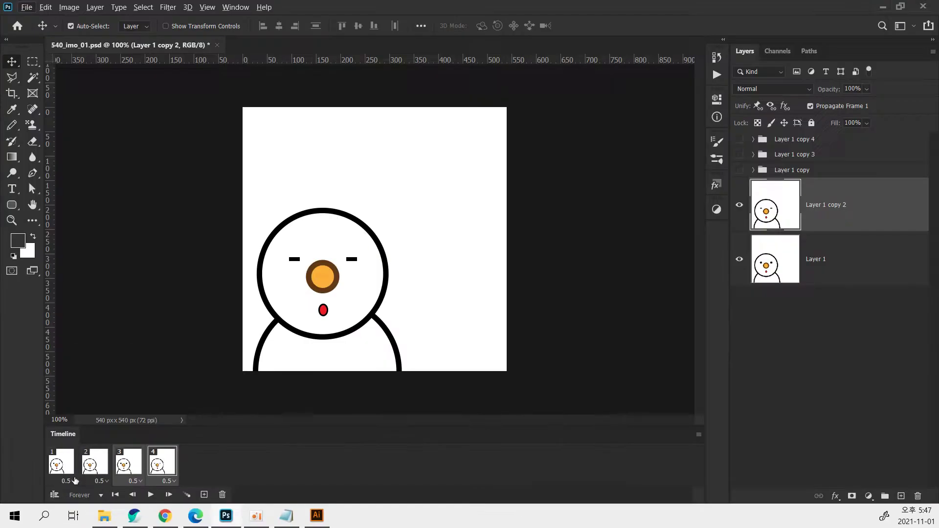
{"action": "left_click", "coordinate": [66, 470]}
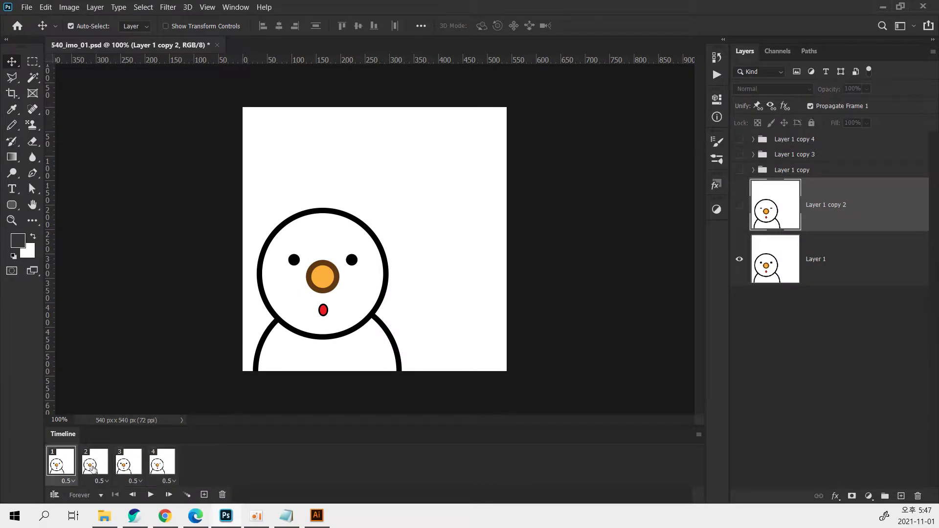
{"action": "left_click", "coordinate": [91, 470]}
{"action": "left_click", "coordinate": [135, 468]}
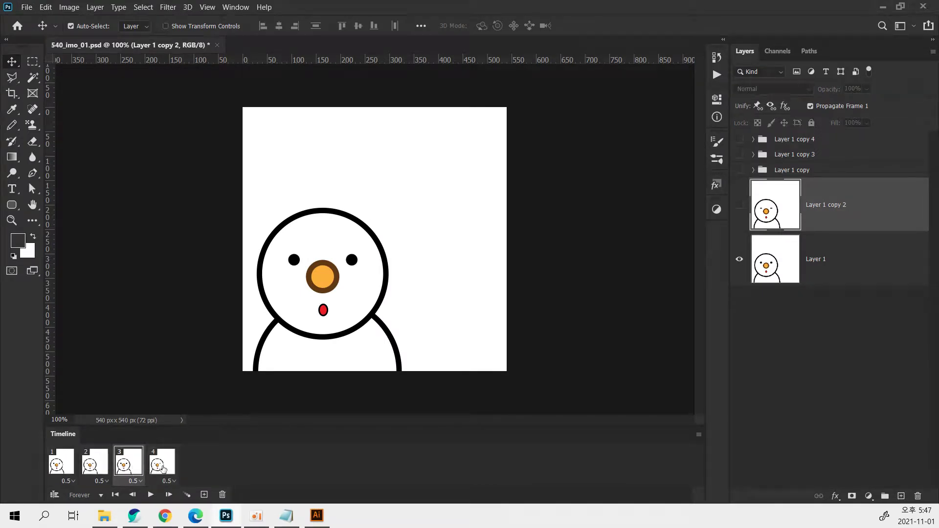
{"action": "left_click", "coordinate": [161, 469]}
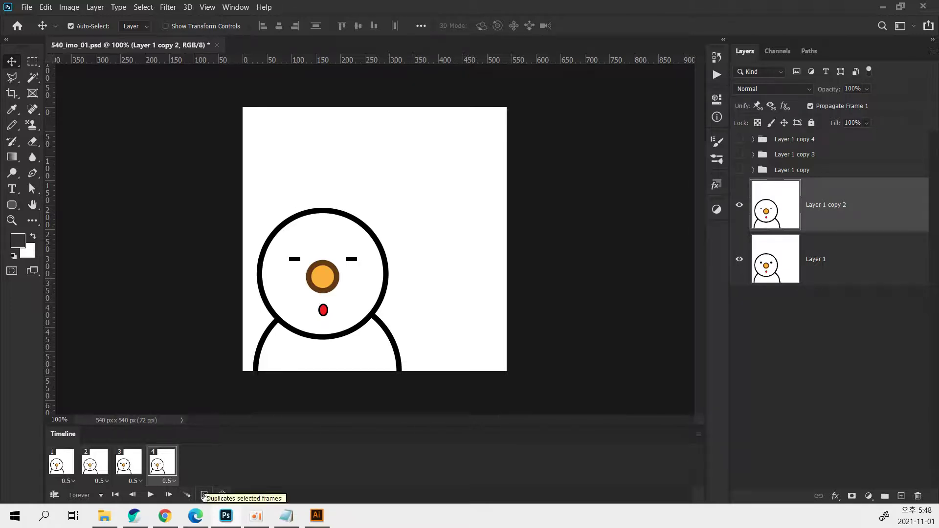
Add a fifth frame that shows the Layer 1 copy group, and step through frames 1 to 5.
{"action": "left_click", "coordinate": [204, 495]}
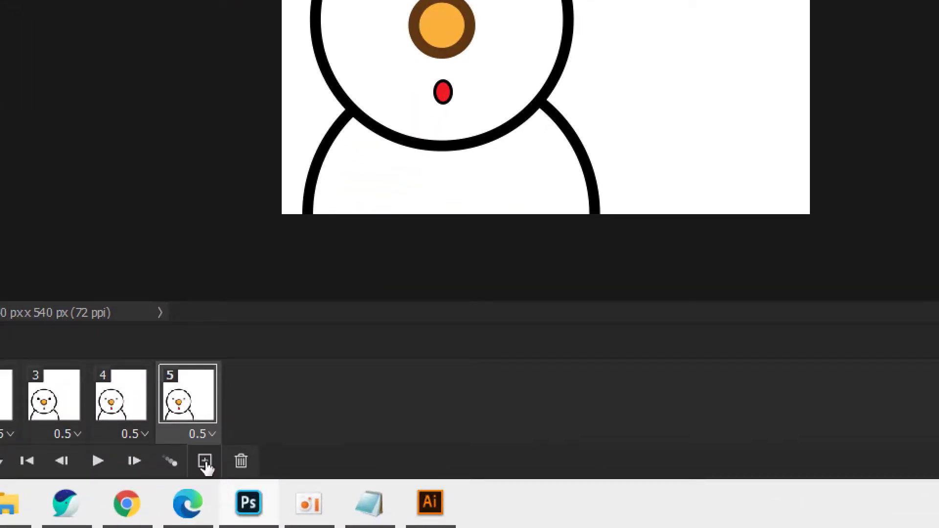
{"action": "key", "text": "ctrl+z"}
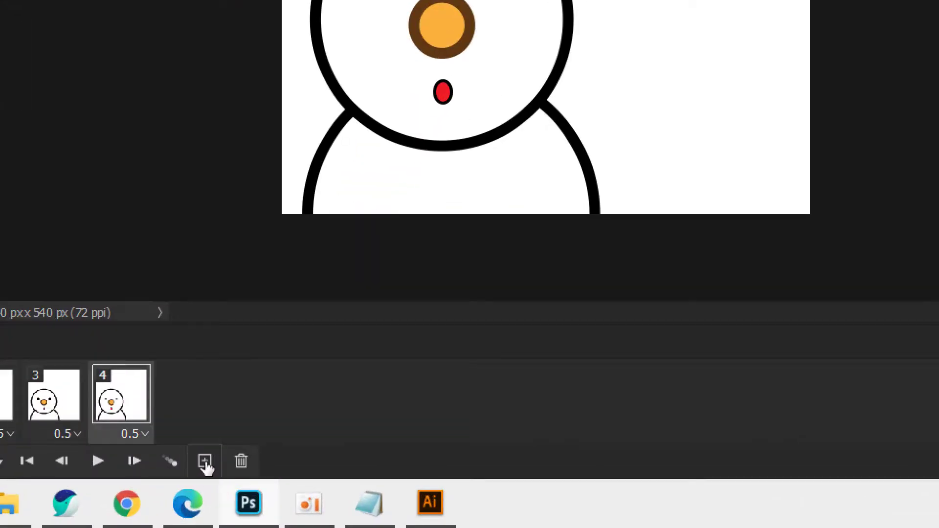
{"action": "left_click", "coordinate": [205, 461]}
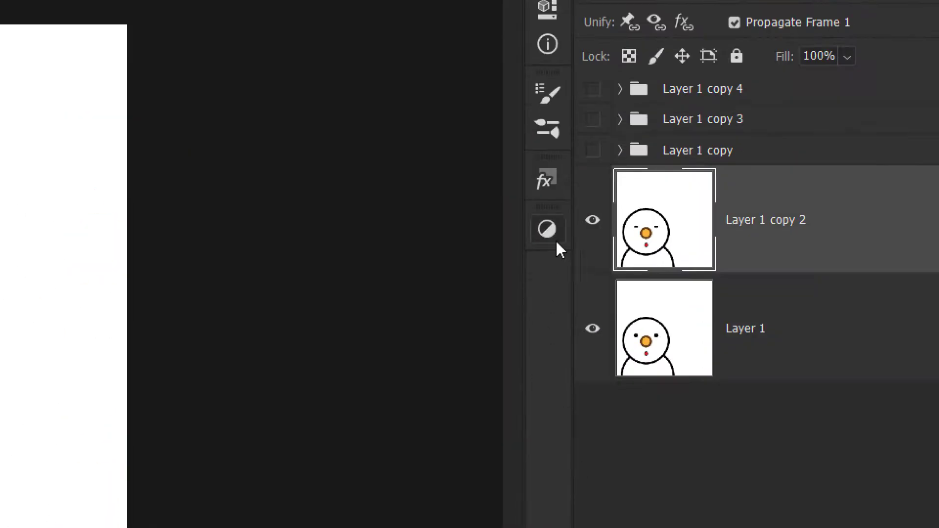
{"action": "left_click", "coordinate": [593, 150]}
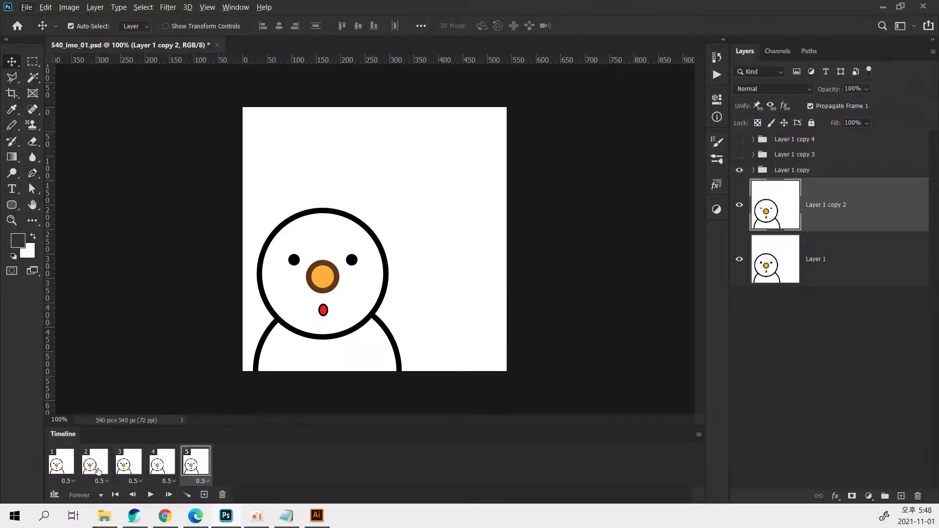
{"action": "left_click", "coordinate": [68, 466]}
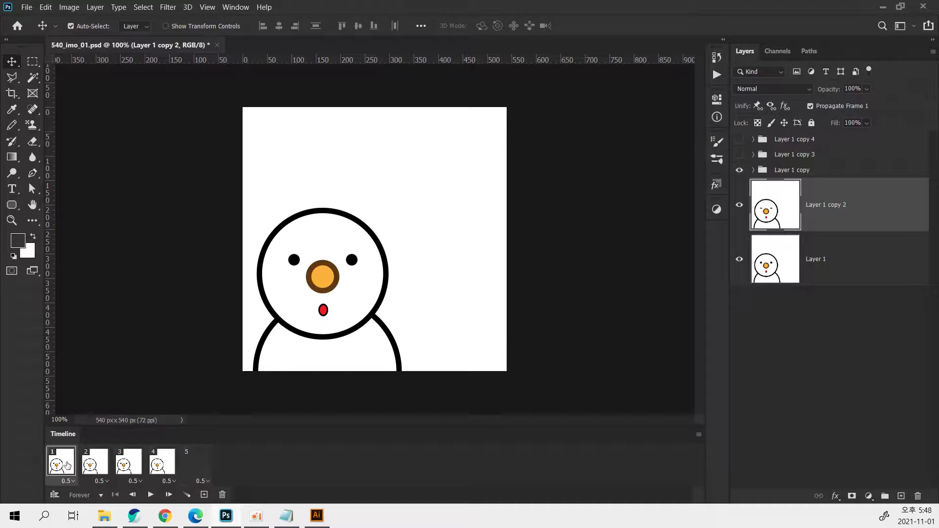
{"action": "left_click", "coordinate": [96, 464]}
{"action": "left_click", "coordinate": [127, 467]}
{"action": "left_click", "coordinate": [155, 467]}
{"action": "left_click", "coordinate": [188, 467]}
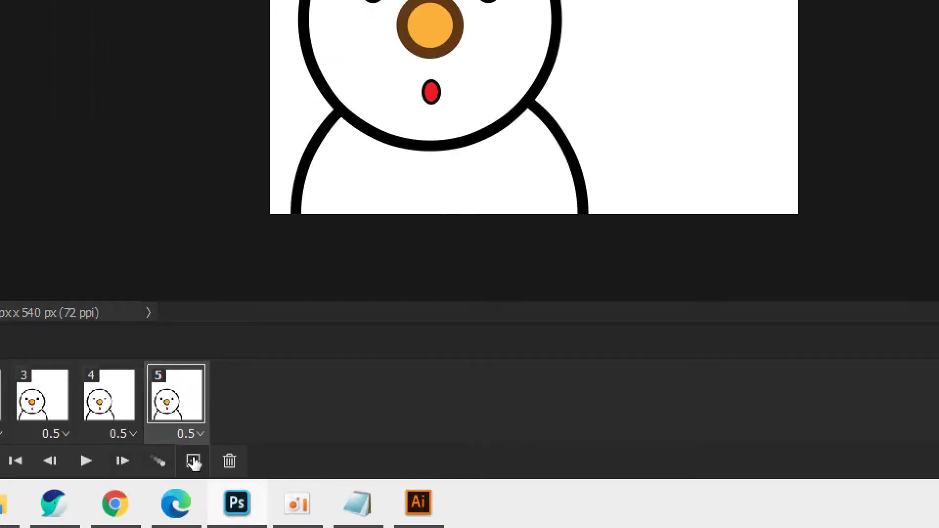
Add a sixth frame that shows the Layer 1 copy 3 group and a seventh that shows the Layer 1 copy 4 group.
{"action": "left_click", "coordinate": [192, 460]}
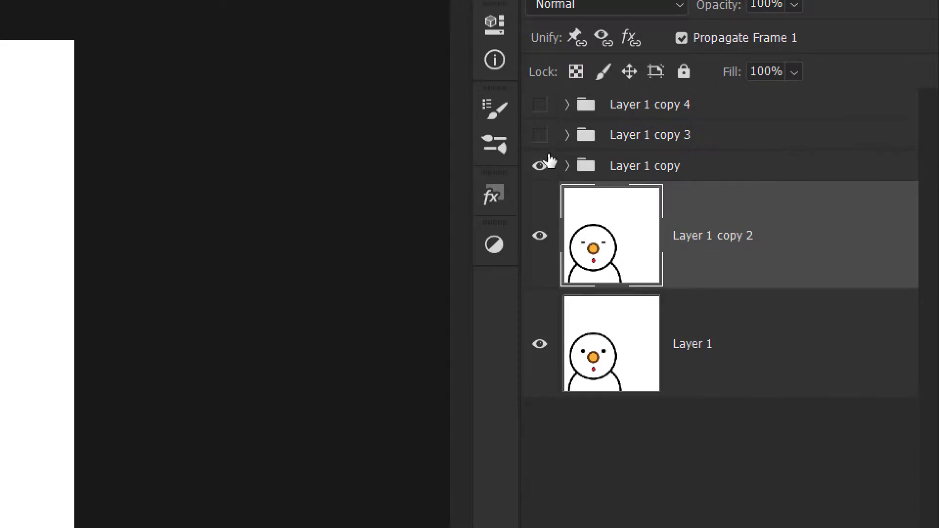
{"action": "left_click", "coordinate": [540, 138]}
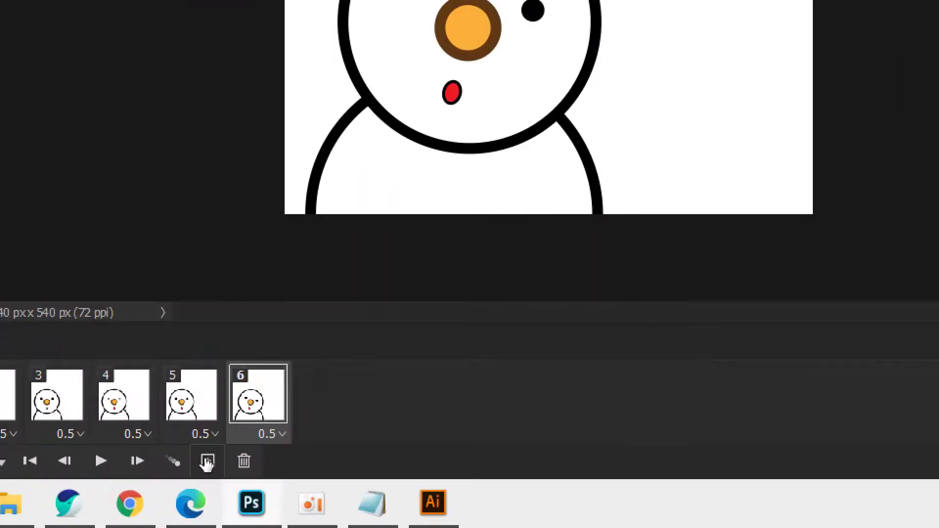
{"action": "left_click", "coordinate": [204, 494]}
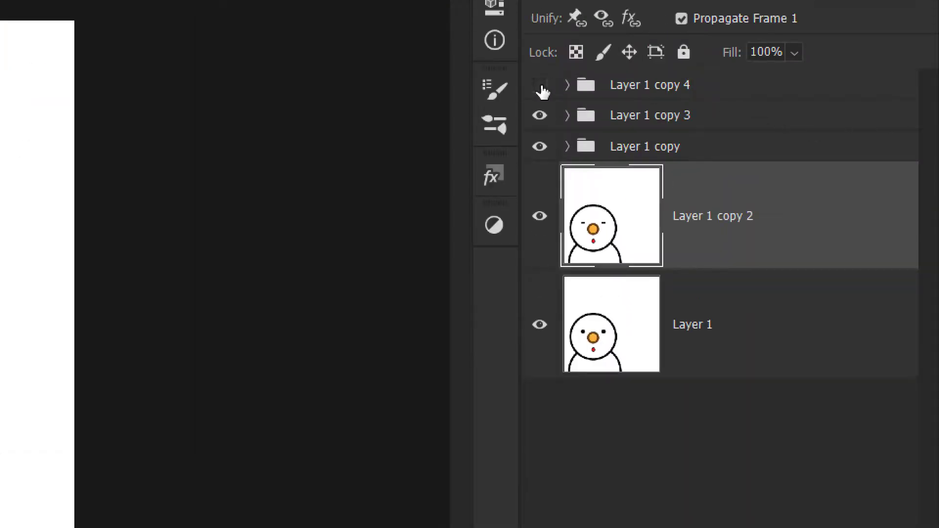
{"action": "left_click", "coordinate": [540, 87]}
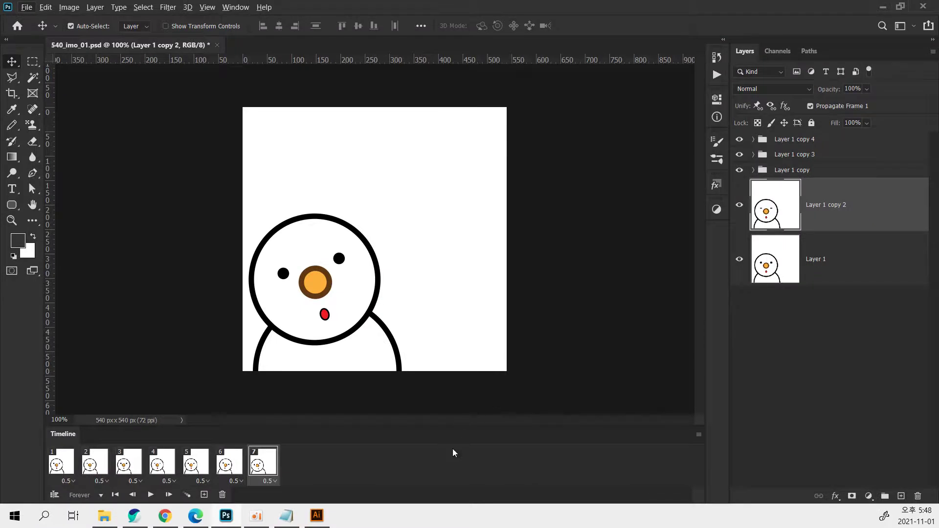
Compare frames 6 and 7 by switching between them, select both and duplicate them as frames 8 and 9.
{"action": "left_click", "coordinate": [230, 471]}
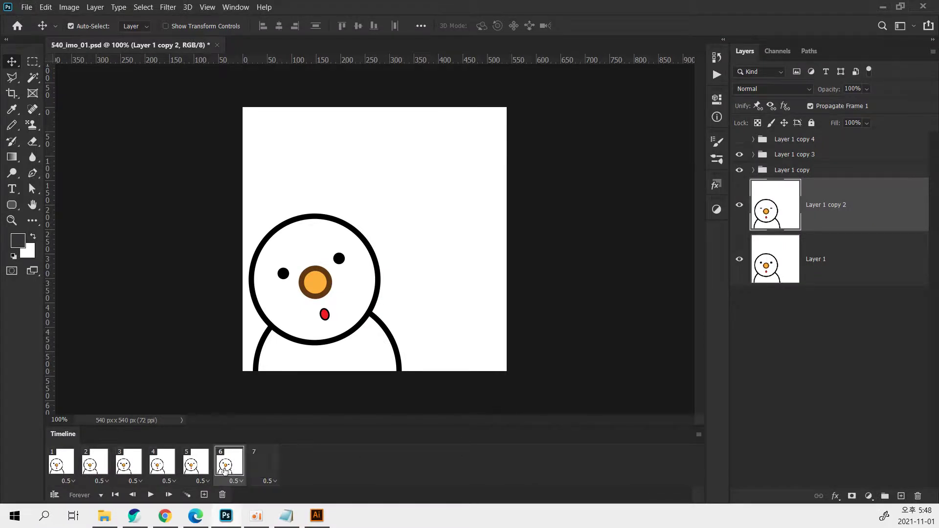
{"action": "left_click", "coordinate": [256, 470]}
{"action": "left_click", "coordinate": [228, 468]}
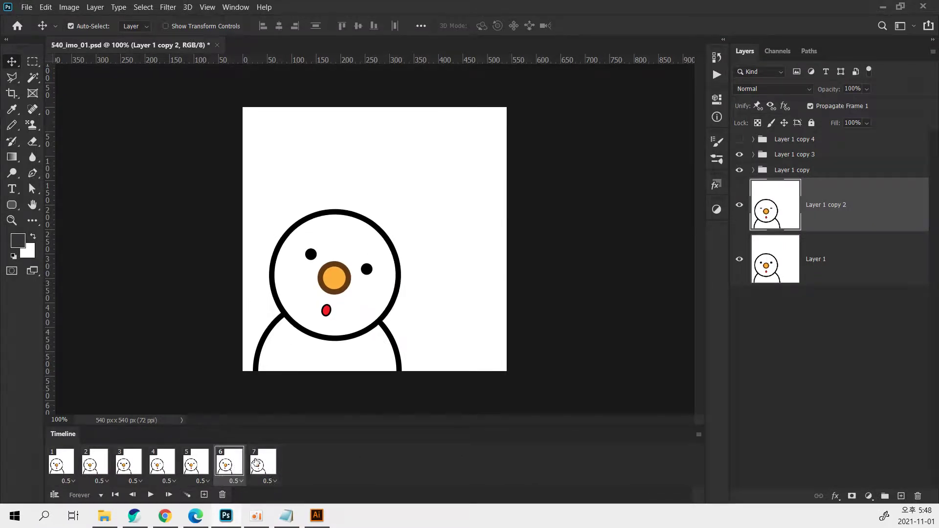
{"action": "left_click", "coordinate": [257, 465]}
{"action": "left_click", "coordinate": [229, 462]}
{"action": "left_click", "coordinate": [257, 464]}
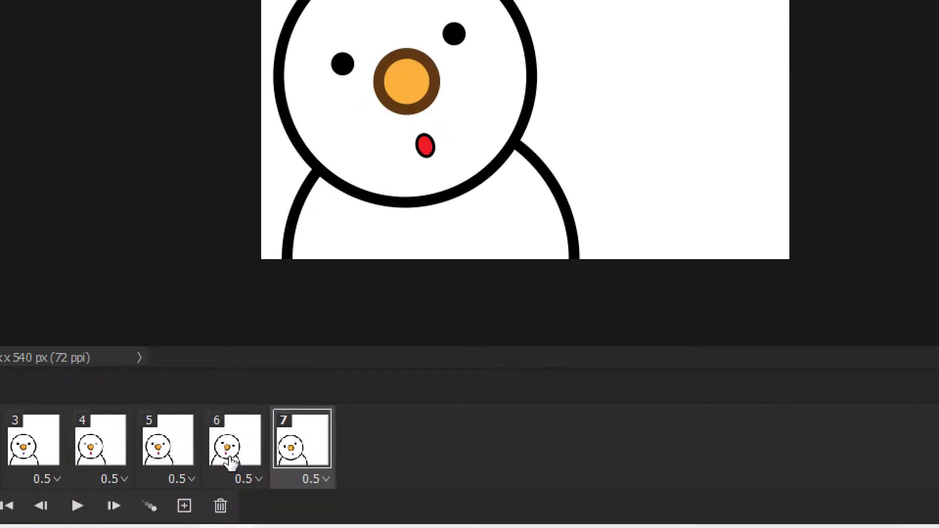
{"action": "left_click", "coordinate": [227, 472]}
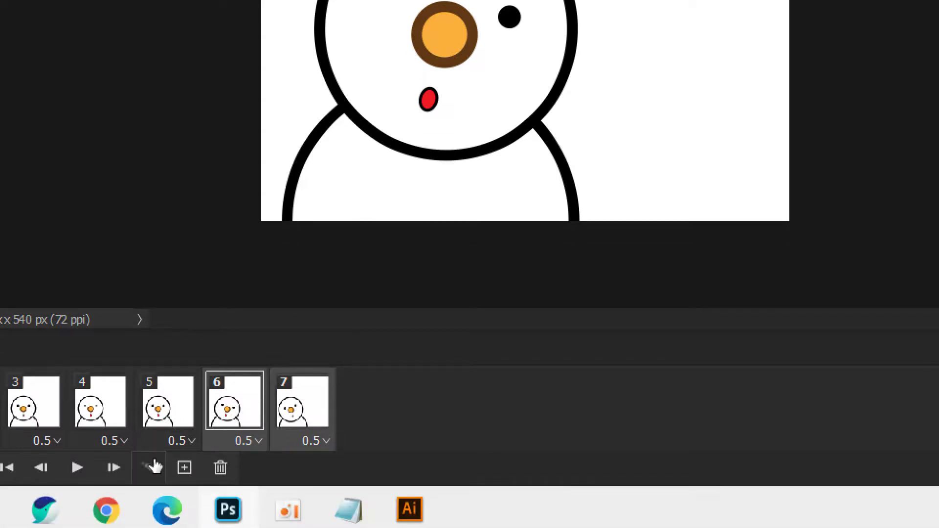
{"action": "left_click", "coordinate": [184, 505]}
{"action": "left_click", "coordinate": [184, 506]}
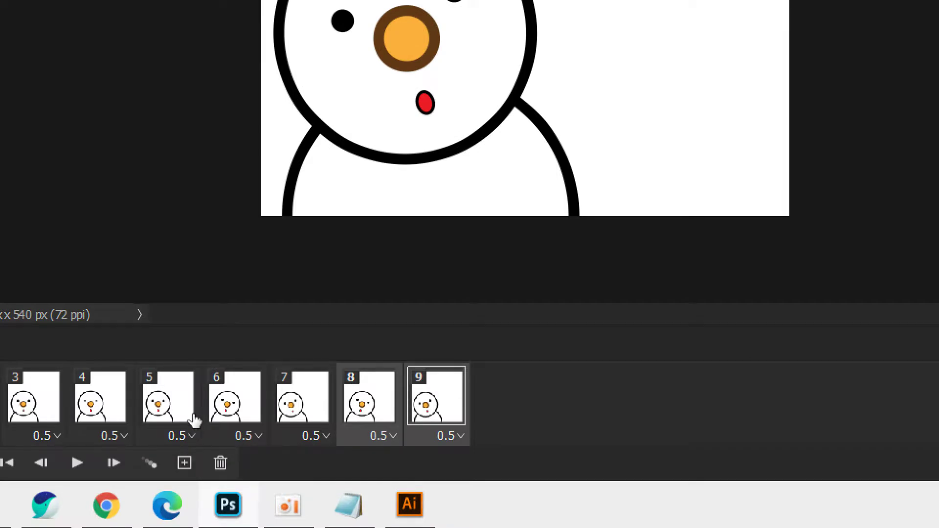
Set the delay of frame 9 alone to 2.0 seconds.
{"action": "left_click", "coordinate": [439, 401]}
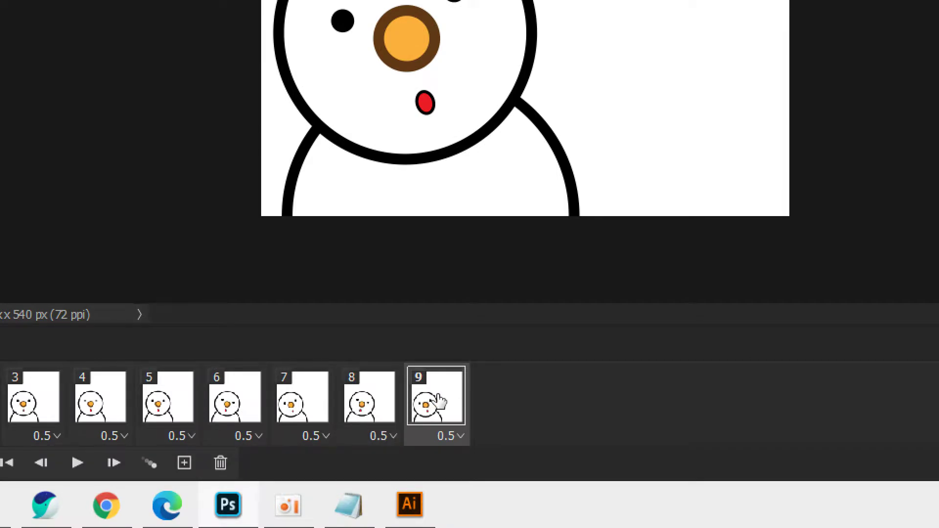
{"action": "left_click", "coordinate": [460, 437]}
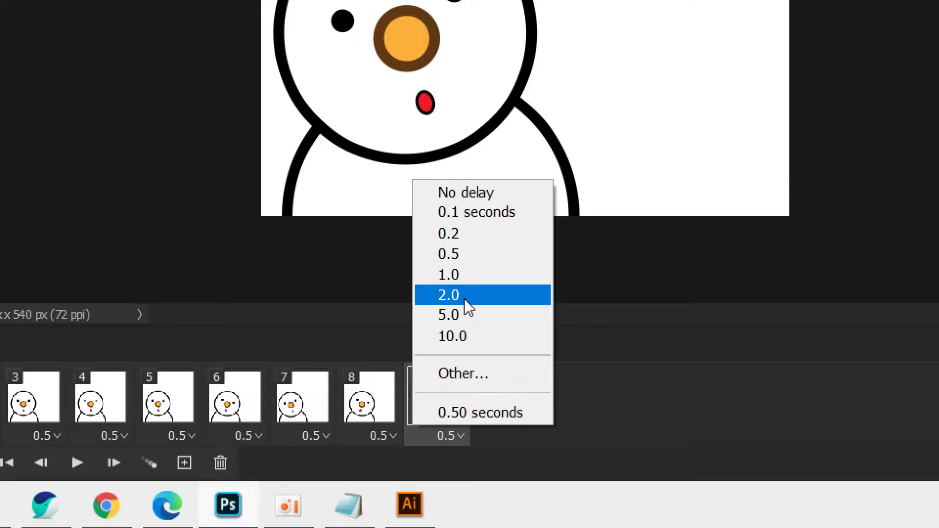
{"action": "left_click", "coordinate": [467, 296]}
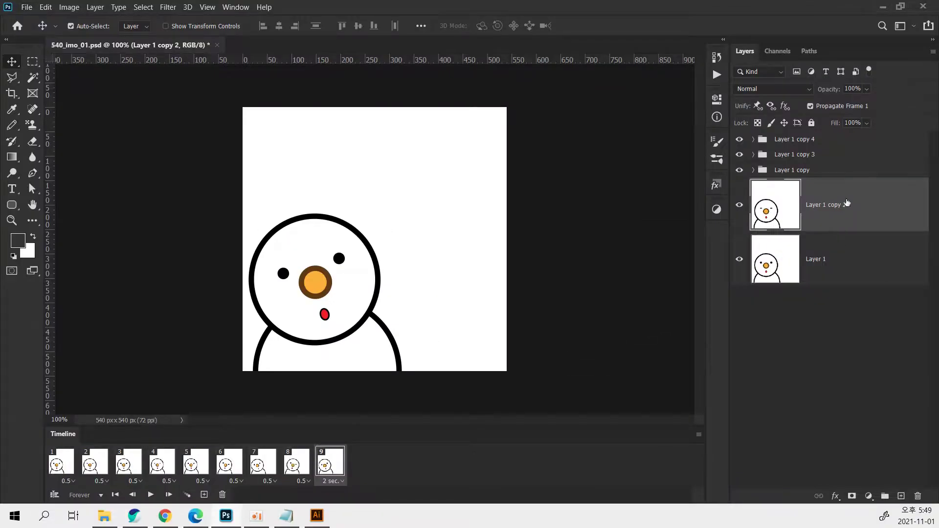
Add a new layer above the Layer 1 copy 4 group and enter the text "알" above the character's head.
{"action": "left_click", "coordinate": [816, 140]}
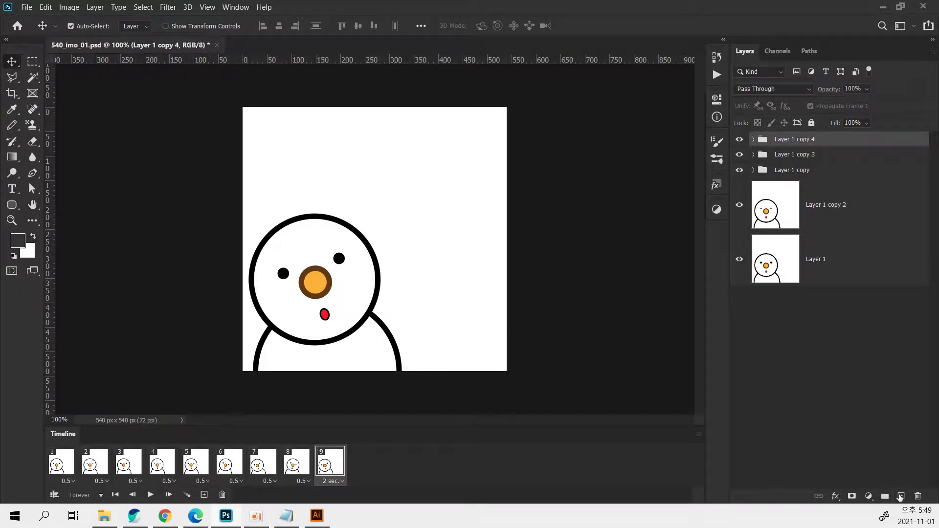
{"action": "left_click", "coordinate": [900, 496]}
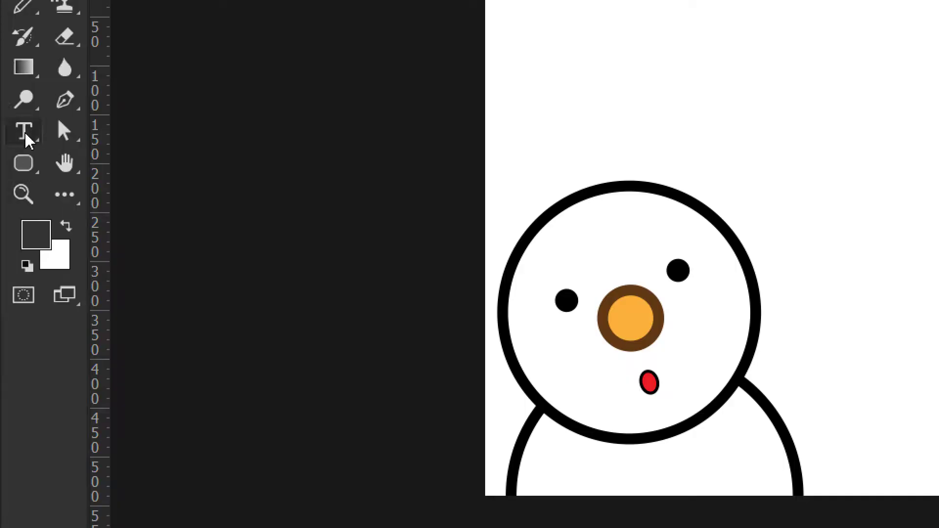
{"action": "left_click", "coordinate": [23, 130]}
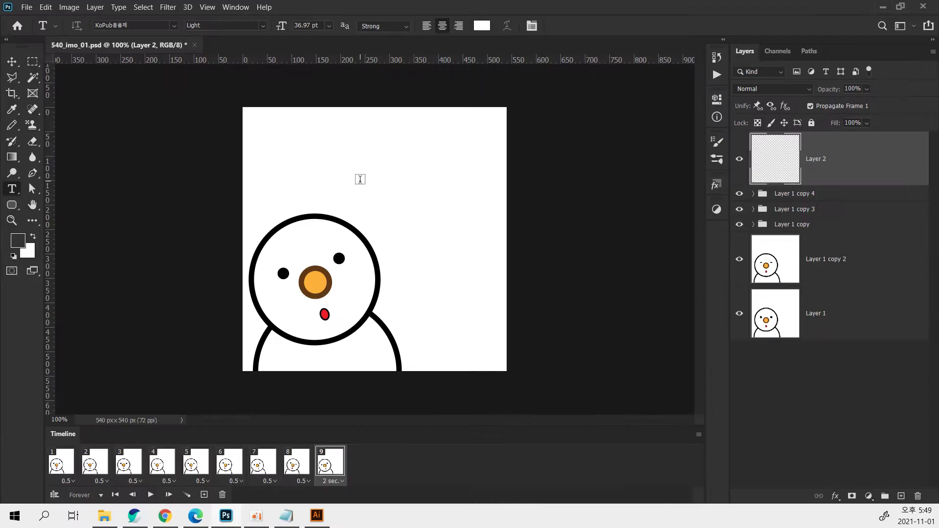
{"action": "left_click", "coordinate": [346, 174]}
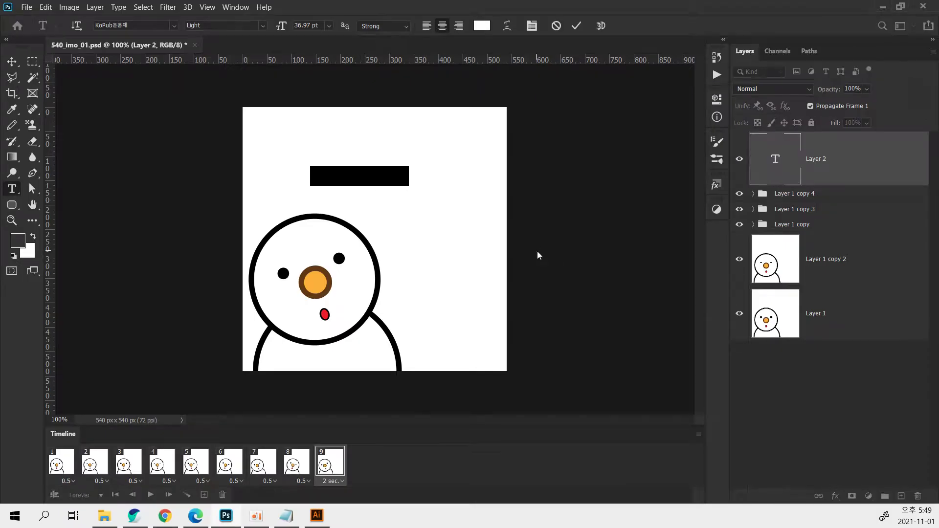
{"action": "type", "text": "안"}
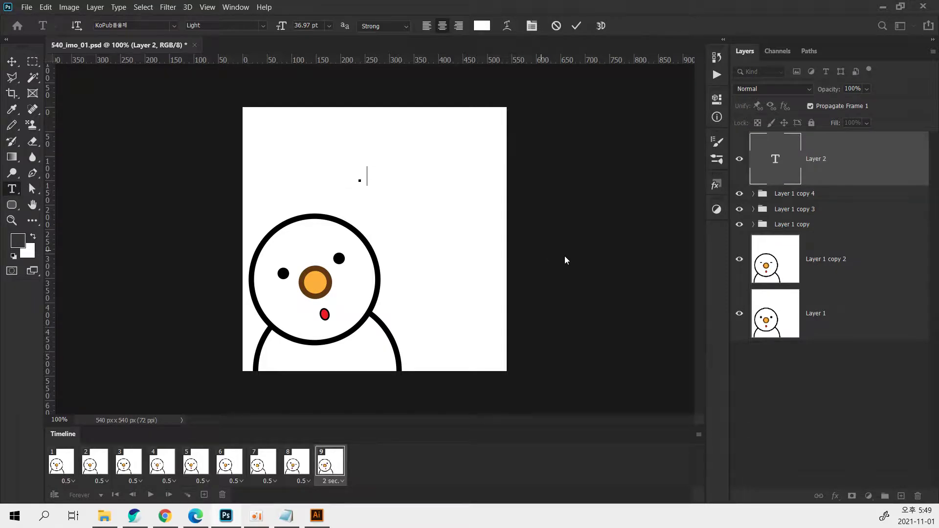
{"action": "left_click", "coordinate": [766, 175]}
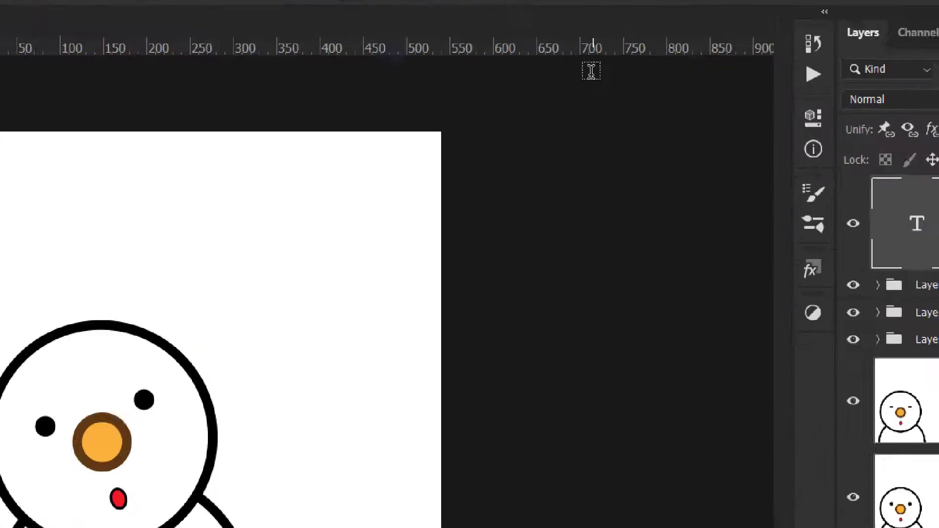
Set the text colour to dark grey #403d3d.
{"action": "left_click", "coordinate": [377, 54]}
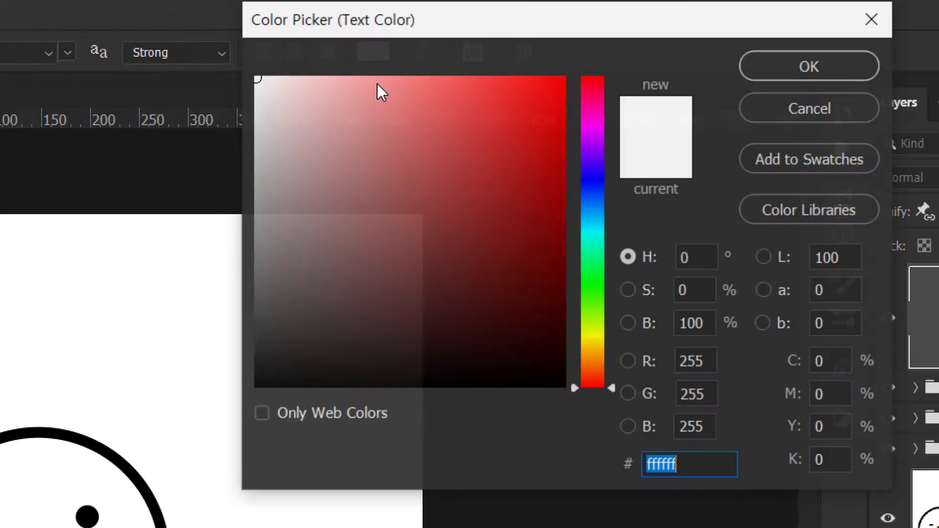
{"action": "left_click", "coordinate": [269, 309]}
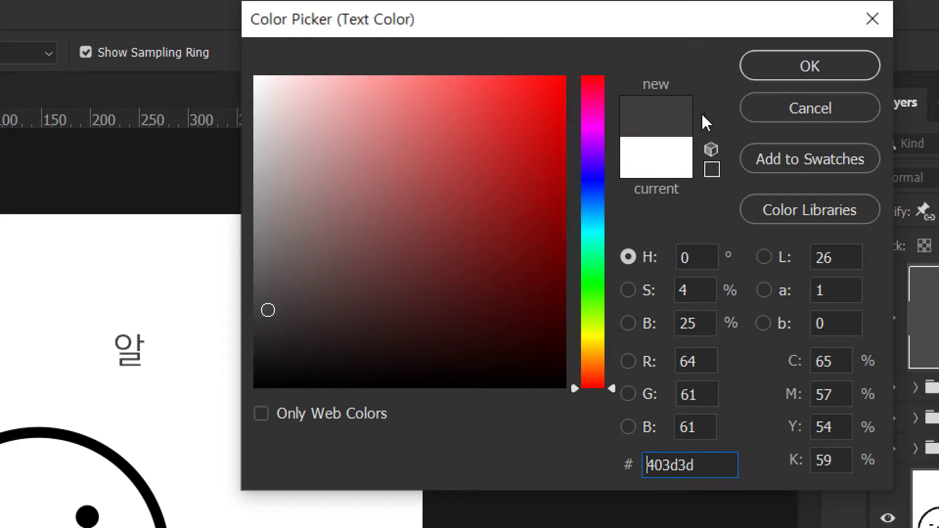
{"action": "left_click", "coordinate": [772, 74]}
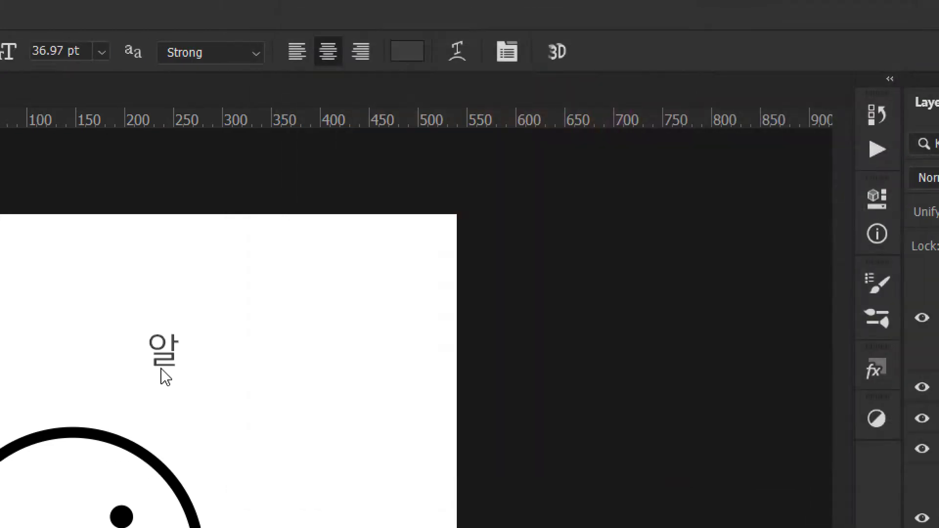
Extend the text above the character's head to "알쏭" and commit it.
{"action": "left_click", "coordinate": [124, 357]}
{"action": "double_click", "coordinate": [158, 357]}
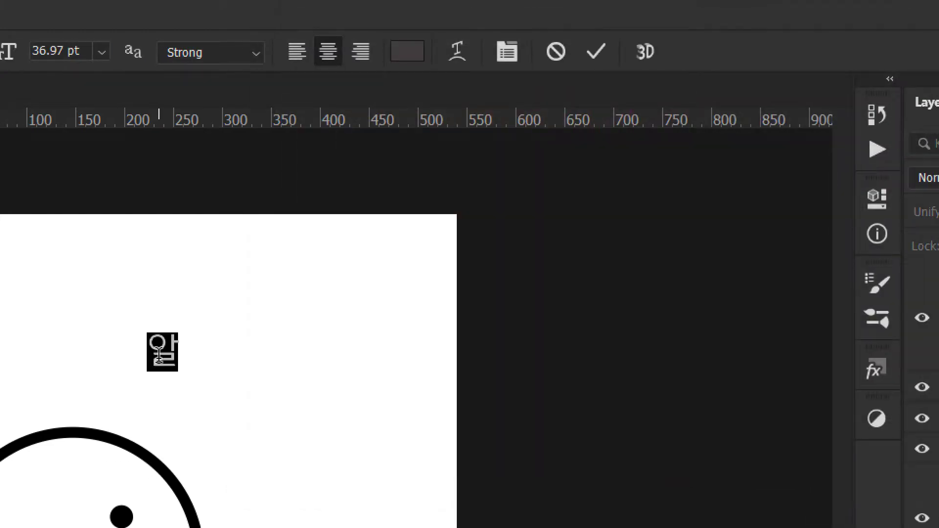
{"action": "key", "text": "Right"}
{"action": "type", "text": "송"}
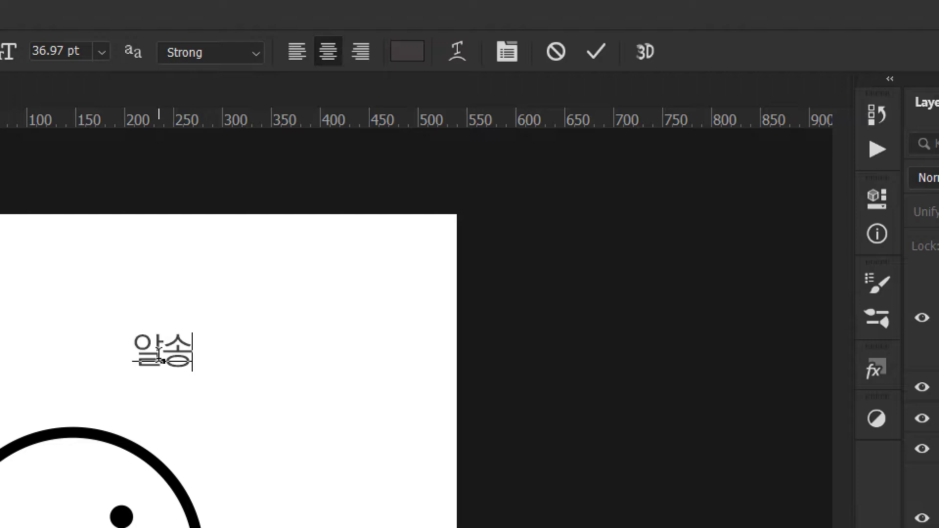
{"action": "key", "text": "BackSpace"}
{"action": "key", "text": "BackSpace"}
{"action": "type", "text": "쏭"}
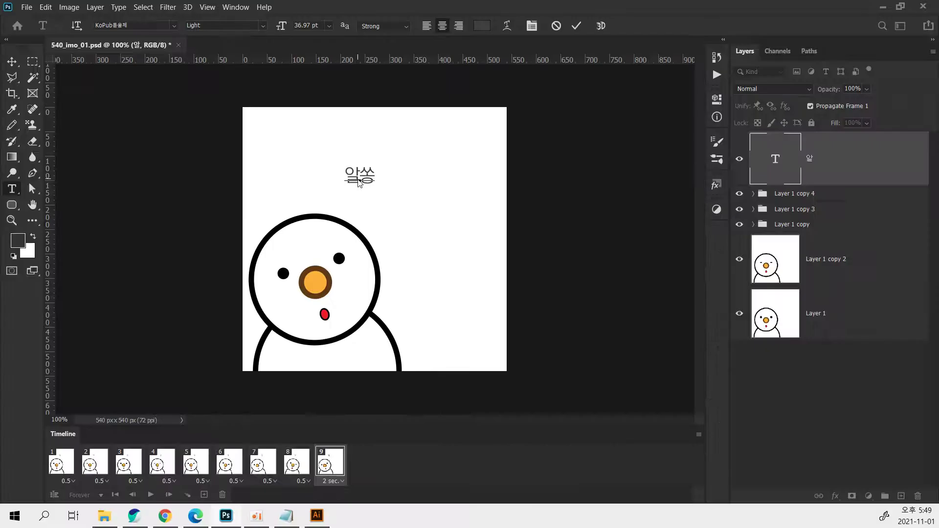
{"action": "left_click", "coordinate": [799, 184]}
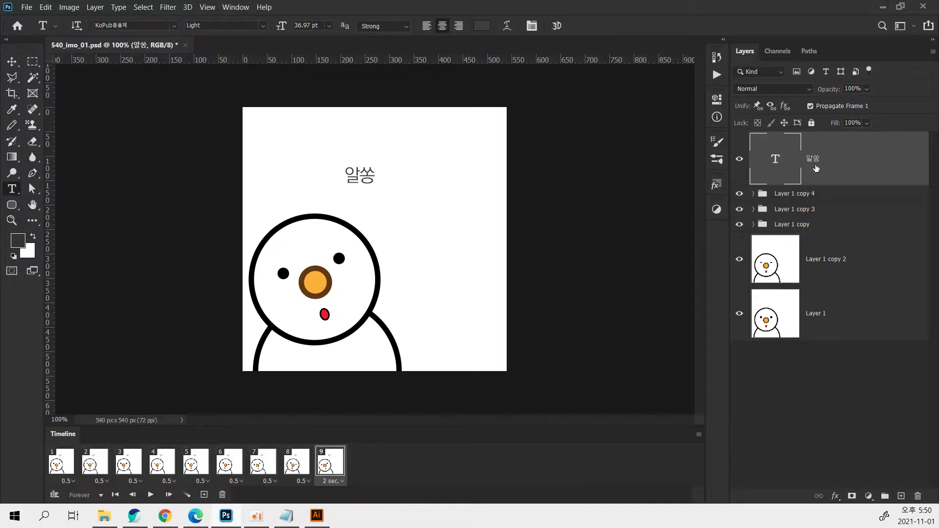
Enlarge the "알쏭" text to 115.75 pt and reposition it above the character's head.
{"action": "key", "text": "ctrl+t"}
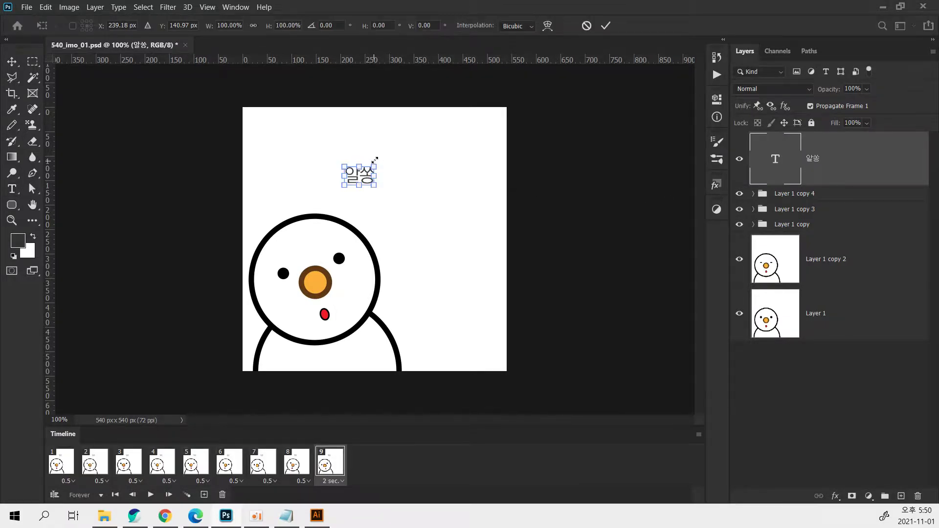
{"action": "left_click_drag", "start_coordinate": [375, 160], "coordinate": [416, 131]}
{"action": "left_click_drag", "start_coordinate": [379, 176], "coordinate": [395, 172]}
{"action": "left_click_drag", "start_coordinate": [431, 207], "coordinate": [412, 200]}
{"action": "key", "text": "t"}
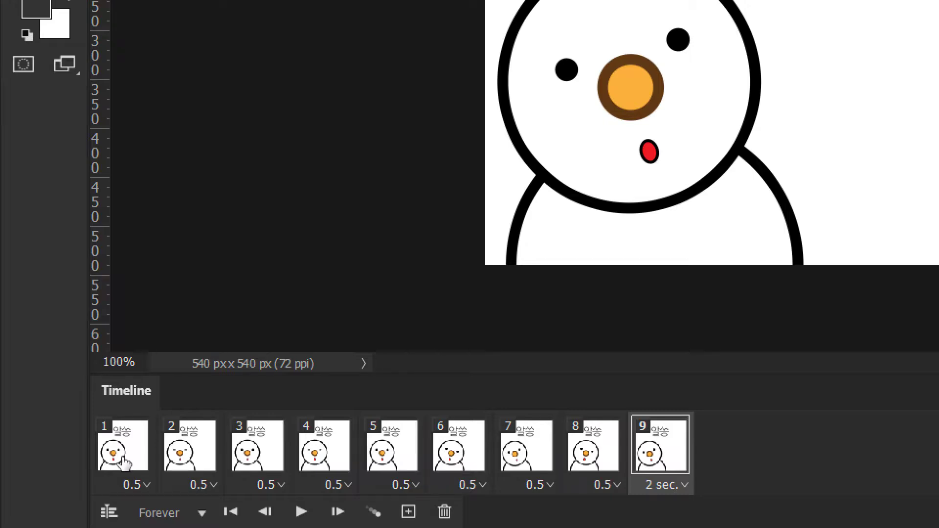
Hide the "알쏭" text layer from frame 1 across all frames, and set the delay of frame 9 to 1.0 seconds.
{"action": "left_click", "coordinate": [126, 462]}
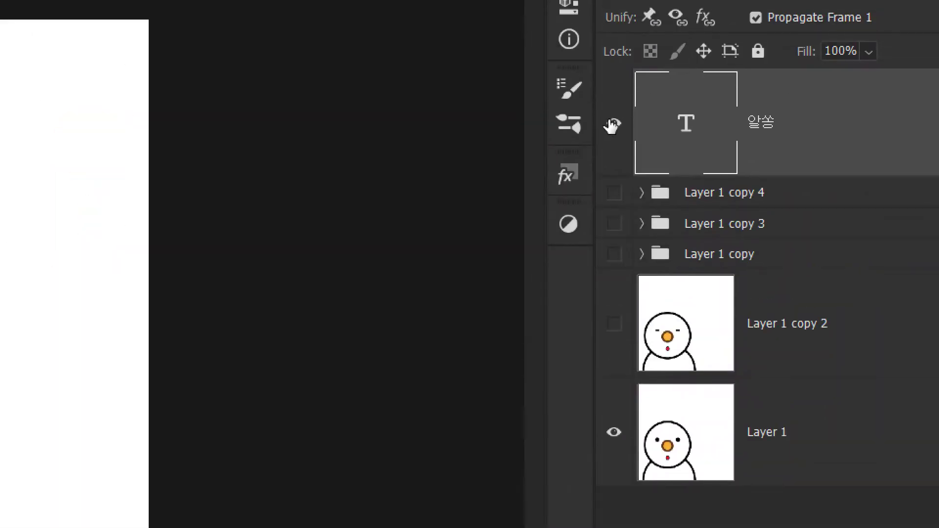
{"action": "left_click", "coordinate": [614, 124]}
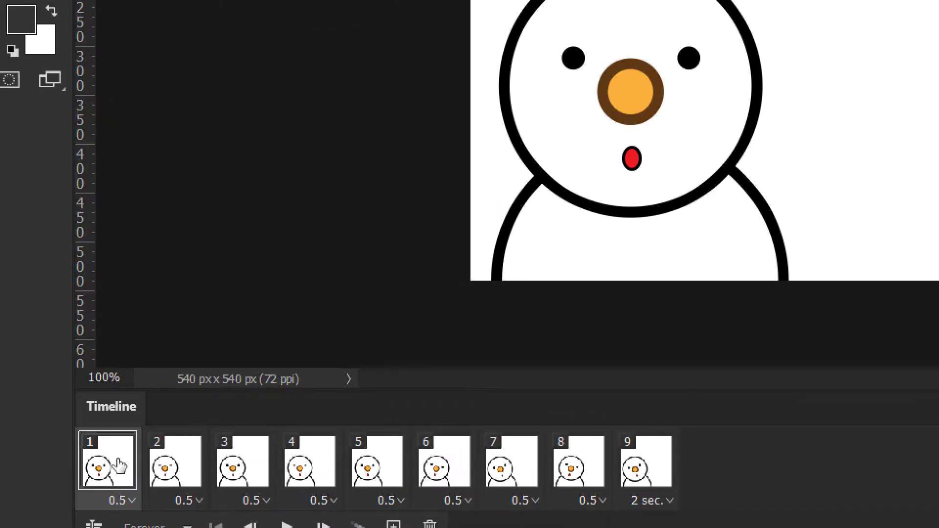
{"action": "left_click", "coordinate": [632, 462]}
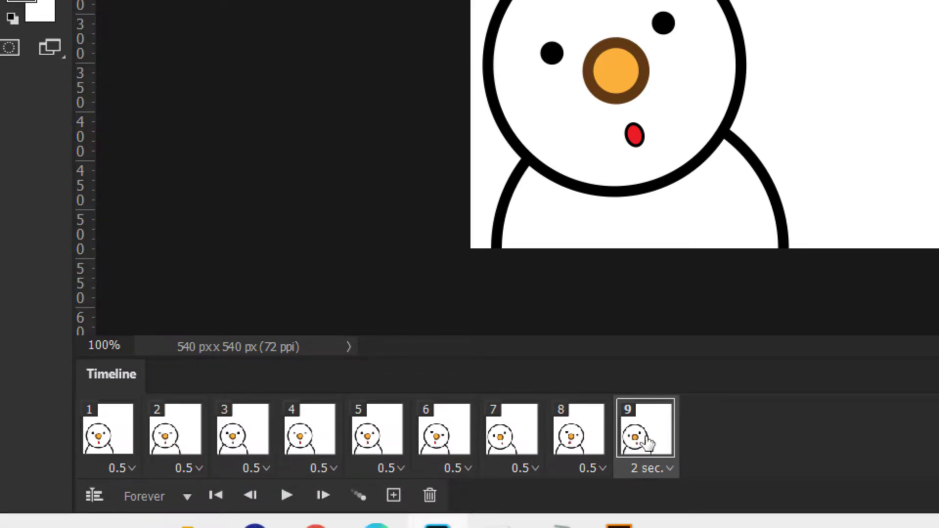
{"action": "left_click", "coordinate": [669, 469]}
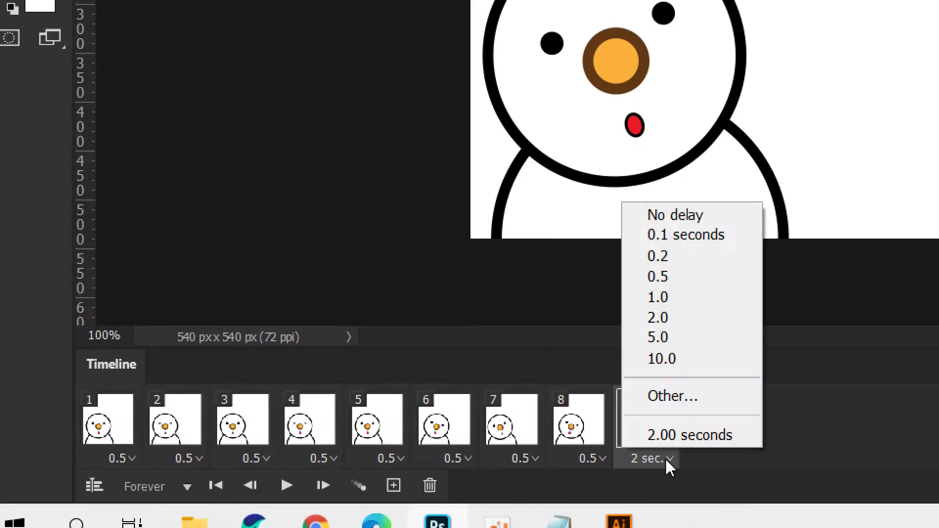
{"action": "left_click", "coordinate": [684, 303]}
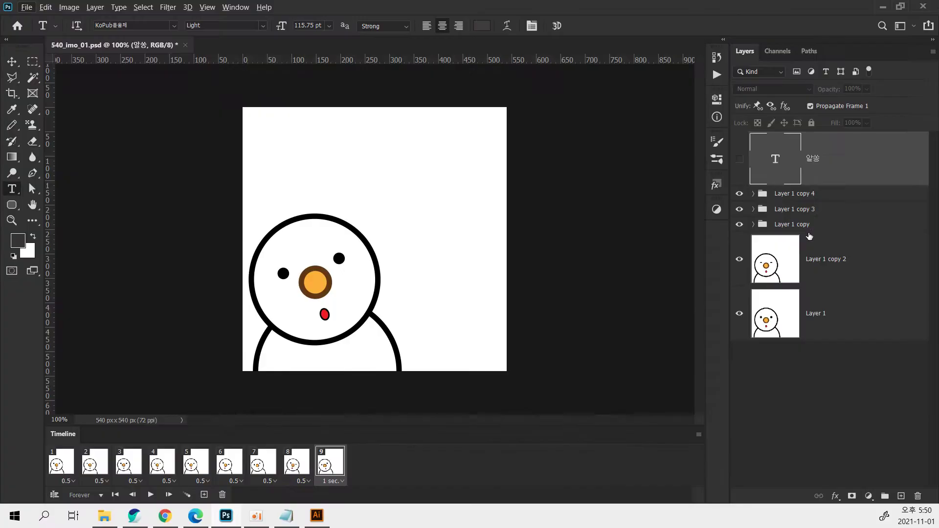
Show the "알쏭" text layer in frame 9 only and check it against frame 1.
{"action": "left_click", "coordinate": [741, 160]}
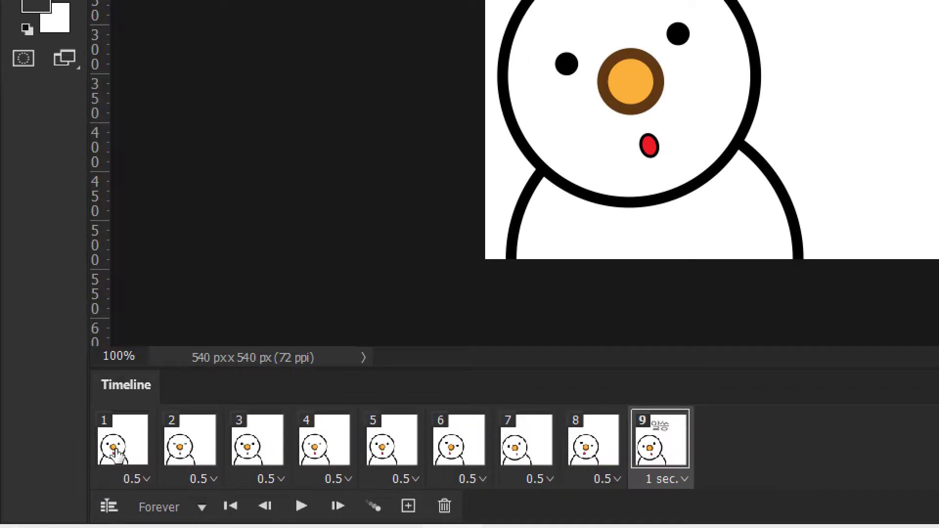
{"action": "left_click", "coordinate": [117, 453]}
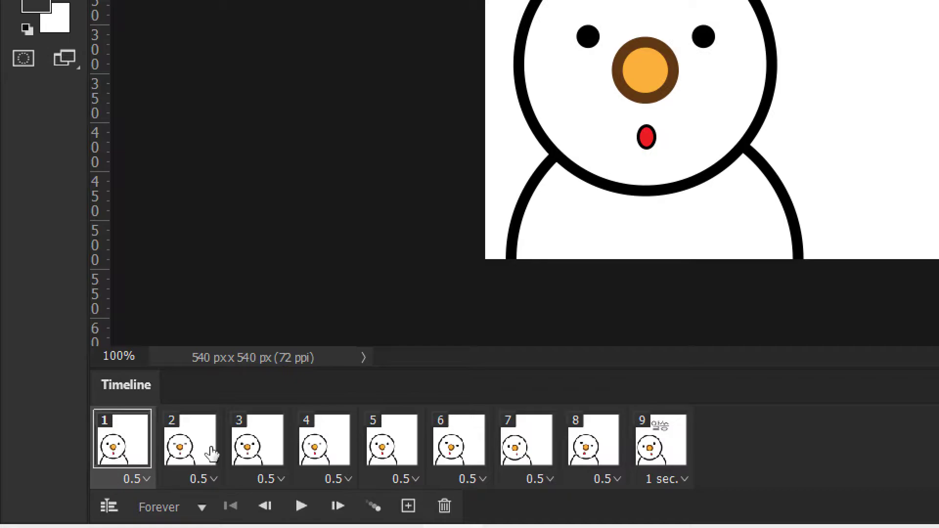
{"action": "left_click", "coordinate": [668, 438]}
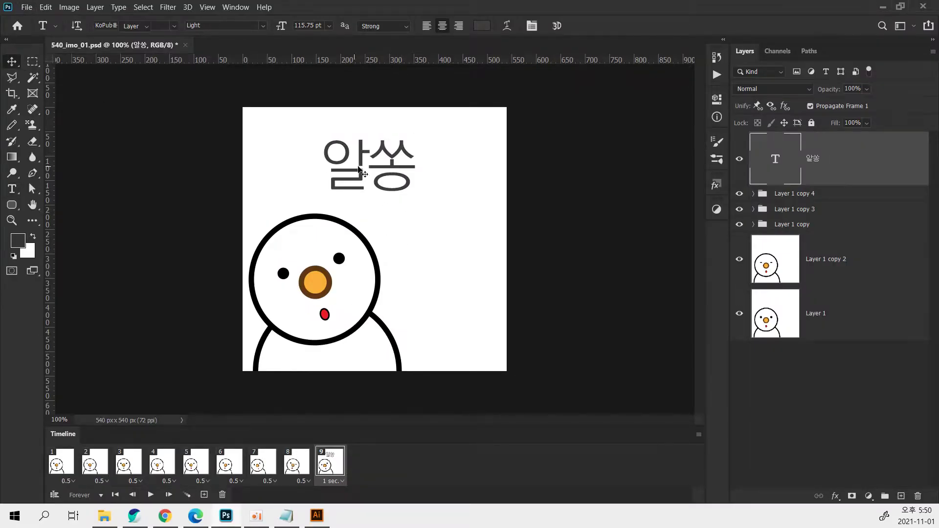
Duplicate the "알쏭" text diagonally below the original, and hide the copy from frame 1 across all frames.
{"action": "left_click", "coordinate": [22, 63]}
{"action": "left_click_drag", "start_coordinate": [366, 169], "coordinate": [453, 234]}
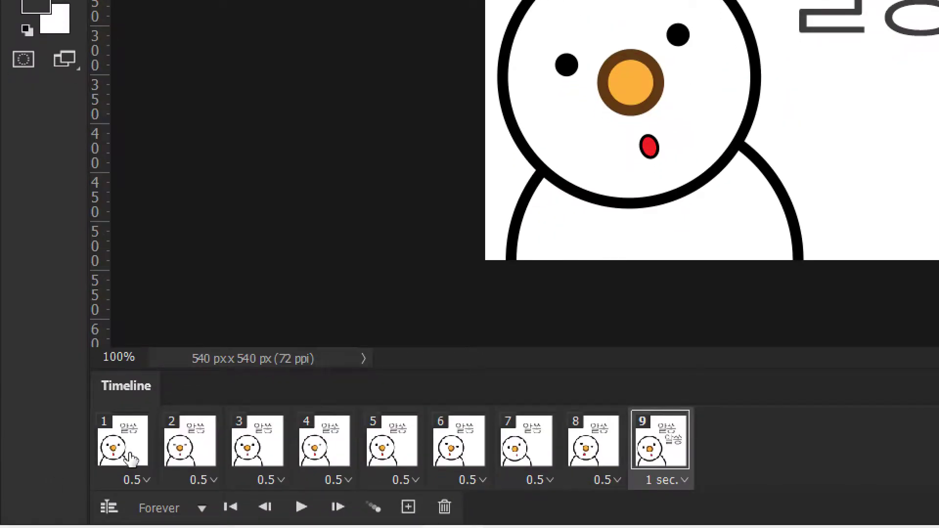
{"action": "left_click", "coordinate": [131, 459]}
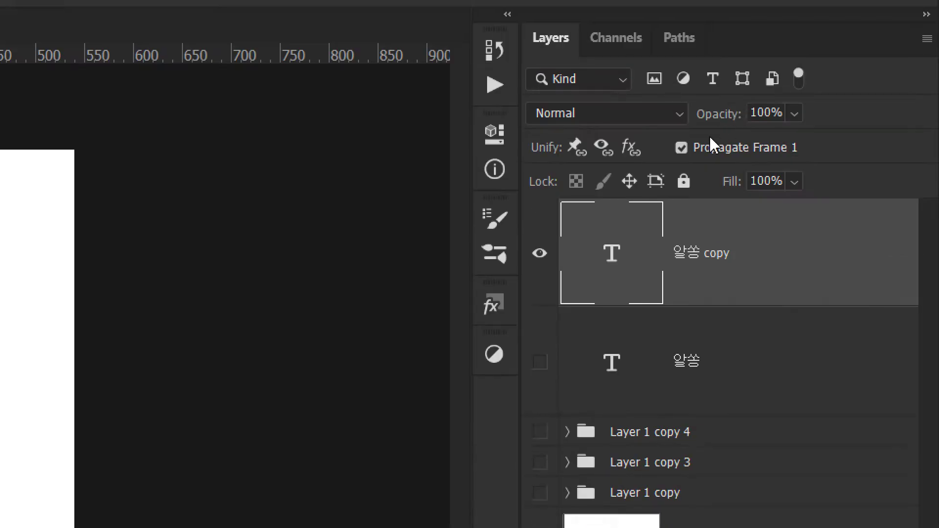
{"action": "left_click", "coordinate": [540, 254]}
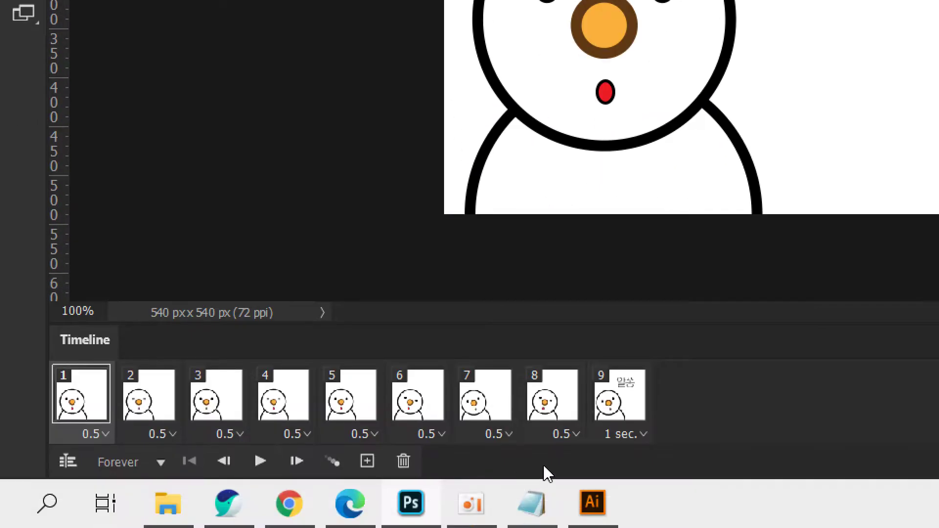
In frame 9, show the text copy and move both "알쏭" texts up and slightly to the right on the canvas.
{"action": "left_click", "coordinate": [639, 398]}
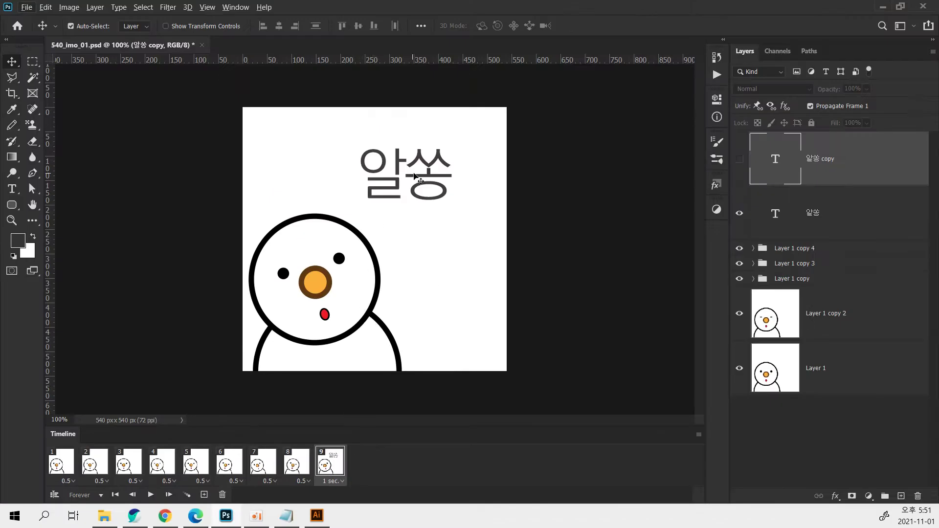
{"action": "left_click_drag", "start_coordinate": [418, 179], "coordinate": [431, 155]}
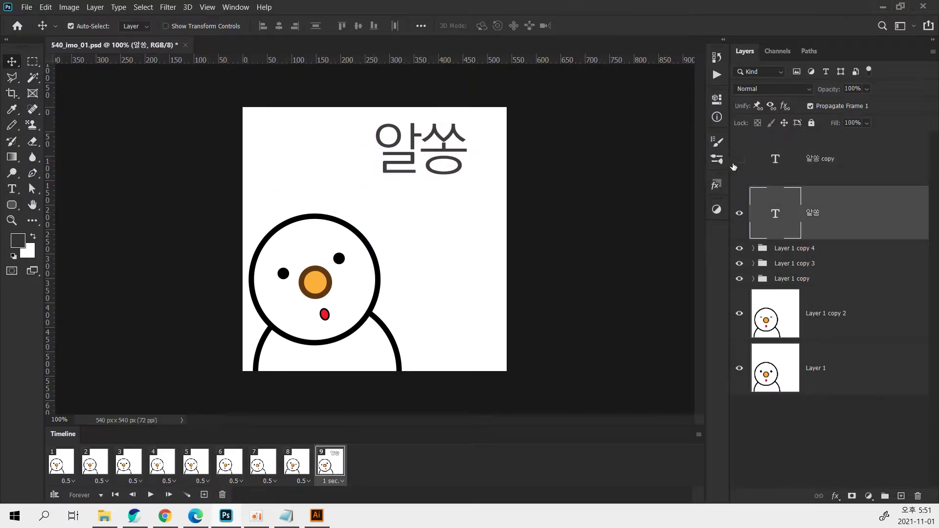
{"action": "left_click_drag", "start_coordinate": [465, 235], "coordinate": [474, 207]}
Rotate the lower "알쏭" copy about 25° clockwise.
{"action": "key", "text": "ctrl+t"}
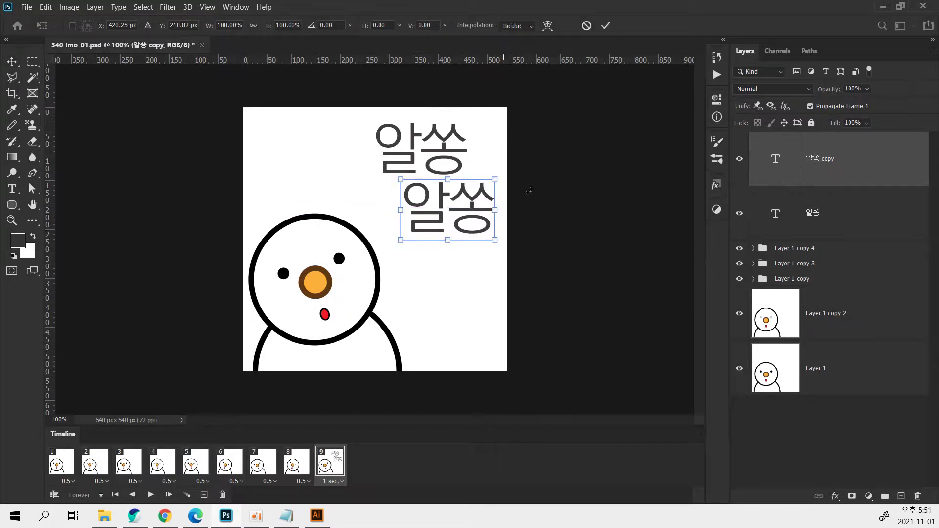
{"action": "left_click_drag", "start_coordinate": [512, 177], "coordinate": [519, 203]}
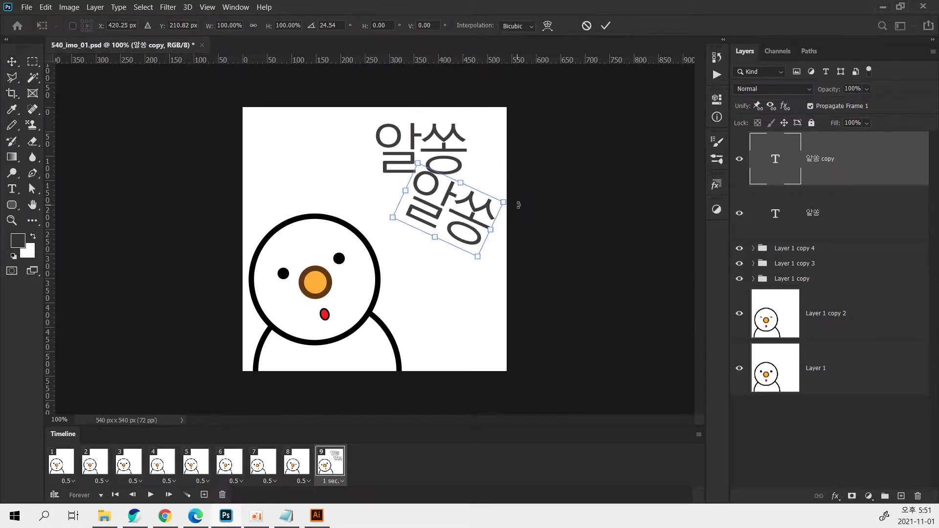
{"action": "key", "text": "Escape"}
{"action": "key", "text": "Return"}
{"action": "left_click", "coordinate": [455, 168]}
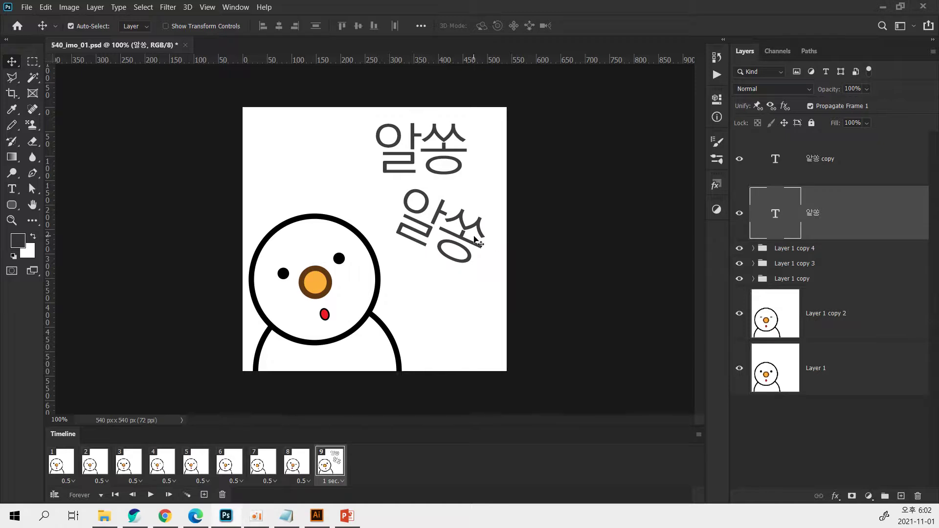
{"action": "key", "text": "ctrl+t"}
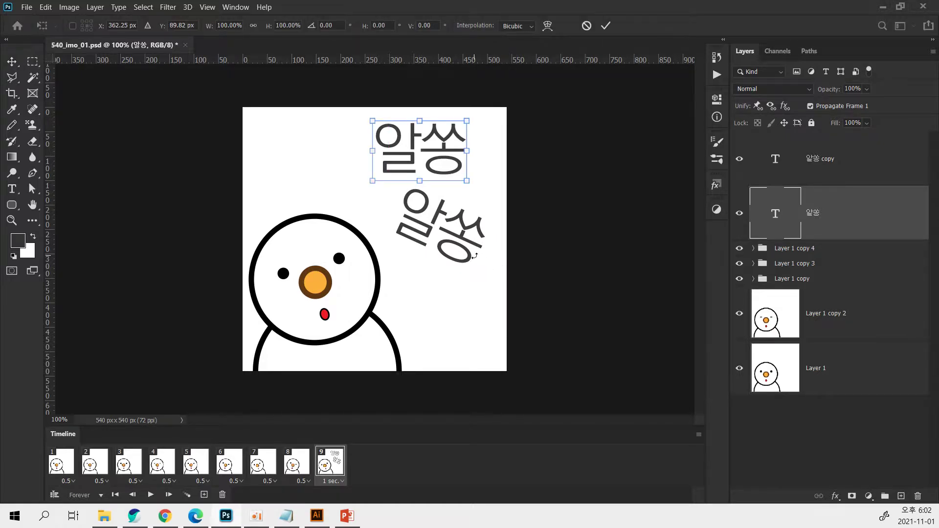
{"action": "key", "text": "Return"}
Scale the lower, tilted "알쏭" copy down to about 71%.
{"action": "left_click", "coordinate": [462, 245]}
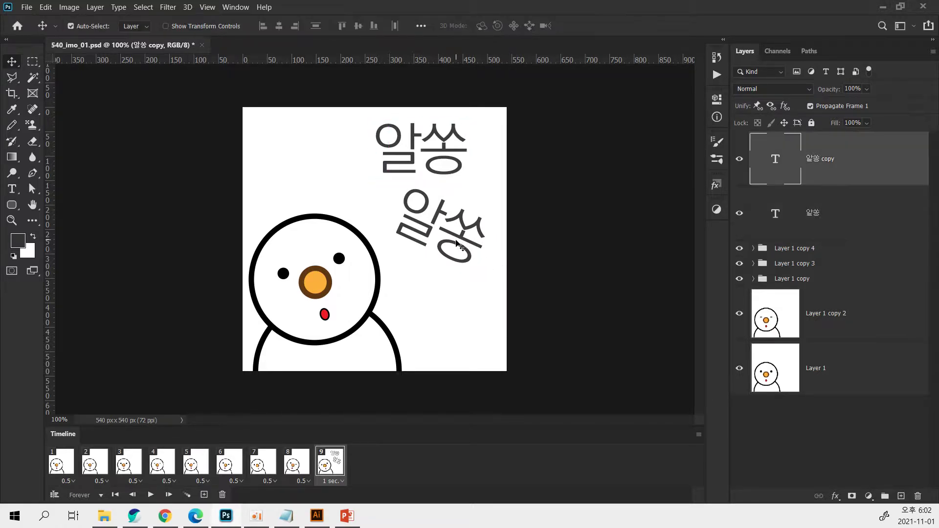
{"action": "key", "text": "ctrl+t"}
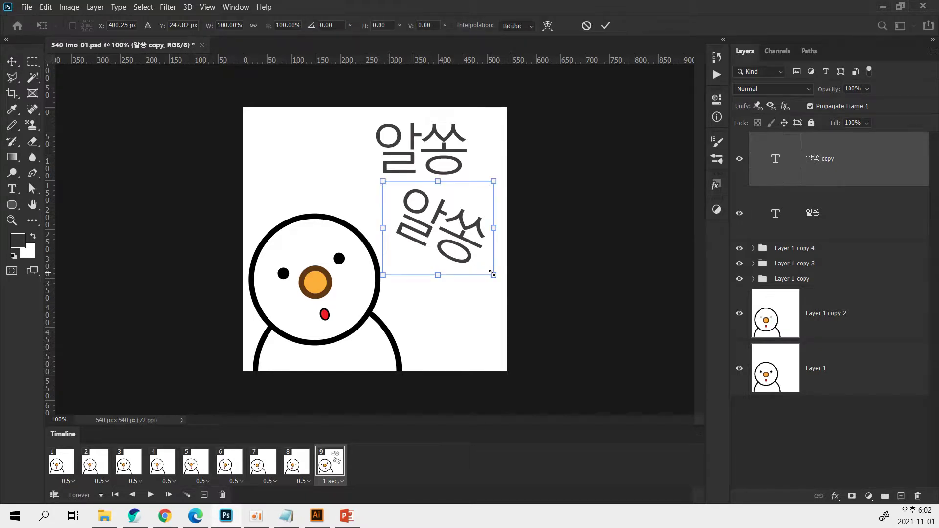
{"action": "left_click_drag", "start_coordinate": [491, 273], "coordinate": [477, 261]}
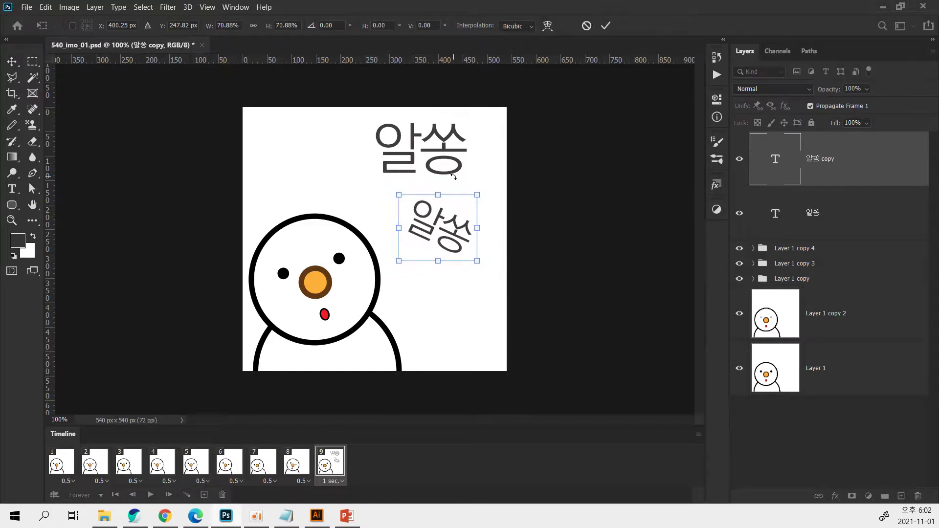
{"action": "key", "text": "Return"}
Rotate the upper "알쏭" text about 10° counterclockwise and move it slightly down and left, closer to the copy.
{"action": "left_click", "coordinate": [456, 168]}
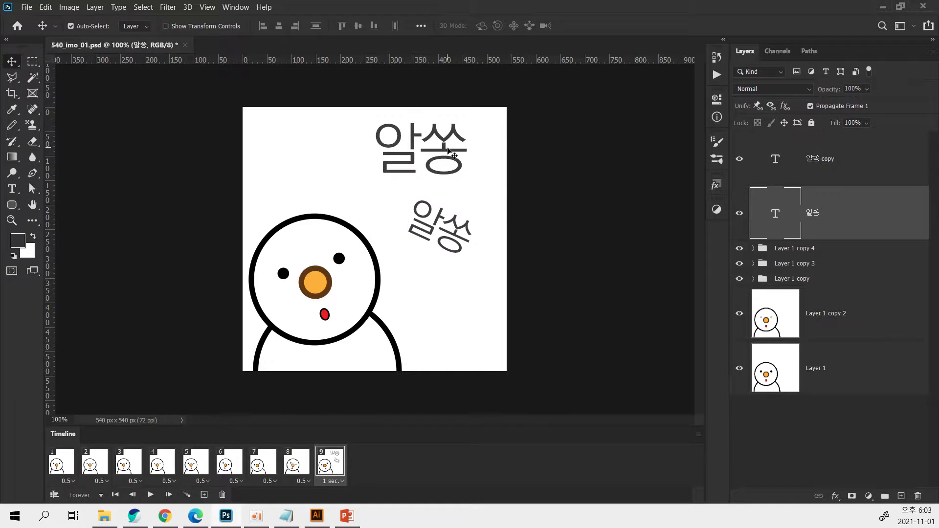
{"action": "key", "text": "ctrl+t"}
{"action": "left_click_drag", "start_coordinate": [486, 109], "coordinate": [470, 106]}
{"action": "left_click_drag", "start_coordinate": [439, 144], "coordinate": [429, 157]}
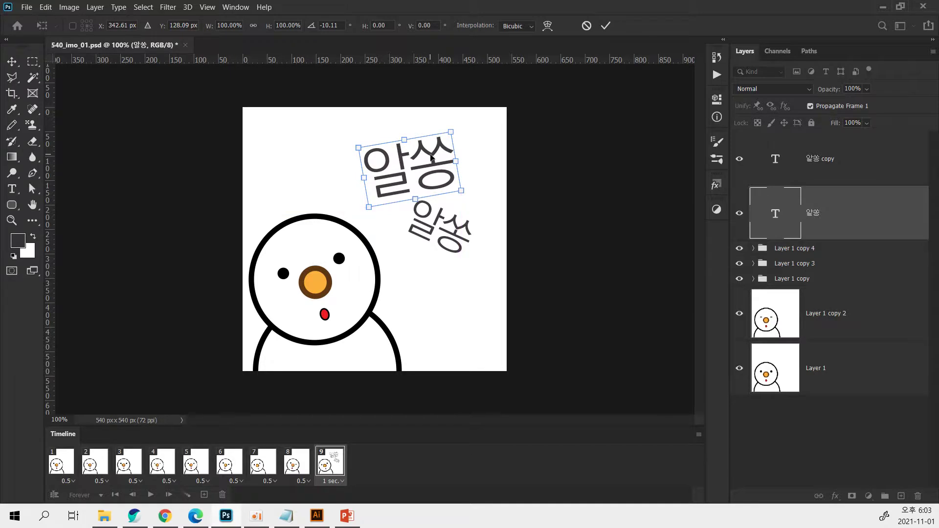
{"action": "key", "text": "Return"}
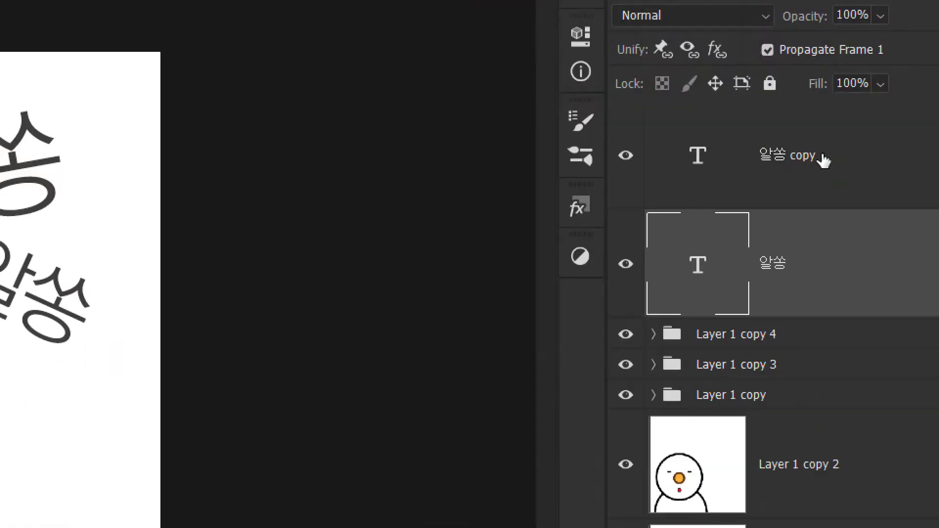
Change the font of both "알쏭" text layers to tvN 즐거운이야기.
{"action": "left_click", "coordinate": [837, 162]}
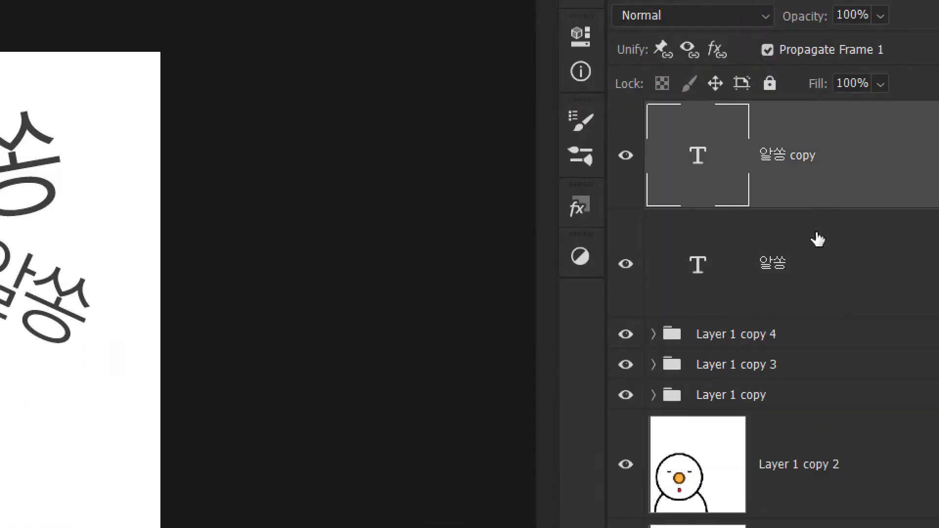
{"action": "left_click", "coordinate": [818, 257], "text": "shift"}
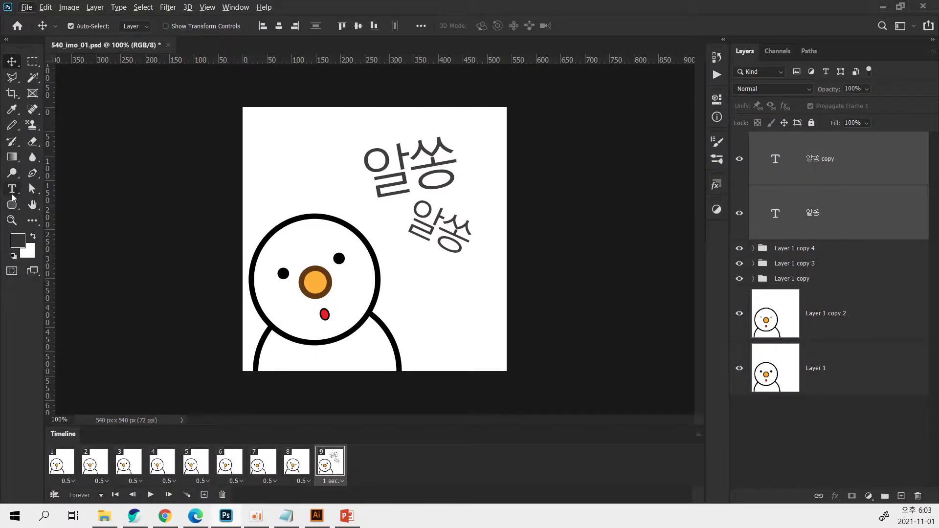
{"action": "left_click", "coordinate": [12, 191]}
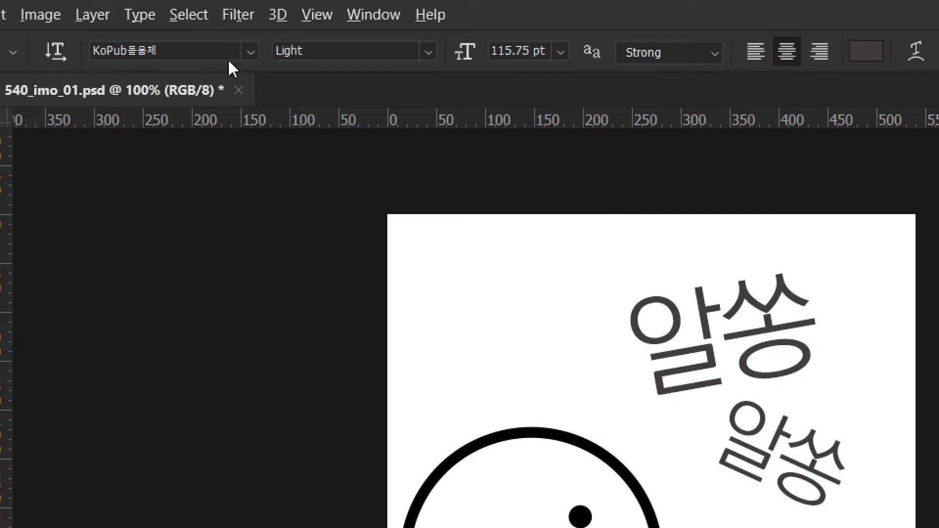
{"action": "left_click", "coordinate": [251, 53]}
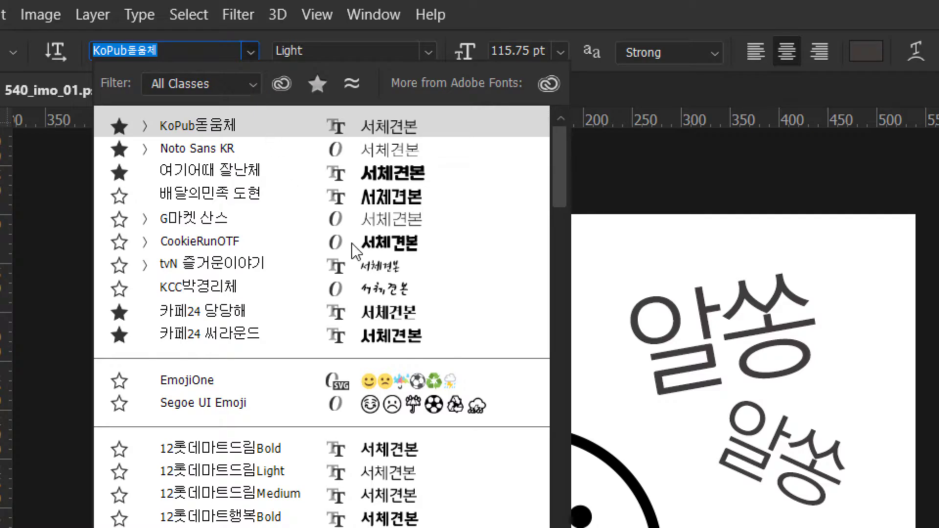
{"action": "left_click", "coordinate": [375, 272]}
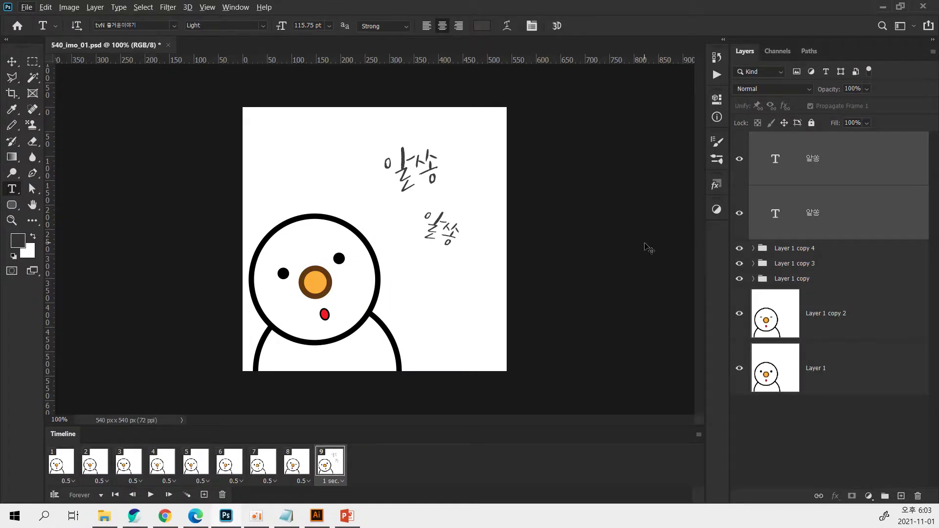
Scale both "알쏭" texts together up to about 143%.
{"action": "key", "text": "ctrl+t"}
{"action": "left_click_drag", "start_coordinate": [466, 255], "coordinate": [491, 273]}
{"action": "key", "text": "Return"}
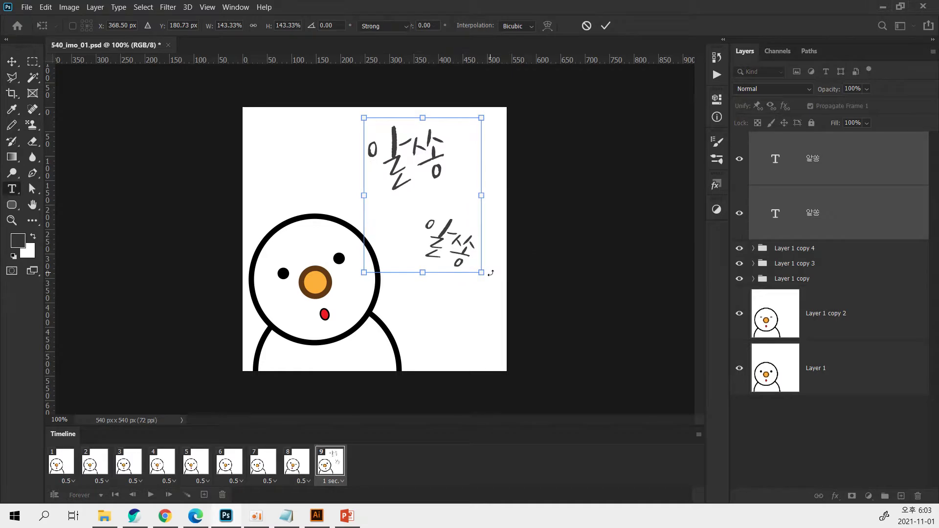
Move both "알쏭" texts slightly down and left together, and select the lower of the two text layers.
{"action": "left_click", "coordinate": [827, 178]}
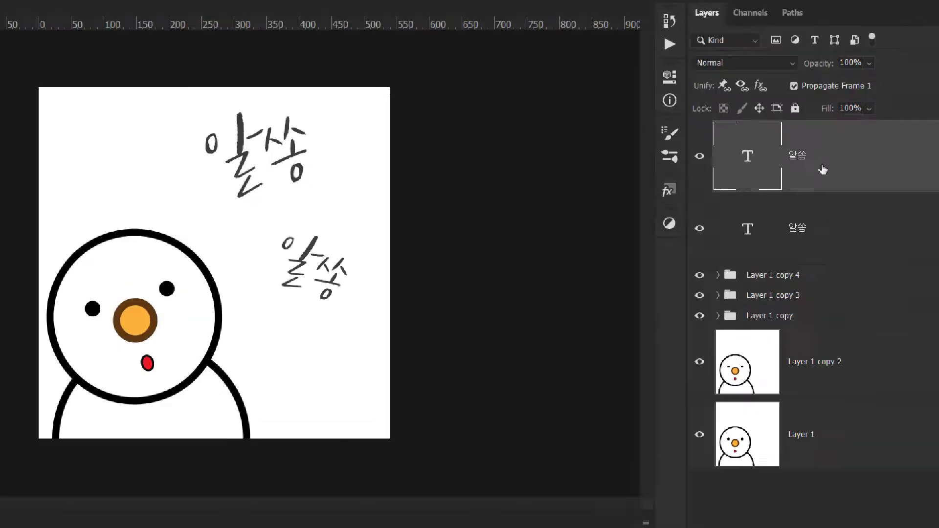
{"action": "left_click", "coordinate": [828, 205], "text": "shift"}
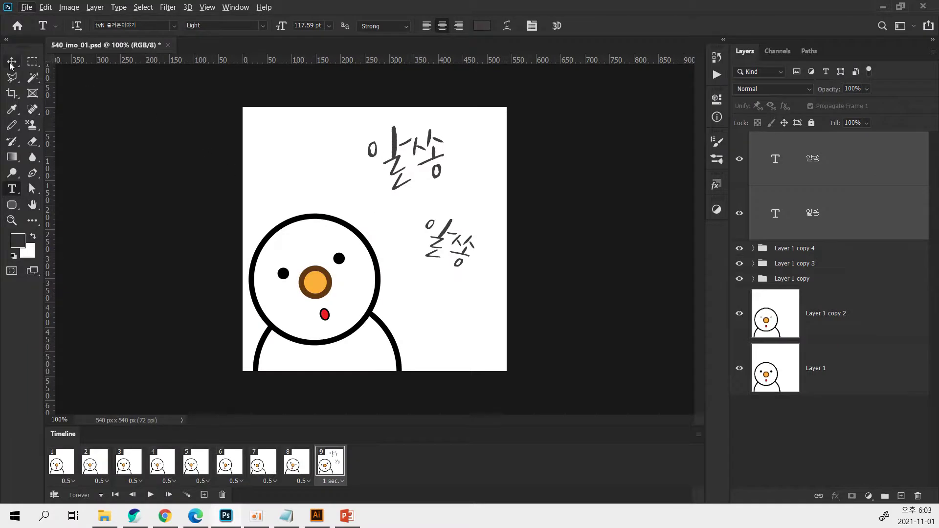
{"action": "left_click", "coordinate": [12, 62]}
{"action": "left_click_drag", "start_coordinate": [423, 175], "coordinate": [419, 188]}
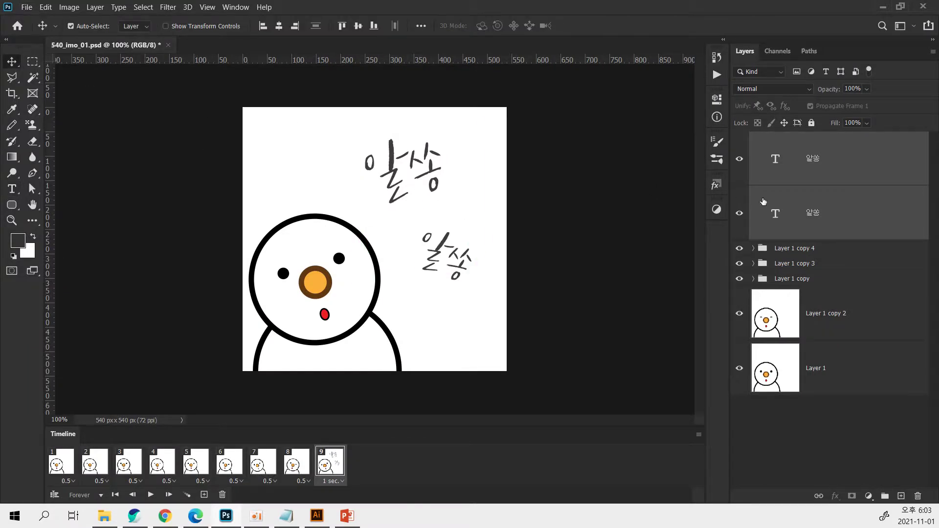
{"action": "left_click", "coordinate": [795, 211]}
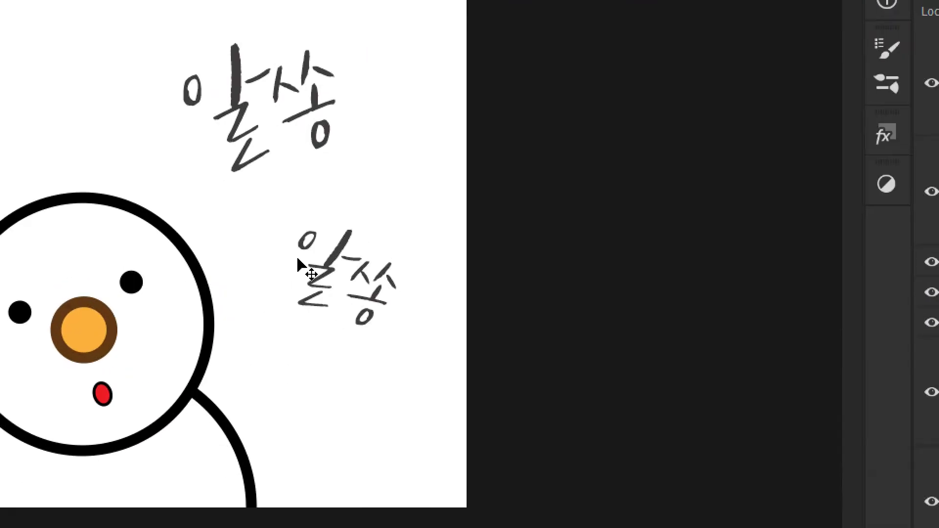
Move both "알쏭" captions individually a little closer to the character, and set frame 9's delay to 0.5 seconds.
{"action": "left_click_drag", "start_coordinate": [319, 255], "coordinate": [288, 221]}
{"action": "left_click_drag", "start_coordinate": [260, 120], "coordinate": [248, 121]}
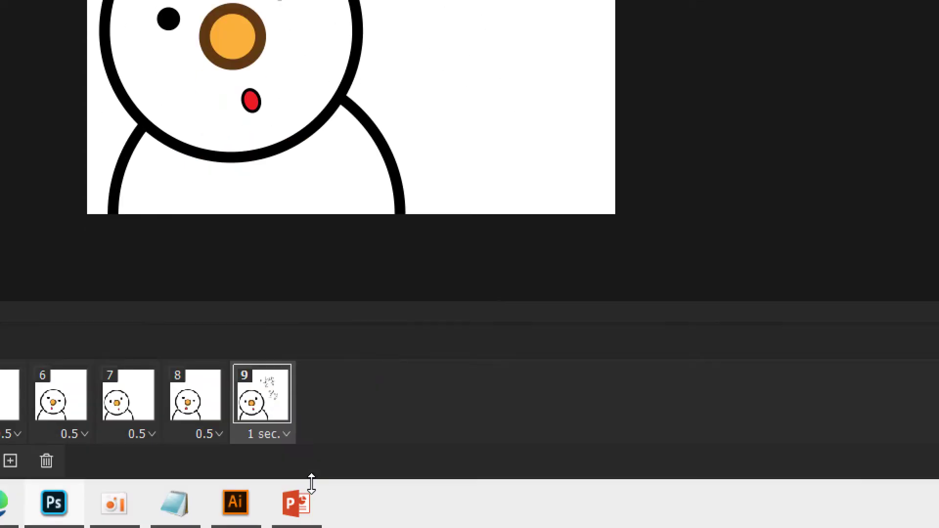
{"action": "left_click", "coordinate": [278, 435]}
{"action": "left_click", "coordinate": [296, 254]}
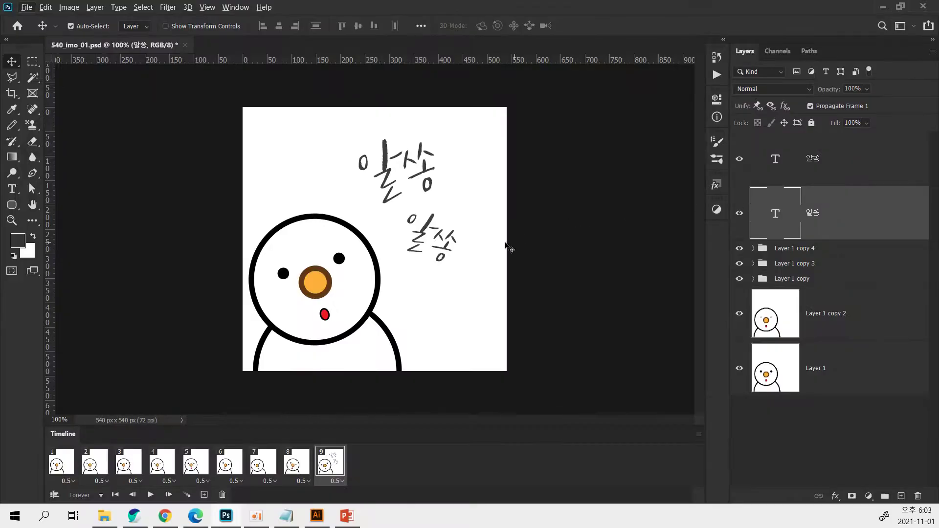
Change the lower caption's wording to "달쏭" and save the document.
{"action": "double_click", "coordinate": [431, 233]}
{"action": "left_click", "coordinate": [431, 232]}
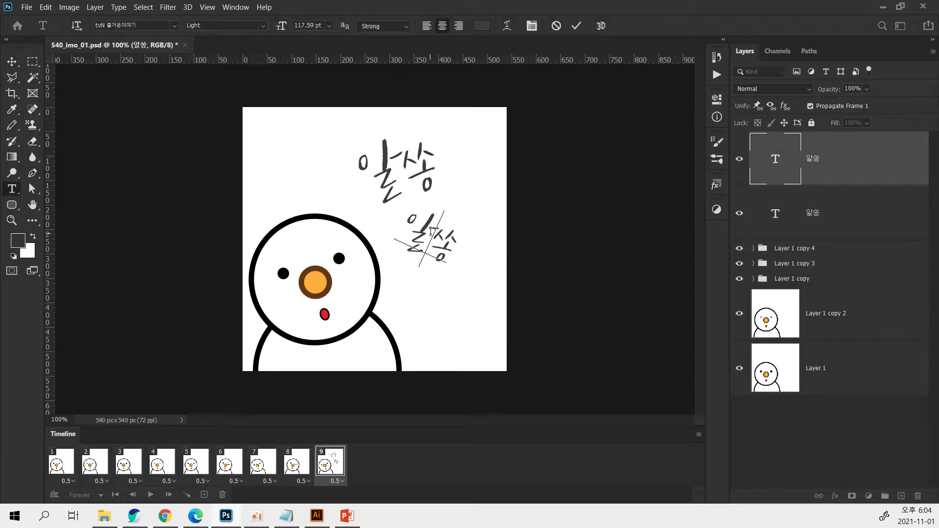
{"action": "left_click_drag", "start_coordinate": [430, 231], "coordinate": [405, 218]}
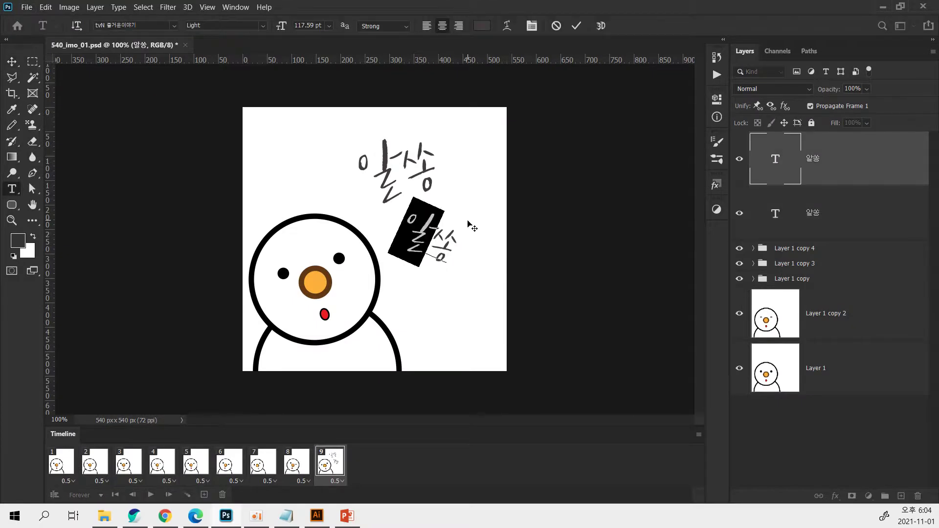
{"action": "type", "text": "ekf"}
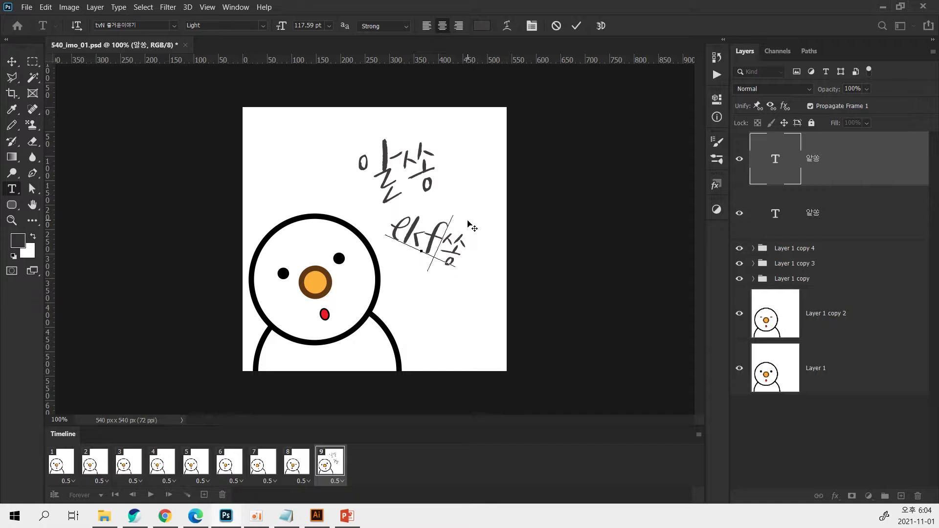
{"action": "key", "text": "BackSpace"}
{"action": "key", "text": "BackSpace"}
{"action": "key", "text": "BackSpace"}
{"action": "type", "text": "달쌍"}
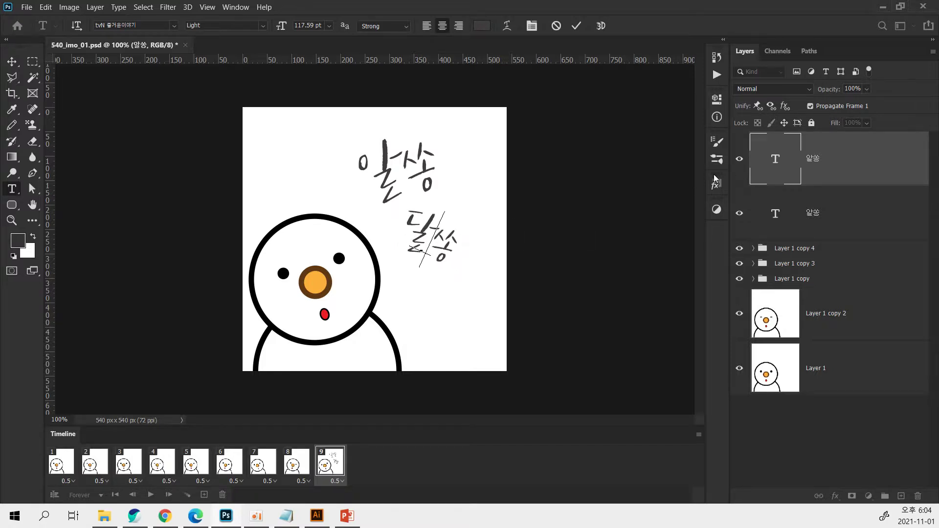
{"action": "key", "text": "ctrl+Return"}
{"action": "key", "text": "v"}
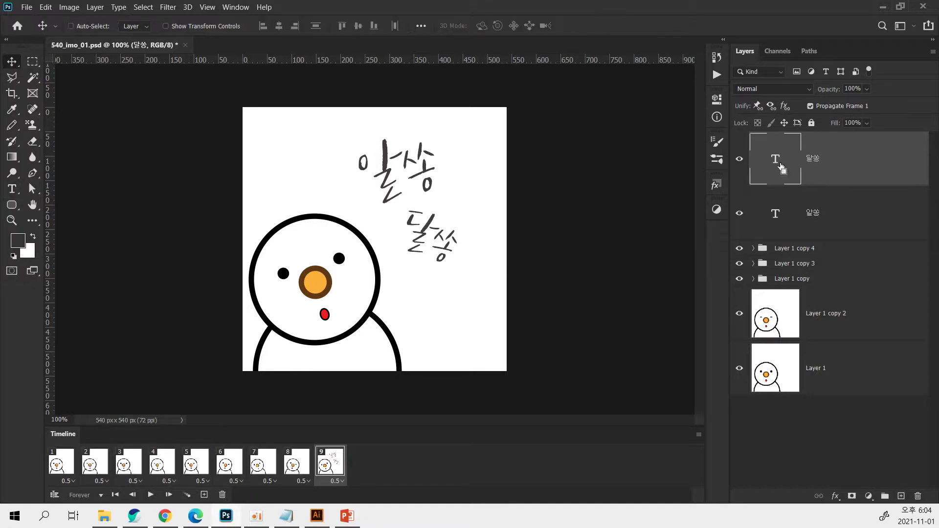
{"action": "key", "text": "ctrl+s"}
Play the animation from frame 1 to check the motion, and stop the playback.
{"action": "left_click", "coordinate": [68, 460]}
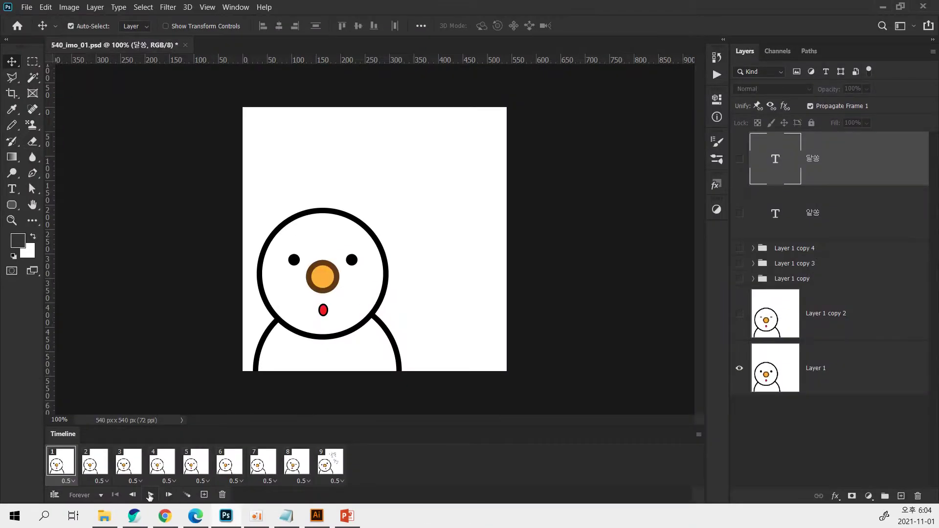
{"action": "left_click", "coordinate": [150, 495]}
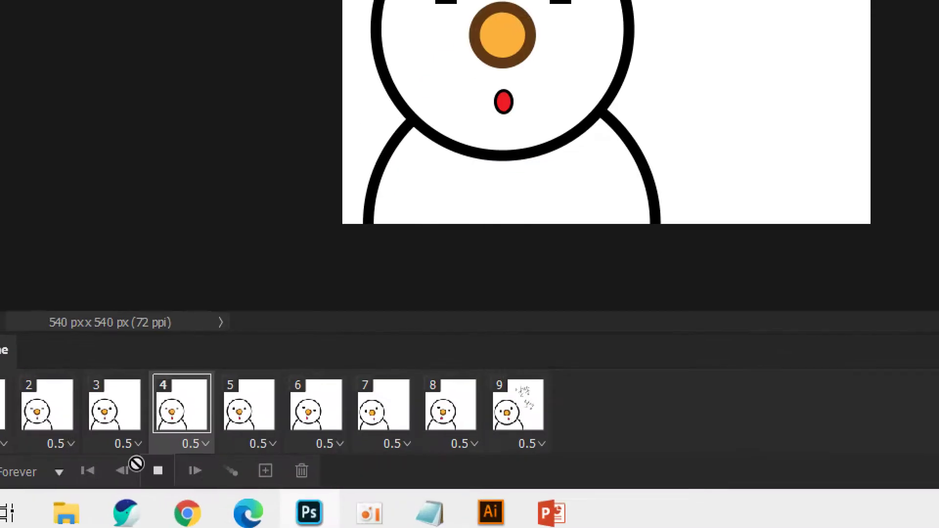
{"action": "left_click", "coordinate": [198, 471]}
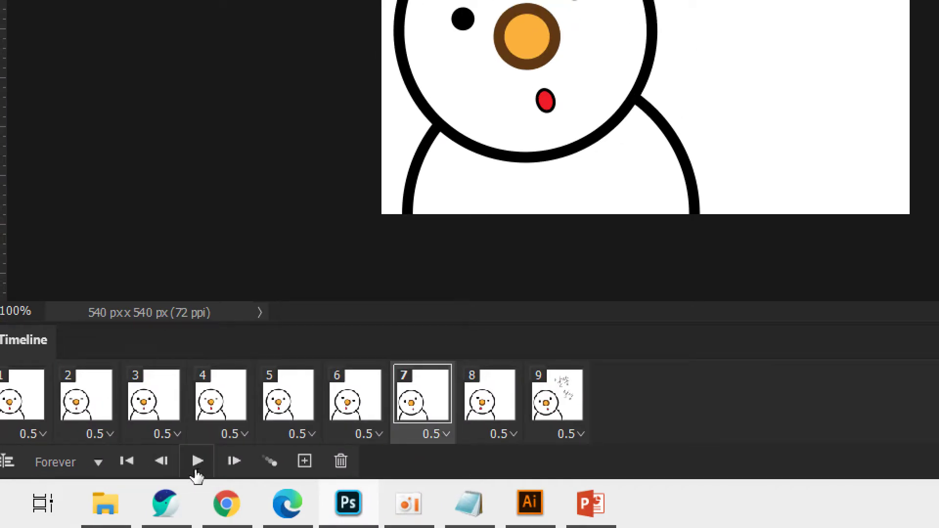
In frame 9, move the "알쏭" text layer above the "달쏭" layer and hide the "달쏭" layer.
{"action": "left_click", "coordinate": [546, 402]}
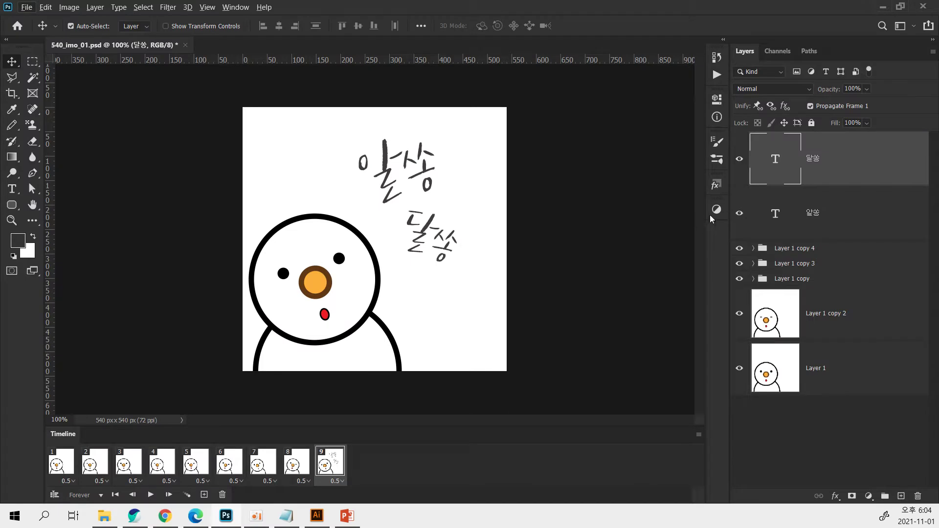
{"action": "left_click", "coordinate": [826, 215]}
{"action": "key", "text": "ctrl+bracketright"}
{"action": "left_click", "coordinate": [740, 214]}
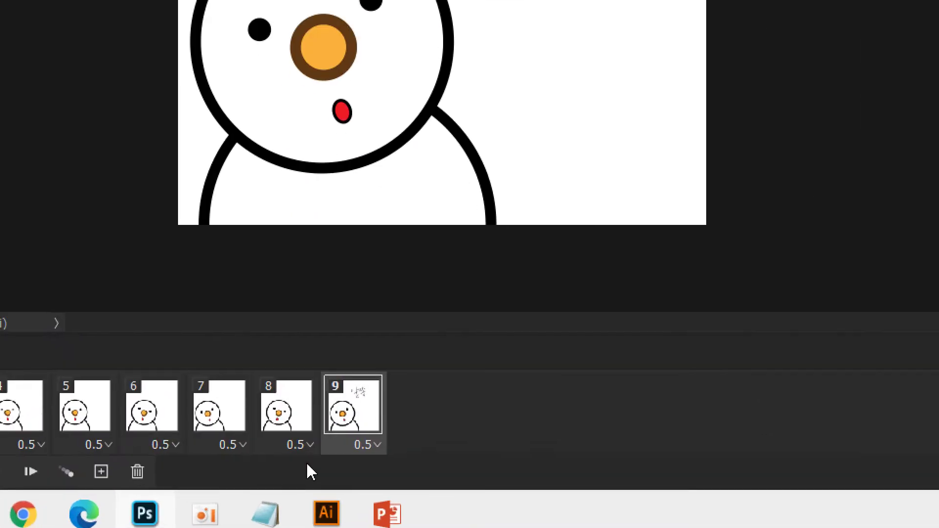
Duplicate frame 9, show the "달쏭" layer in the new frame, and compare frames 8 to 10.
{"action": "left_click", "coordinate": [118, 465]}
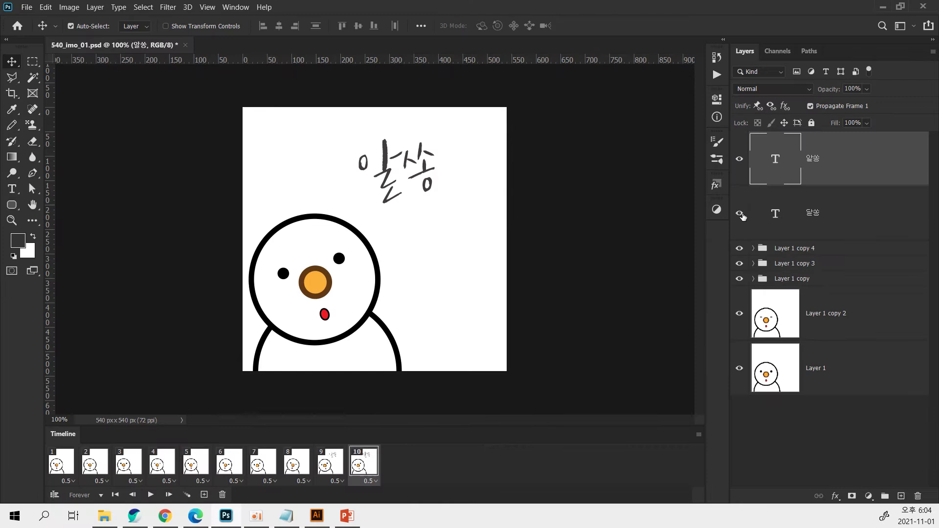
{"action": "left_click", "coordinate": [741, 215]}
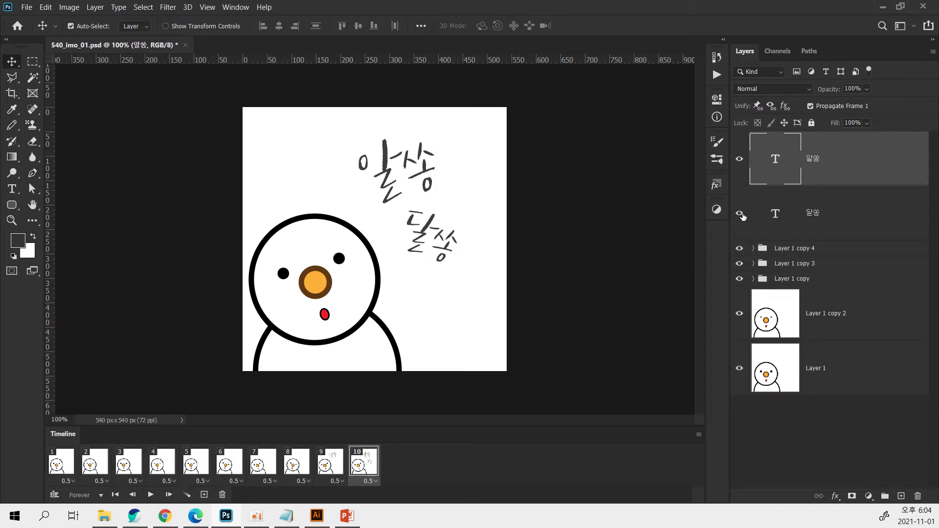
{"action": "left_click", "coordinate": [336, 464]}
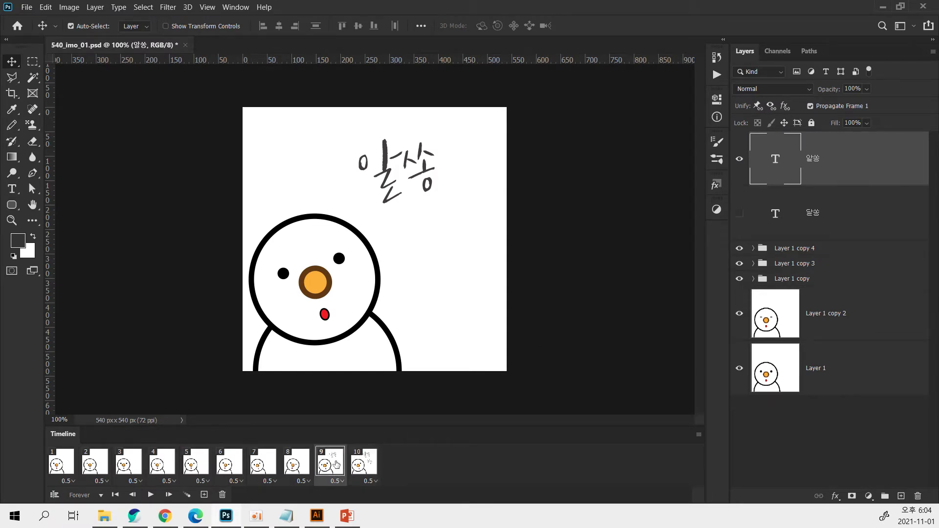
{"action": "left_click", "coordinate": [362, 465]}
{"action": "left_click", "coordinate": [336, 466]}
{"action": "left_click", "coordinate": [298, 466]}
{"action": "left_click", "coordinate": [325, 466]}
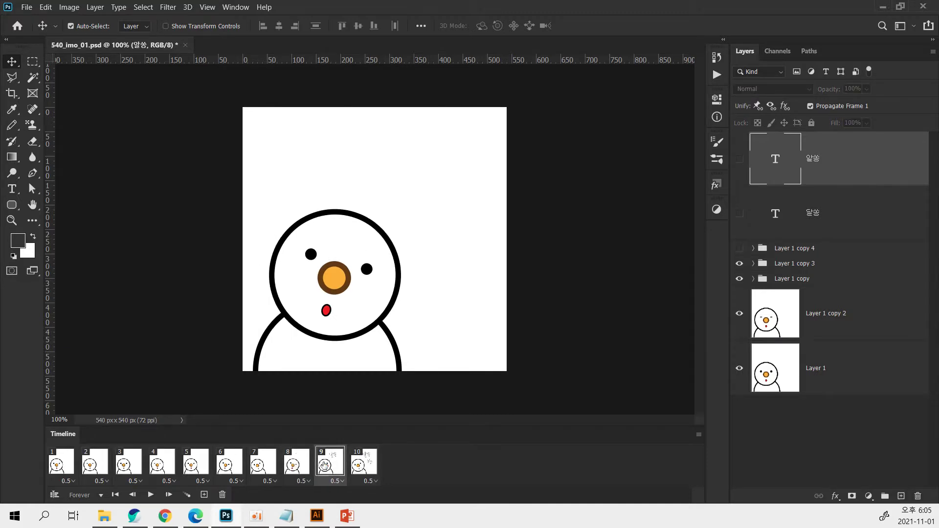
{"action": "left_click", "coordinate": [354, 463]}
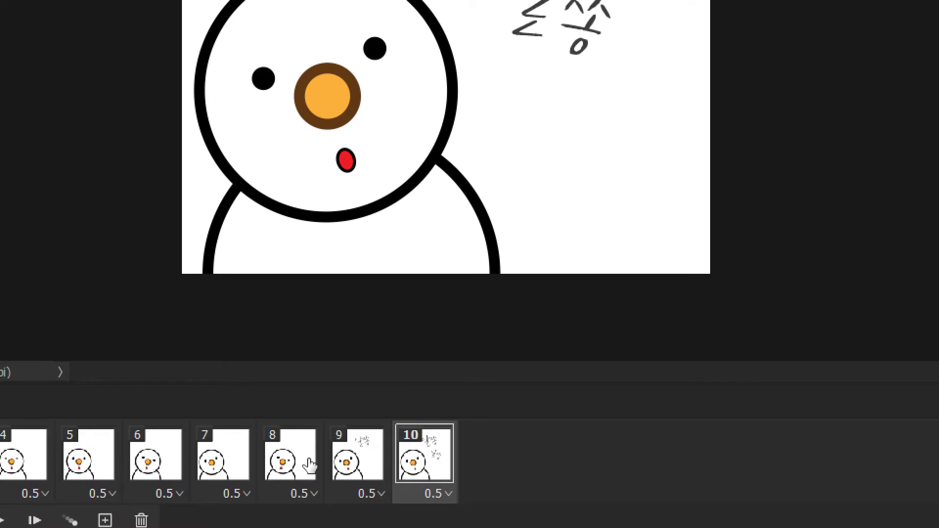
Duplicate frames 8 to 10 at the end of the animation and save the document.
{"action": "left_click", "coordinate": [306, 466]}
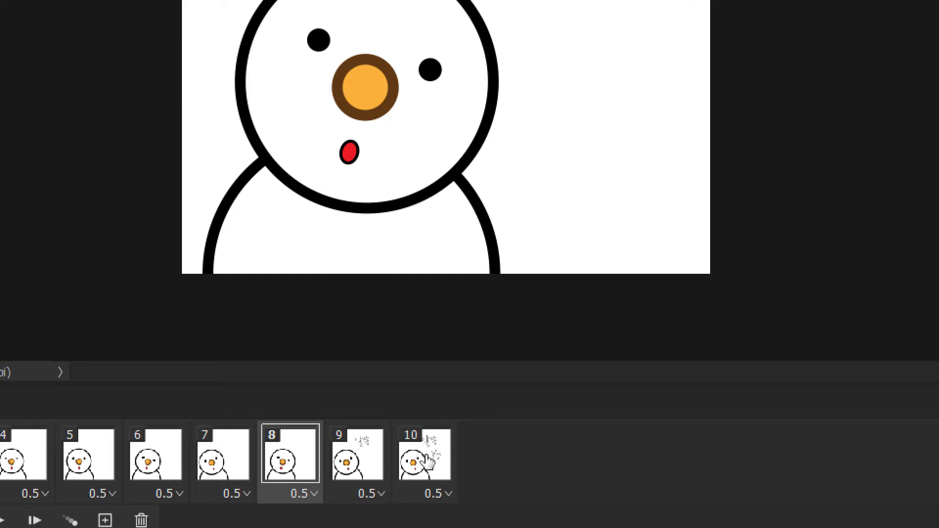
{"action": "left_click", "coordinate": [427, 461], "text": "shift"}
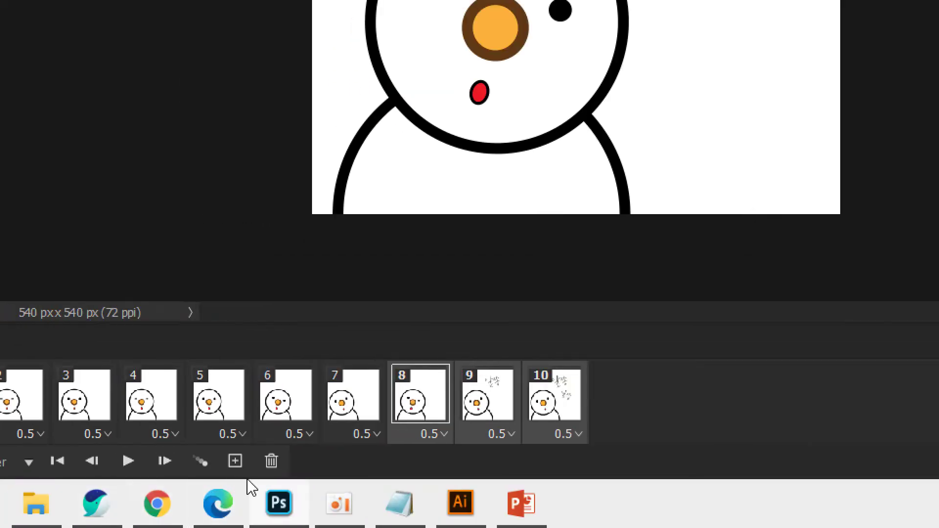
{"action": "left_click", "coordinate": [237, 464]}
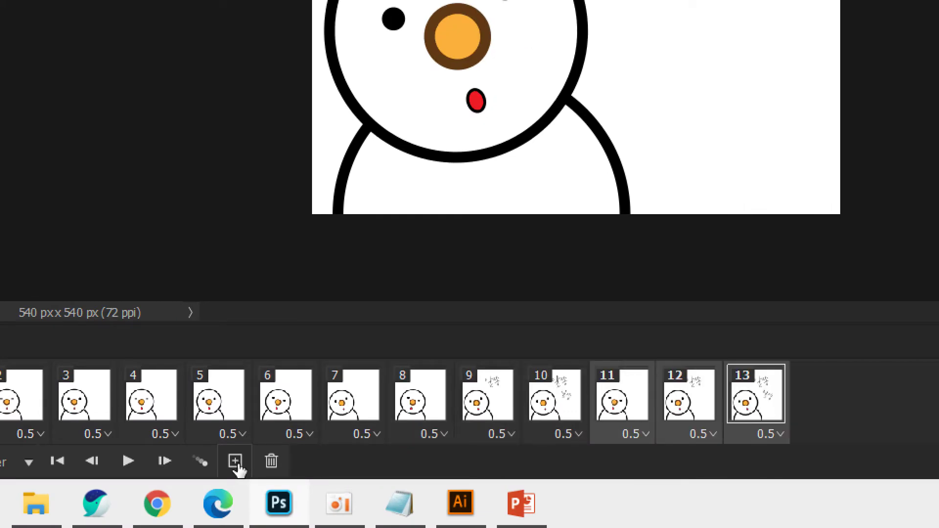
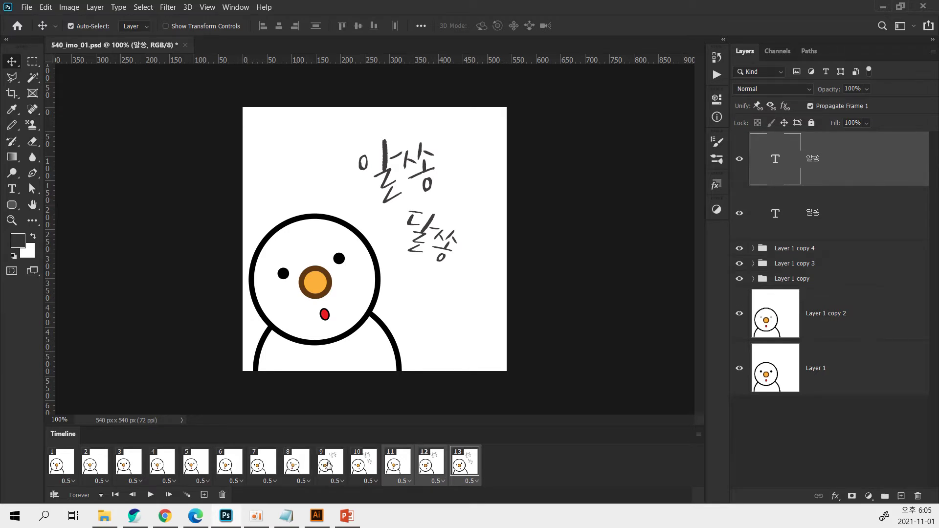
{"action": "key", "text": "ctrl+s"}
Open Save for Web and apply the GIF 128 Dithered preset, keeping 128 colors.
{"action": "key", "text": "ctrl+alt+shift+s"}
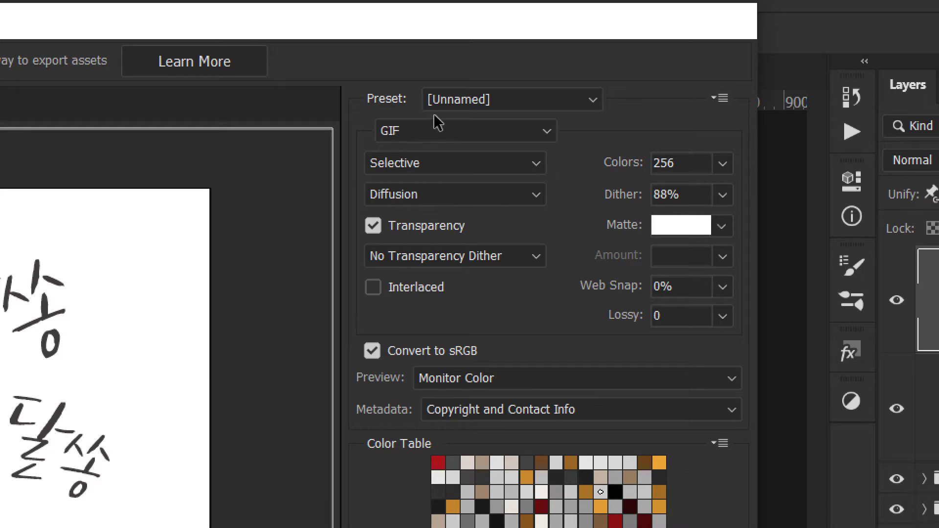
{"action": "left_click", "coordinate": [440, 100]}
{"action": "left_click", "coordinate": [460, 120]}
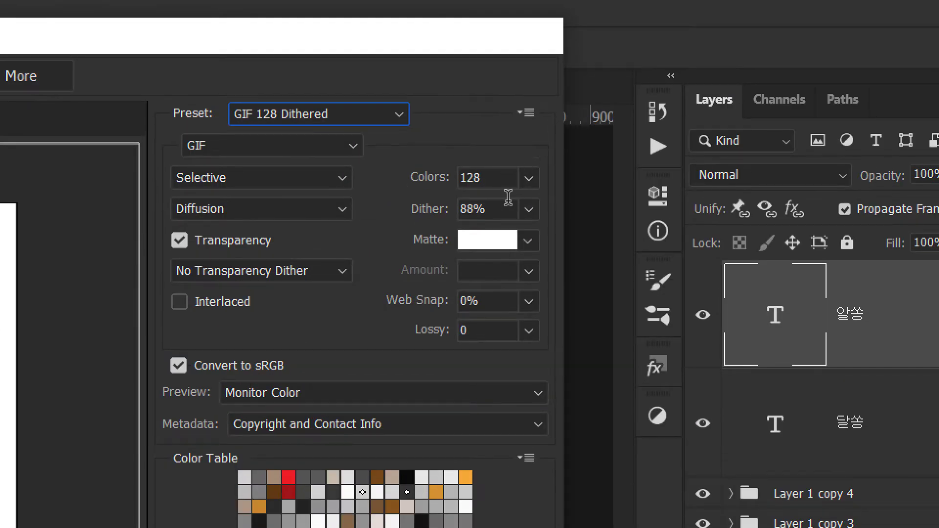
{"action": "left_click", "coordinate": [529, 179]}
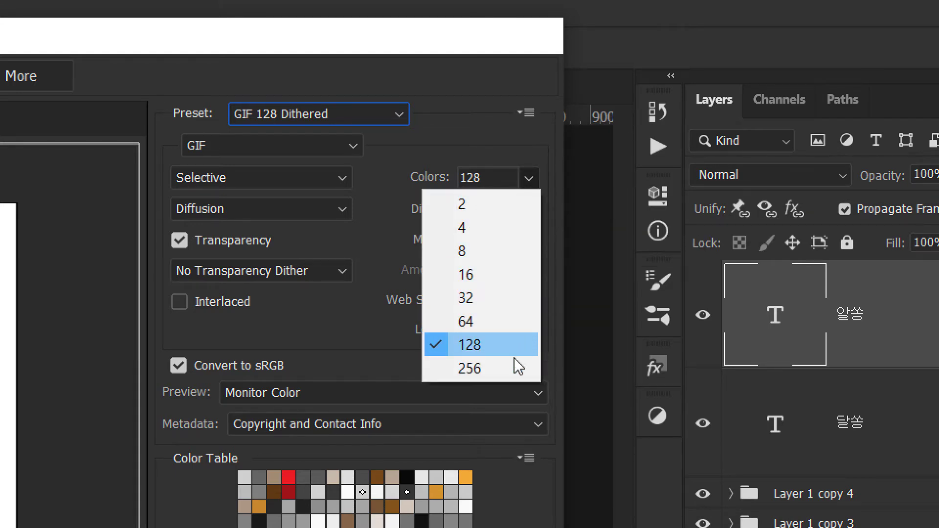
{"action": "left_click", "coordinate": [473, 142]}
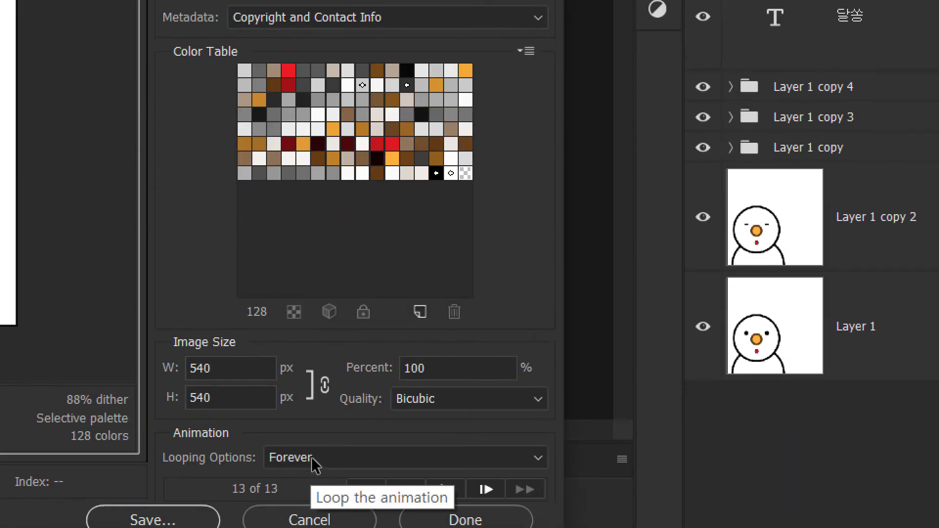
Preview the GIF animation from its first frame in the export dialog and stop the playback.
{"action": "left_click", "coordinate": [361, 445]}
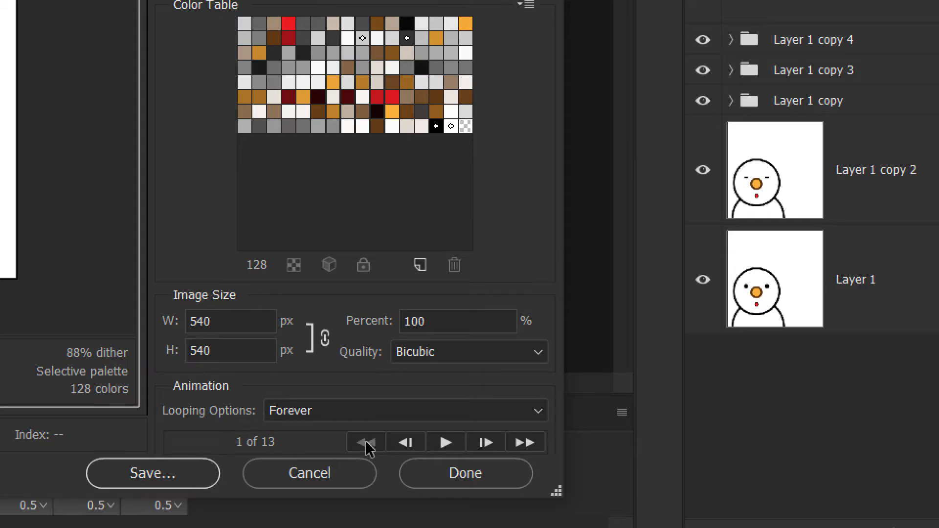
{"action": "key", "text": "alt"}
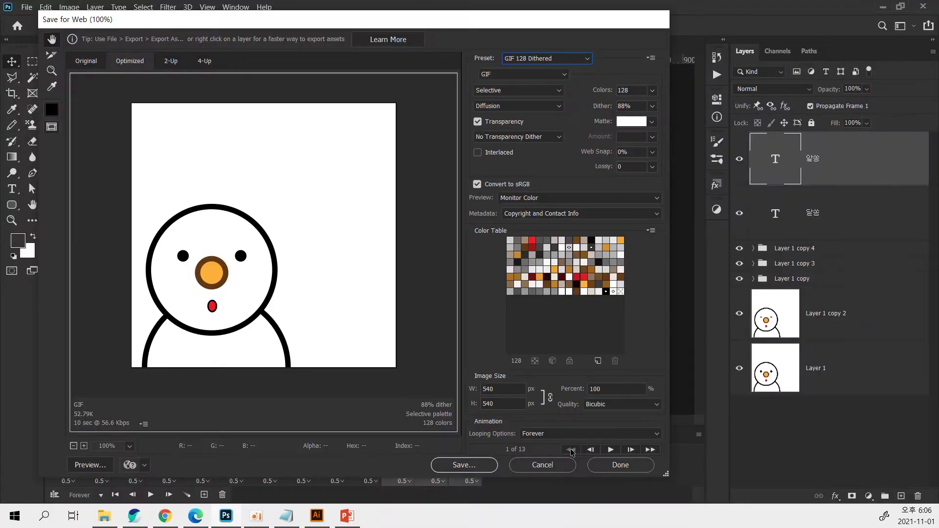
{"action": "left_click", "coordinate": [445, 443]}
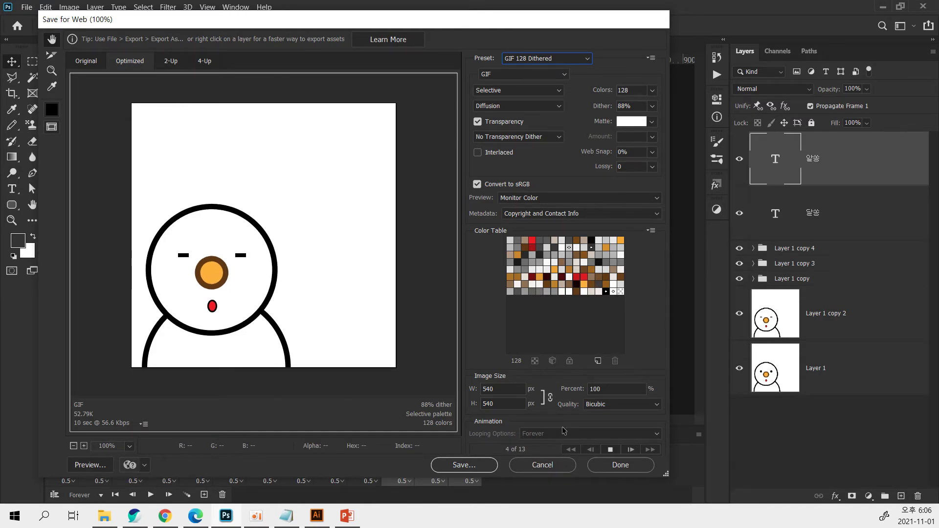
{"action": "key", "text": "alt"}
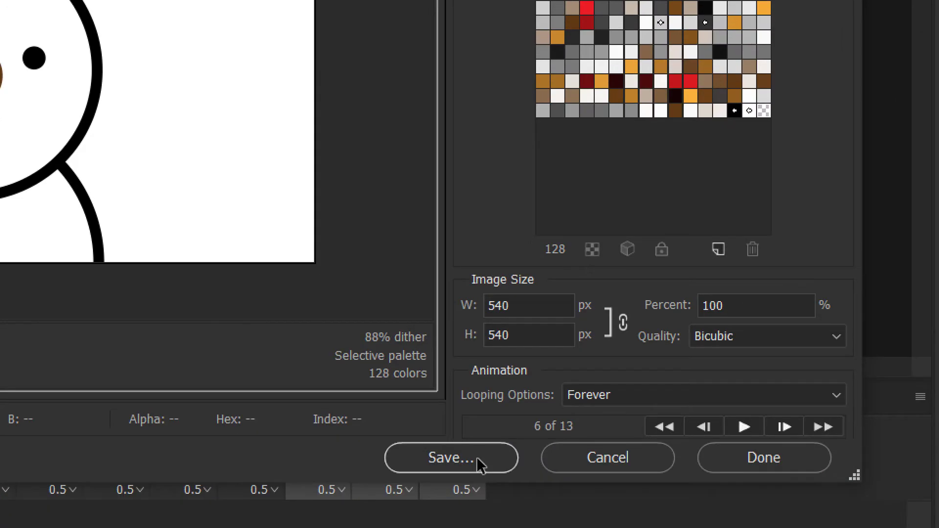
Export the animation to the desktop as 540_imo_01.gif and save the Photoshop document.
{"action": "left_click", "coordinate": [478, 464]}
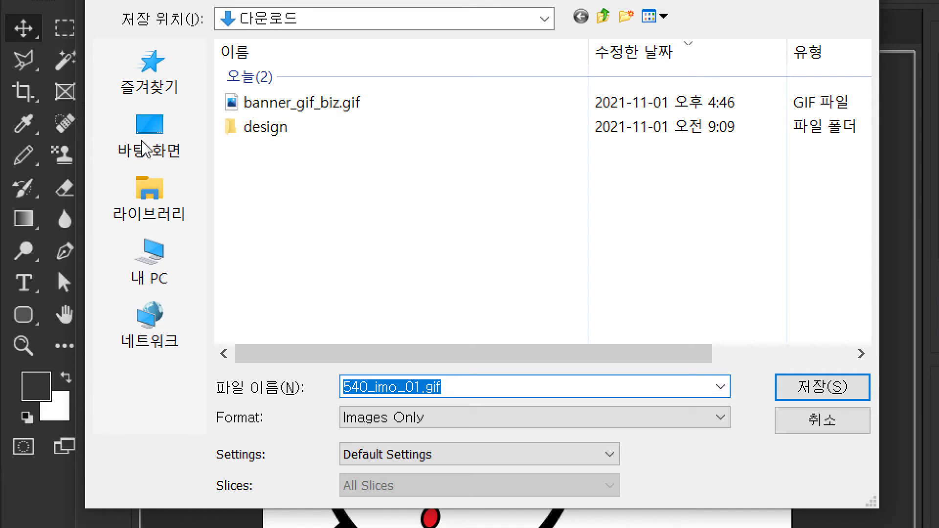
{"action": "left_click", "coordinate": [143, 147]}
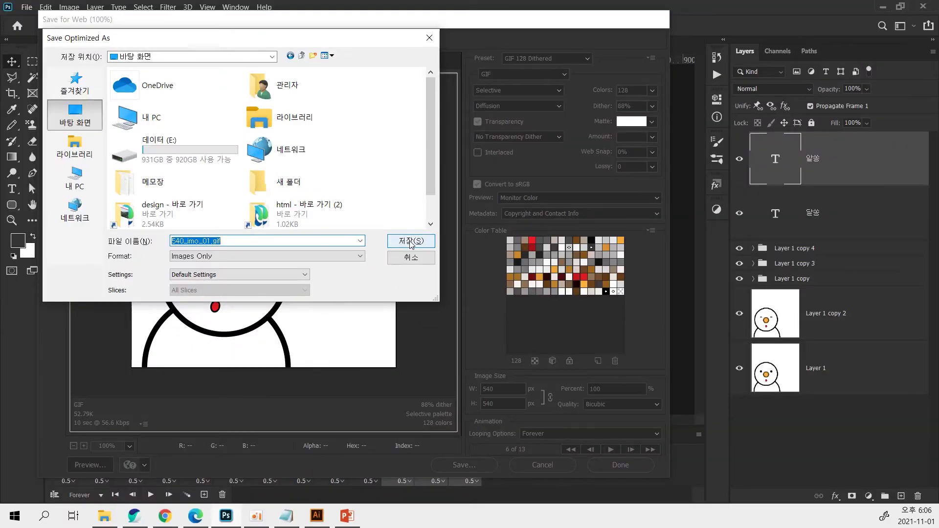
{"action": "left_click", "coordinate": [832, 396]}
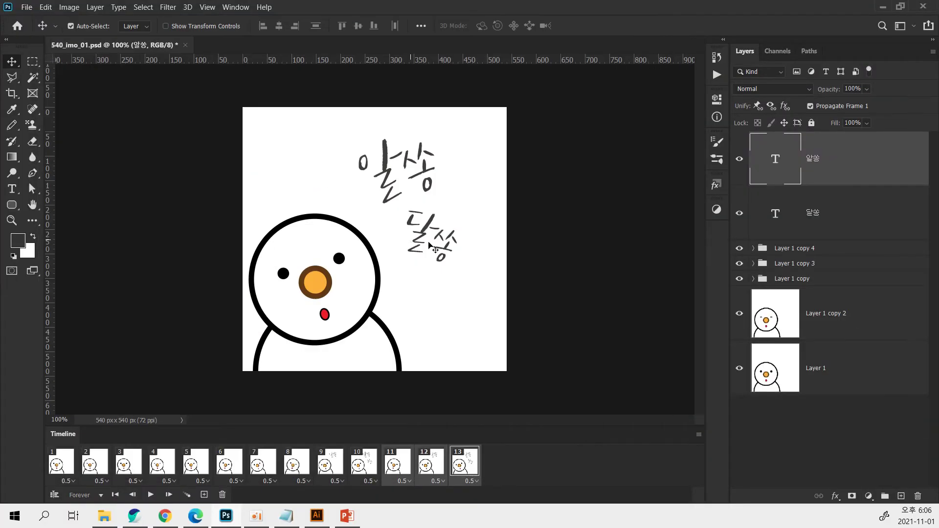
{"action": "key", "text": "ctrl"}
{"action": "key", "text": "ctrl+s"}
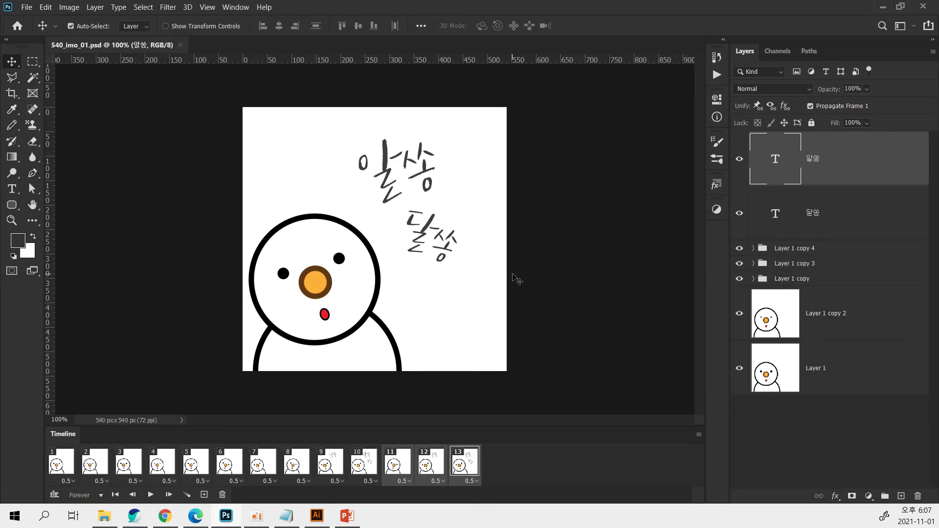